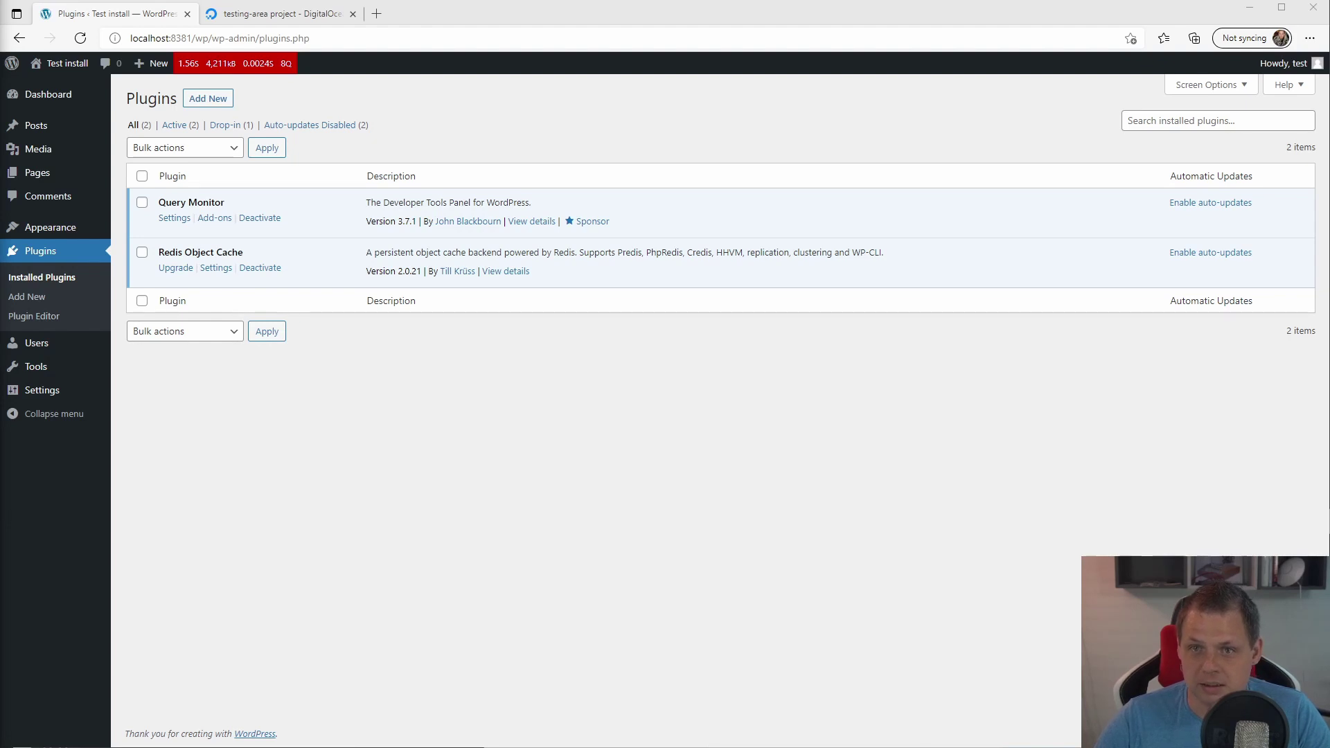
Step: Confirm the DigitalOcean Spaces overview is still empty, then return to the WordPress Plugins list
left_click(277, 14)
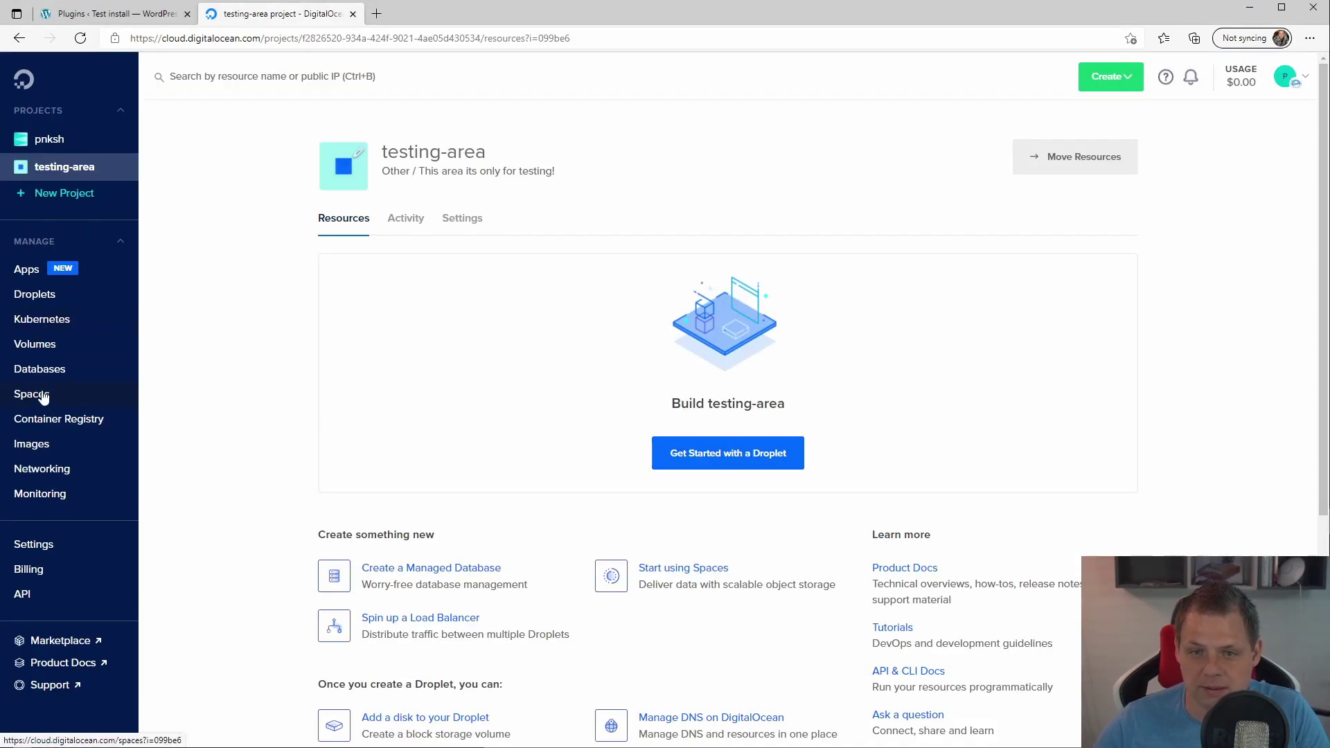
left_click(90, 327)
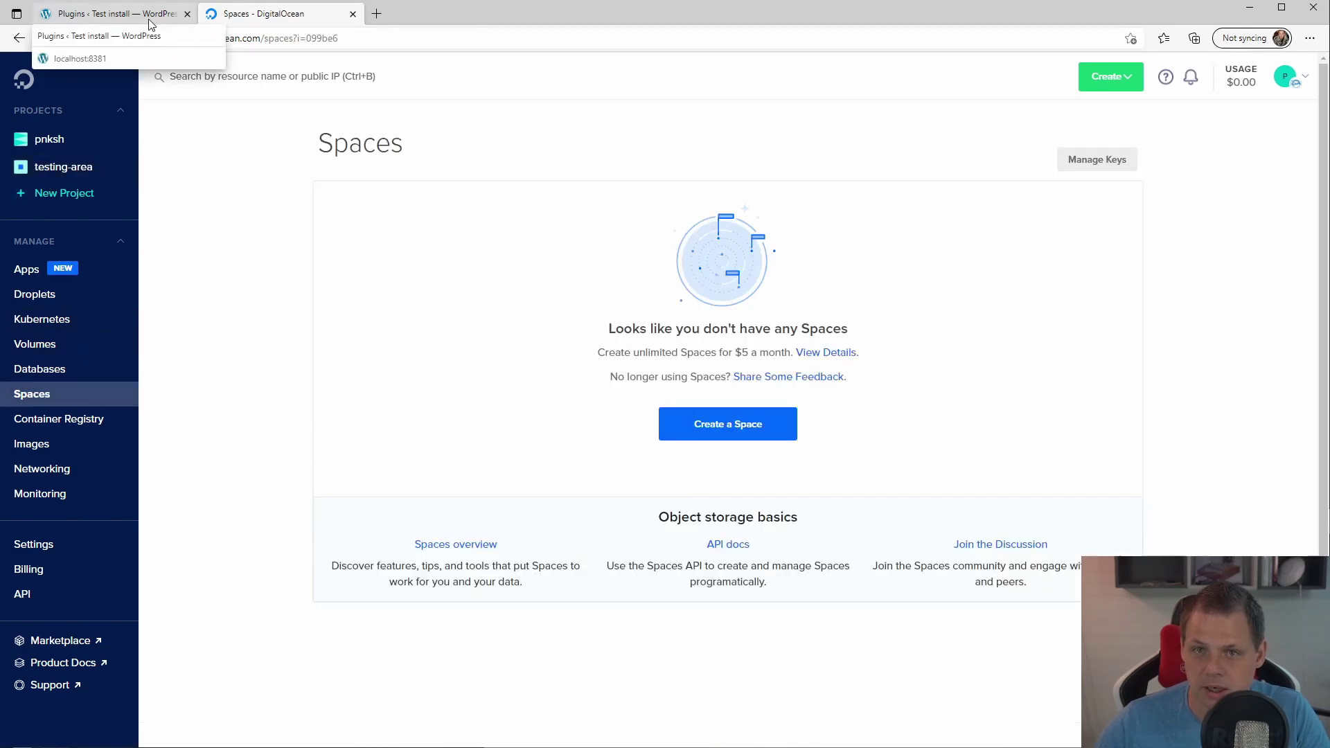
left_click(149, 21)
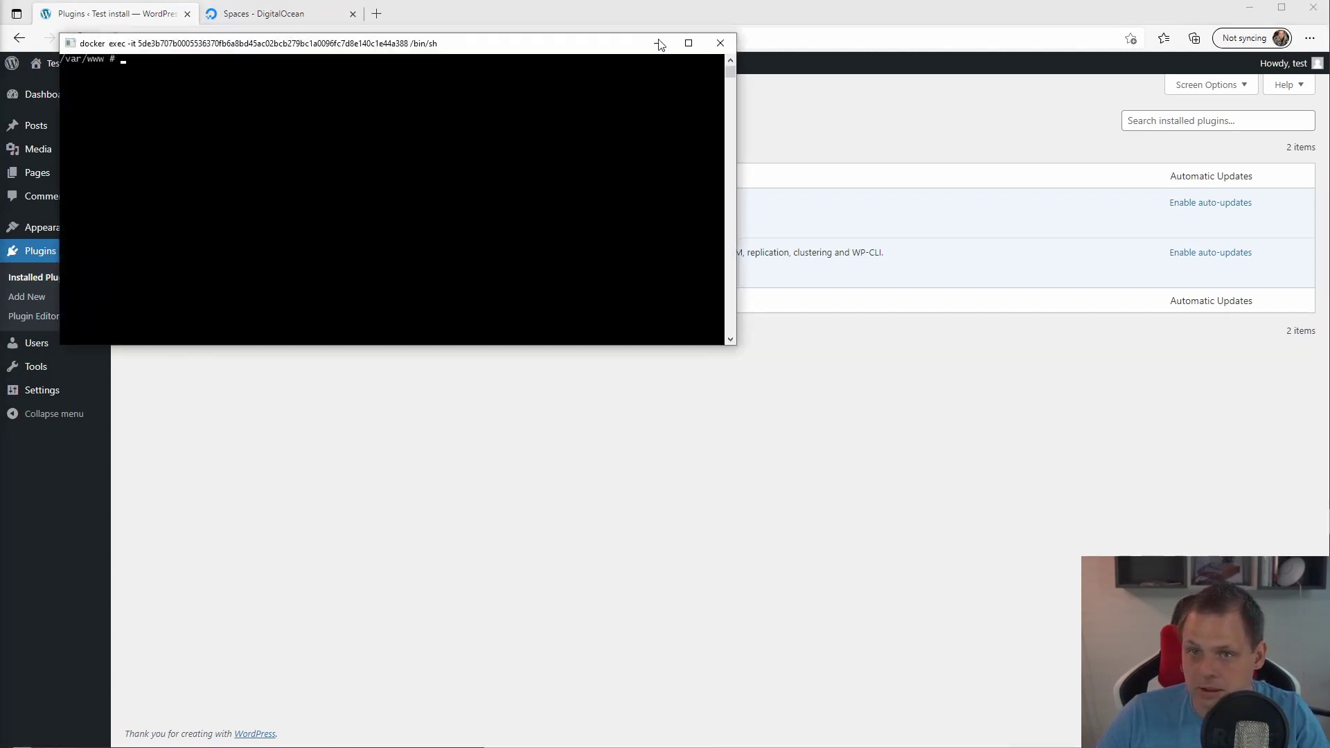
Step: Reposition and enlarge the docker exec shell window over the page
left_click_drag(542, 52, 630, 133)
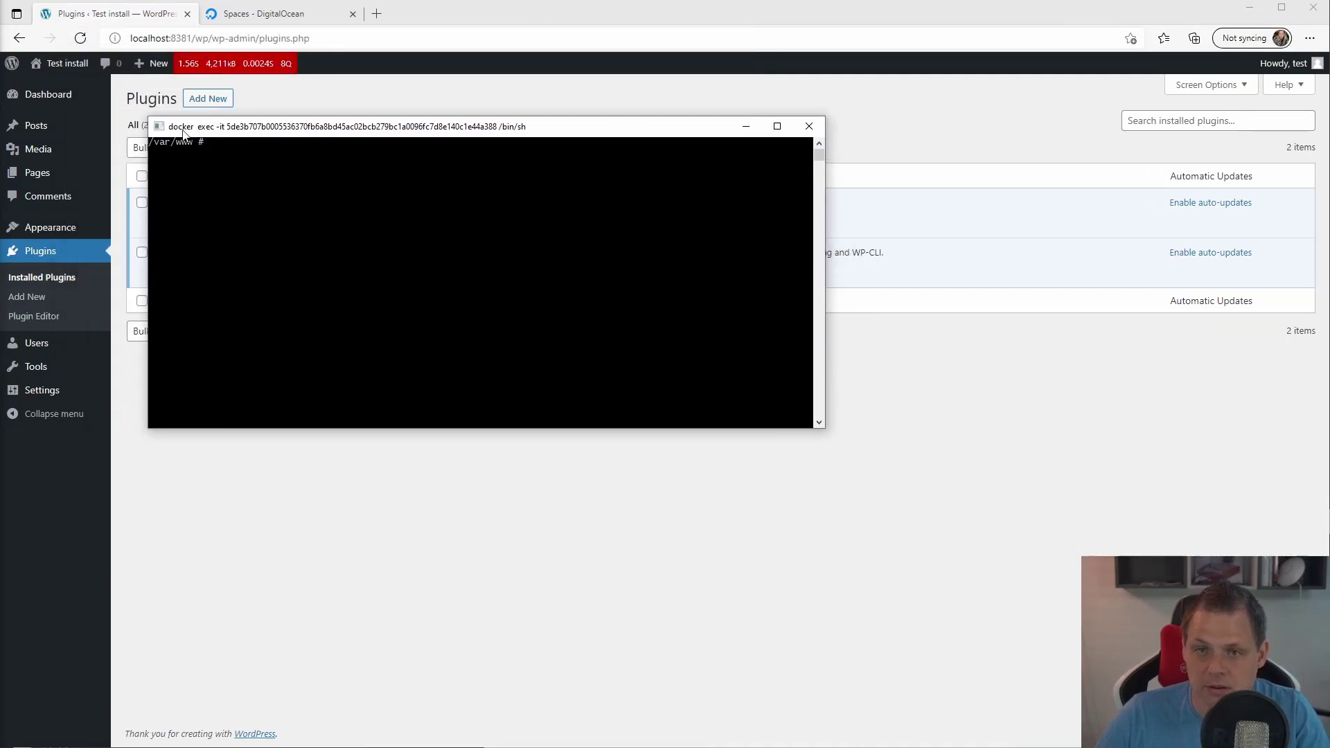
scroll(582, 236, "up", 3)
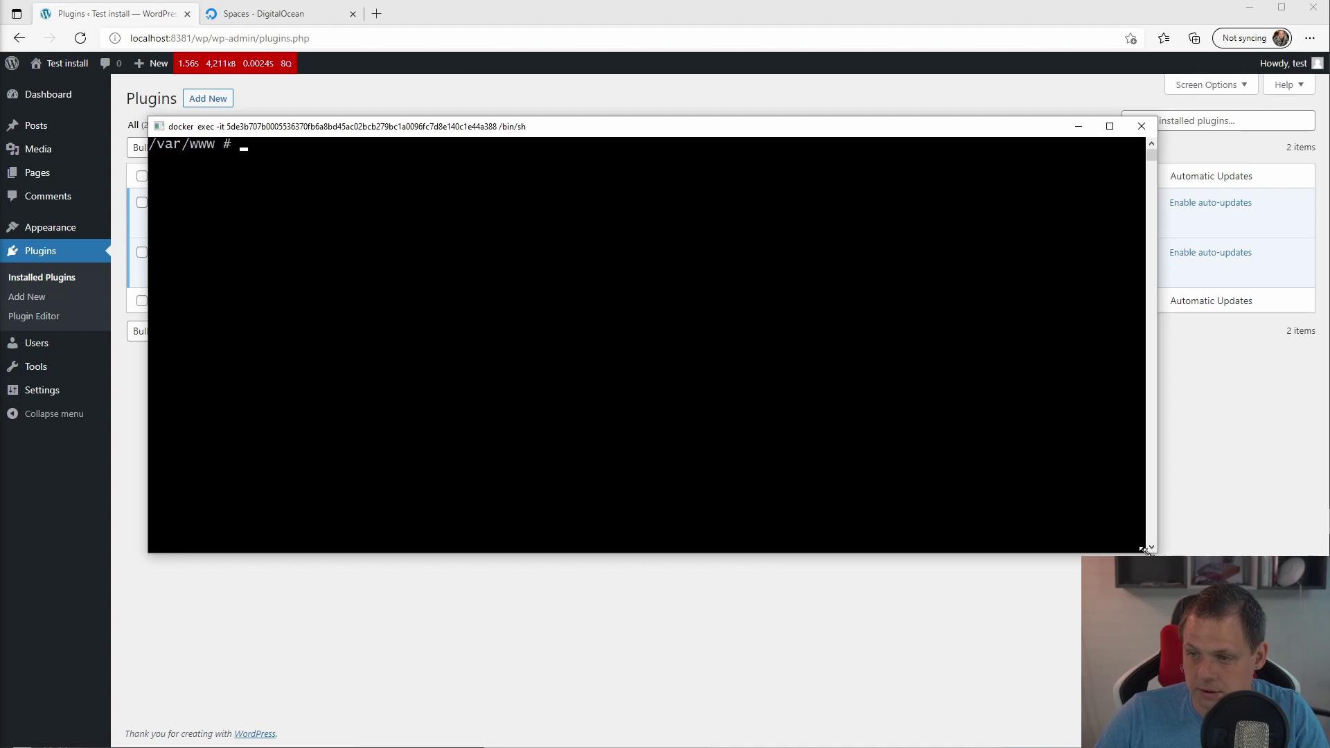
left_click_drag(1157, 551, 855, 455)
scroll(559, 285, "up", 2)
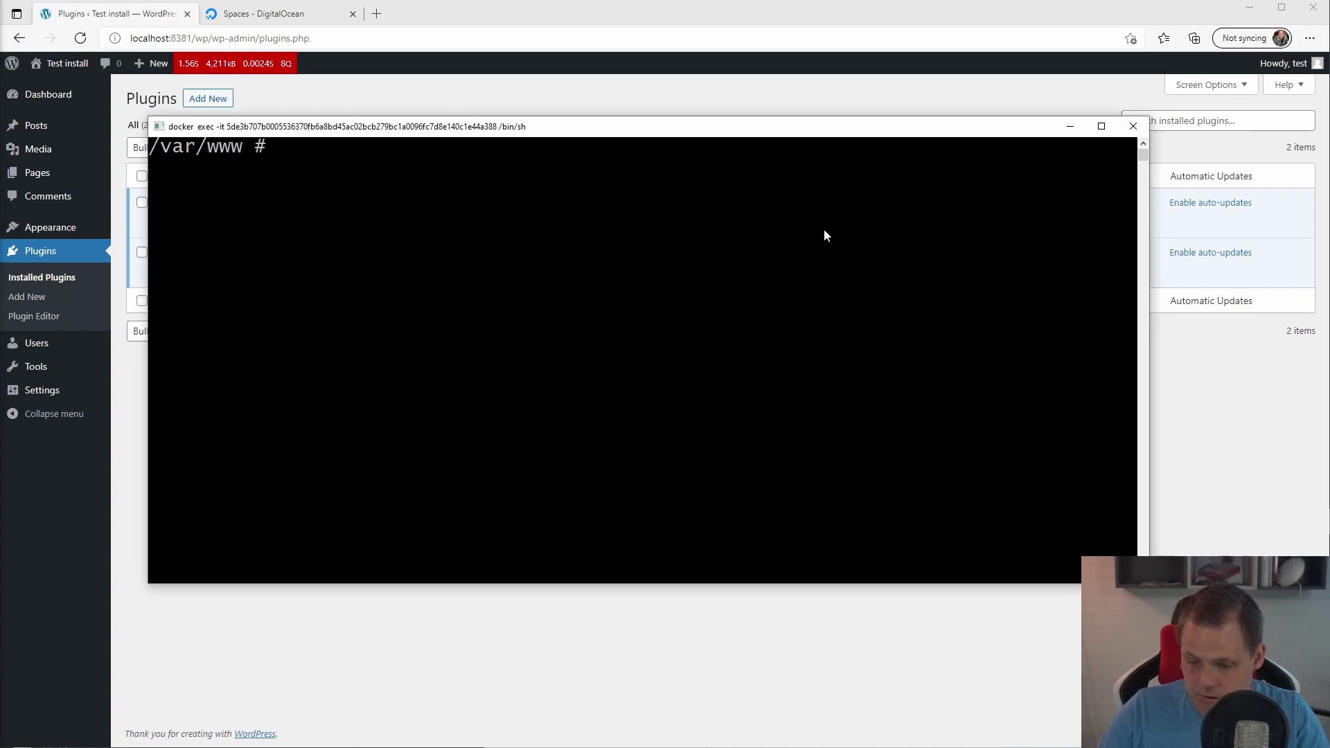
Step: Run composer require wpackagist-plugin/amazon-s3-and-cloudfront to install version 2.5.5
type("composer")
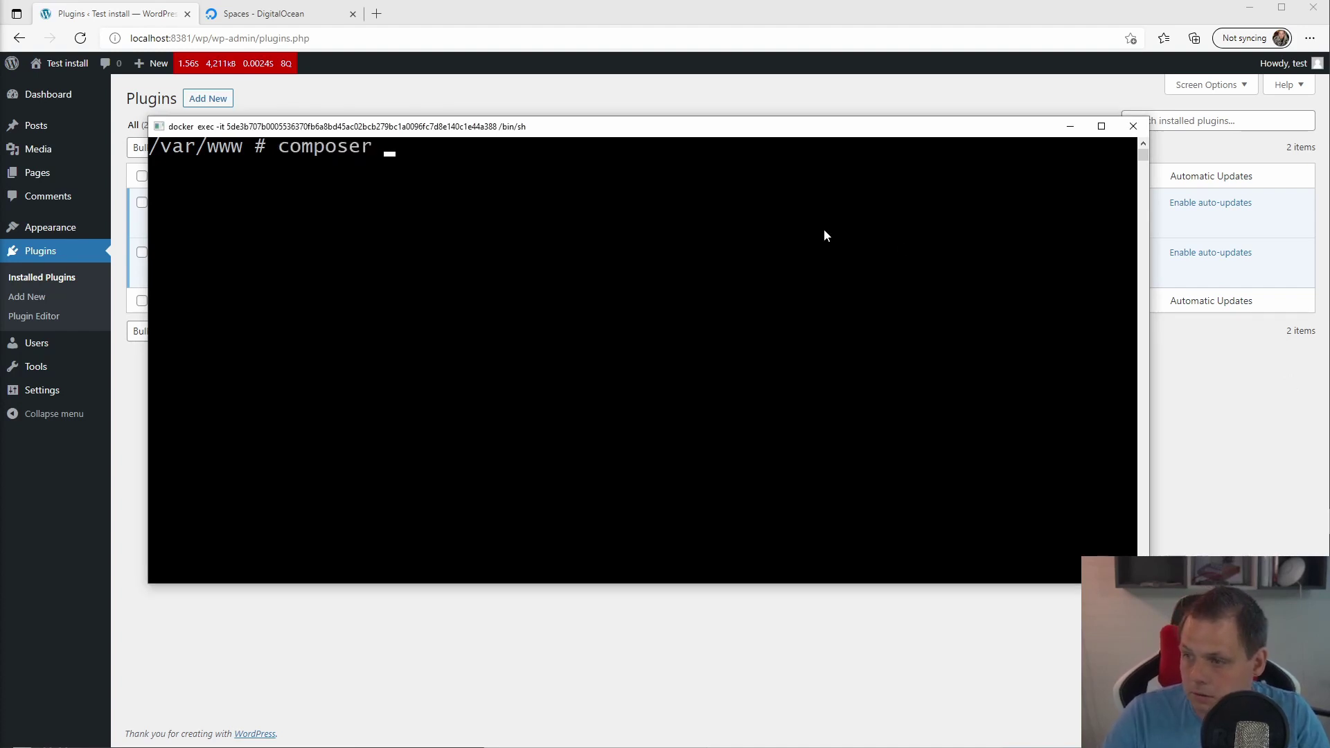
type(" require wpac")
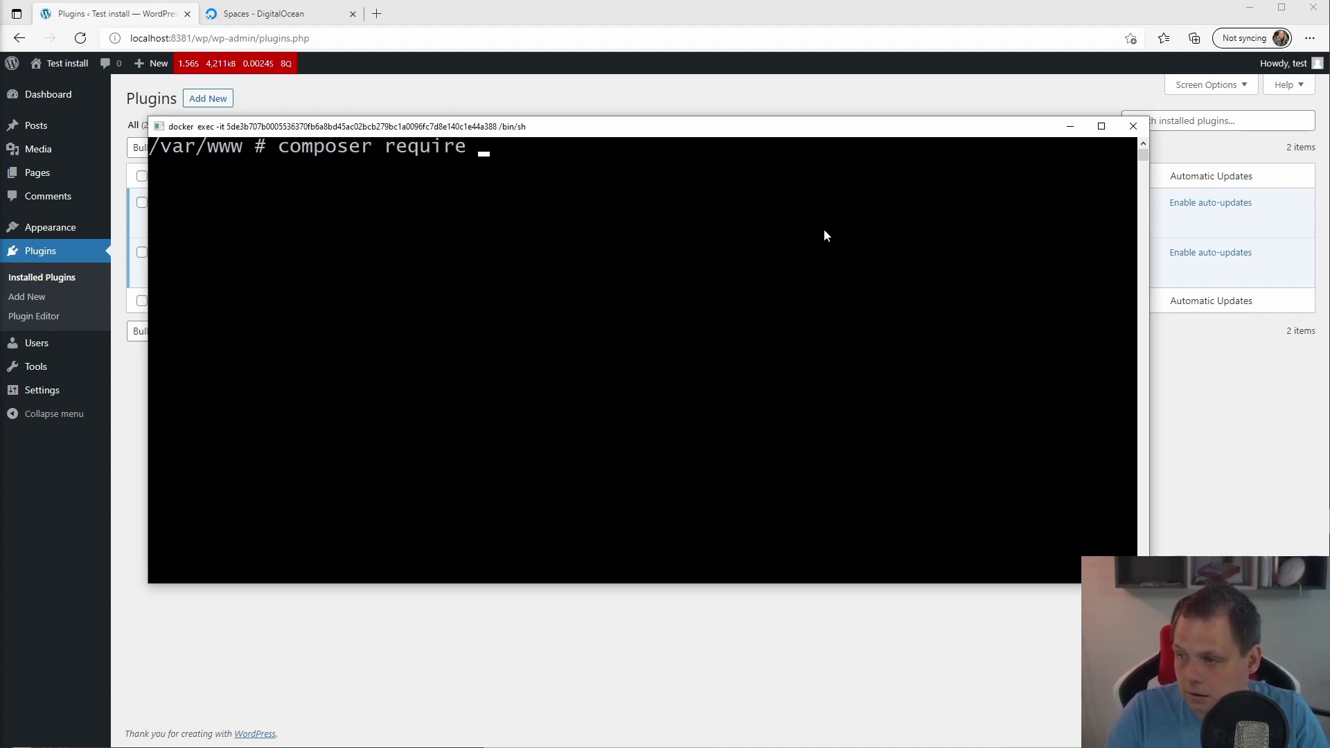
type("ka")
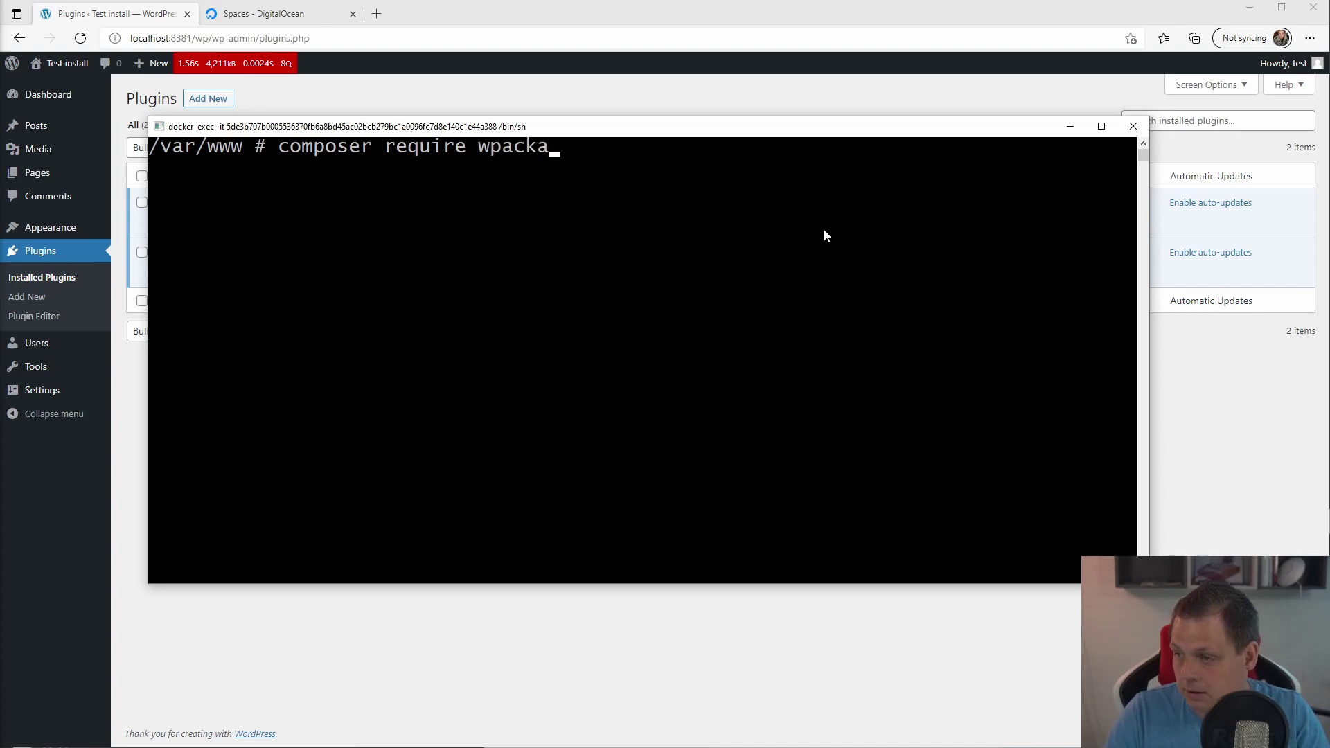
type("gist")
key("super")
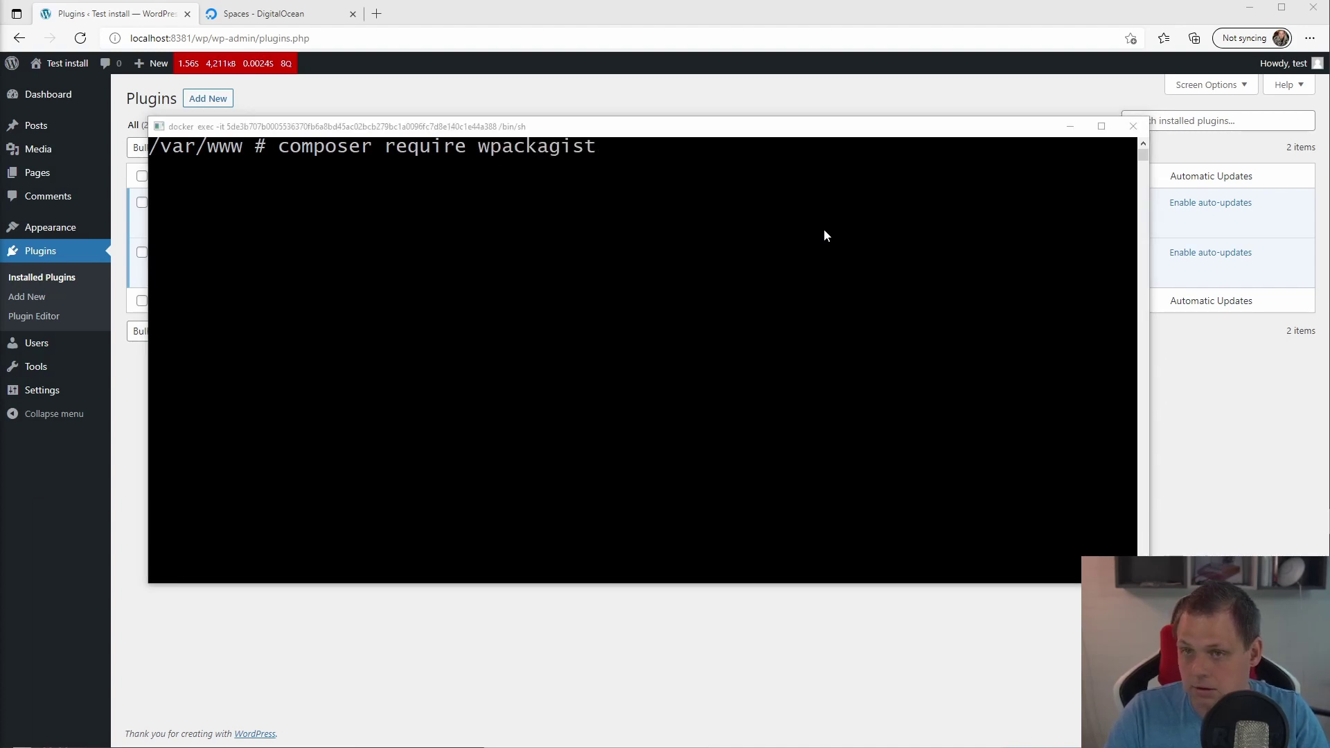
type("p")
key("Escape")
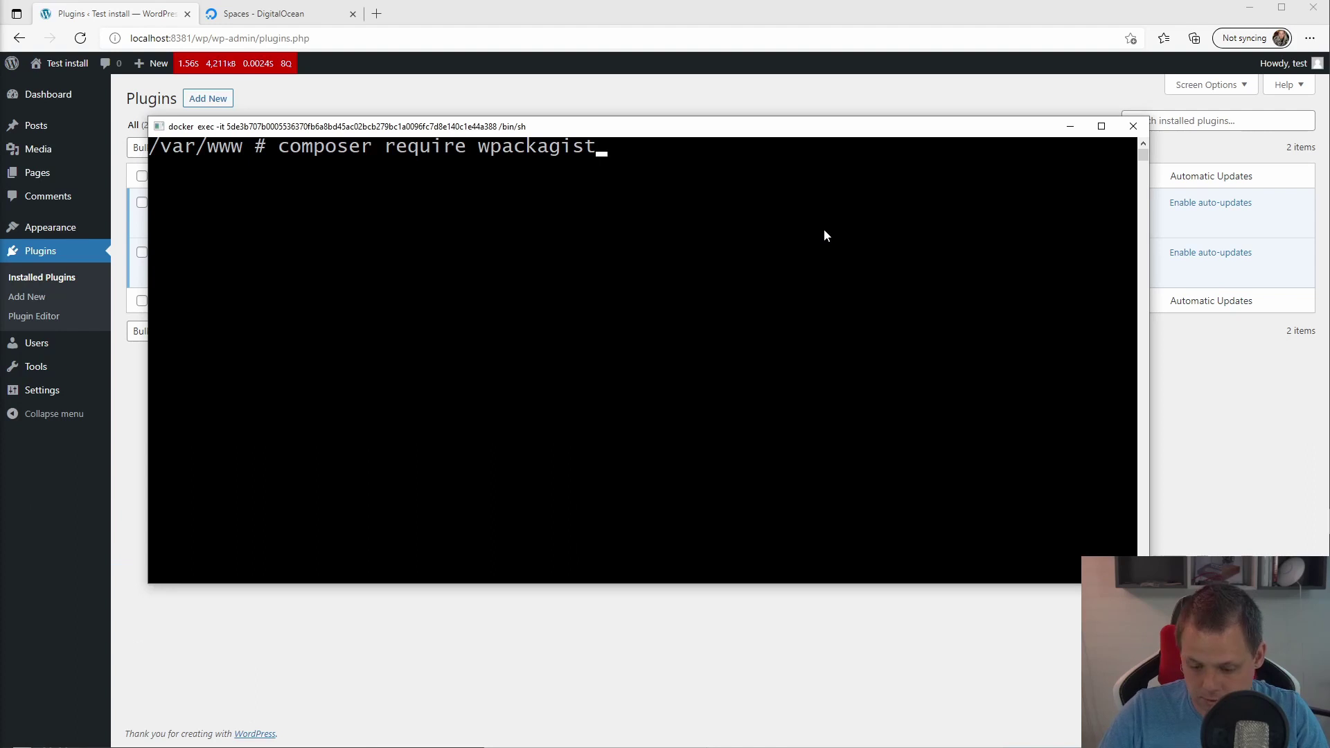
type("-plugin")
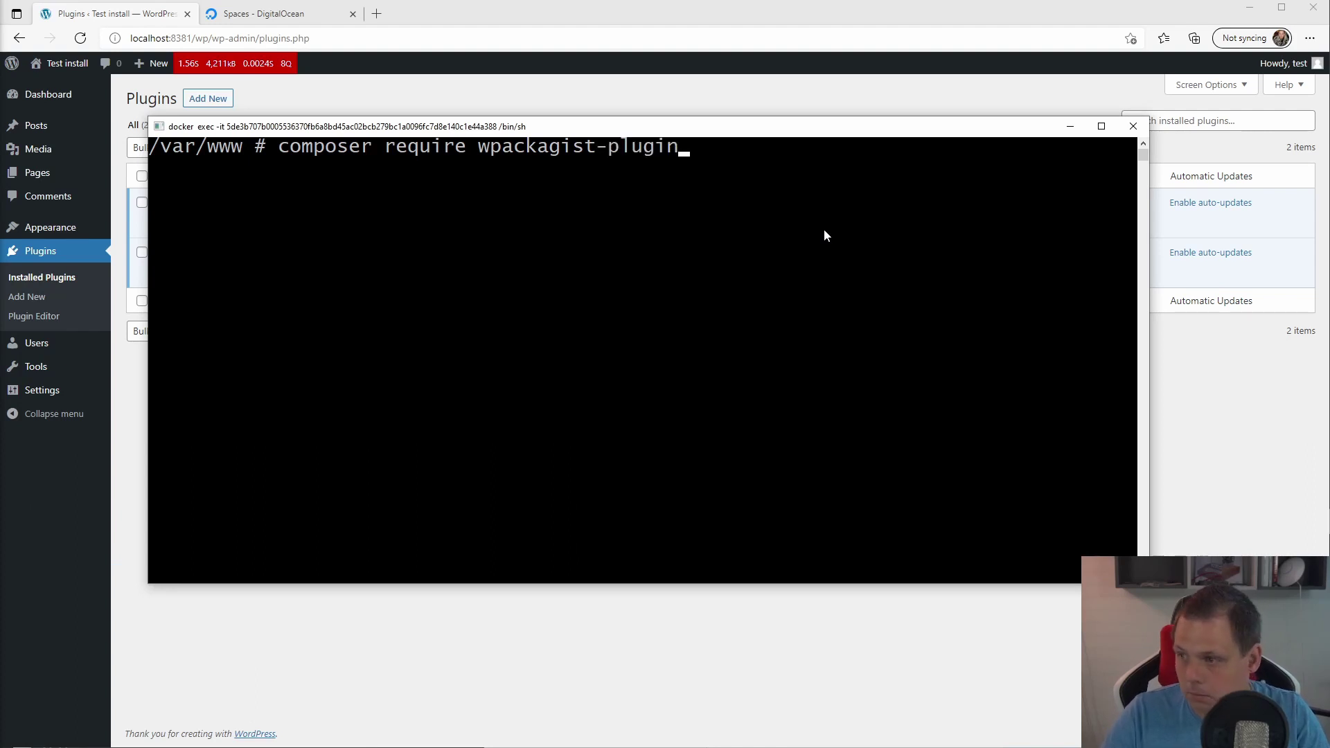
type("/amazon")
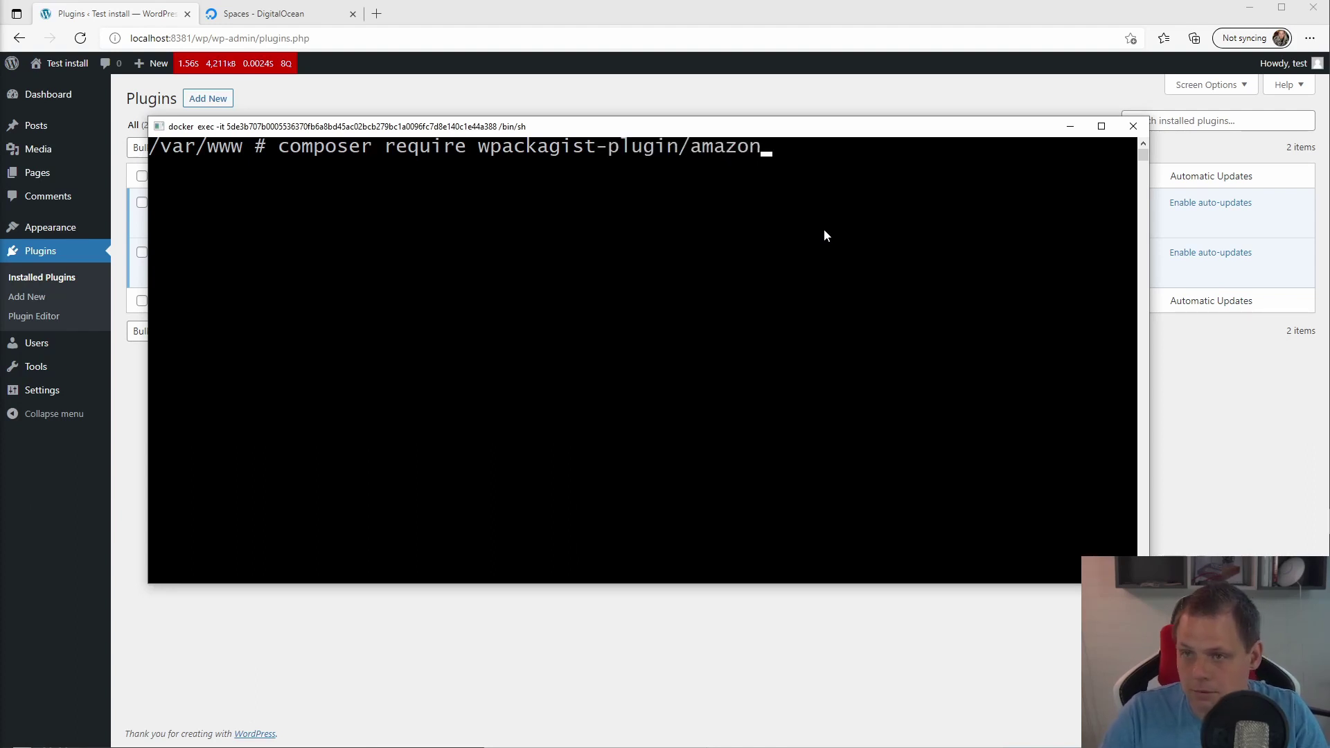
type("-s3-")
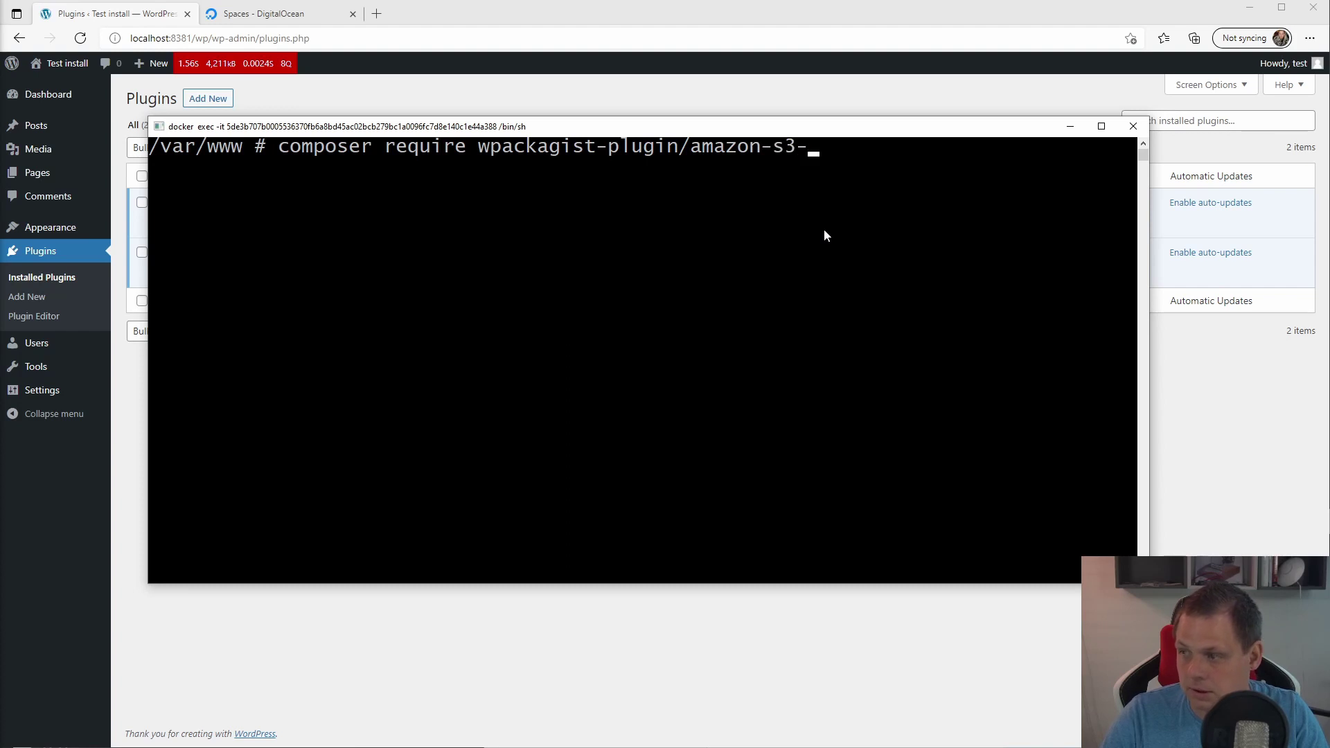
type("and.-")
key("BackSpace")
type(".-")
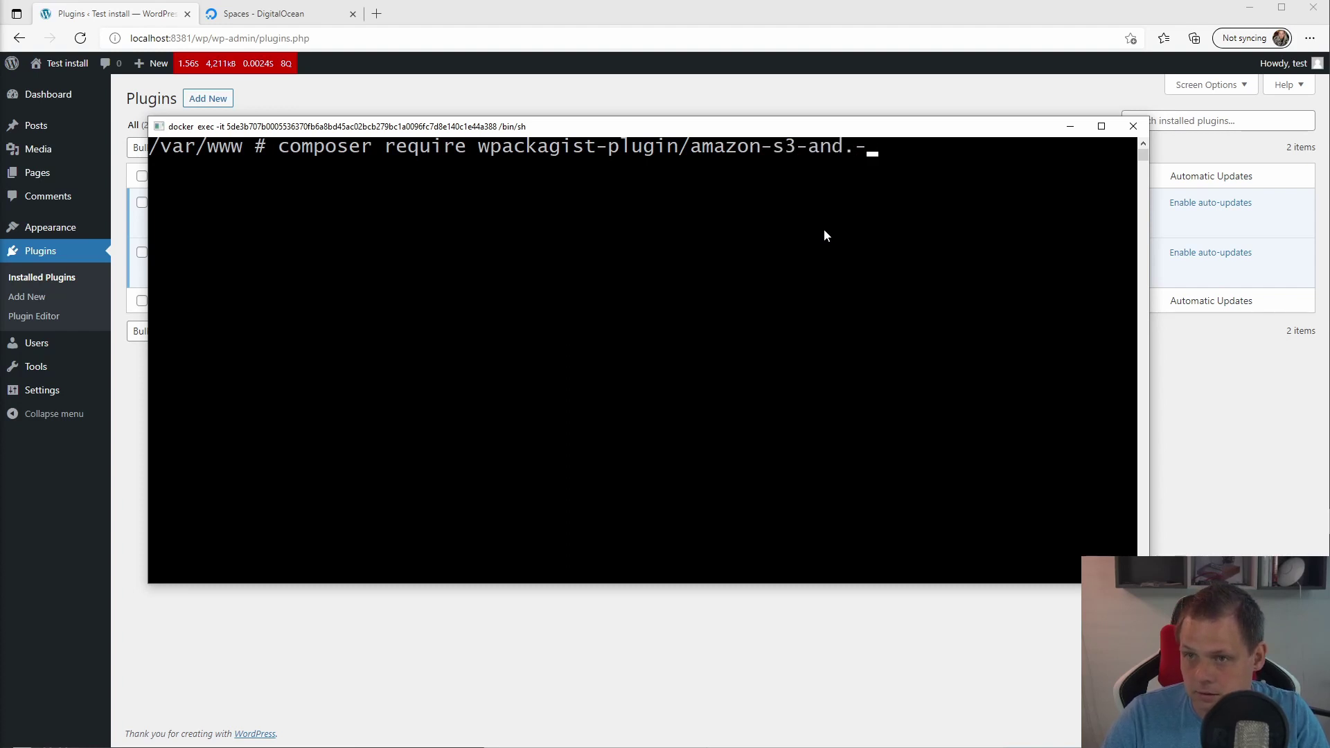
key("BackSpace")
key("BackSpace")
type("-cl")
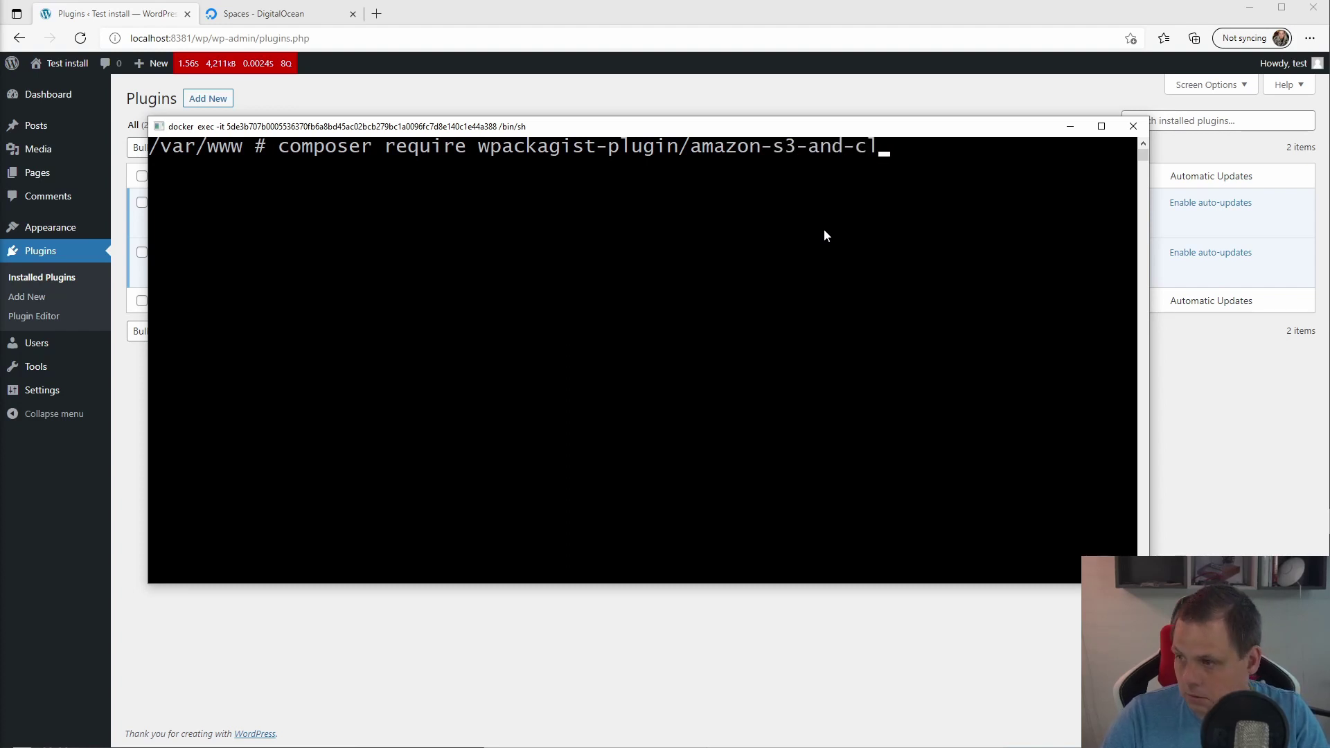
type("oudfront")
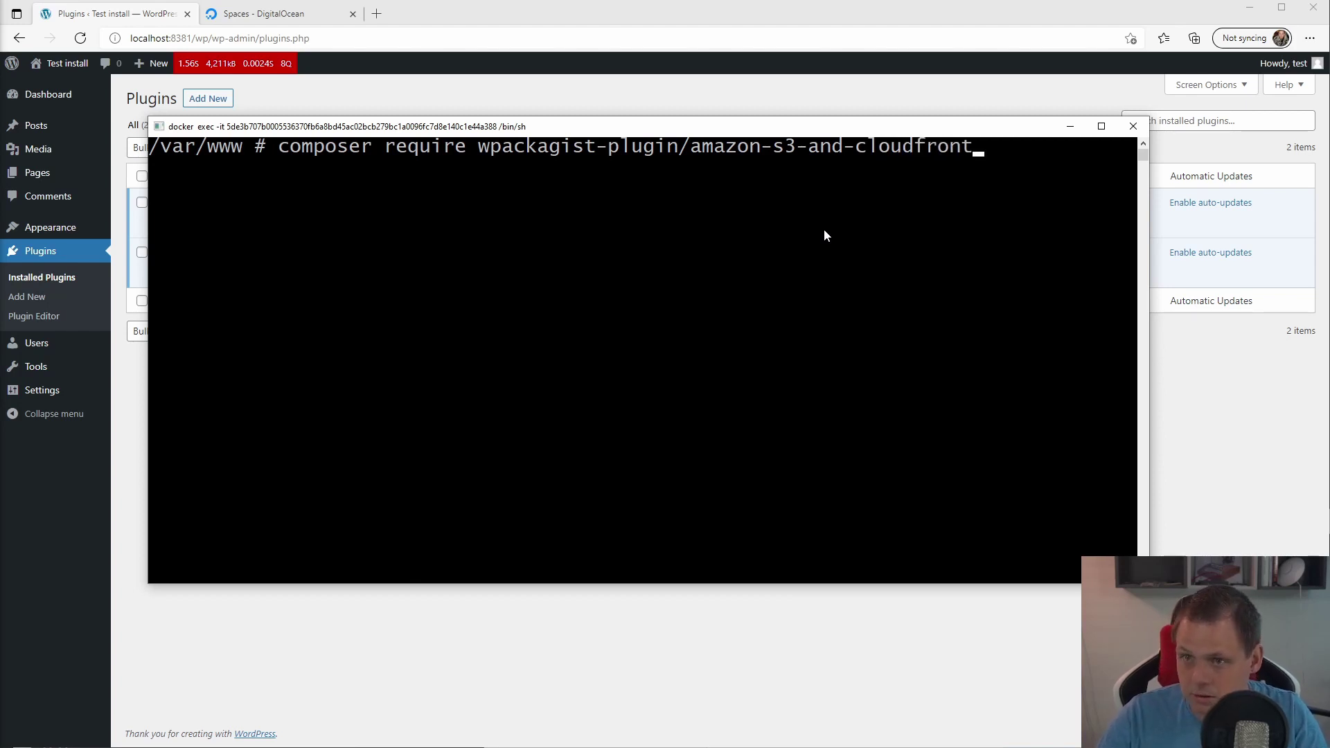
key("Return")
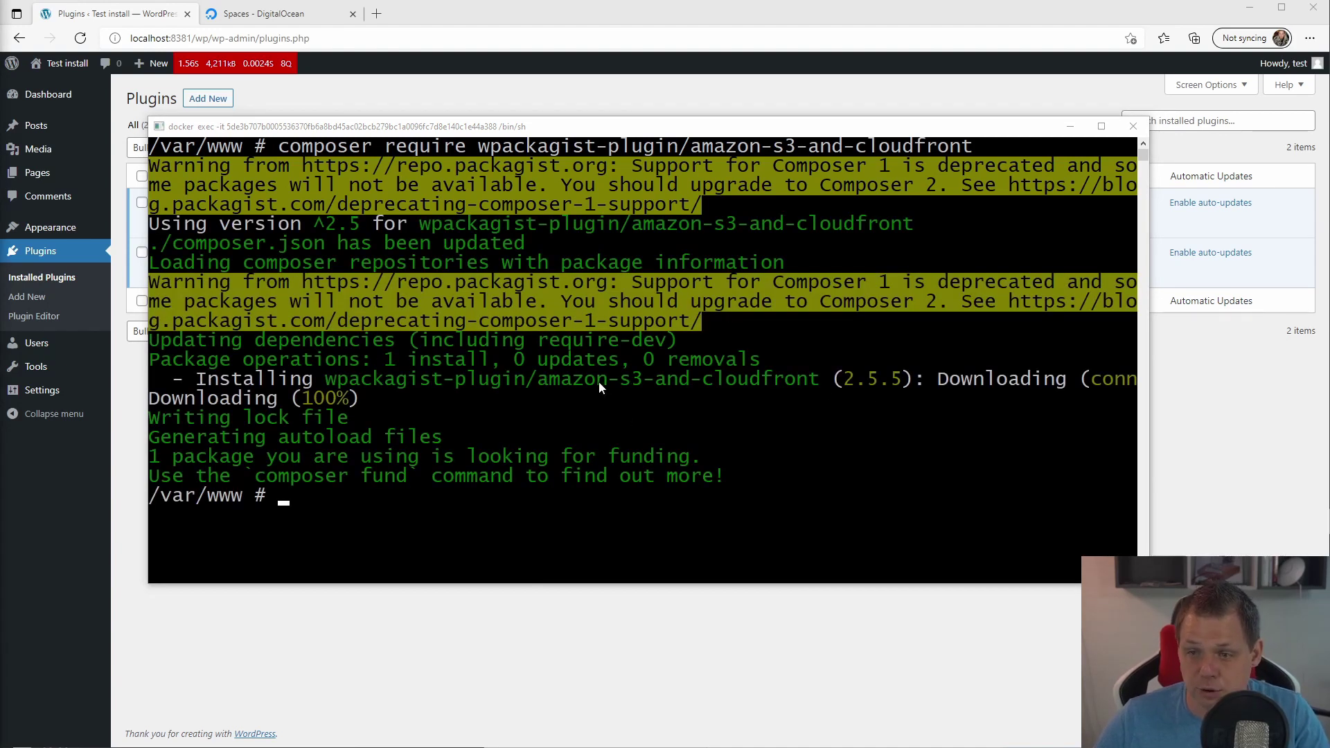
Step: Activate WP Offload Media Lite from the refreshed plugin list and open its settings
left_click(483, 629)
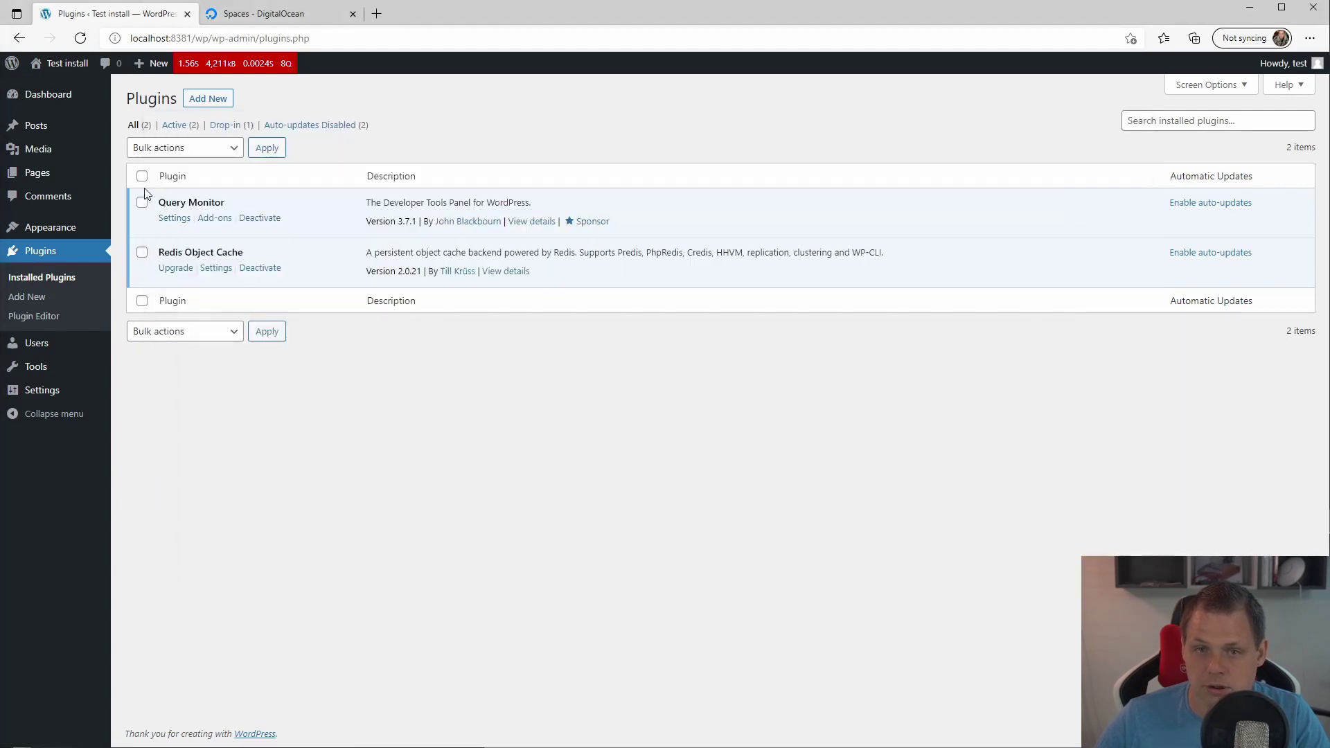
left_click(66, 278)
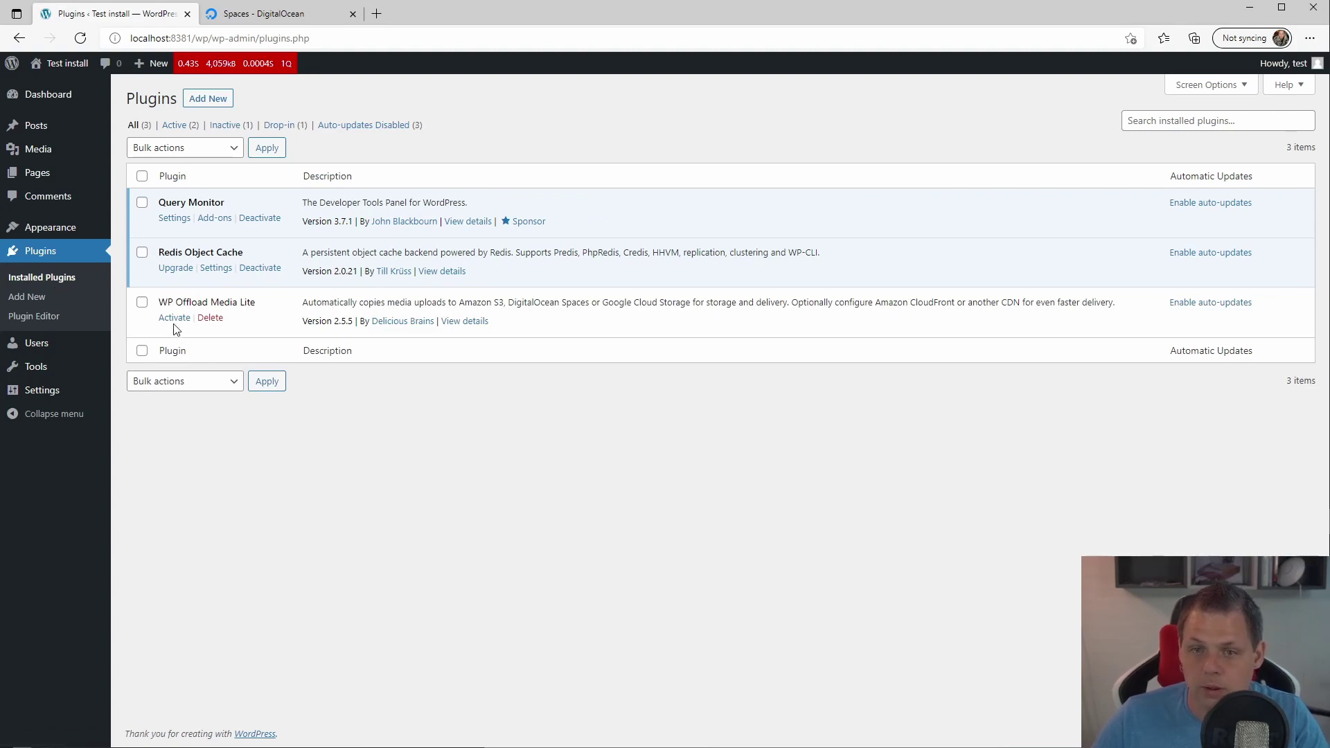
left_click(174, 318)
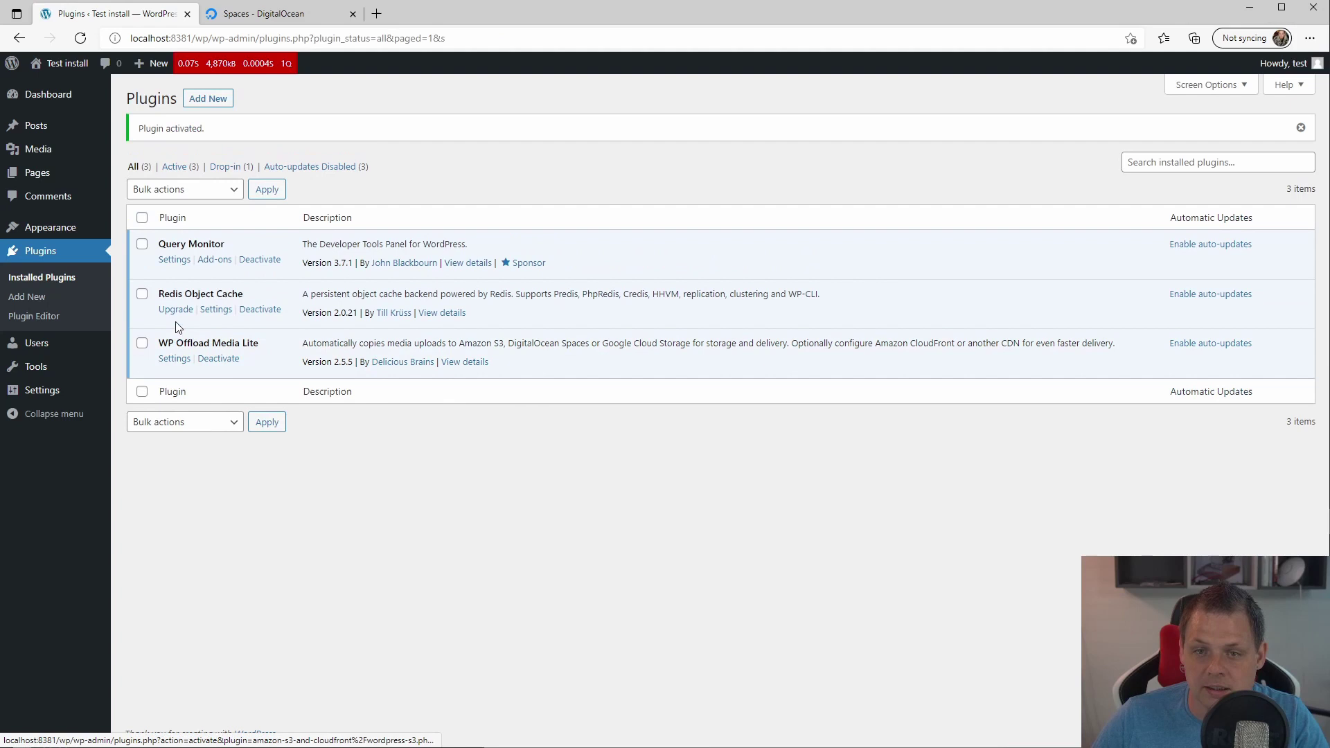
left_click(174, 359)
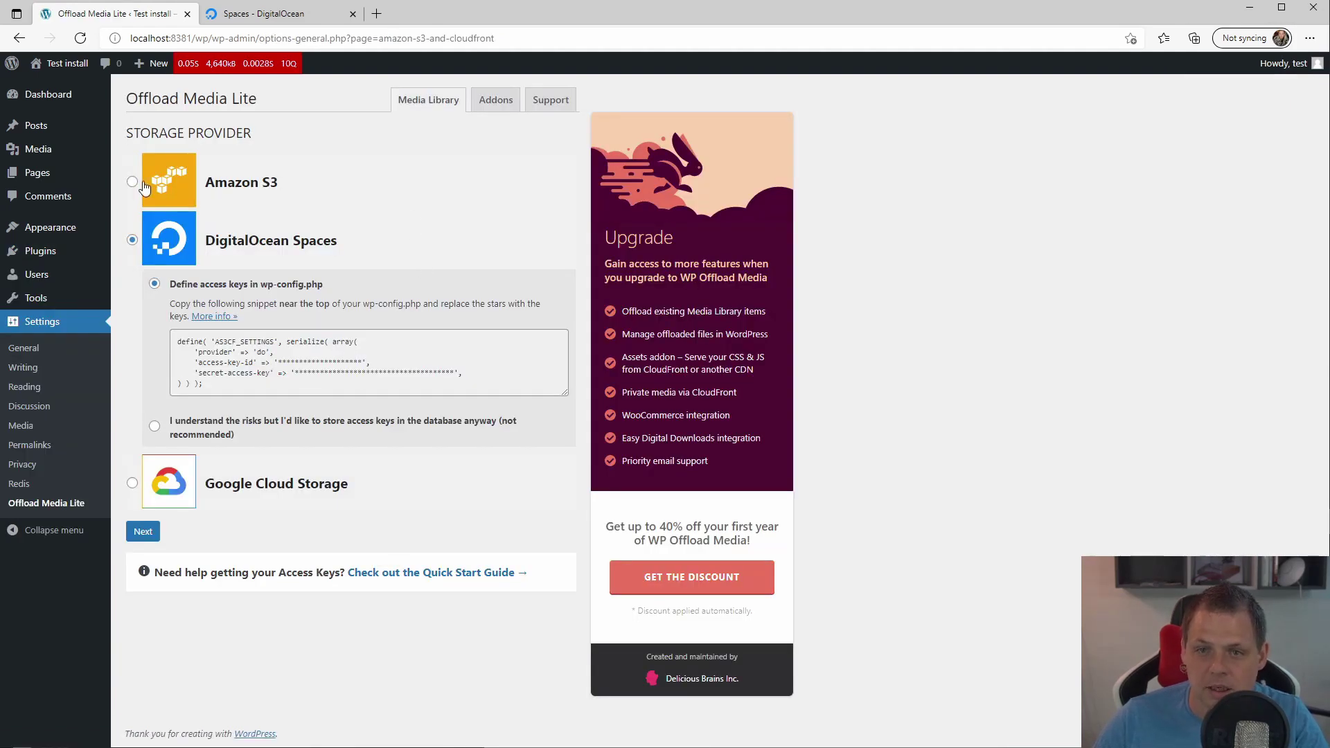
Step: Choose DigitalOcean Spaces as the storage provider with access keys defined in wp-config.php
left_click(133, 182)
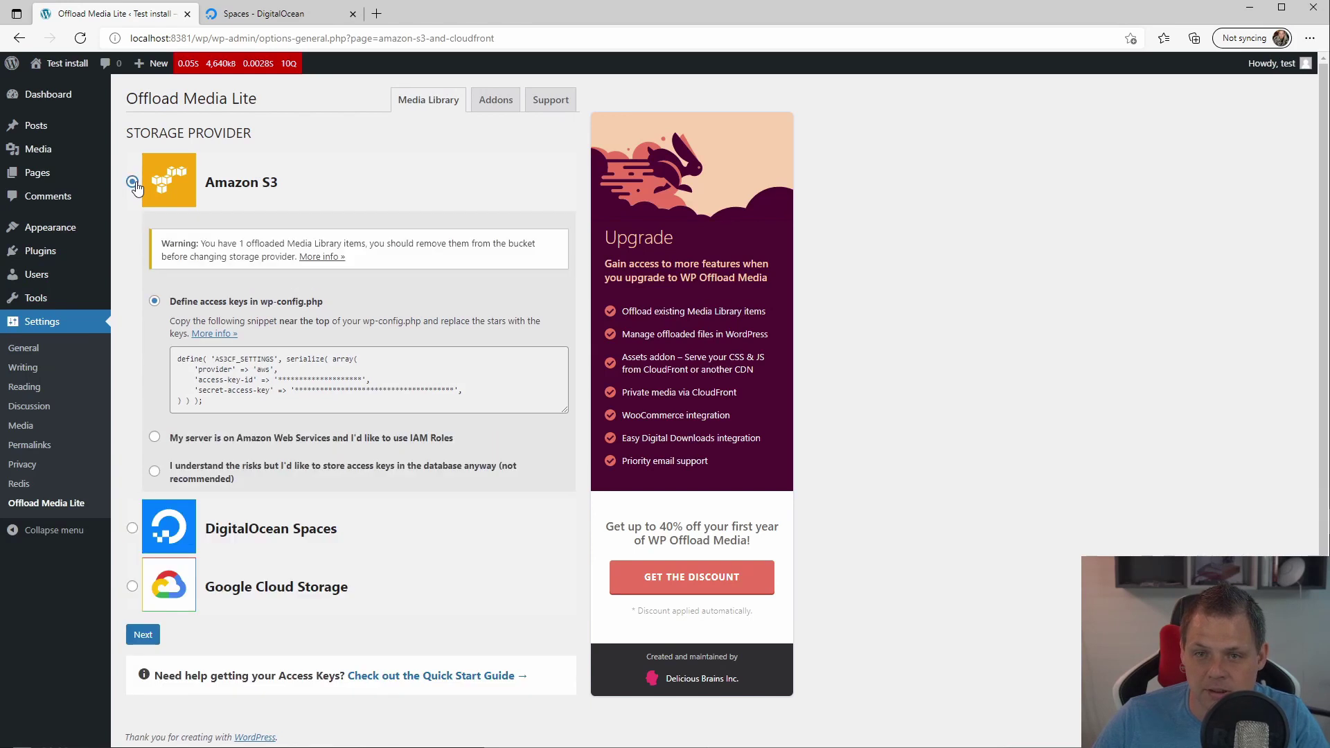
left_click(132, 530)
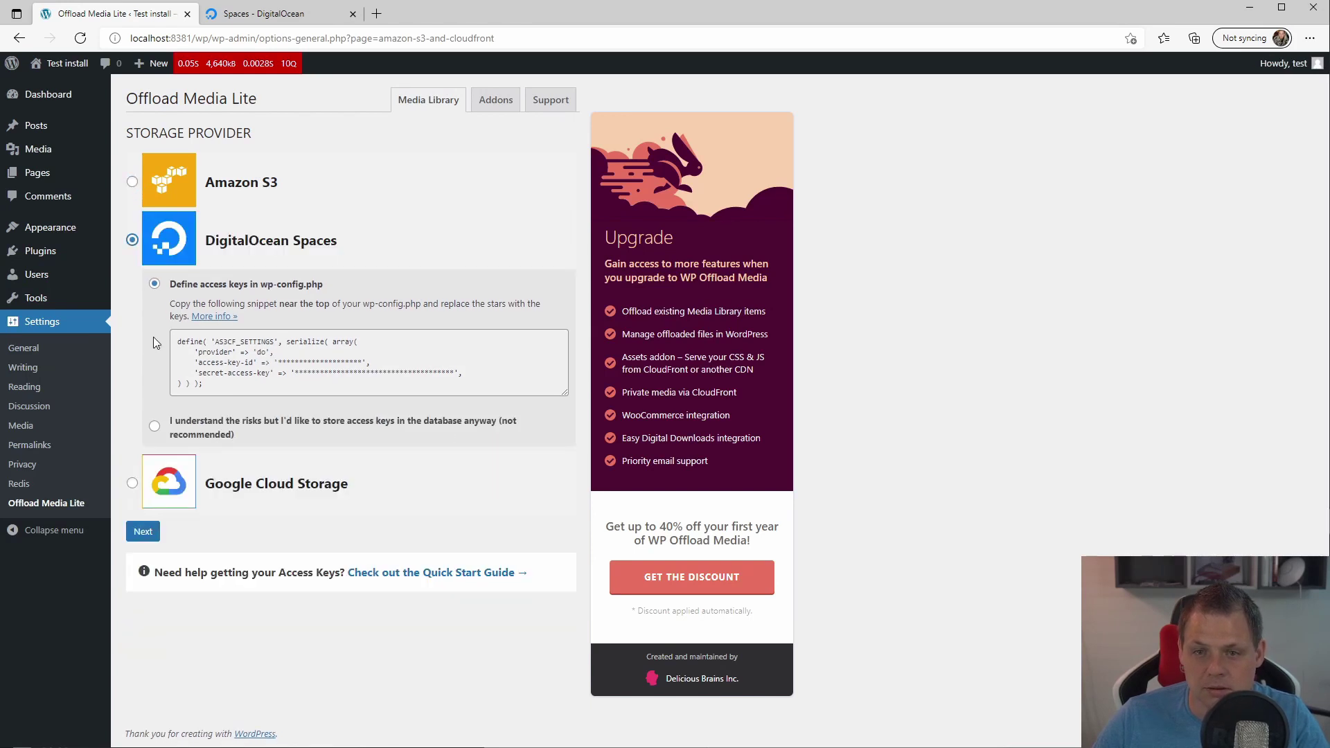
left_click(132, 485)
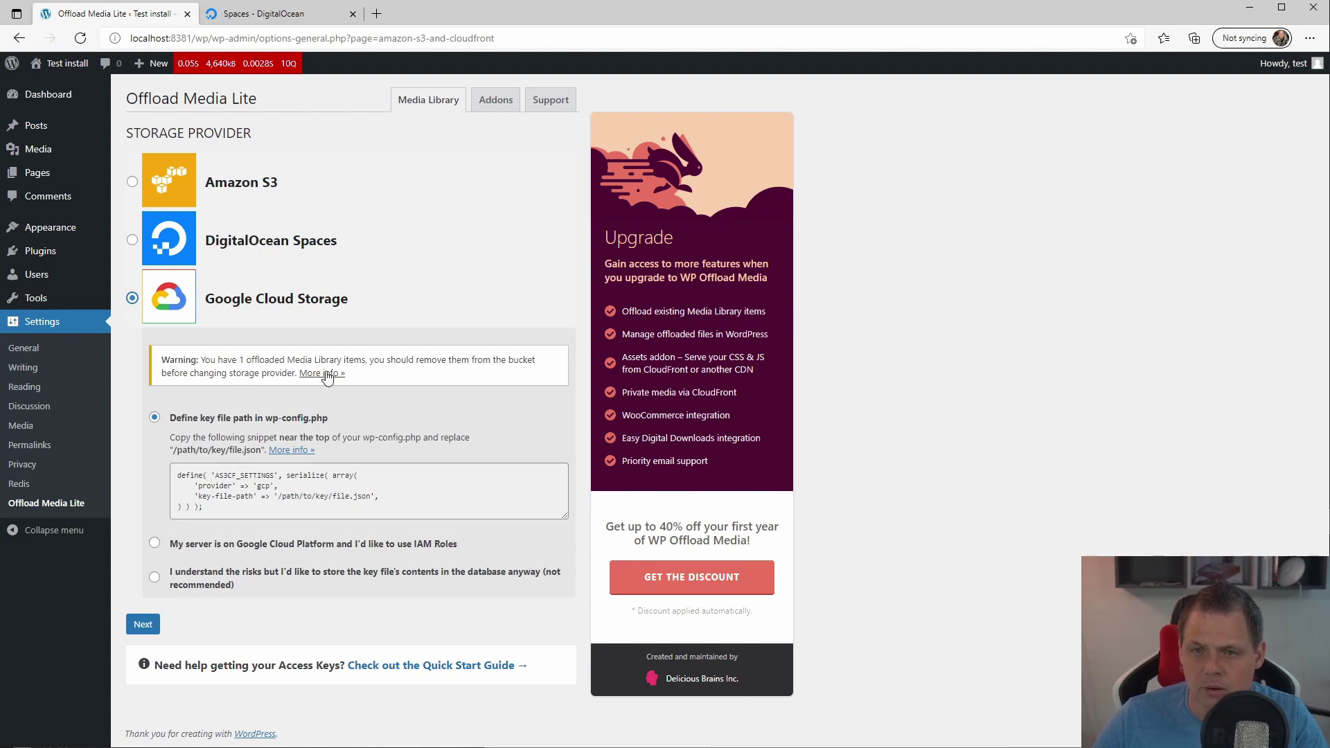
left_click(133, 239)
left_click(174, 298)
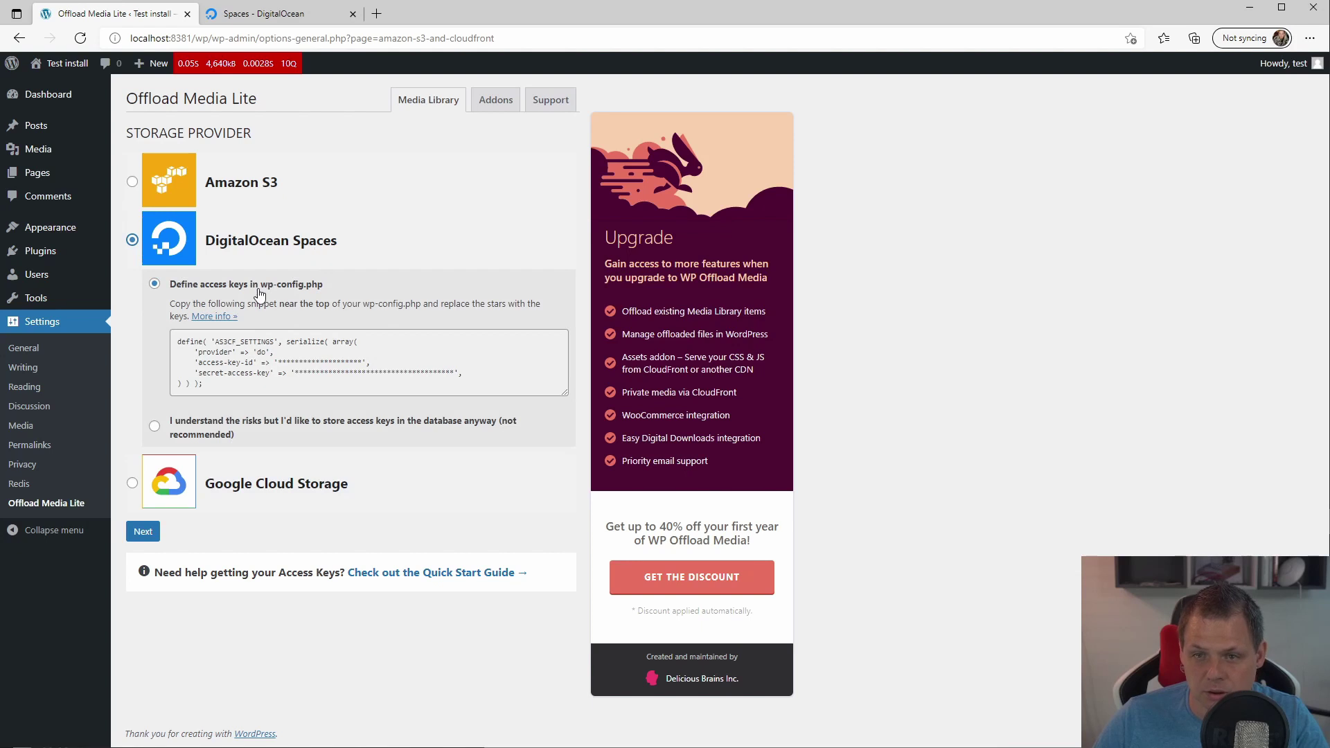
Step: Copy the AS3CF_SETTINGS config snippet for use in Visual Studio Code
left_click_drag(208, 385, 176, 339)
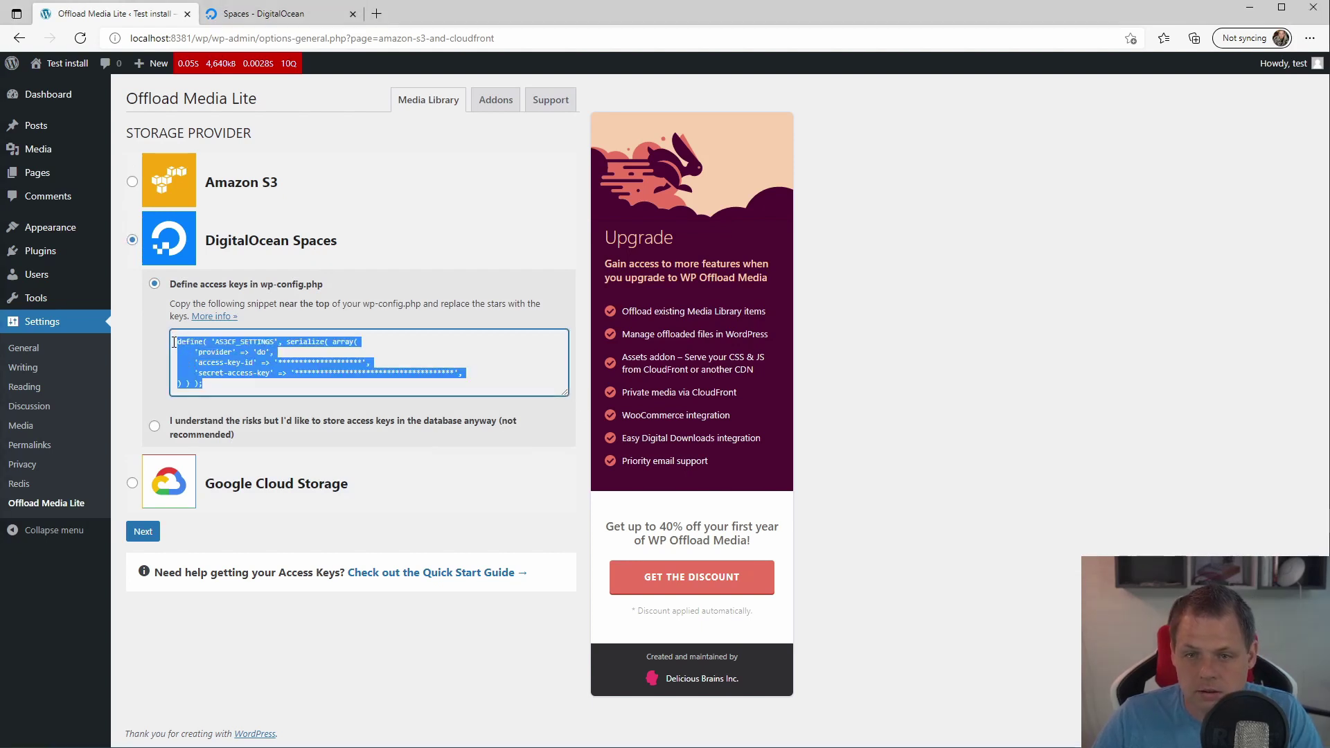
right_click(198, 347)
left_click(228, 359)
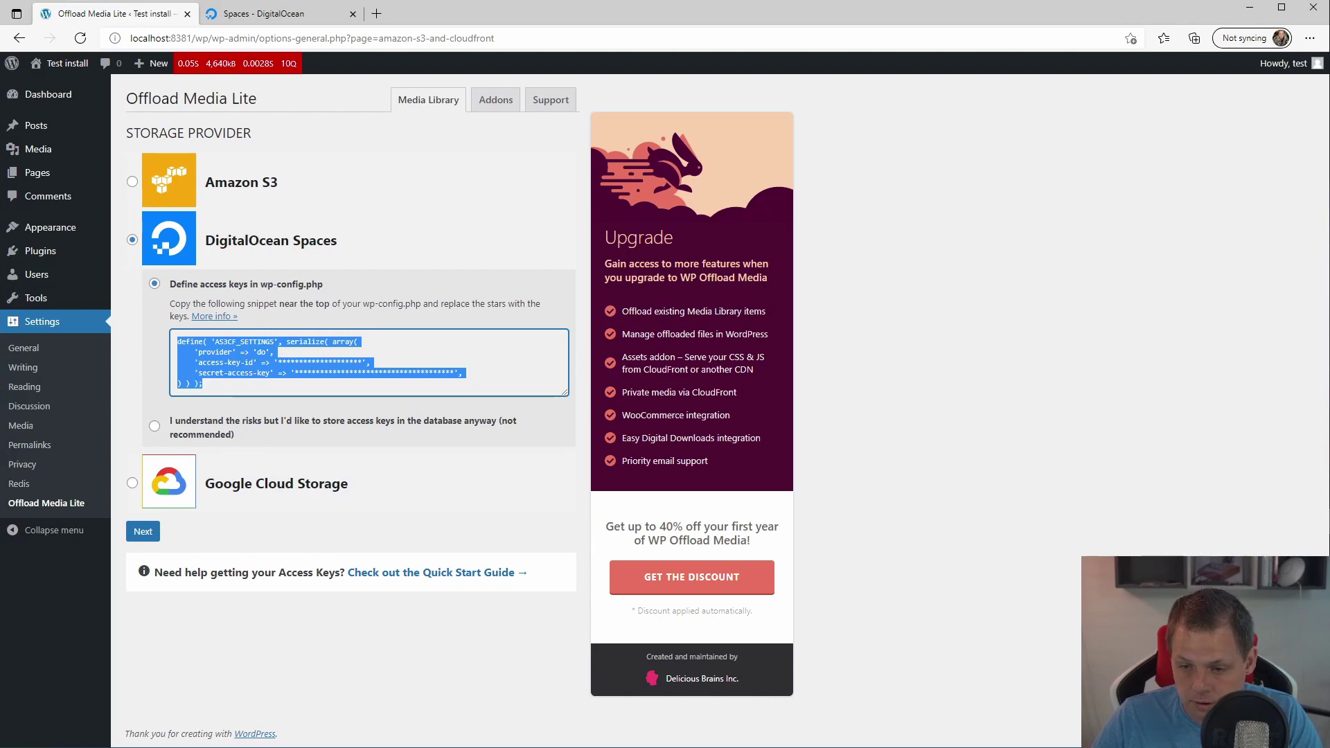
key("alt+Tab")
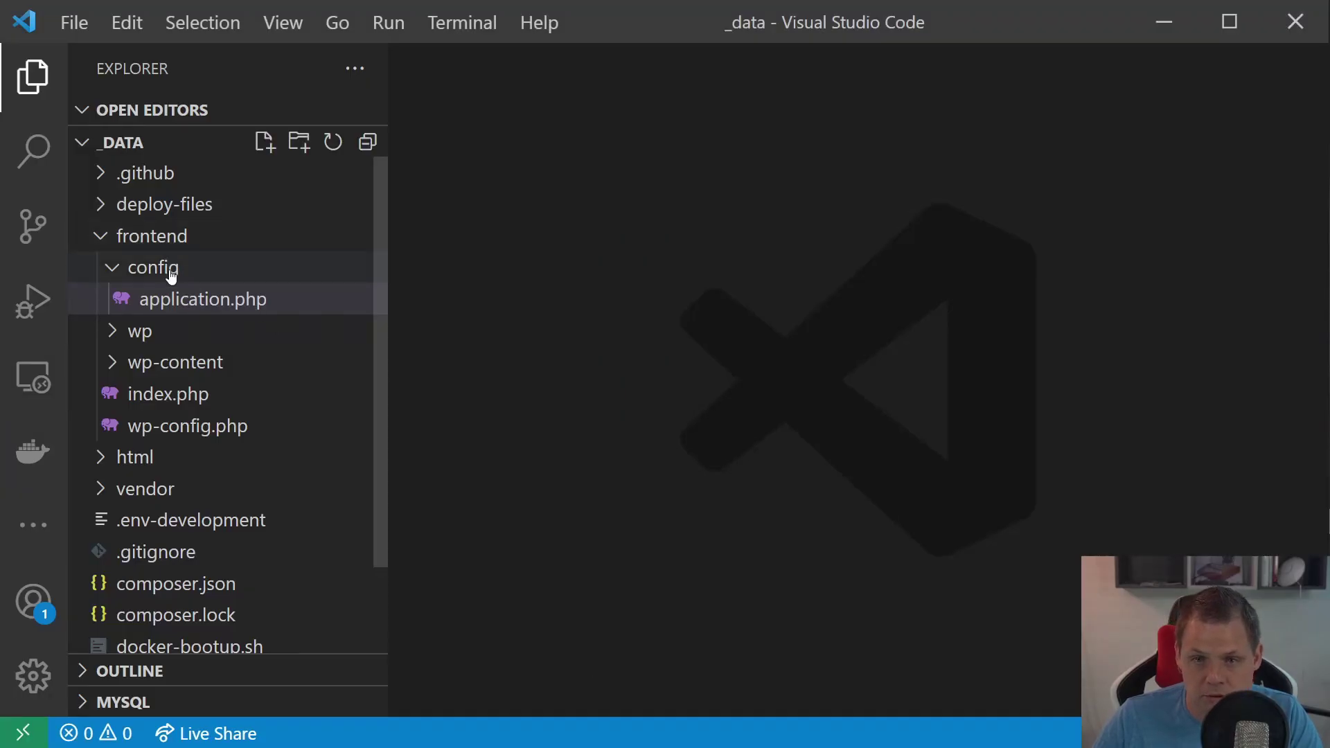
Step: Paste the AS3CF_SETTINGS snippet at the end of application.php and save the file
left_click(181, 302)
scroll(688, 479, "down", 8)
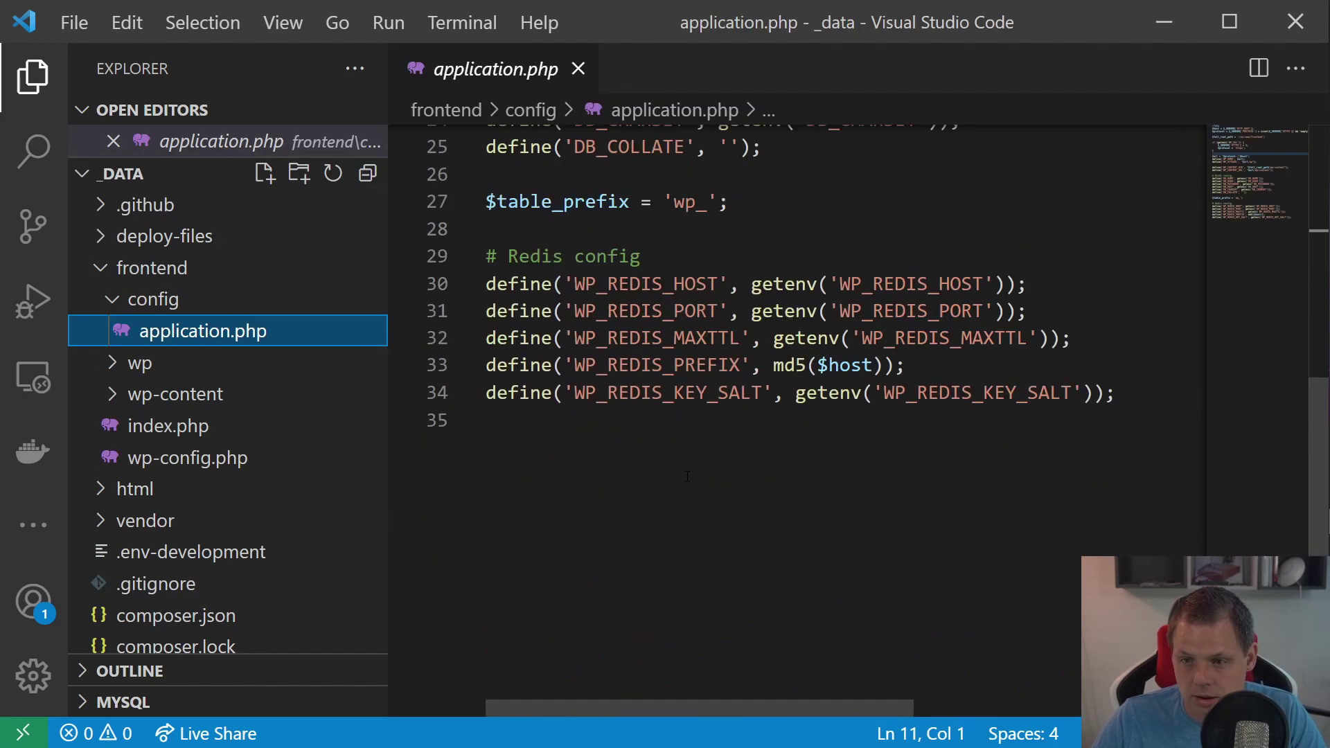
left_click(688, 479)
key("ctrl+v")
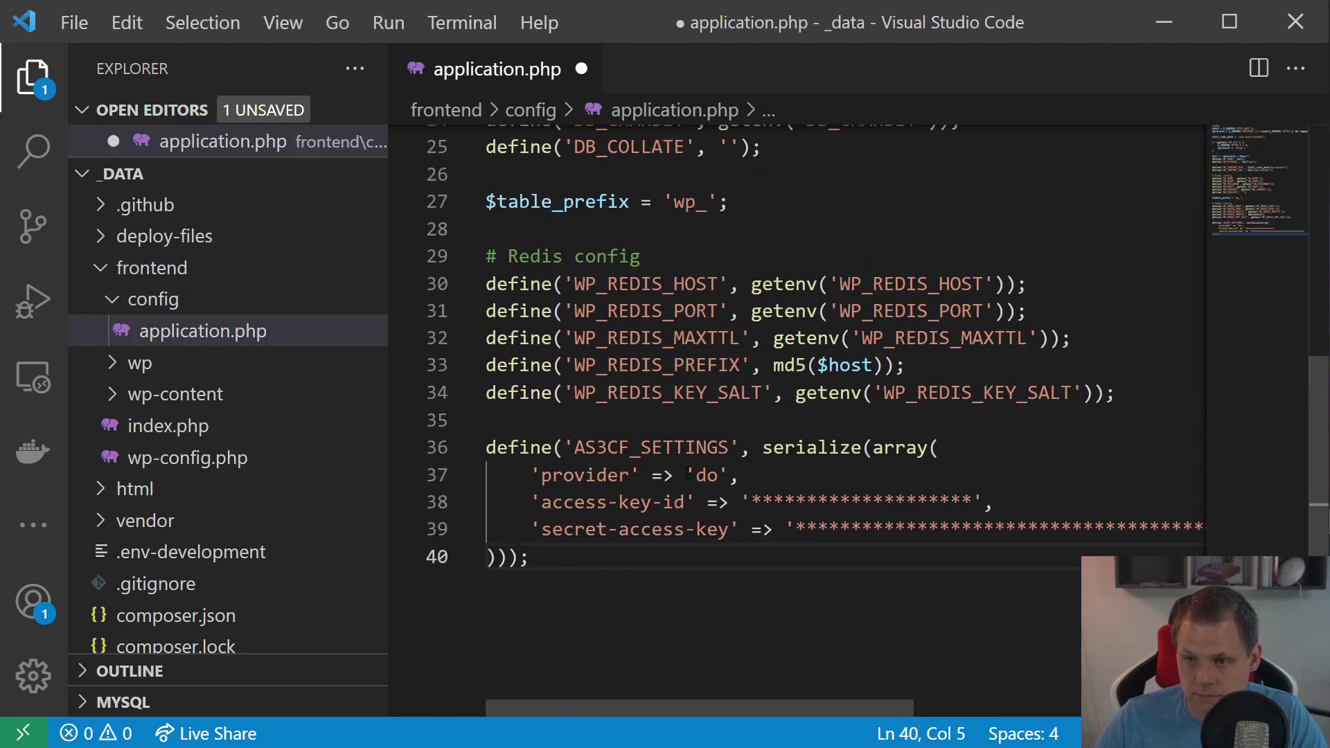
key("Return")
key("ctrl+s")
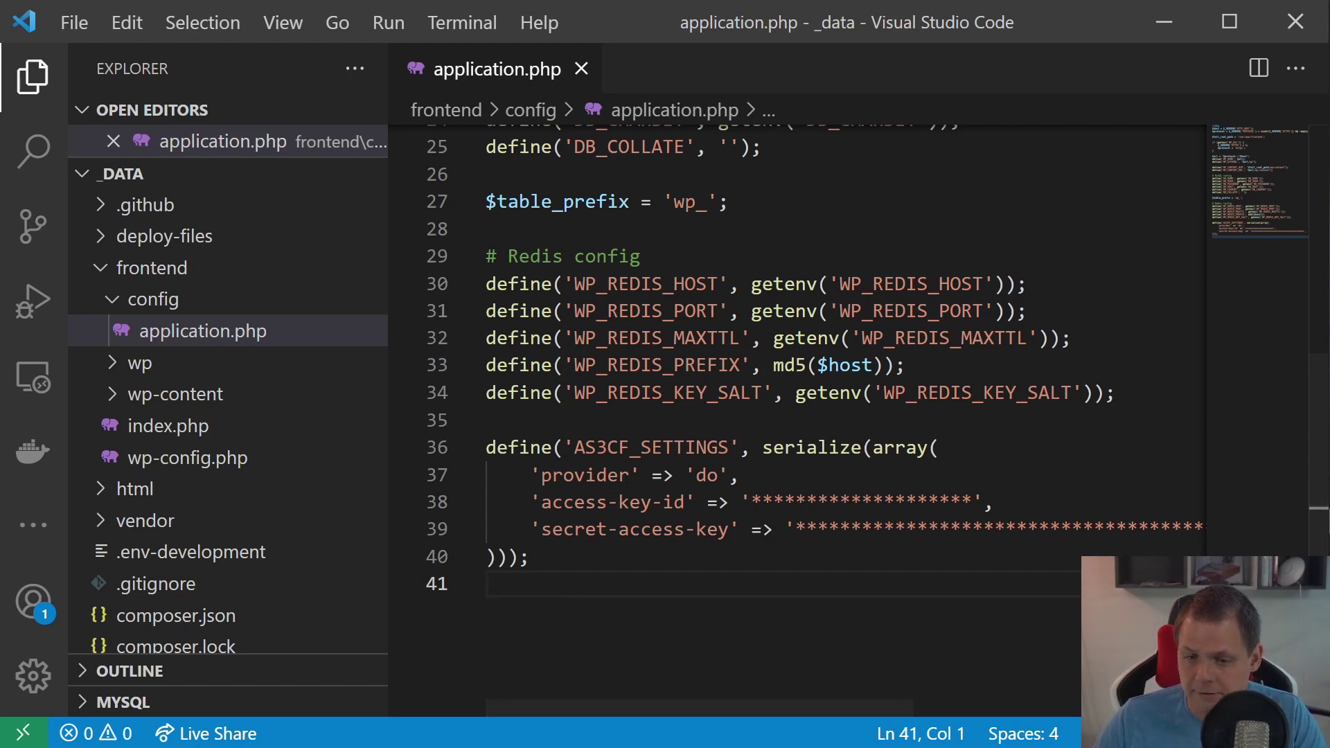
key("alt+Tab")
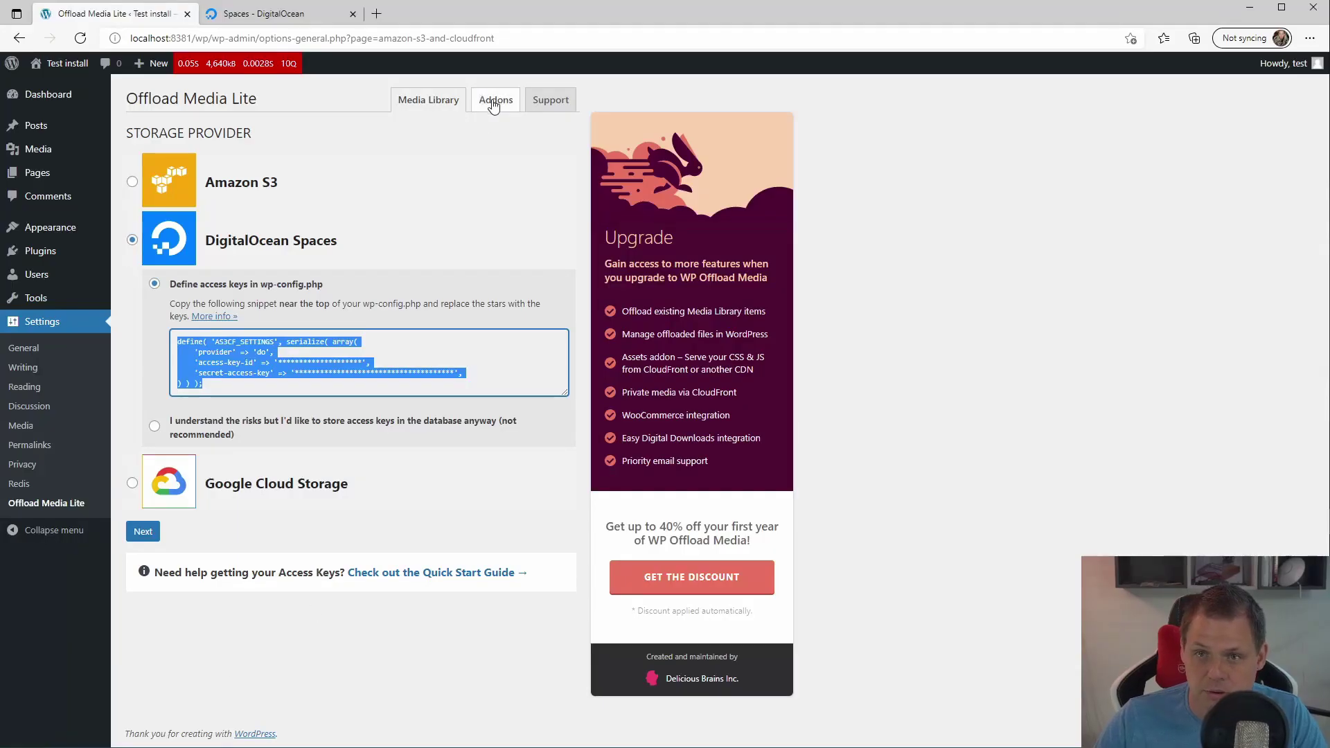
Step: Start a new Space, keeping the Frankfurt region and restricted file listing
left_click(261, 19)
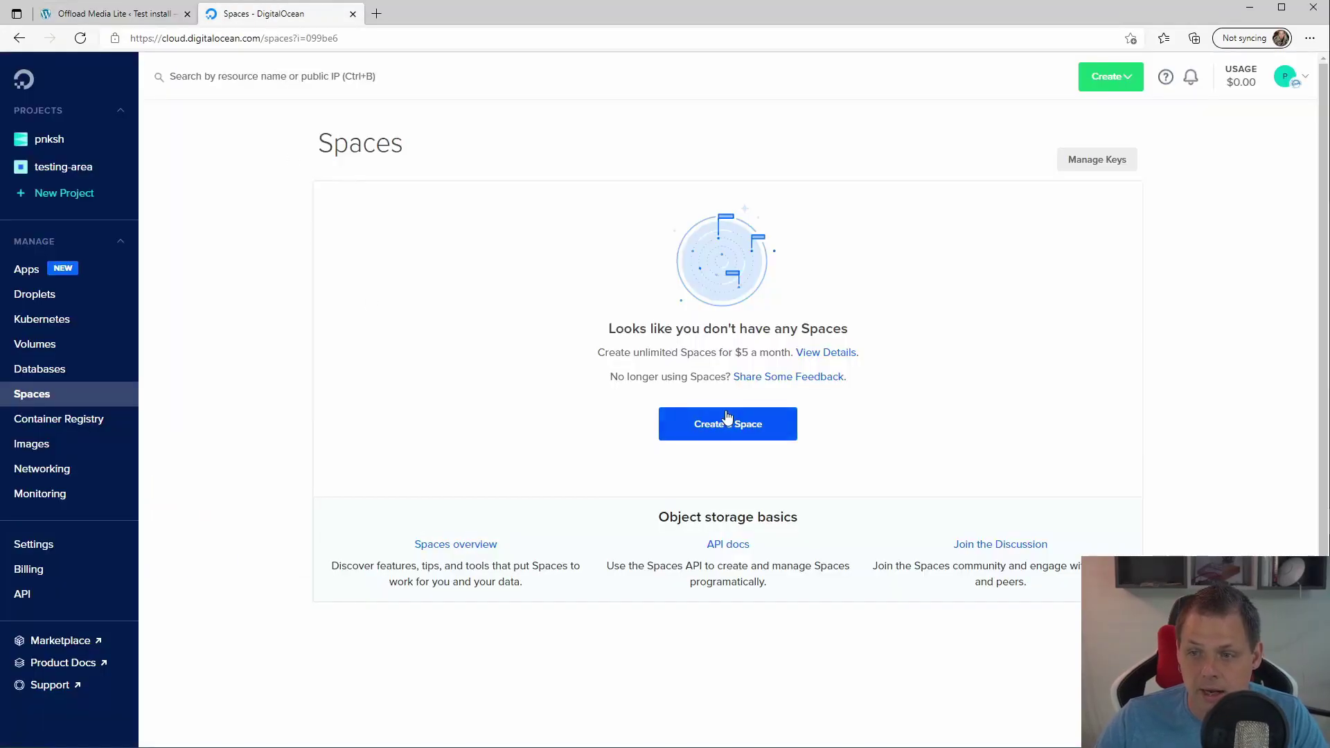
left_click(726, 439)
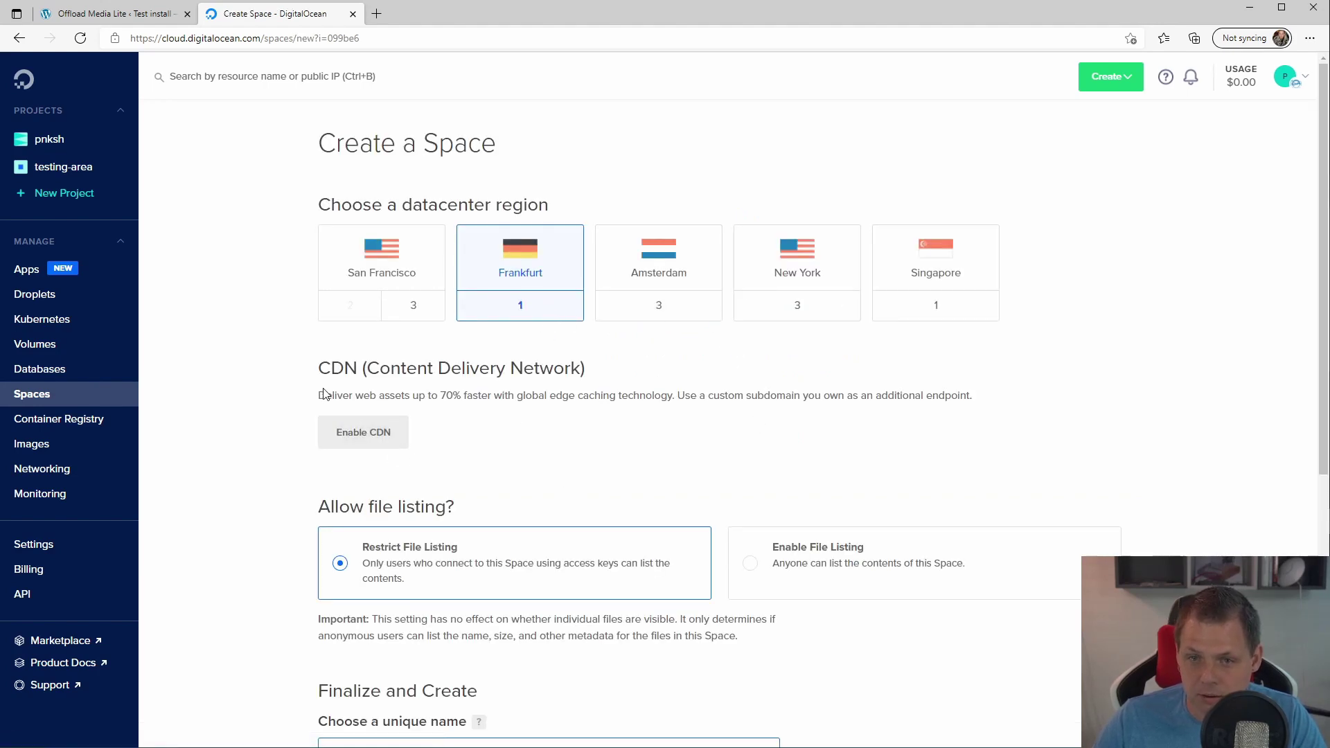
left_click_drag(321, 395, 495, 396)
left_click(501, 396)
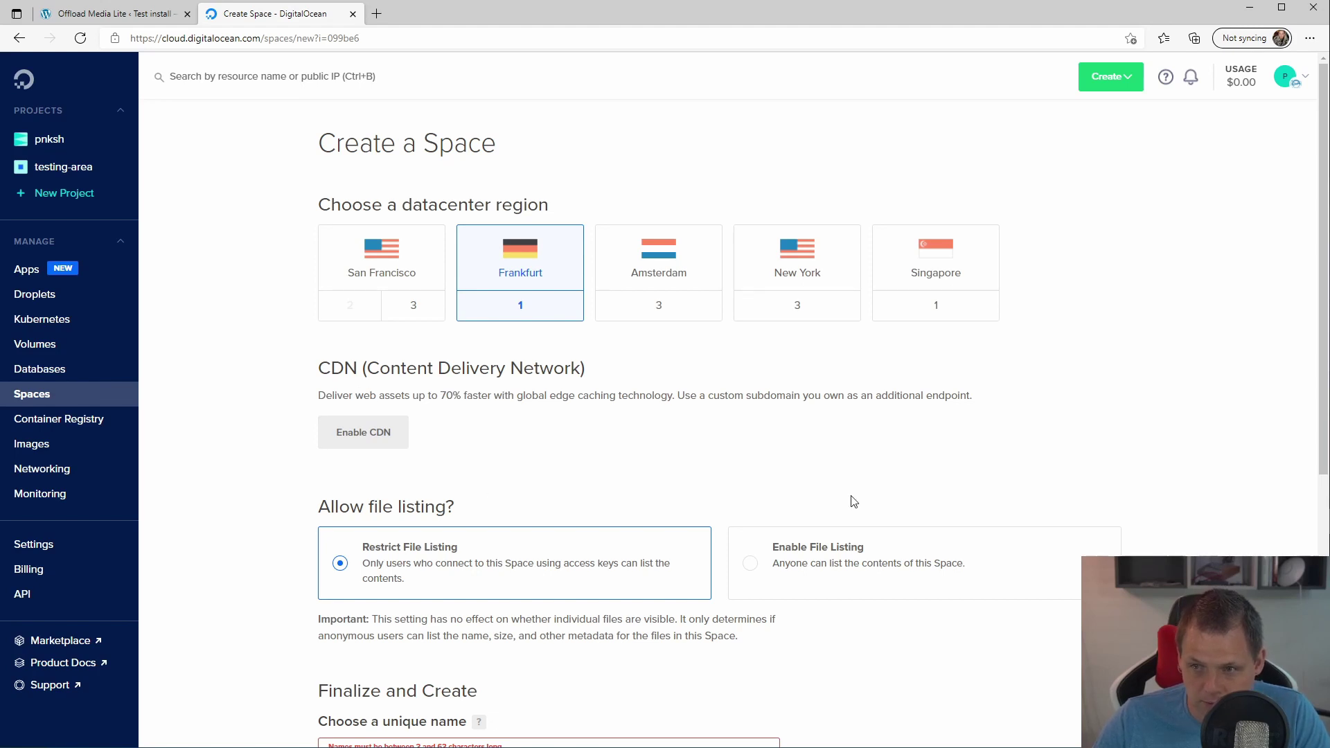
scroll(625, 500, "down", 1)
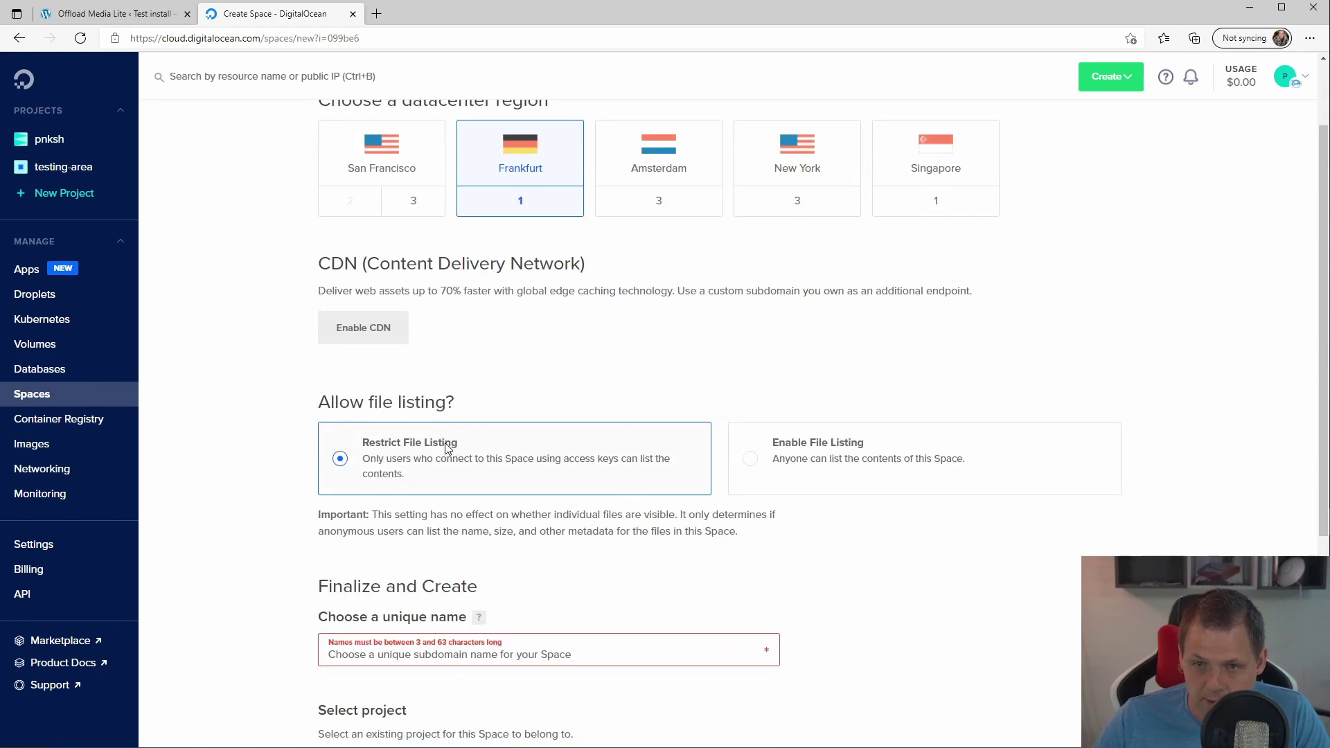
scroll(695, 466, "up", 2)
scroll(416, 505, "down", 2)
scroll(463, 512, "down", 1)
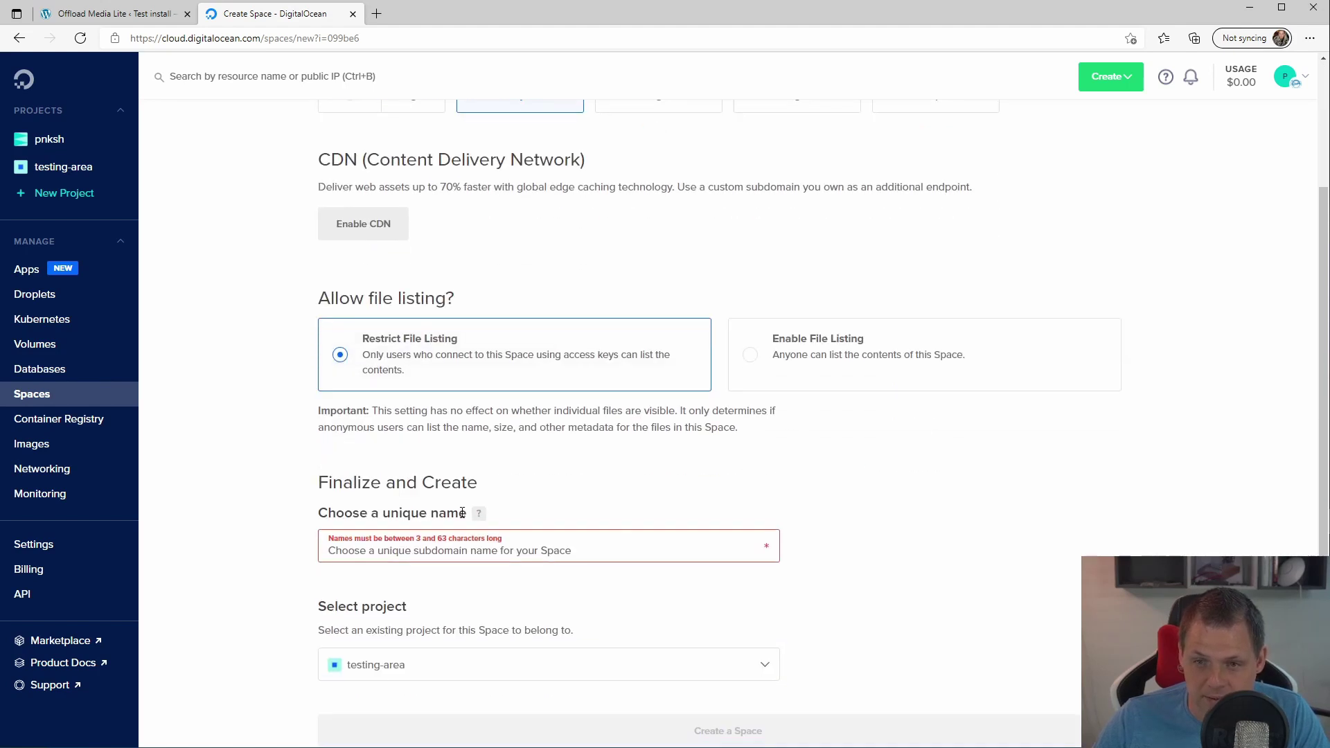
Step: Name the Space pnk-testing-space-for-youtube and create it
left_click(444, 549)
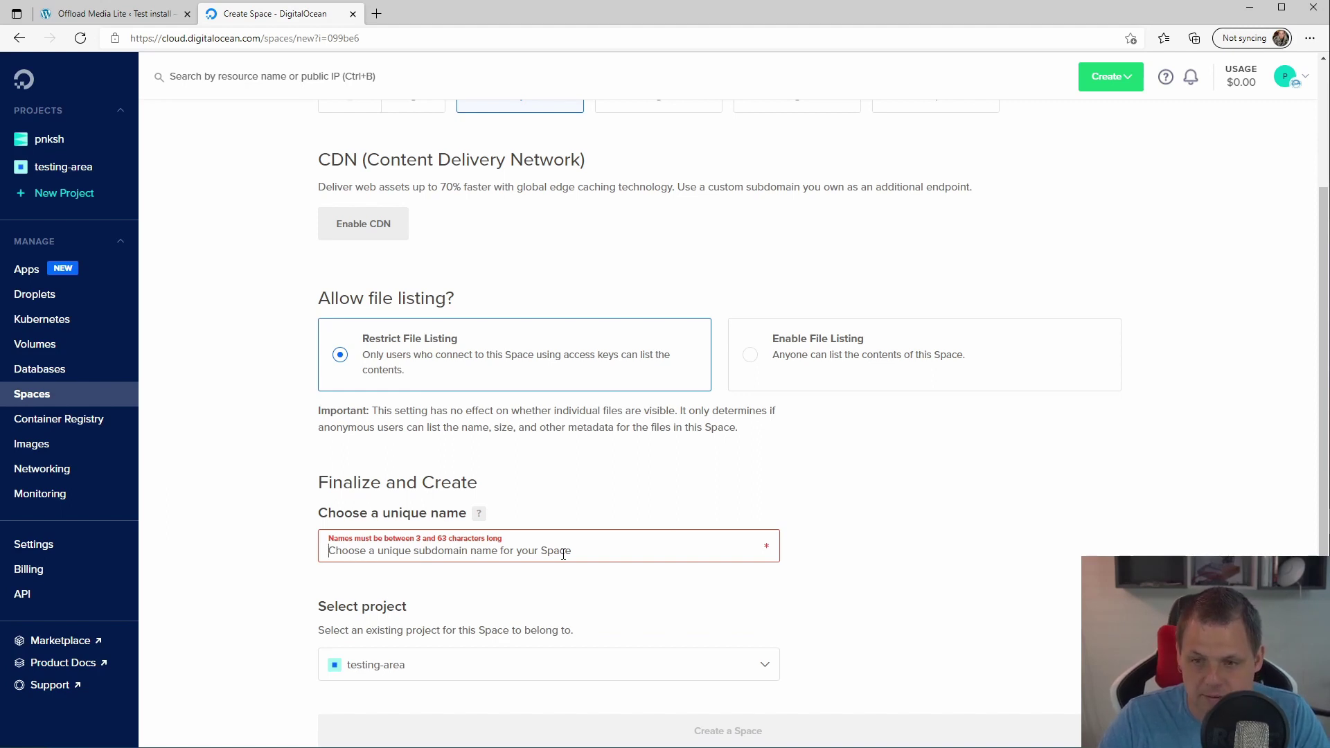
type("pnk-testing-d")
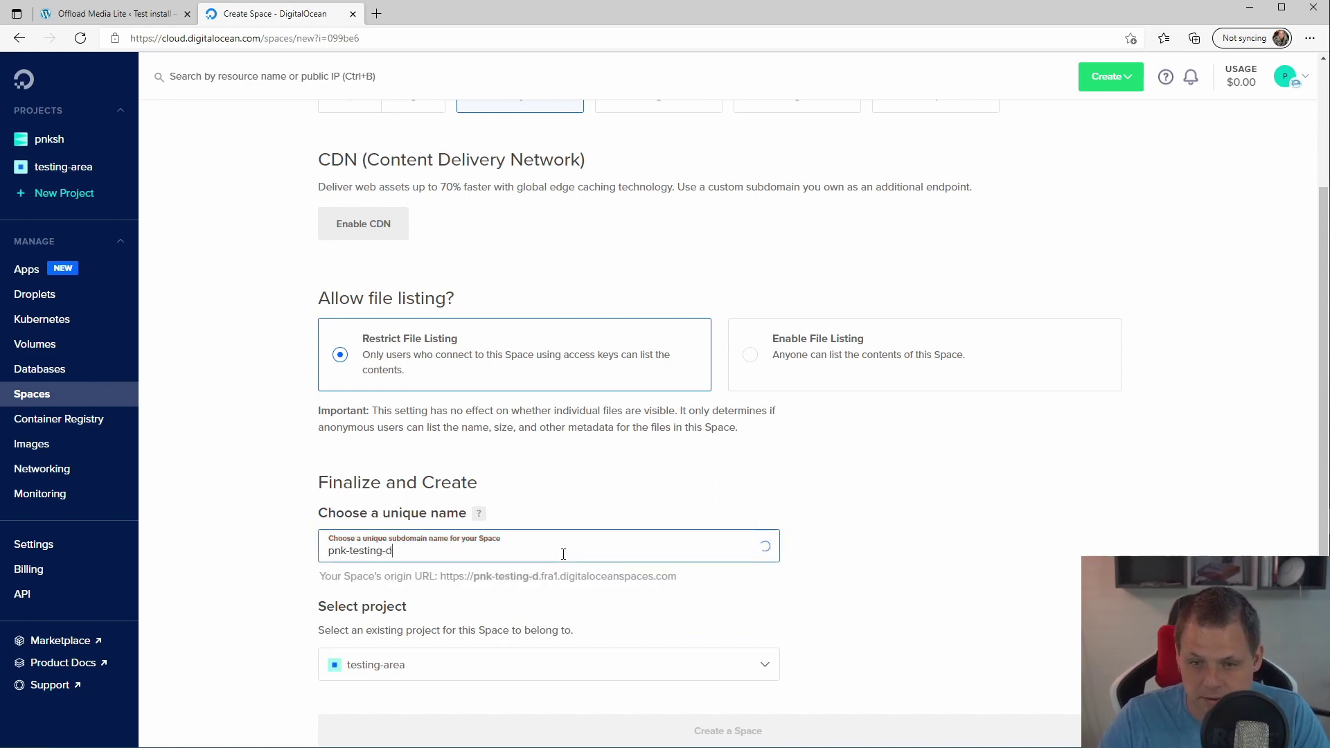
key("BackSpace")
key("BackSpace")
type("-space")
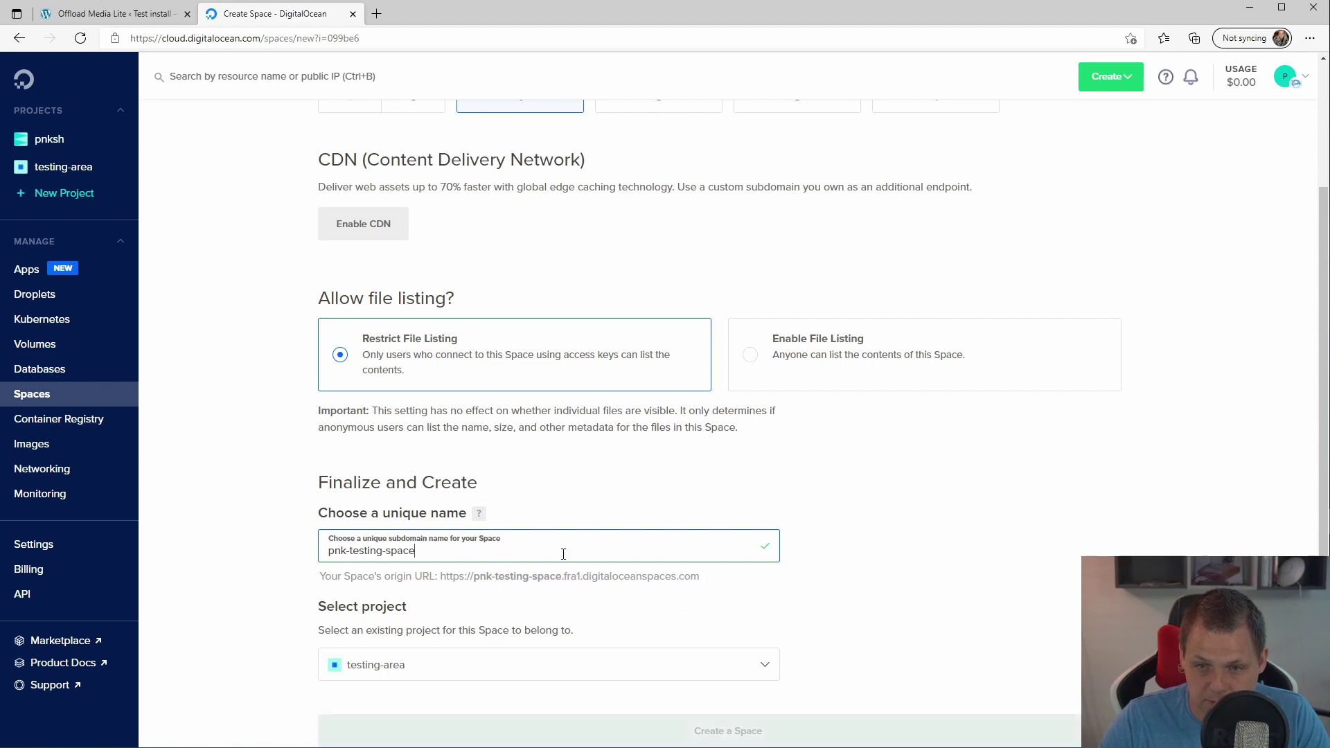
type("-for-")
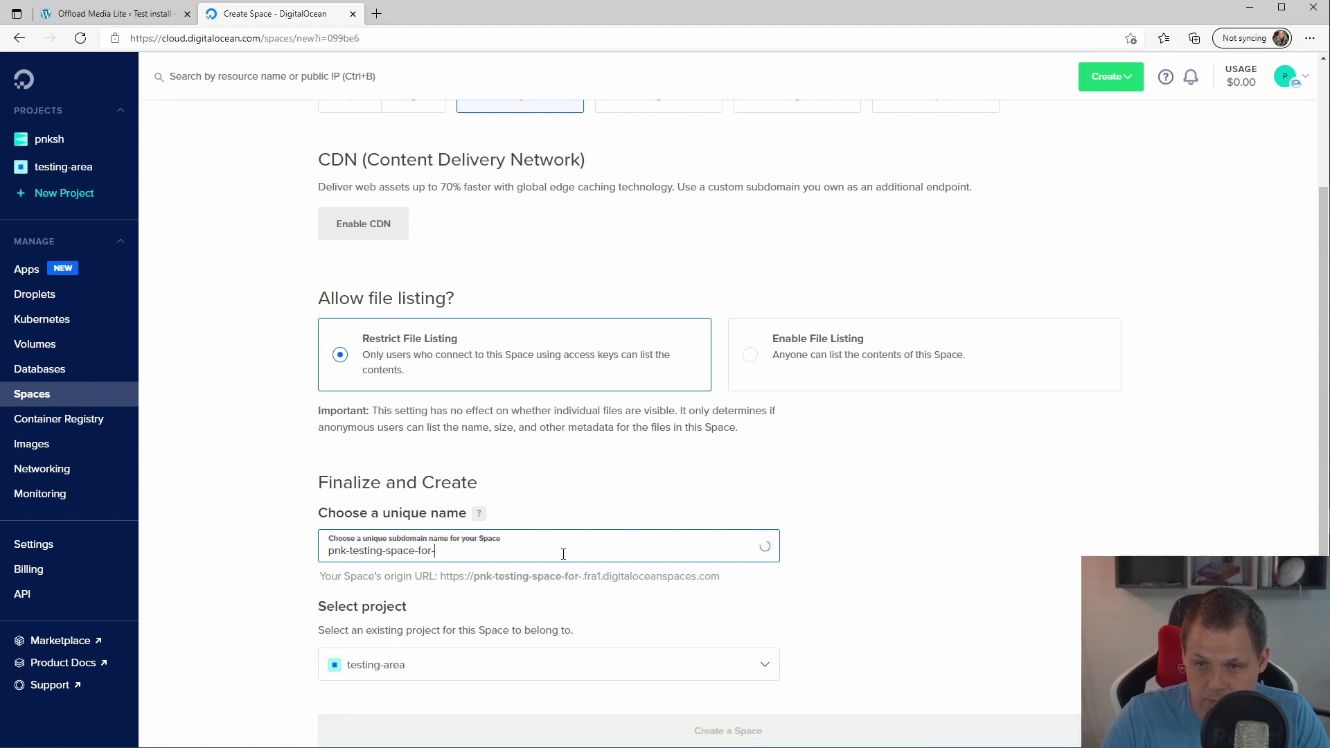
type("youtube")
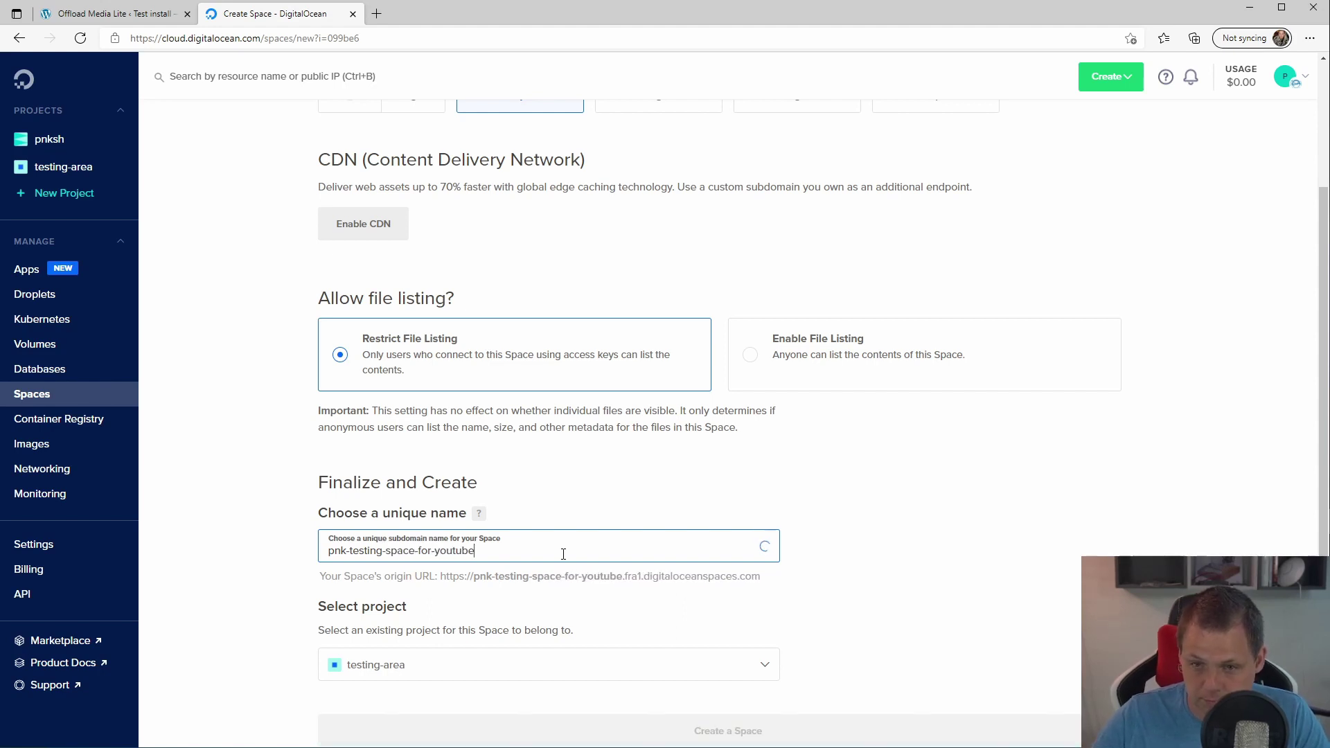
scroll(563, 554, "down", 3)
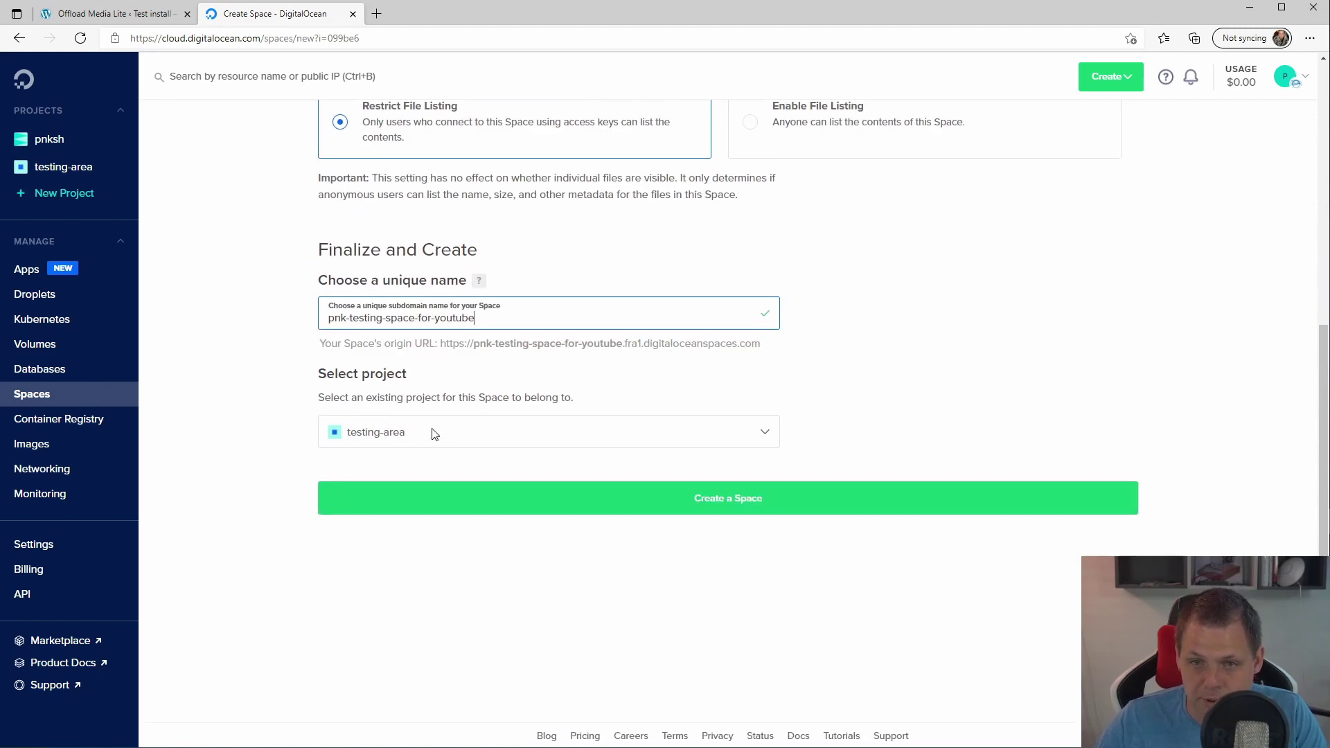
left_click(582, 508)
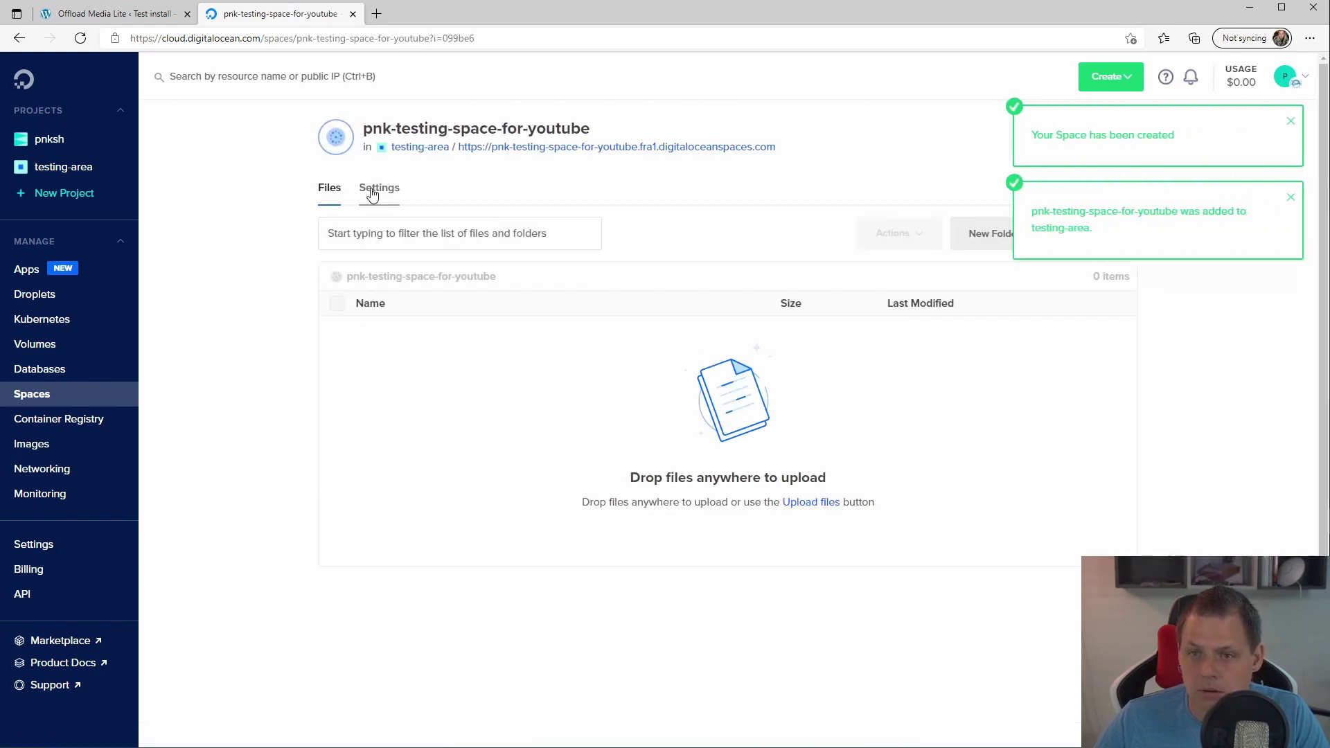
Step: Review the new Space's File Listing, CDN and CORS settings, then go back to the Spaces list
left_click(1291, 198)
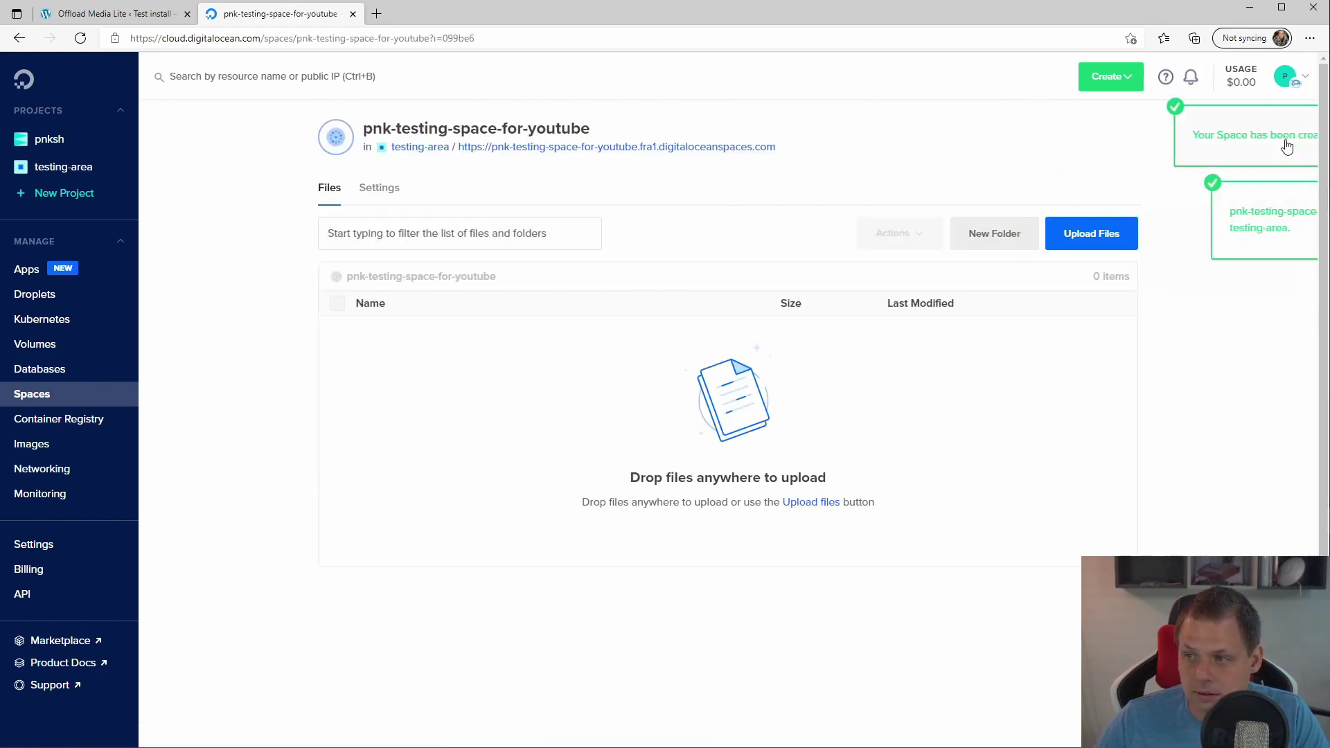
left_click(377, 192)
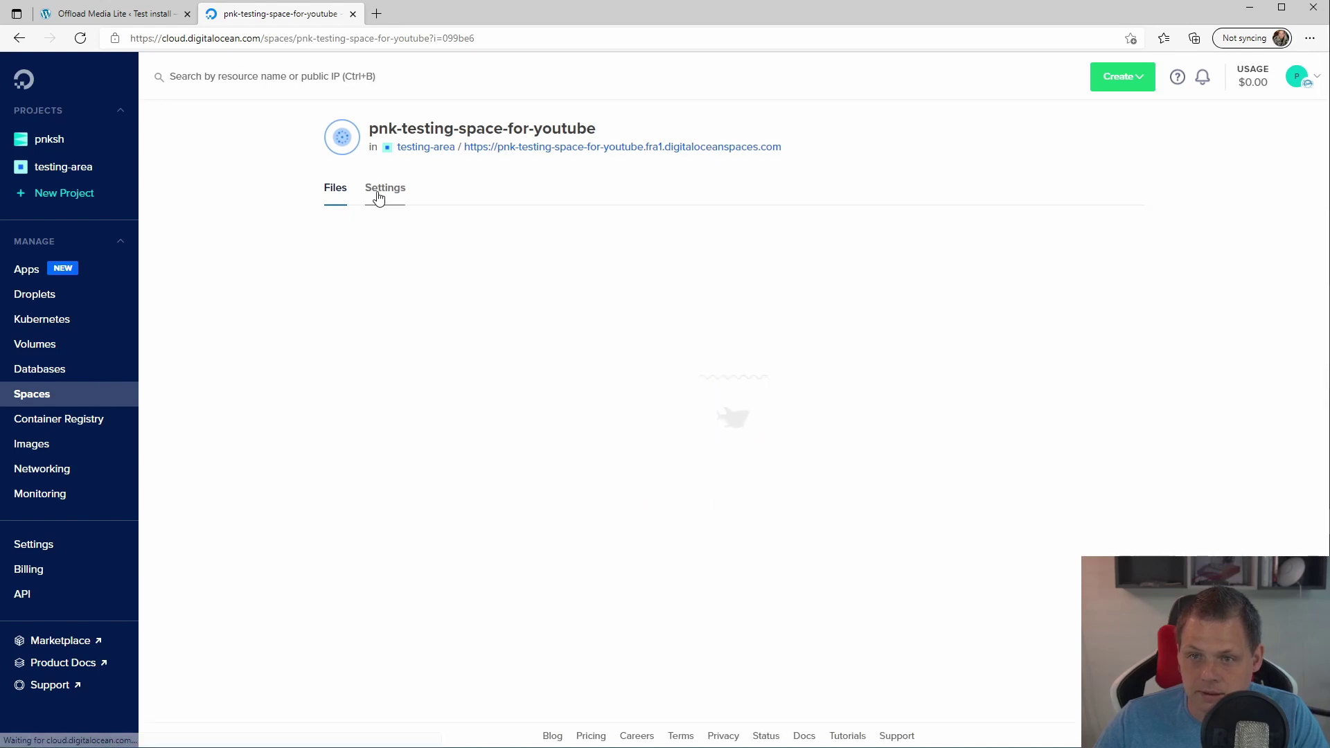
scroll(647, 469, "down", 1)
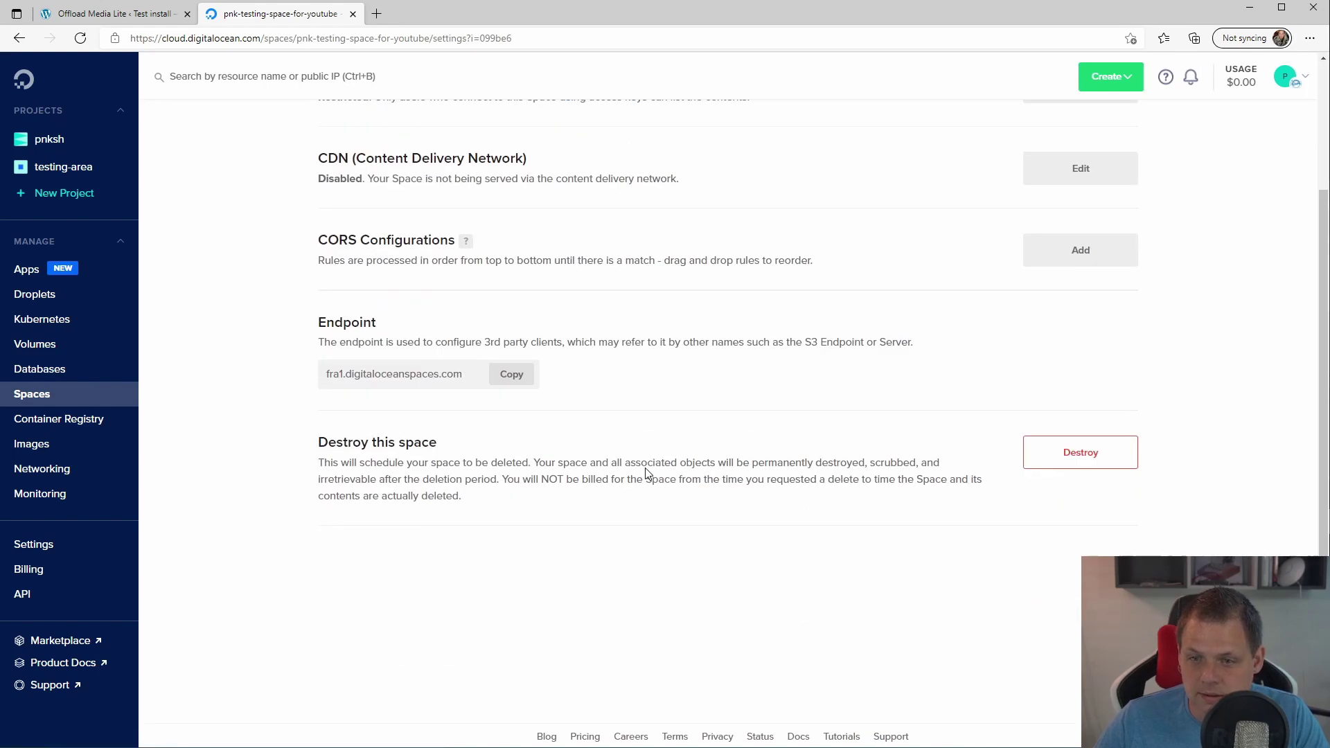
scroll(648, 474, "up", 1)
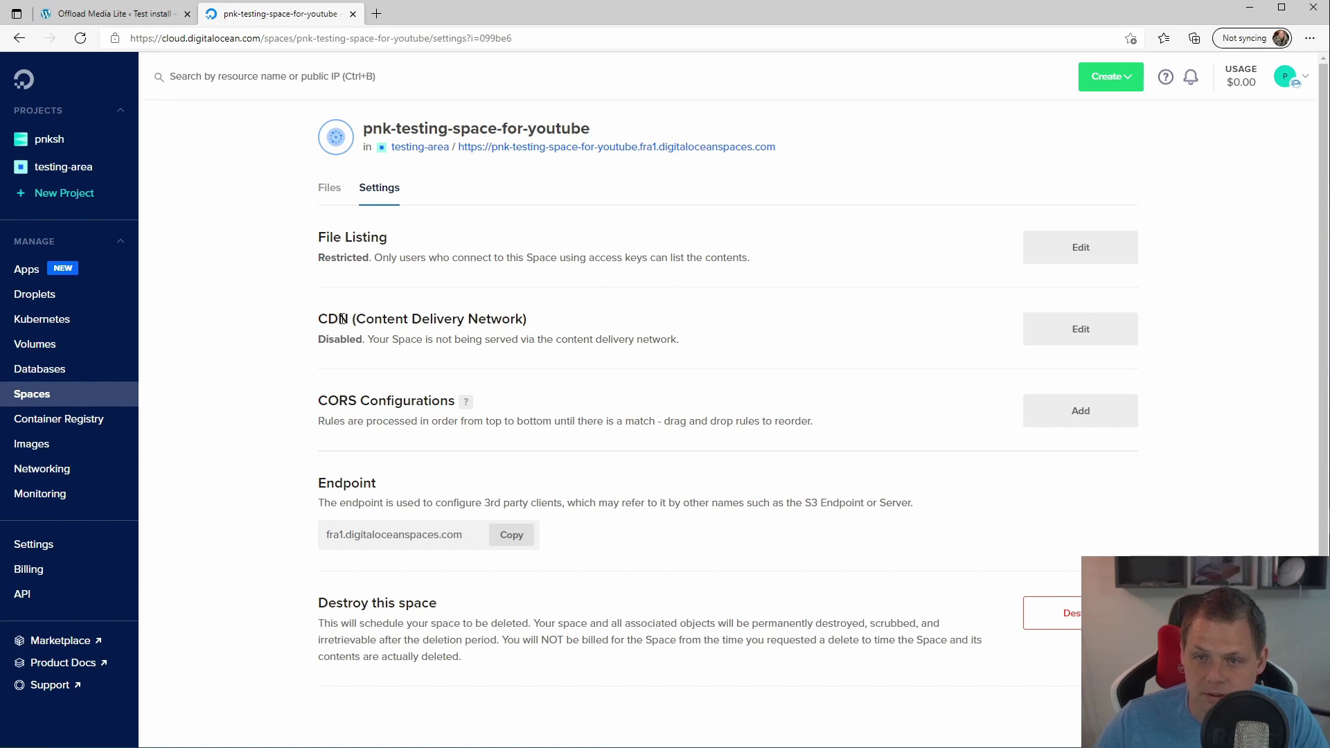
left_click_drag(342, 319, 445, 319)
left_click_drag(363, 237, 504, 258)
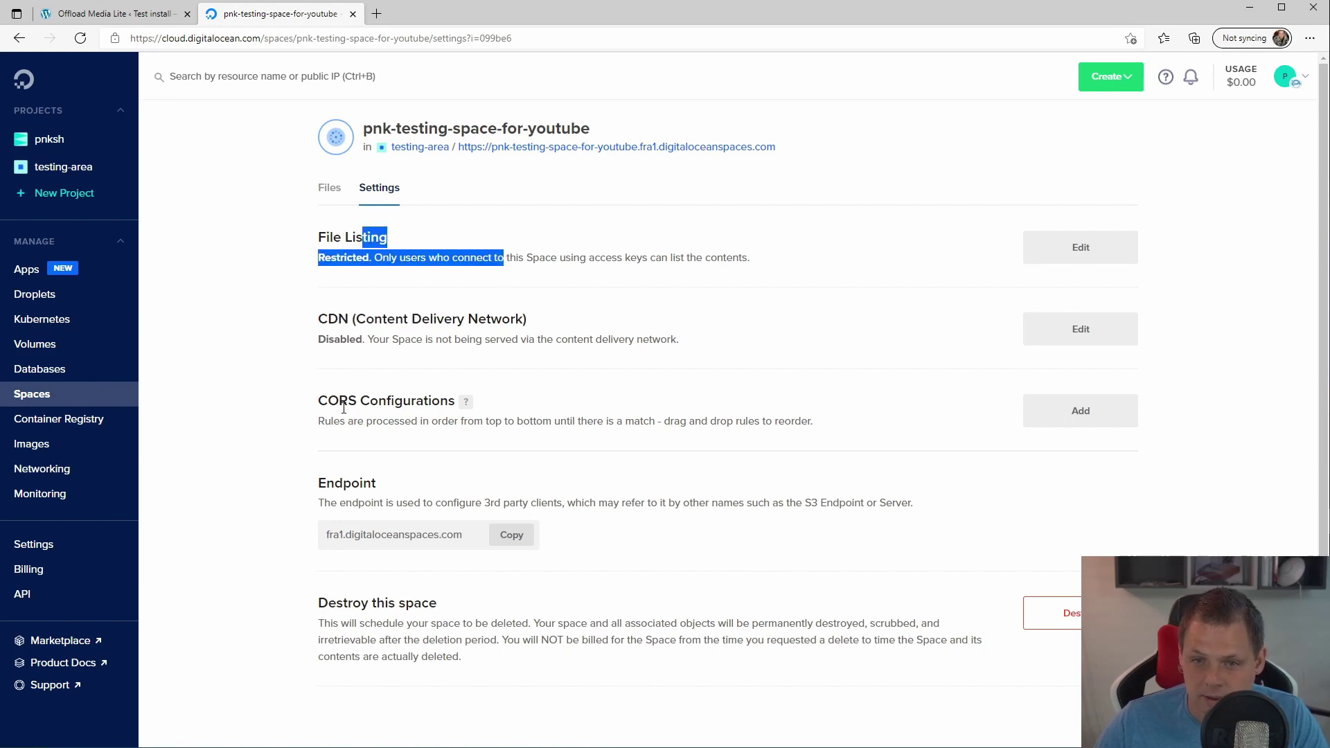
left_click(352, 259)
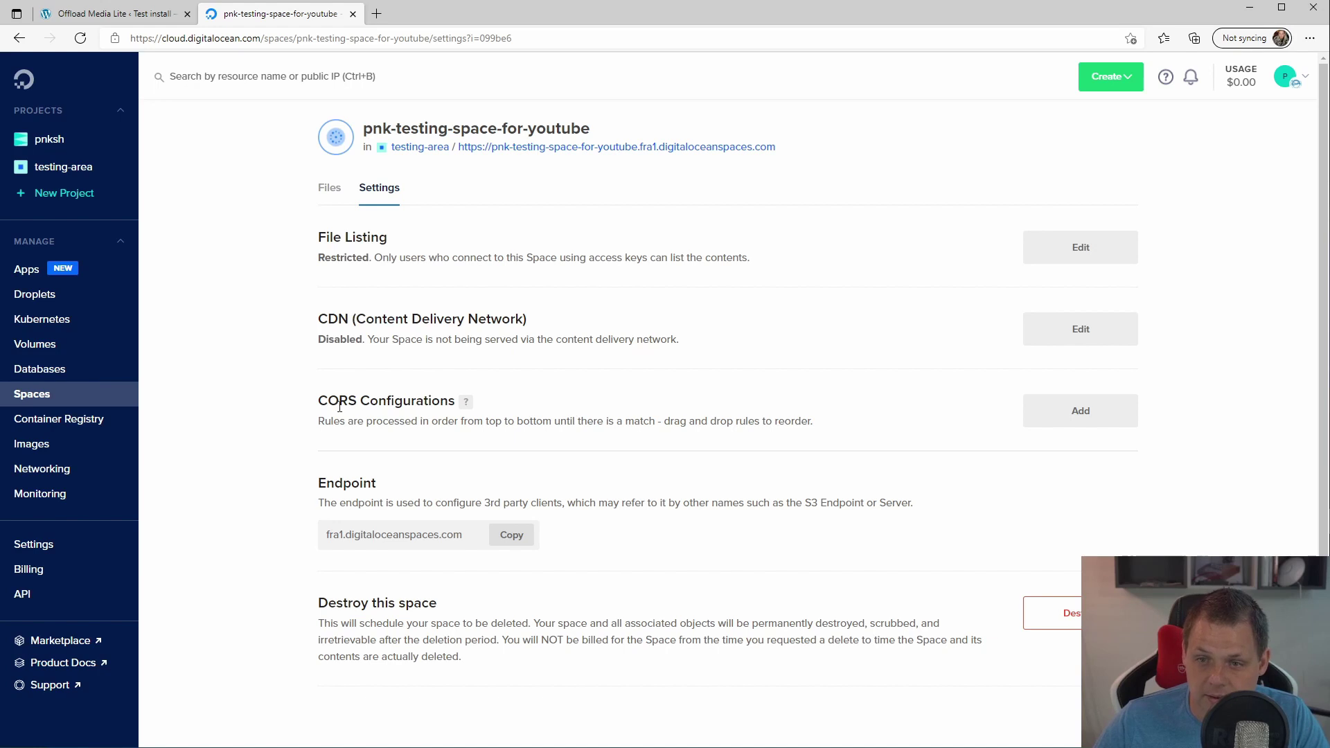
left_click_drag(329, 402, 399, 395)
left_click(399, 395)
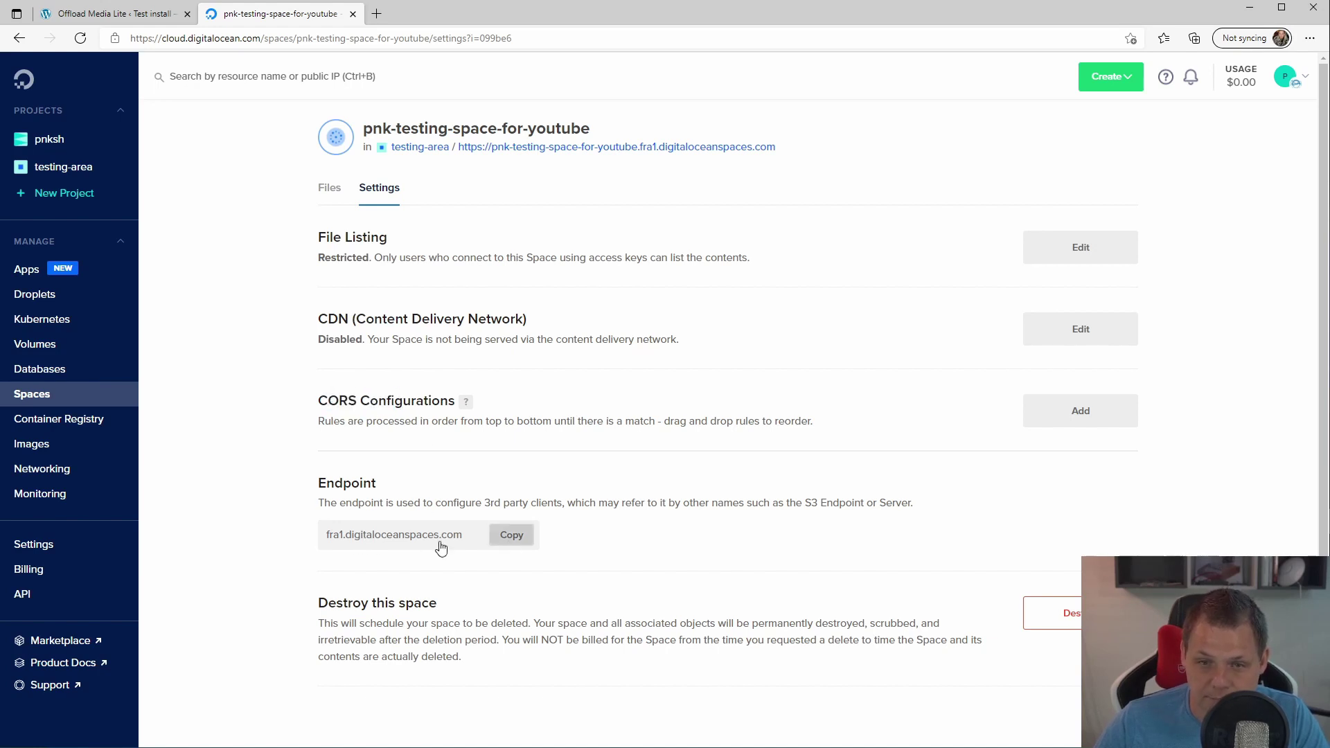
key("alt+Left")
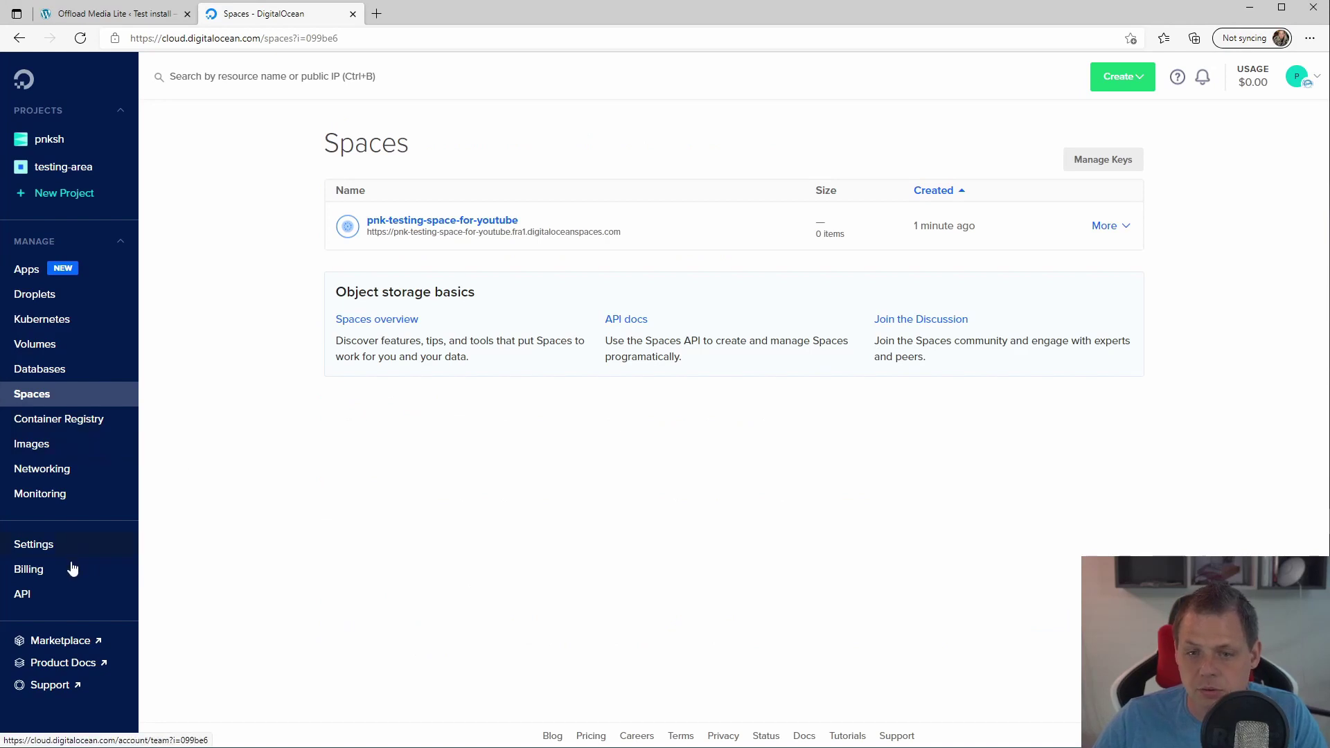
Step: Generate a Spaces access key named test-key on the API page and copy its key value
left_click(23, 594)
scroll(445, 375, "down", 10)
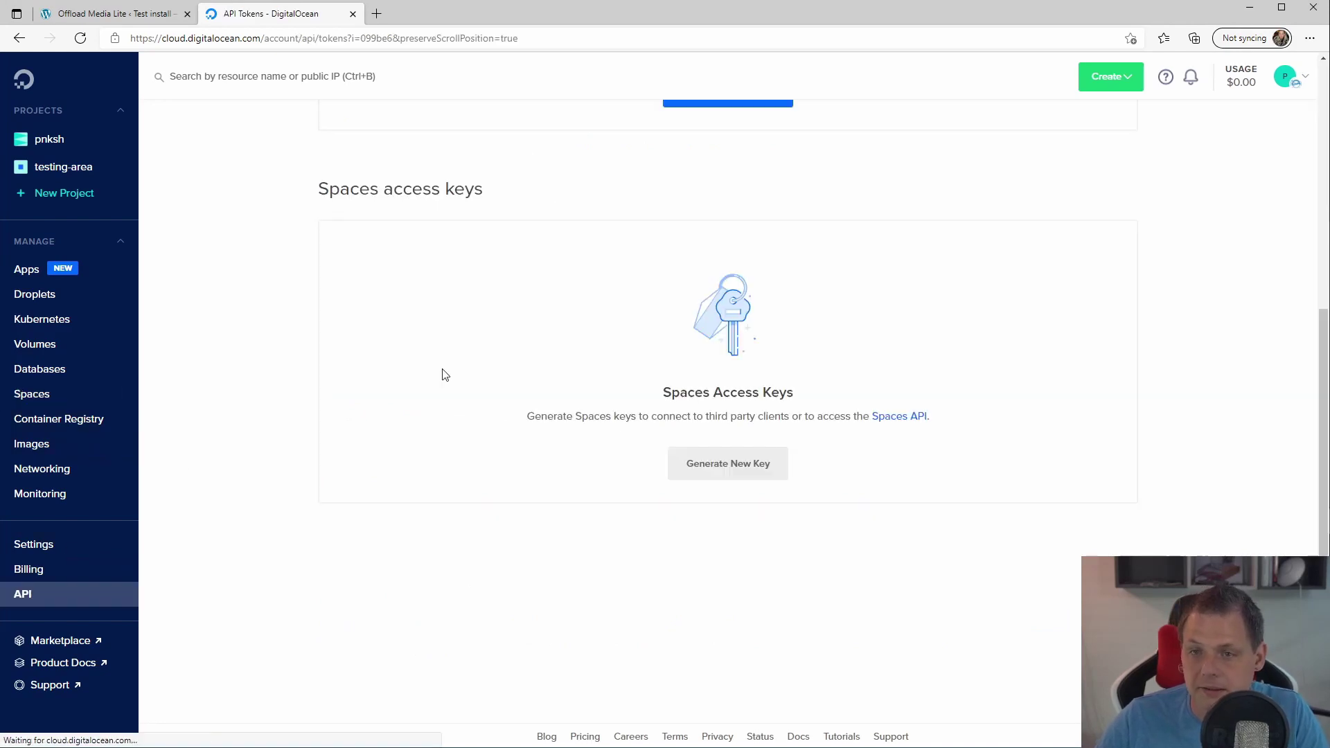
left_click(724, 471)
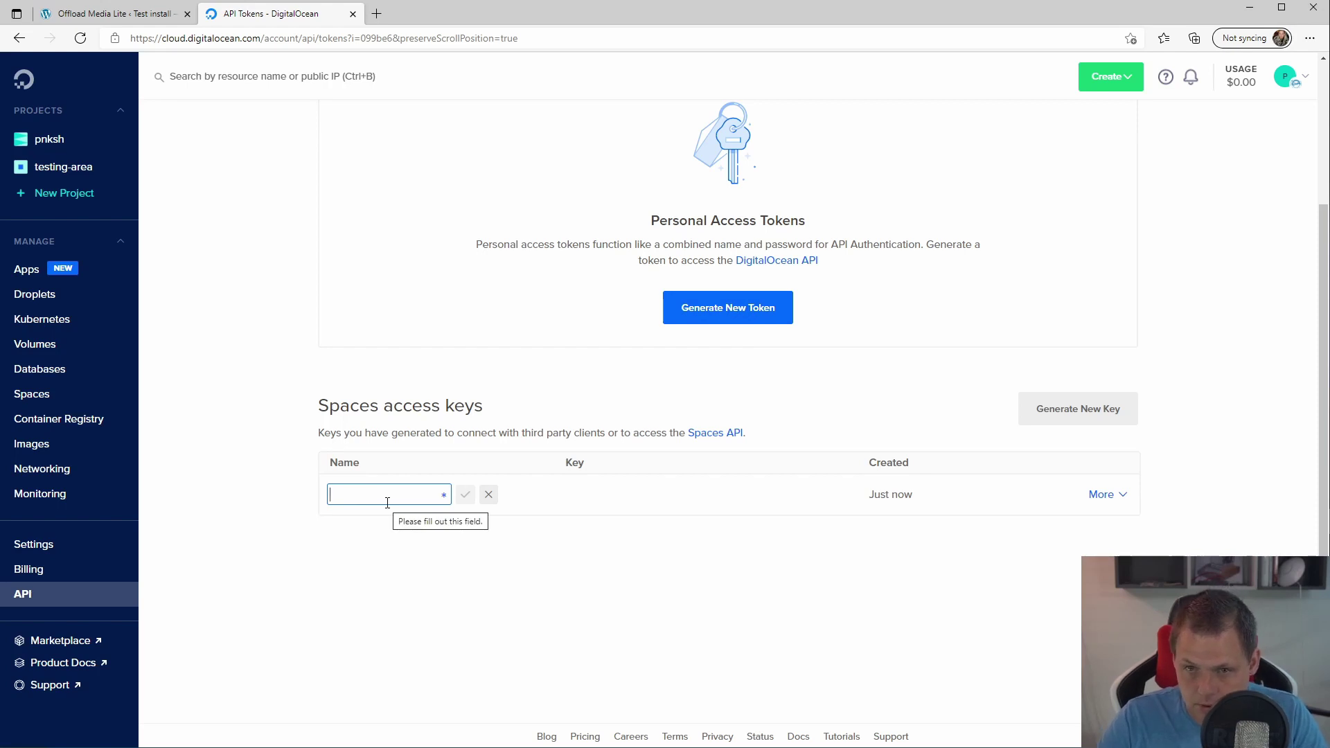
scroll(431, 427, "up", 3)
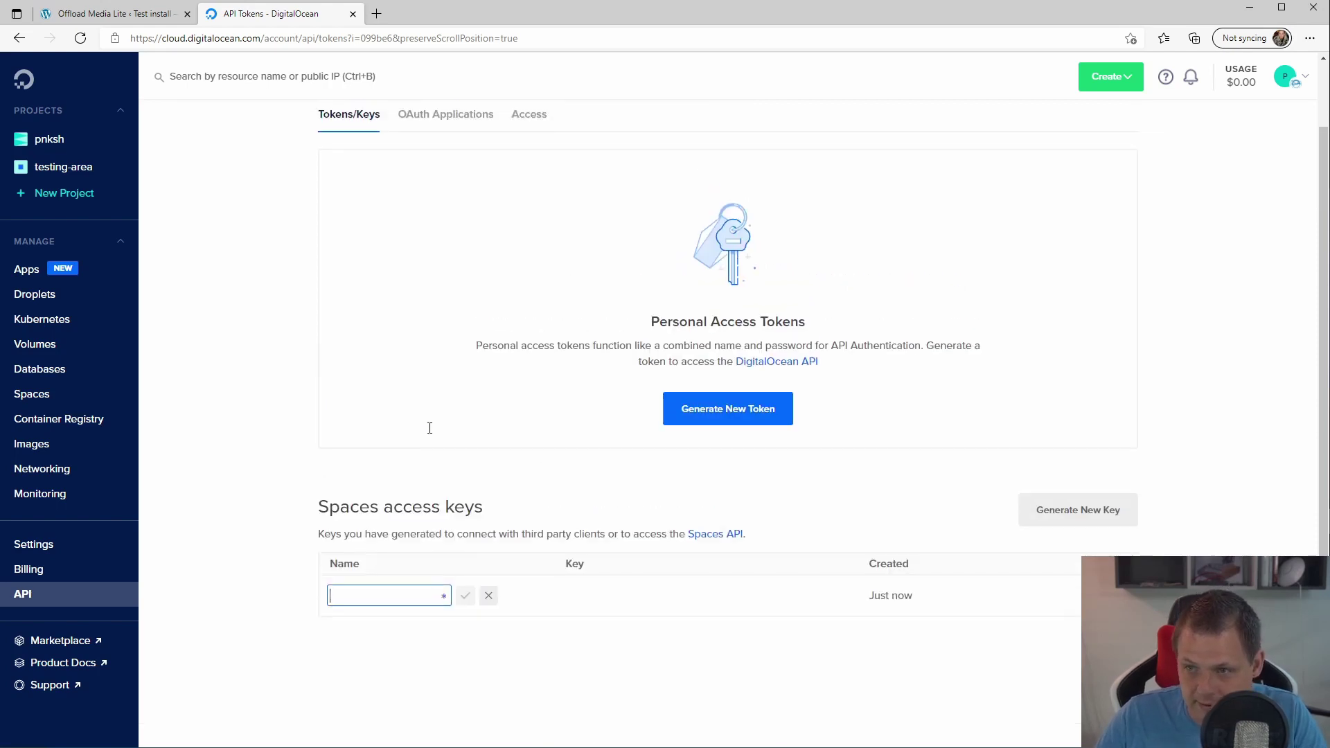
scroll(431, 481, "down", 1)
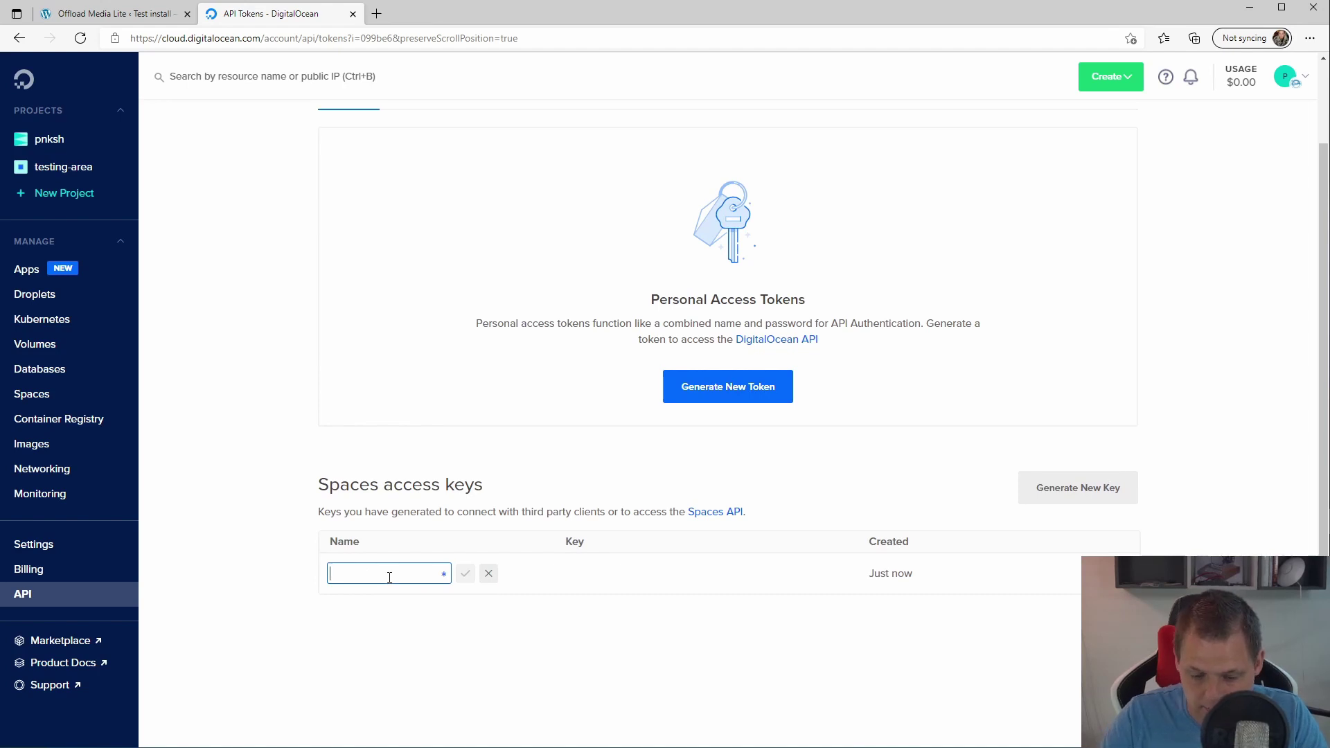
type("test-key")
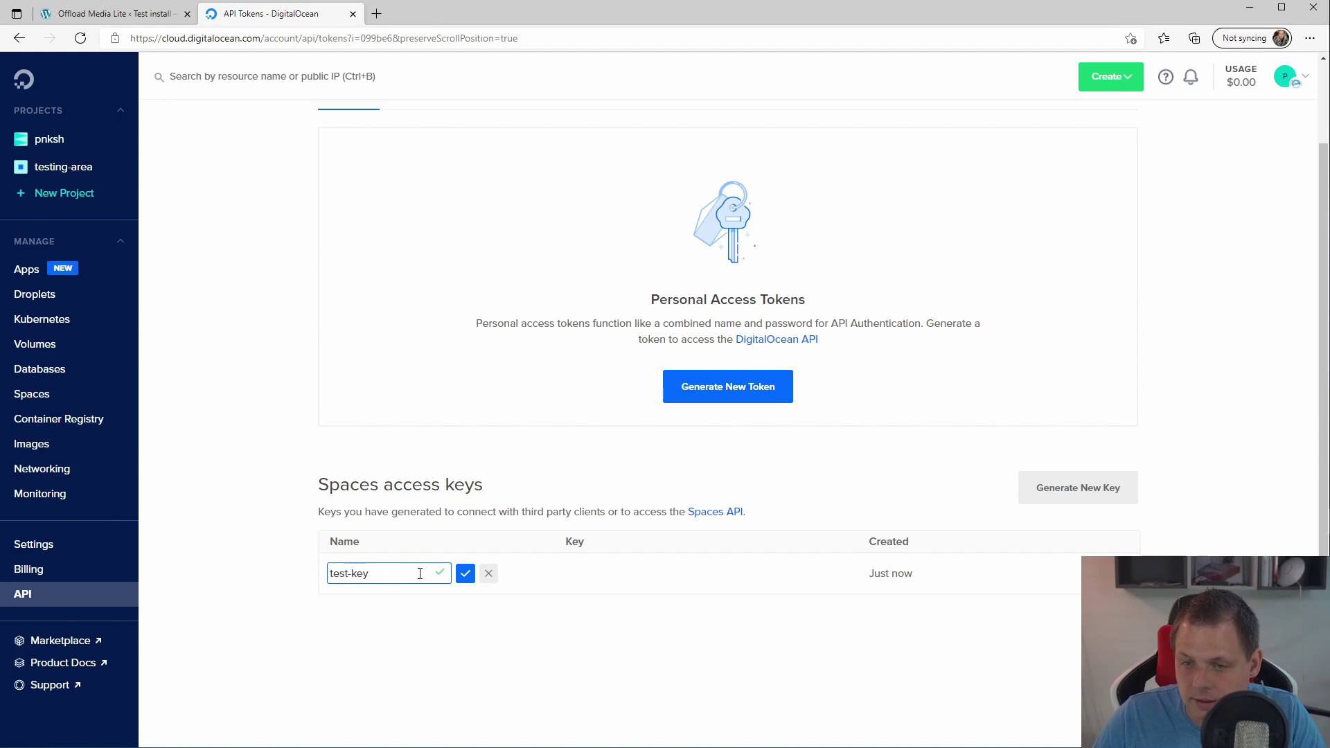
left_click(465, 573)
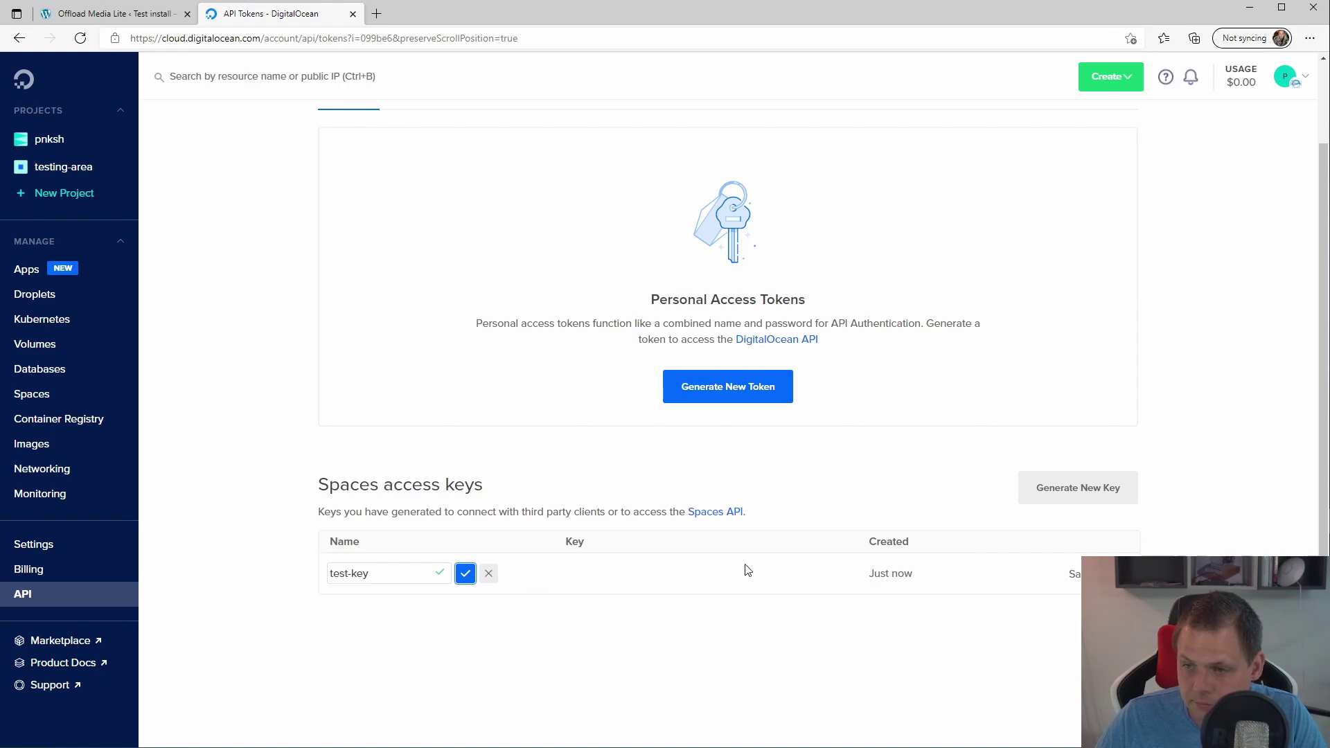
scroll(748, 570, "up", 2)
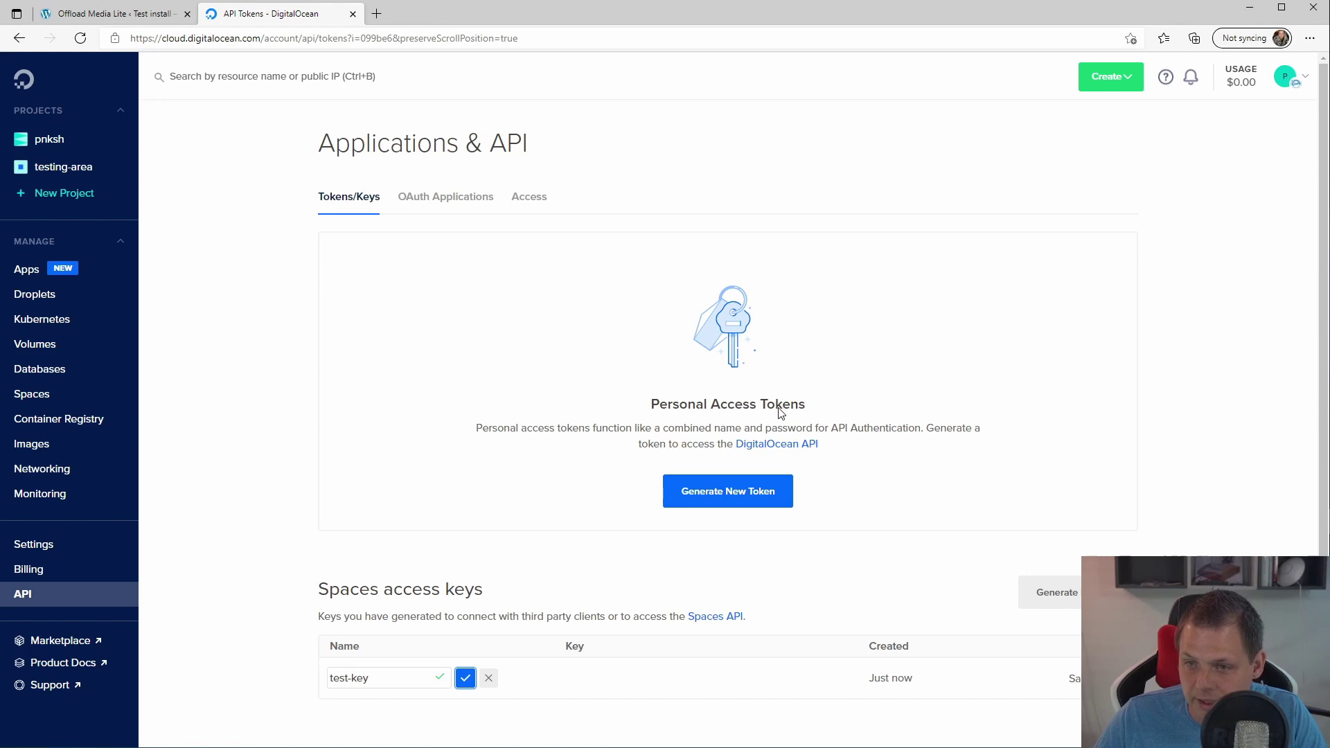
scroll(762, 430, "down", 3)
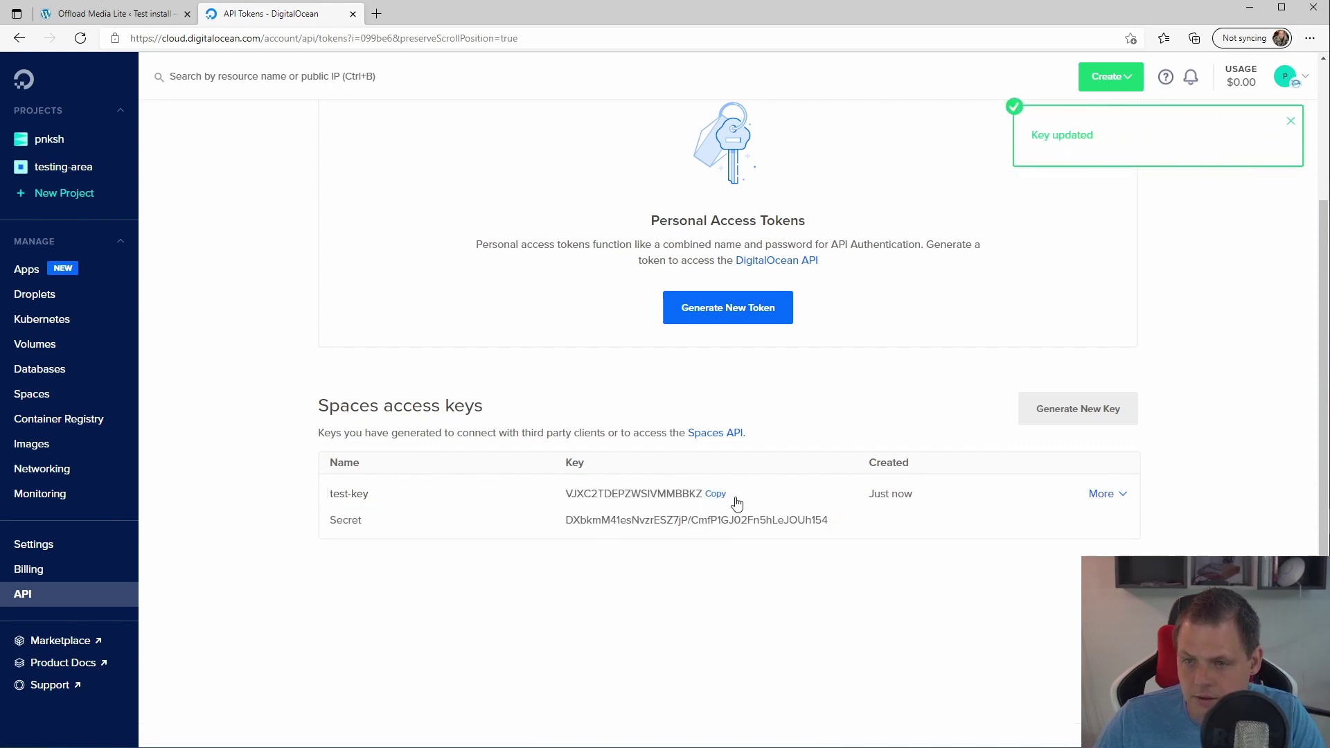
left_click(716, 495)
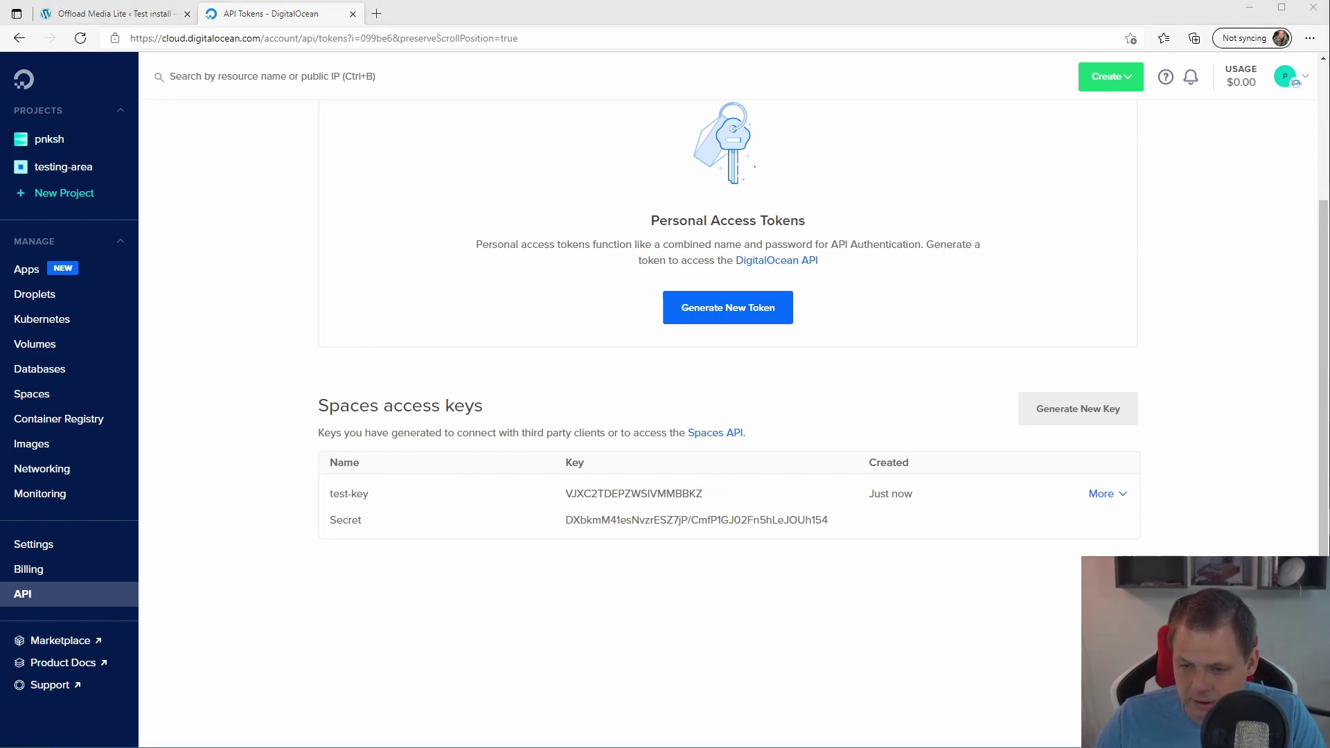
Step: Paste the copied access key ID over the access-key-id placeholder in application.php
key("alt+Tab")
left_click_drag(751, 500, 974, 501)
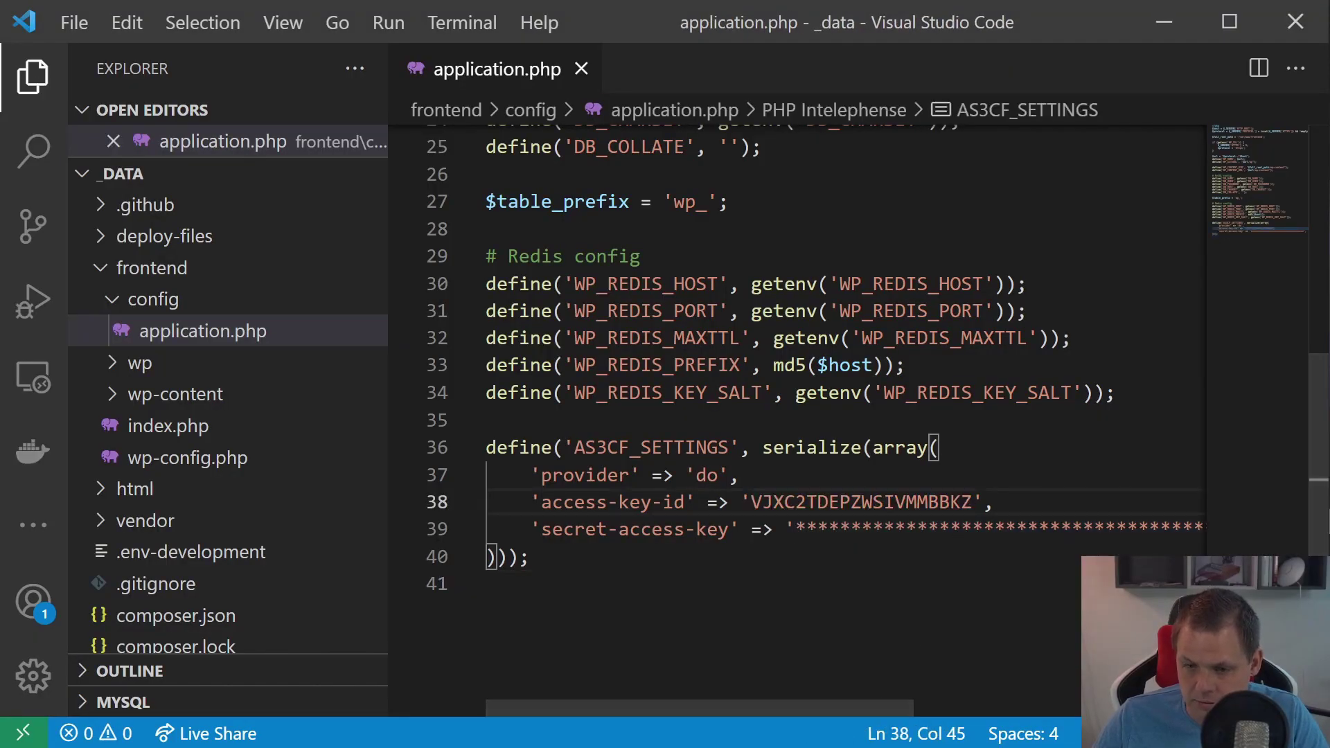
key("alt+Tab")
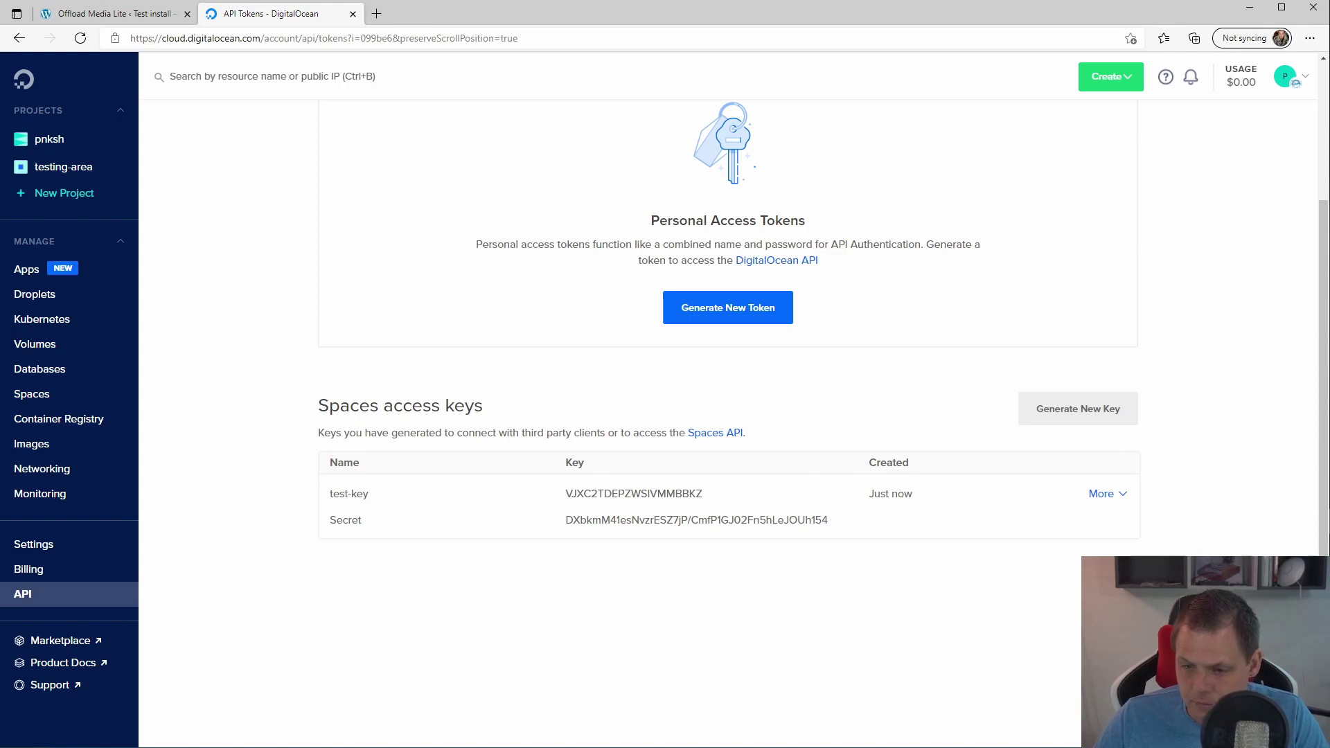
Step: Paste the secret key over the secret-access-key placeholder and save application.php
key("alt+Tab")
left_click_drag(795, 529, 1181, 528)
key("ctrl+v")
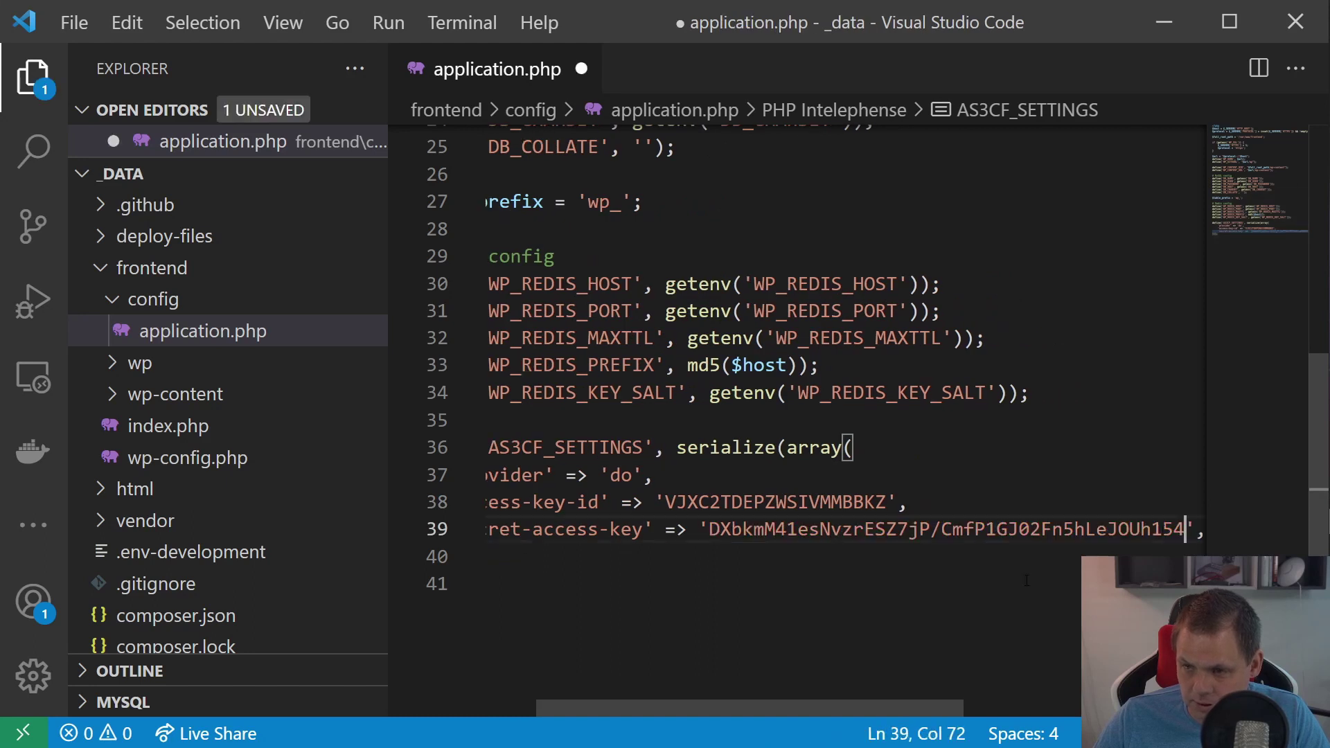
key("ctrl+s")
mouse_move(901, 707)
left_mouse_down()
mouse_move(989, 708)
mouse_move(875, 701)
left_mouse_up()
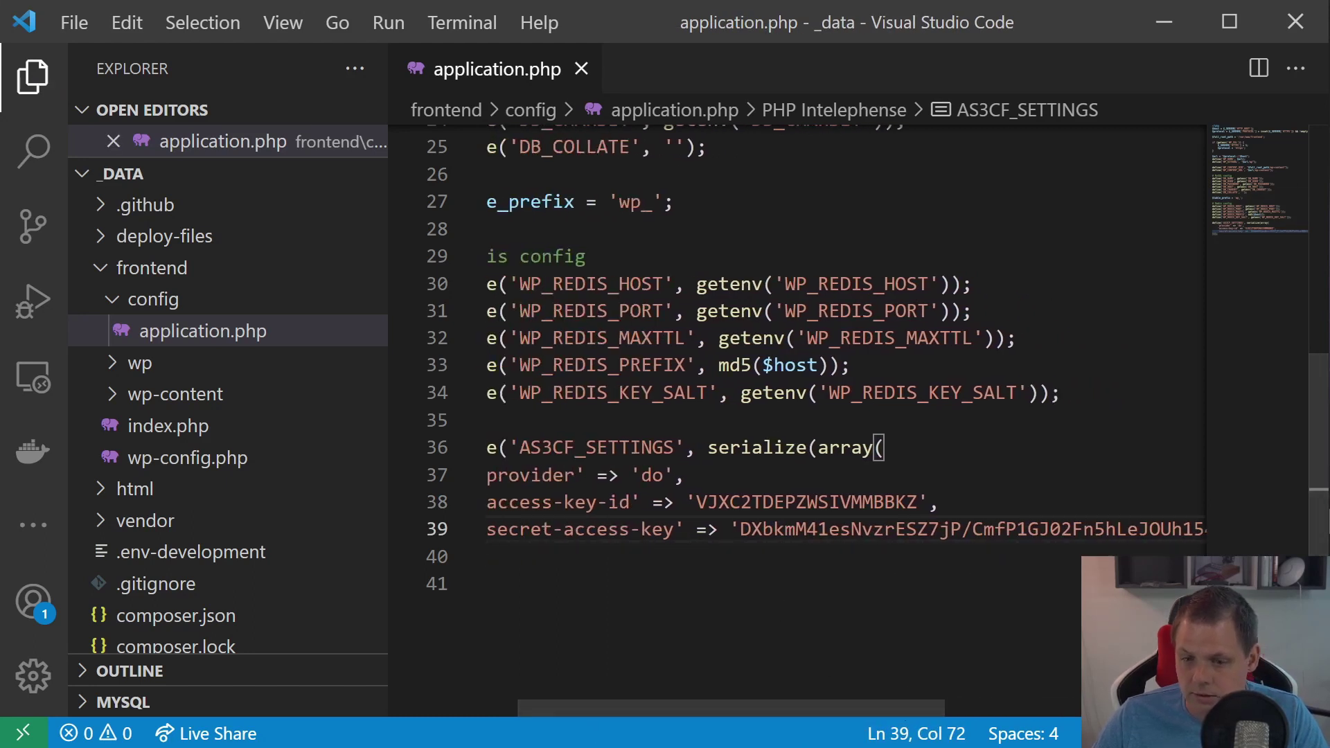
key("alt+Tab")
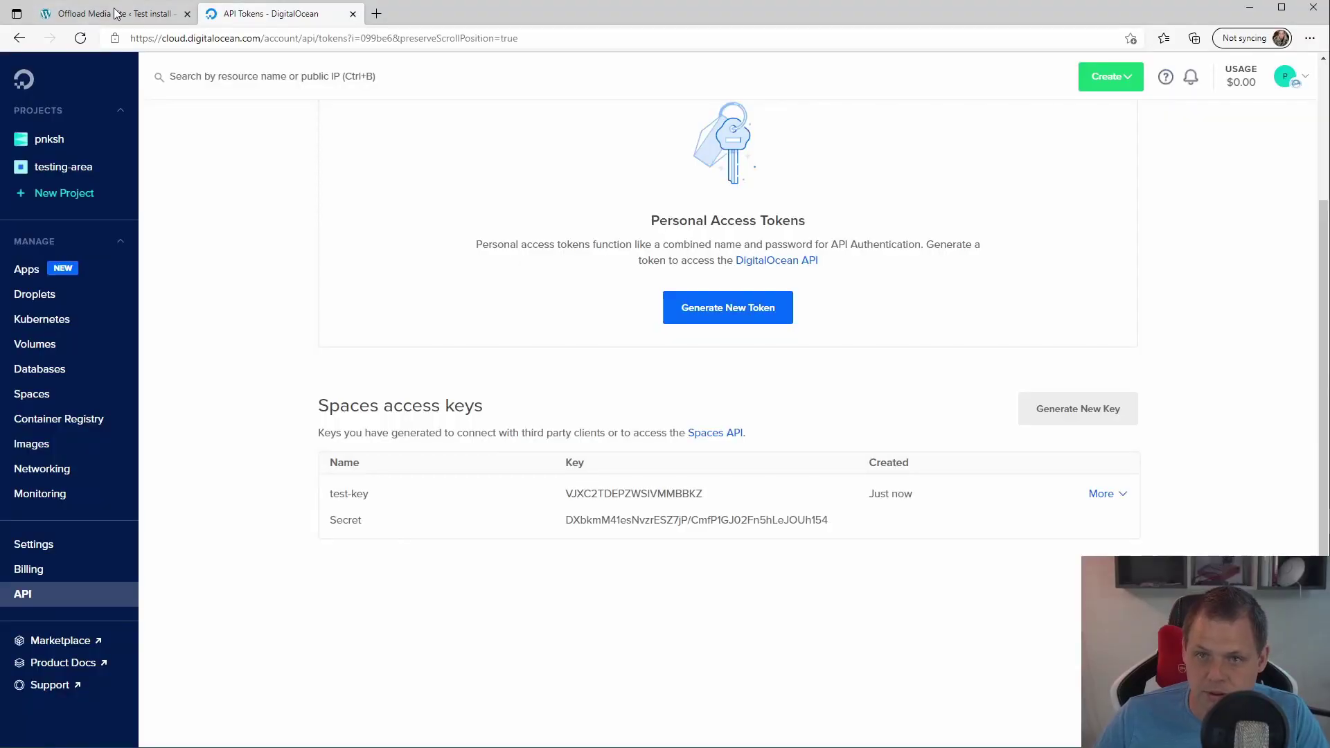
left_click(115, 15)
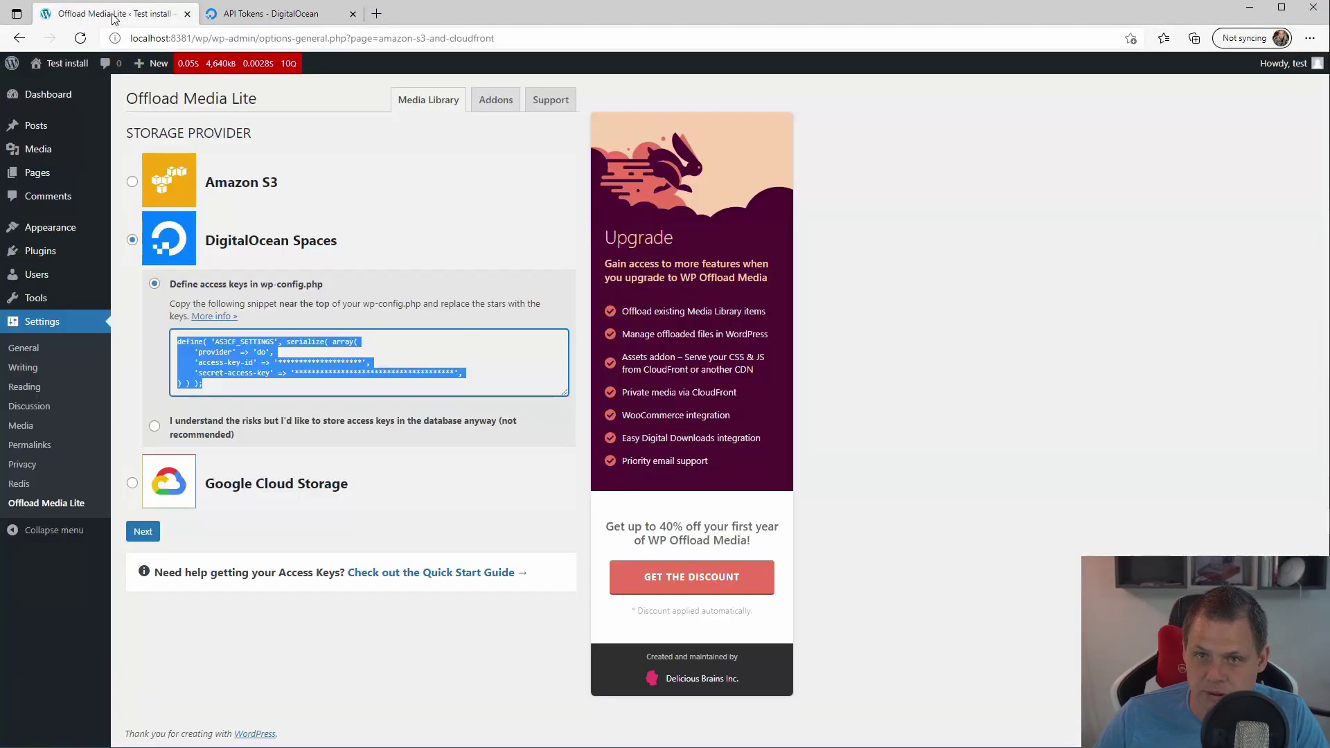
Step: Continue with wp-config.php-defined keys through to the storage settings for bucket pnk-test-space
left_click(137, 534)
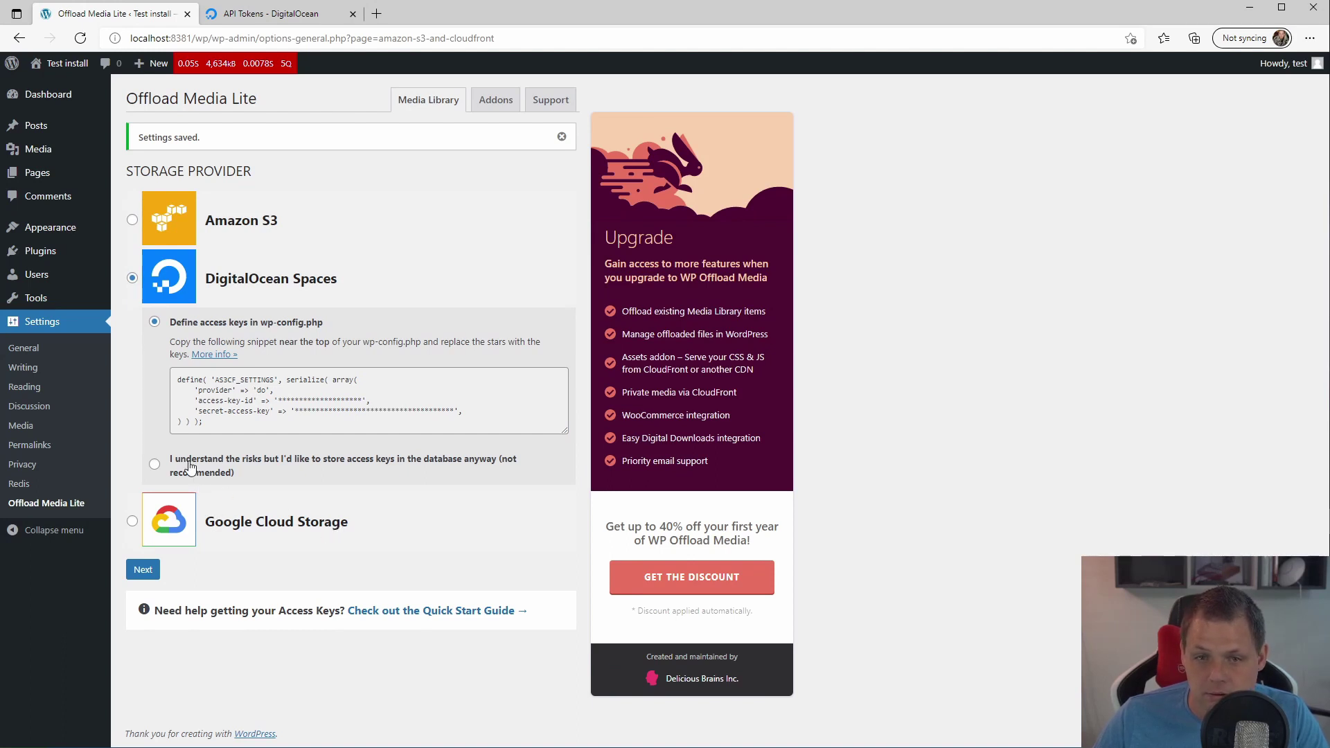
left_click(142, 572)
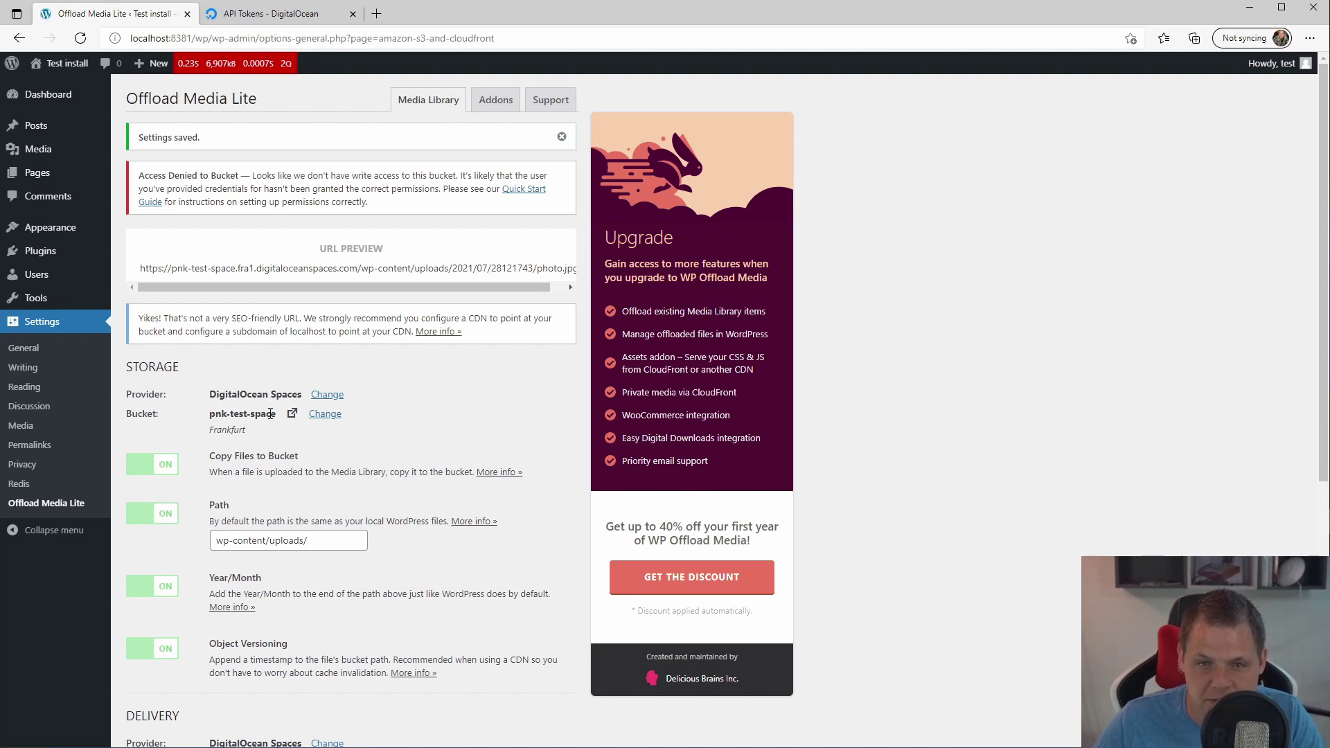
left_click_drag(211, 416, 266, 416)
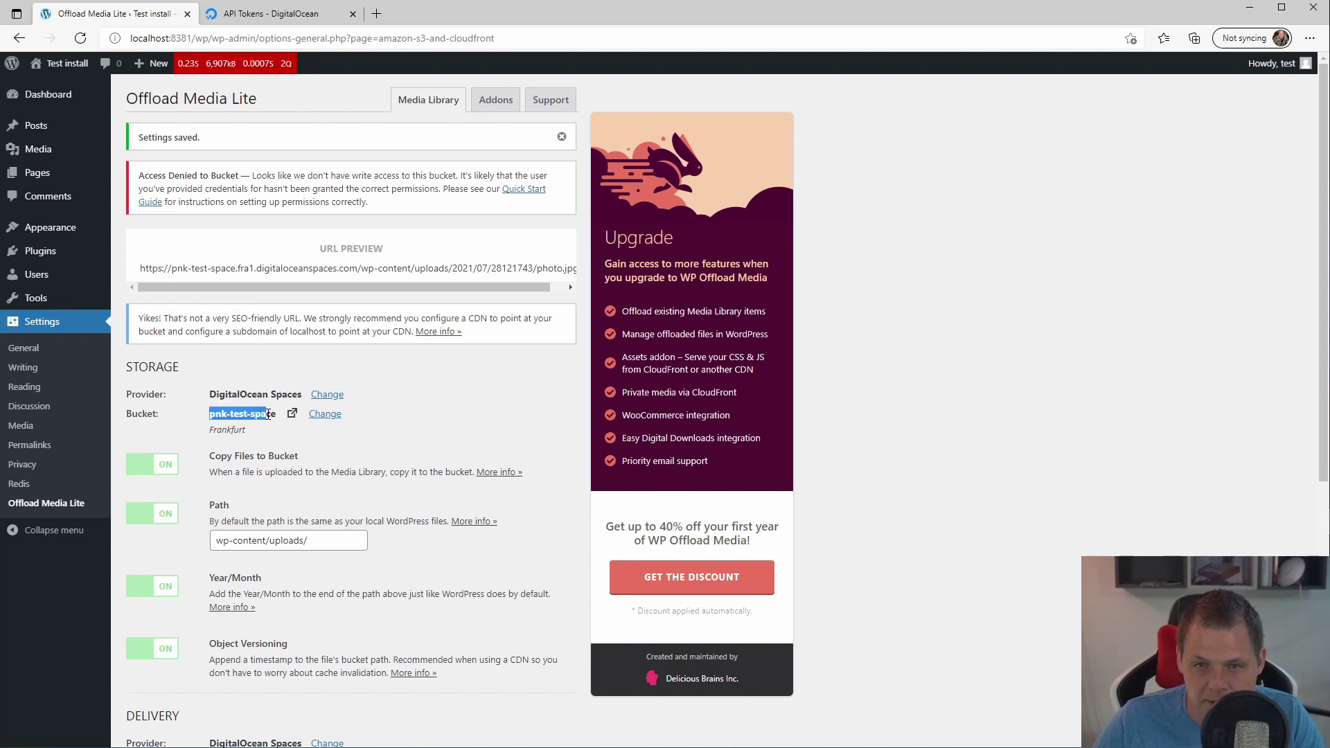
Step: Review the bucket's region list, keeping Frankfurt, and return to the main Offload Media settings
left_click(325, 416)
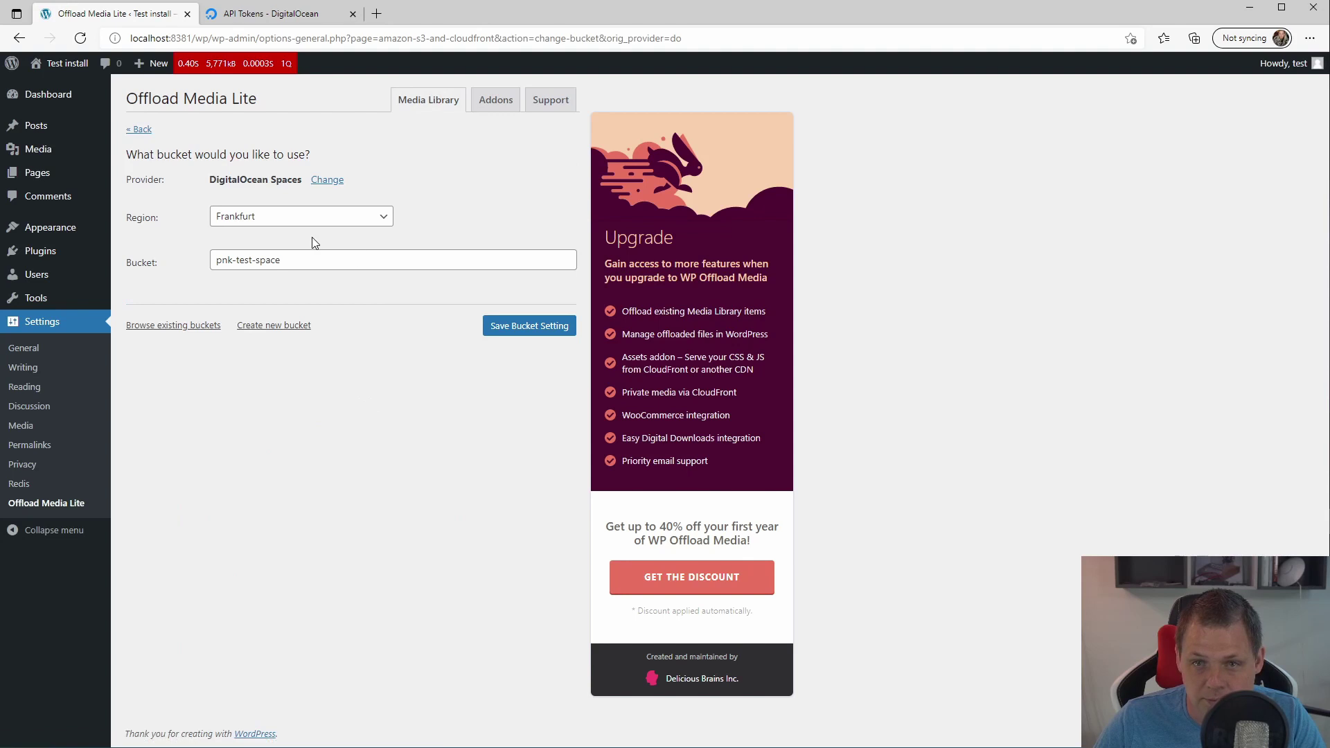
left_click(307, 223)
left_click(320, 260)
left_click(296, 215)
left_click(490, 193)
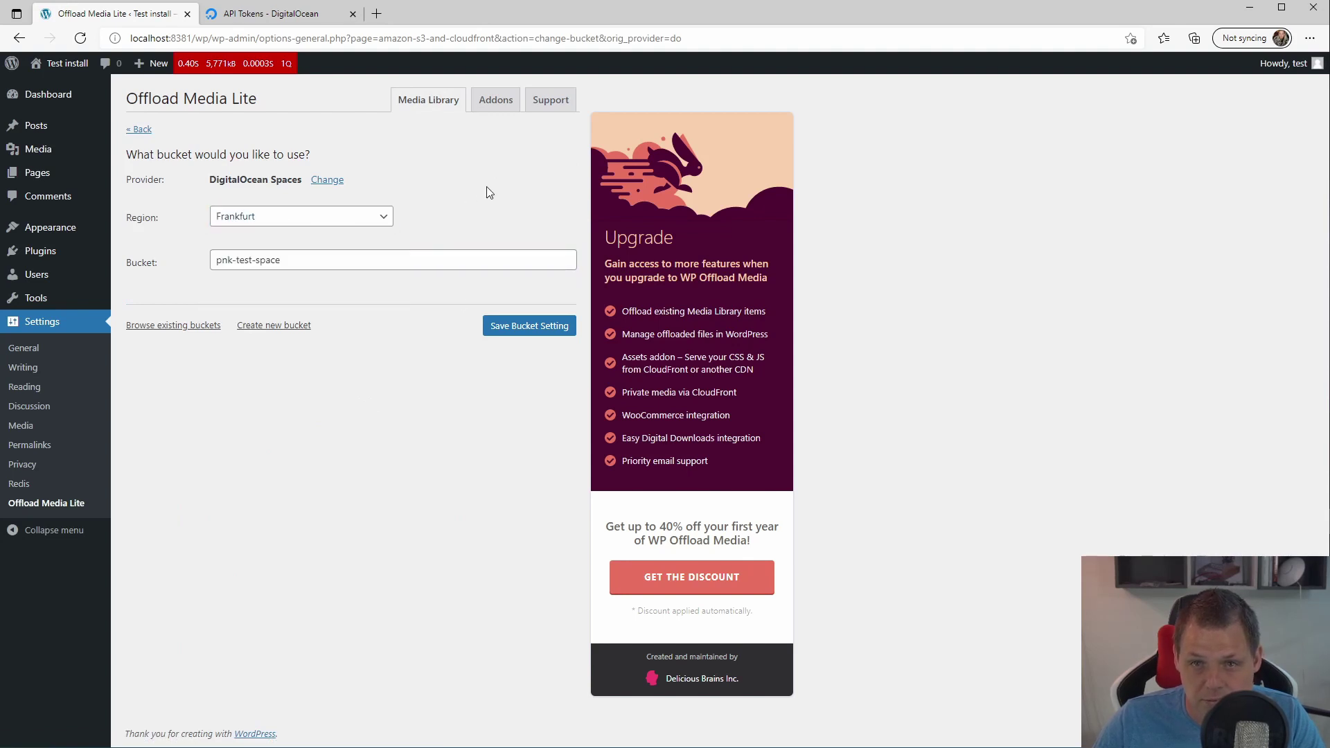
left_click(19, 38)
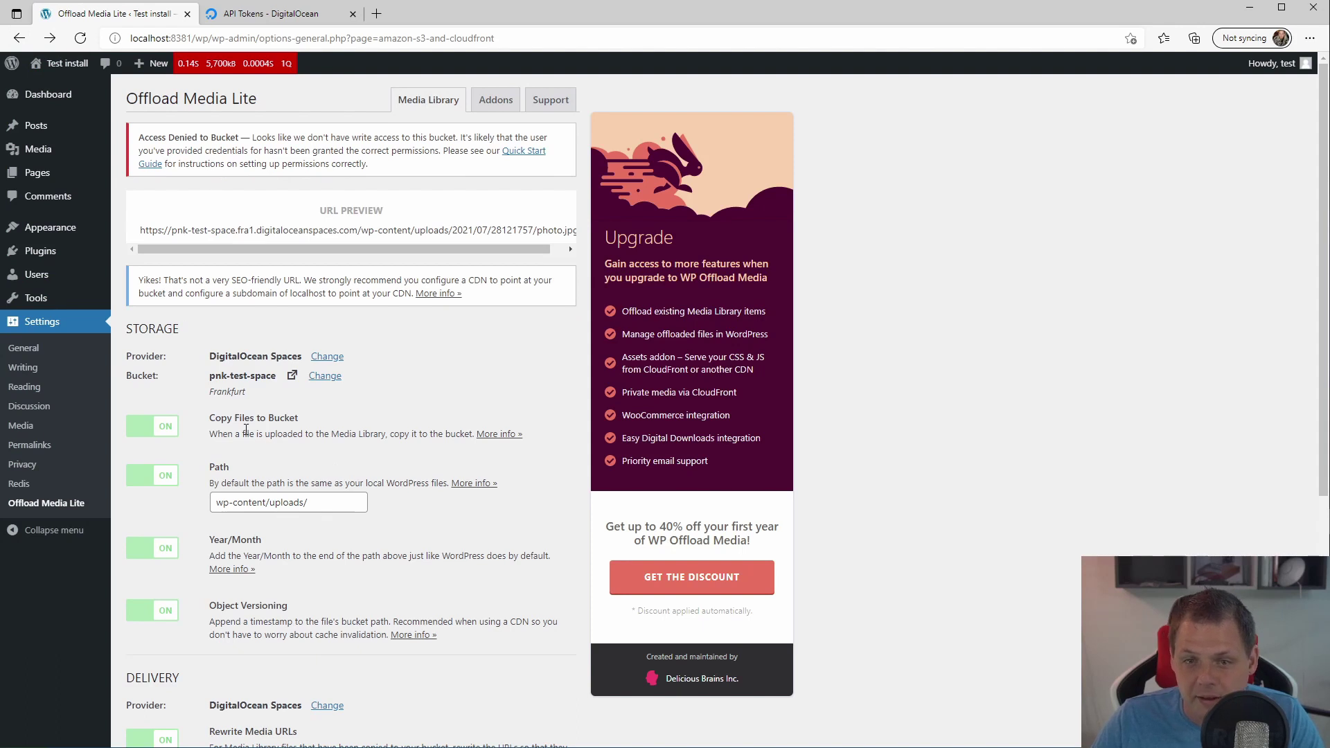
Step: Turn Object Versioning off and back on, then save the storage and delivery settings
scroll(246, 430, "down", 2)
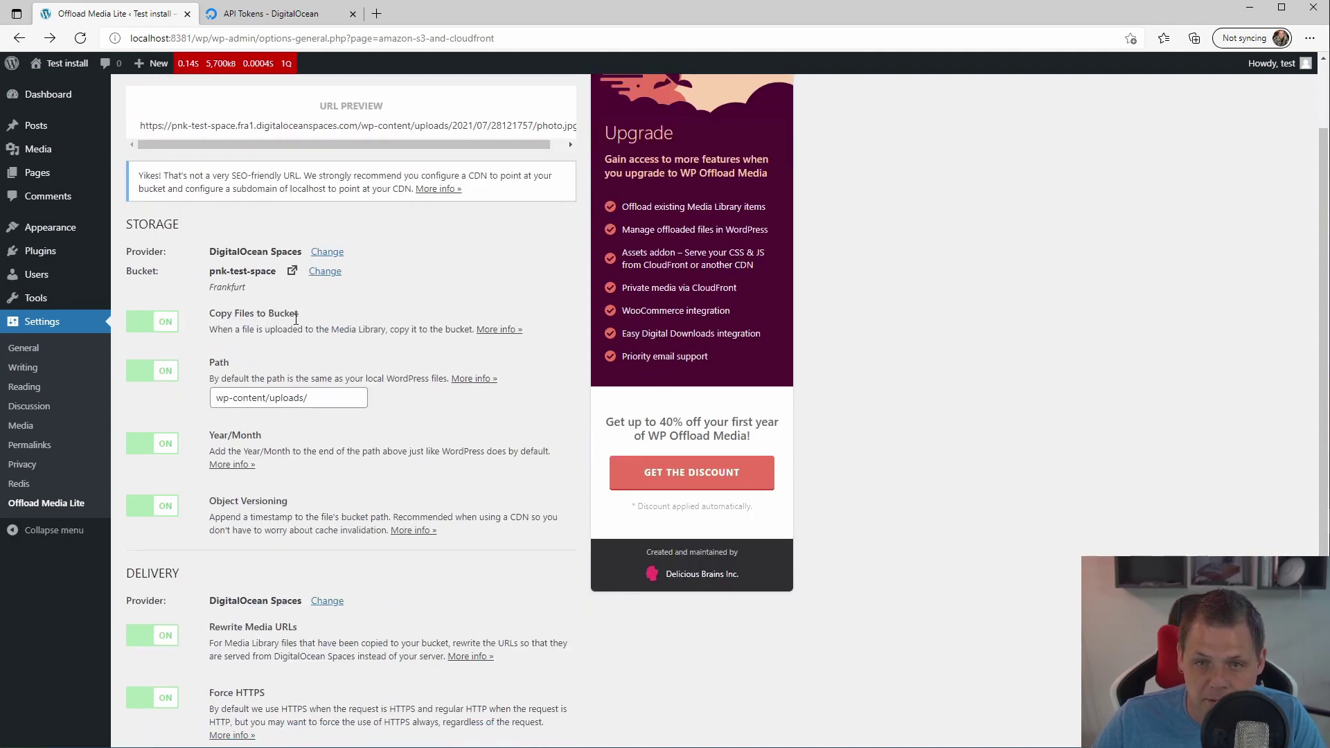
left_click(229, 400)
left_click_drag(229, 400, 308, 401)
left_click(269, 401)
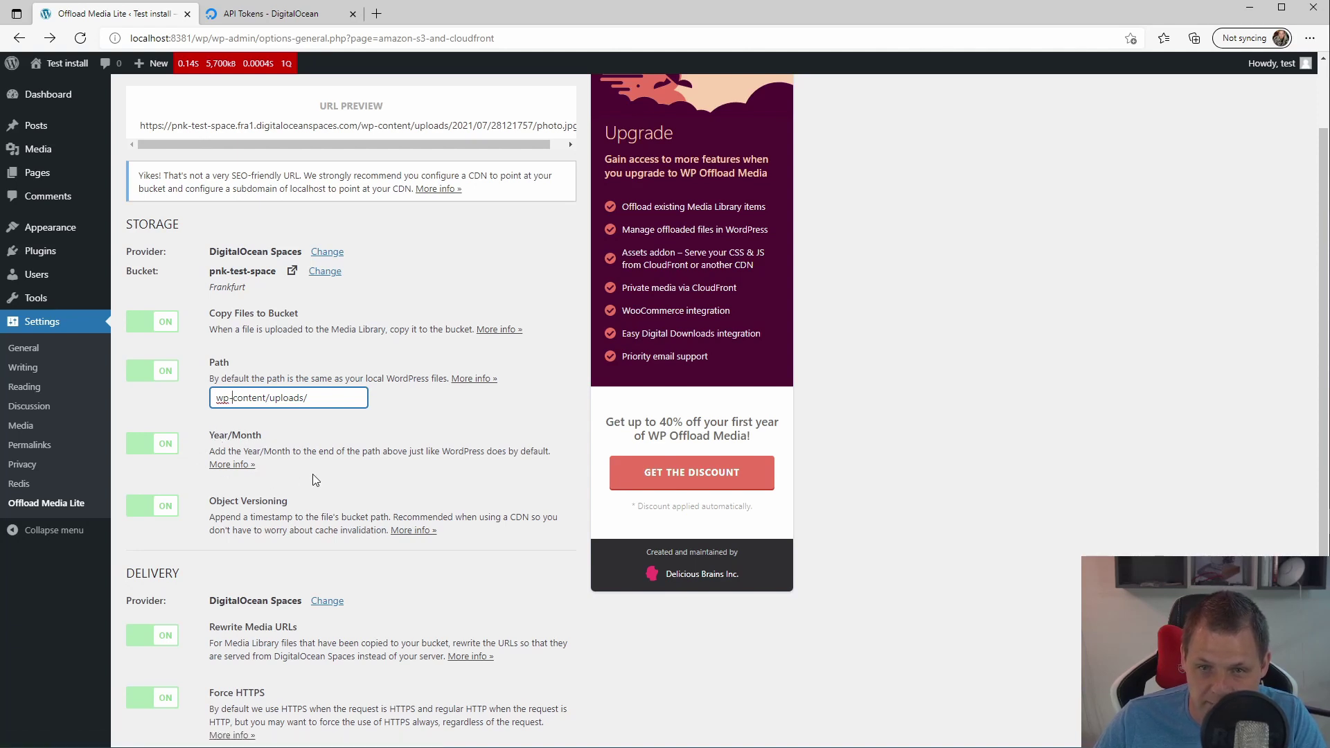
left_click(147, 511)
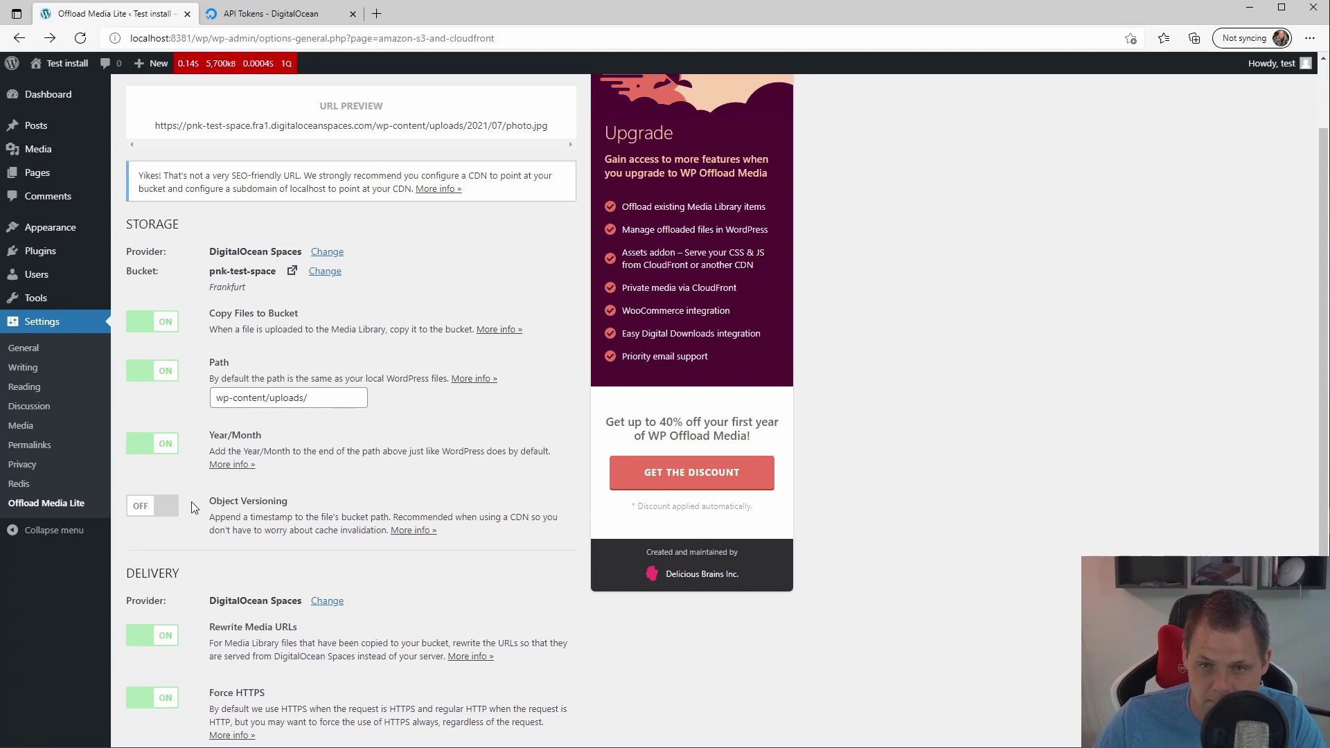
scroll(318, 505, "down", 1)
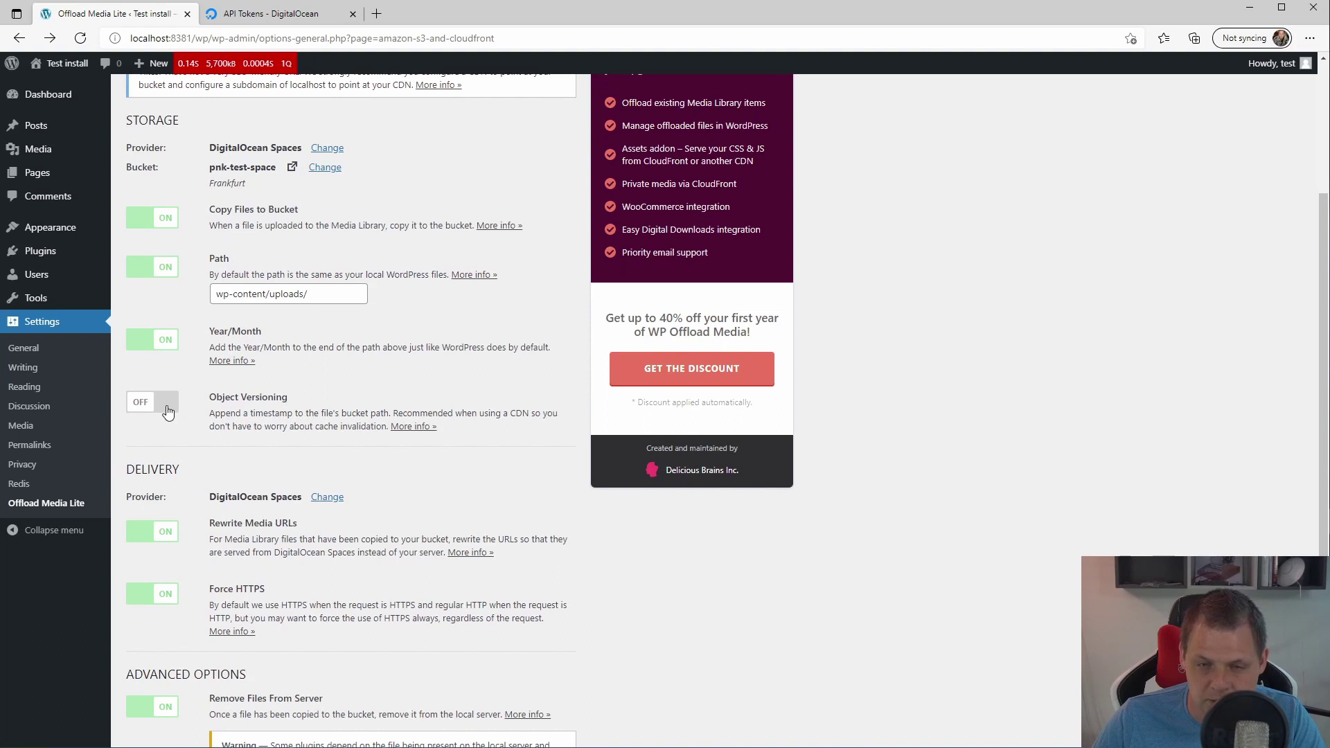
left_click(164, 408)
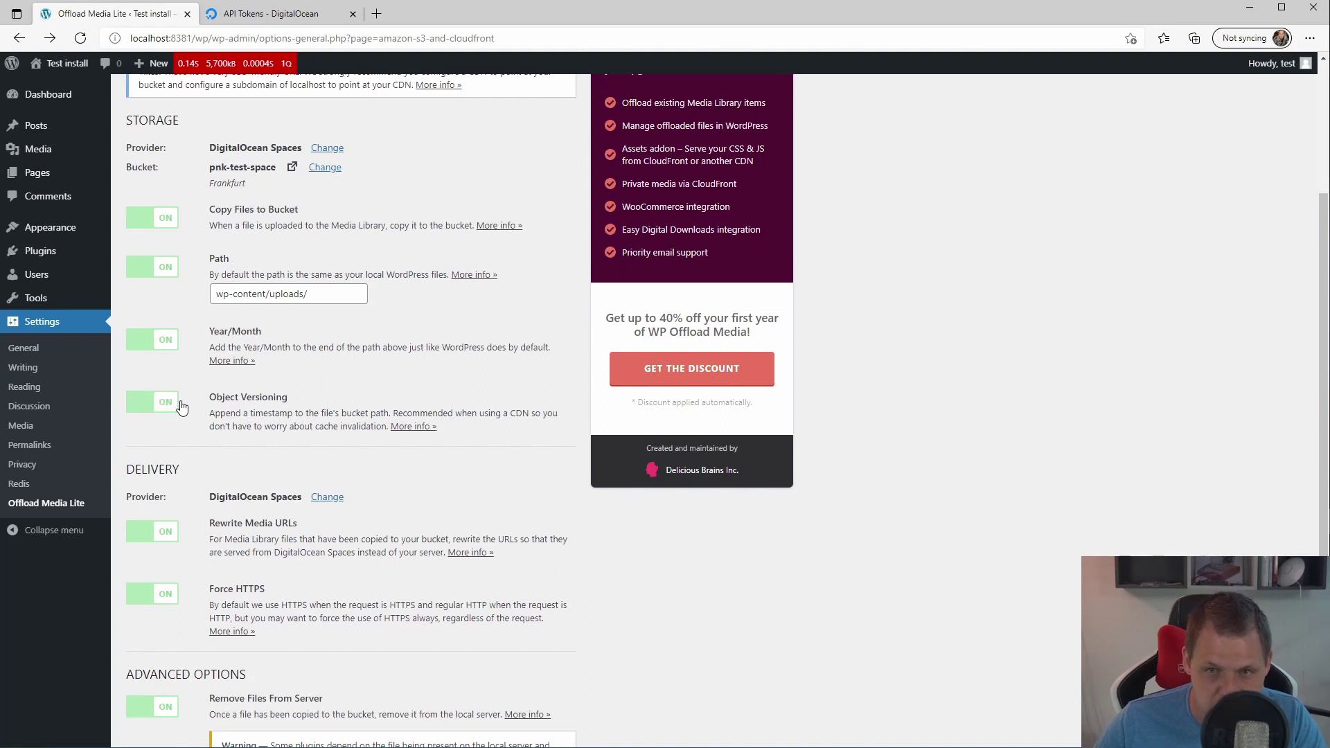
scroll(310, 409, "down", 2)
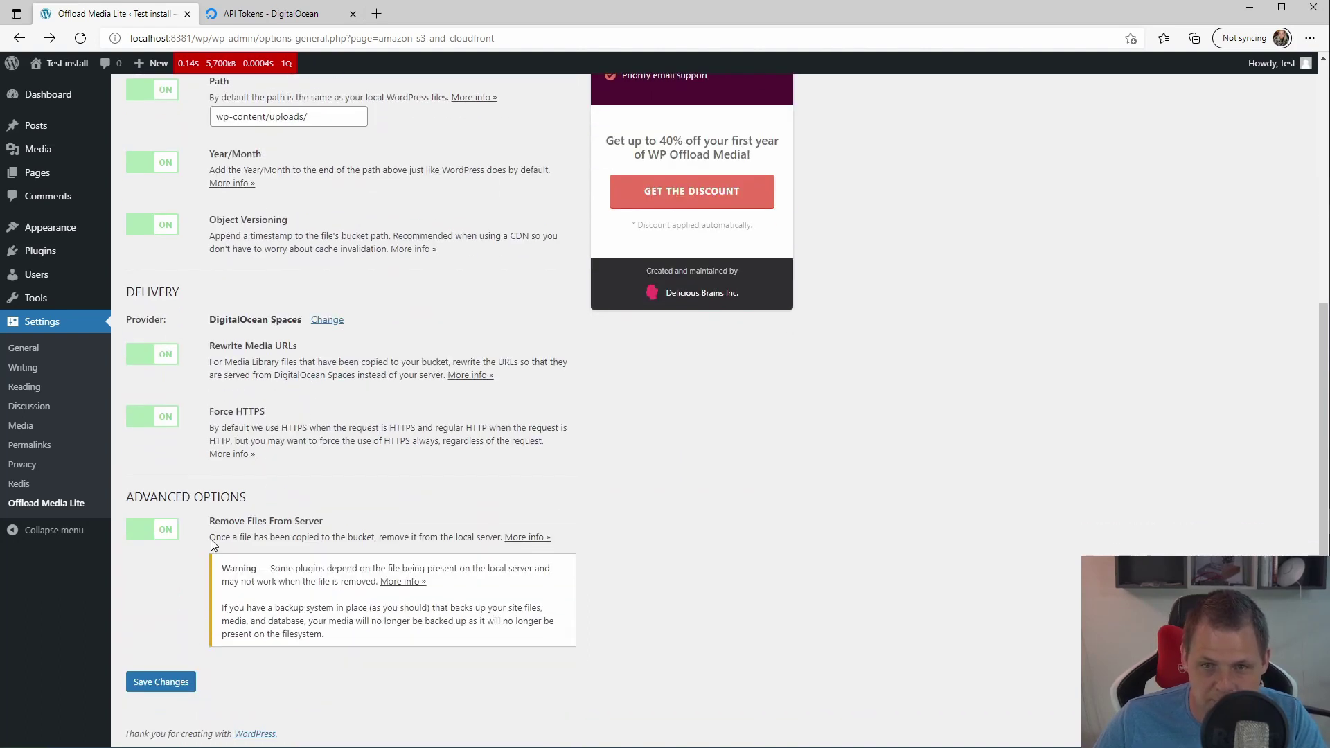
left_click(150, 680)
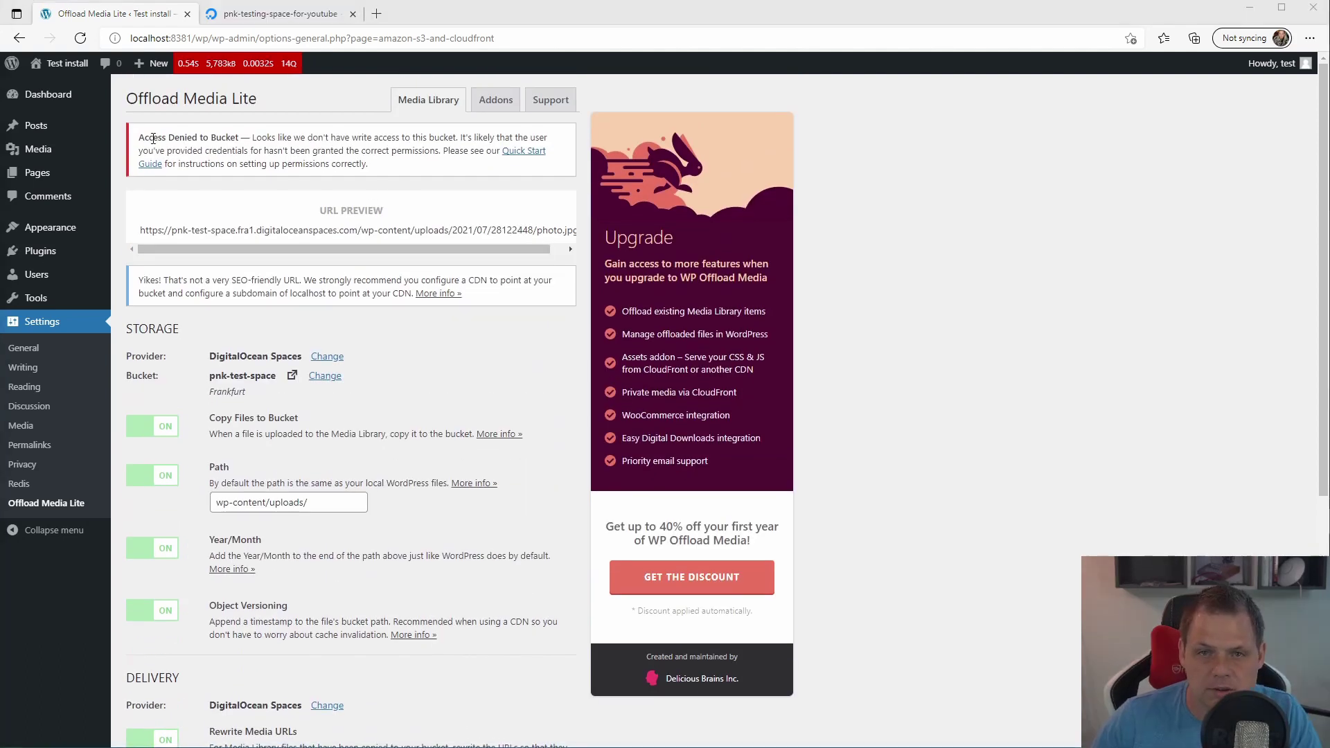
Step: Review the Access Denied to Bucket notice and the current bucket name pnk-test-space
left_click_drag(149, 138, 223, 139)
left_click(228, 141)
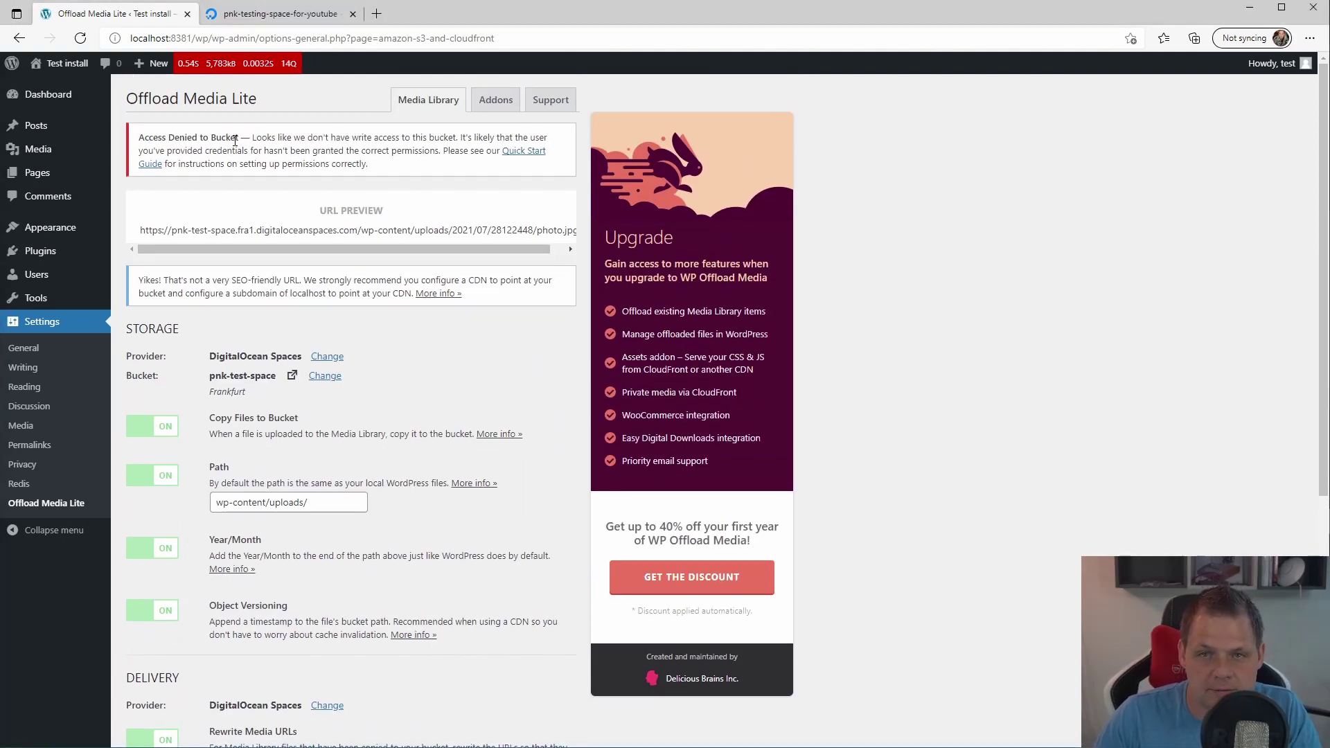
left_click_drag(210, 378, 280, 378)
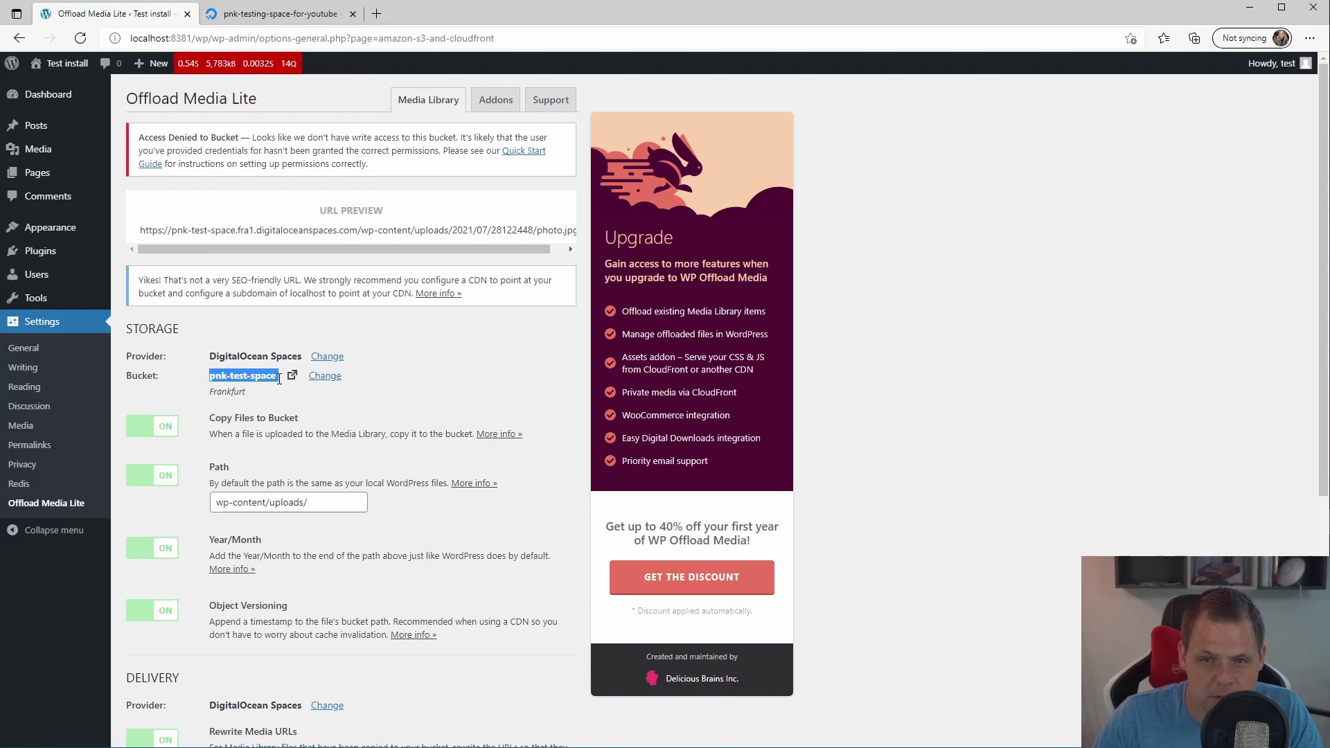
double_click(276, 376)
Step: Replace the bucket name with pnk-testing-space-for-youtube, copied from the DigitalOcean Space page
left_click(326, 378)
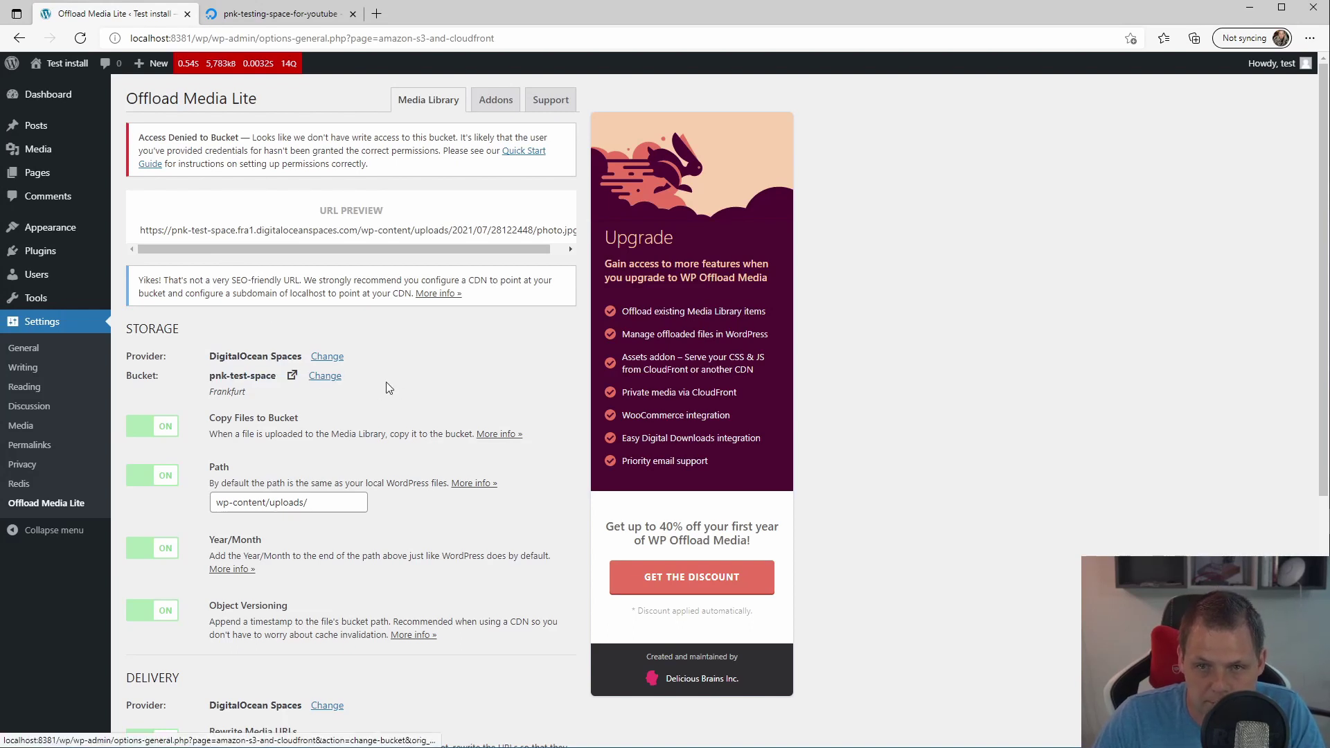
left_click(309, 262)
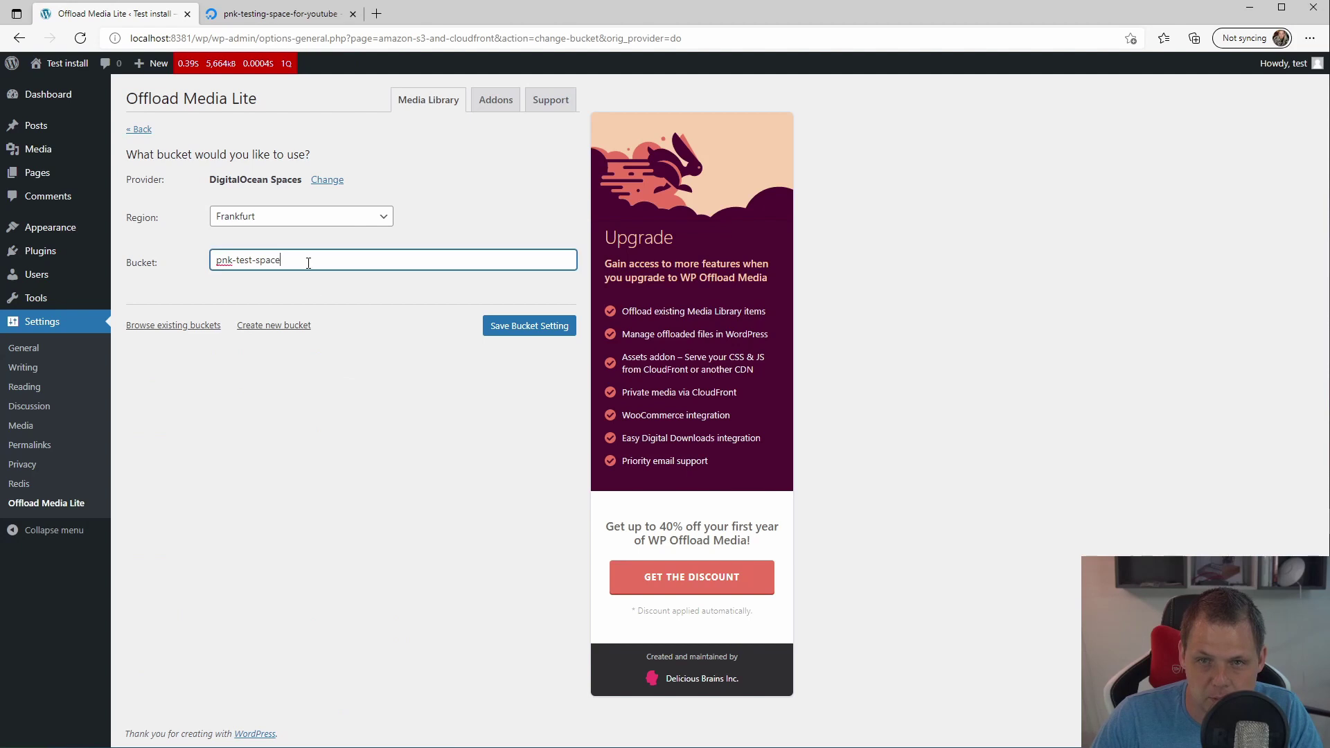
left_click(269, 15)
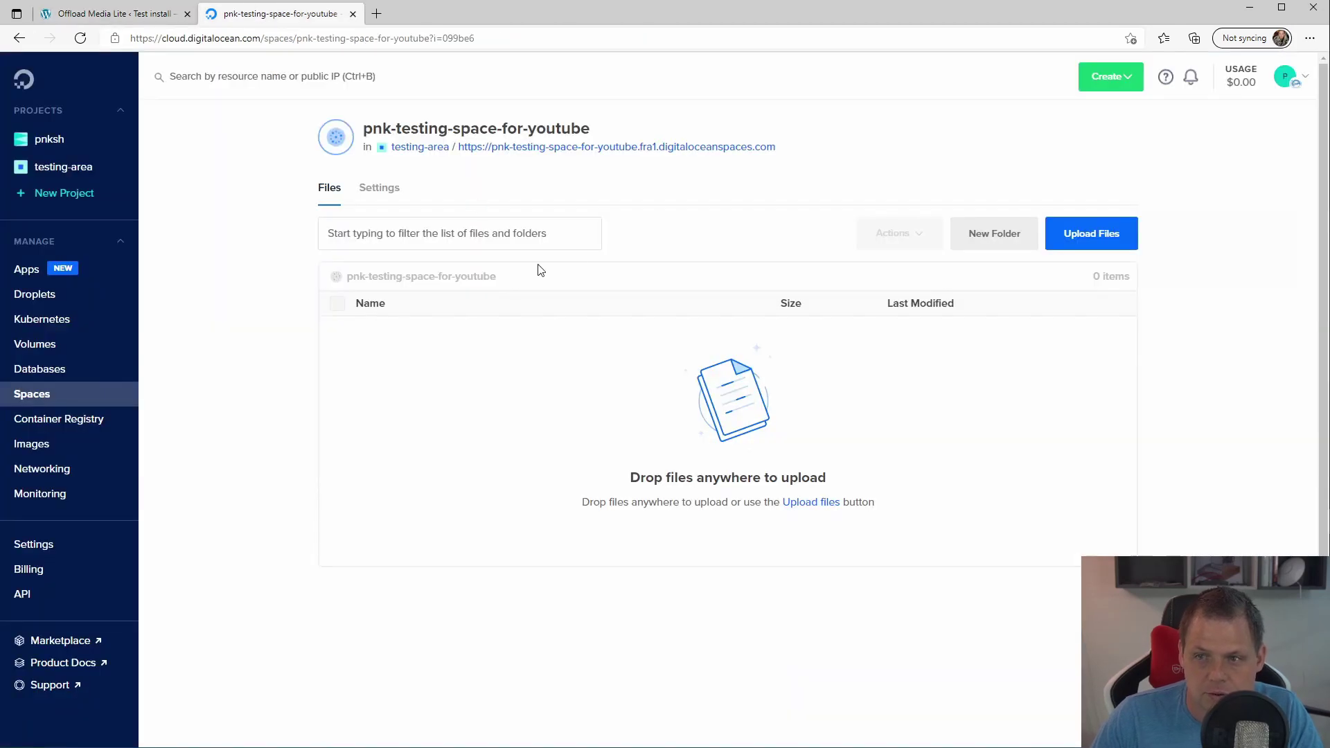
left_click_drag(600, 134, 338, 137)
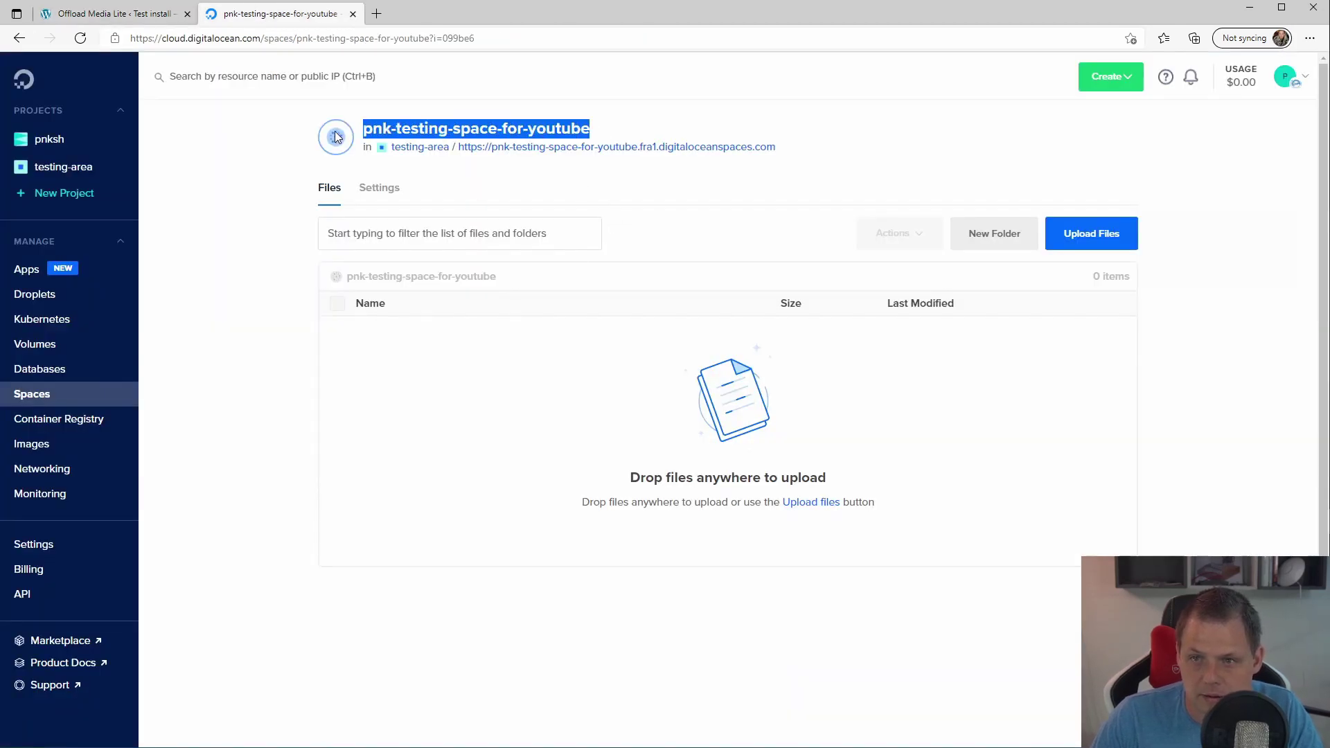
right_click(381, 129)
left_click(423, 141)
left_click(114, 14)
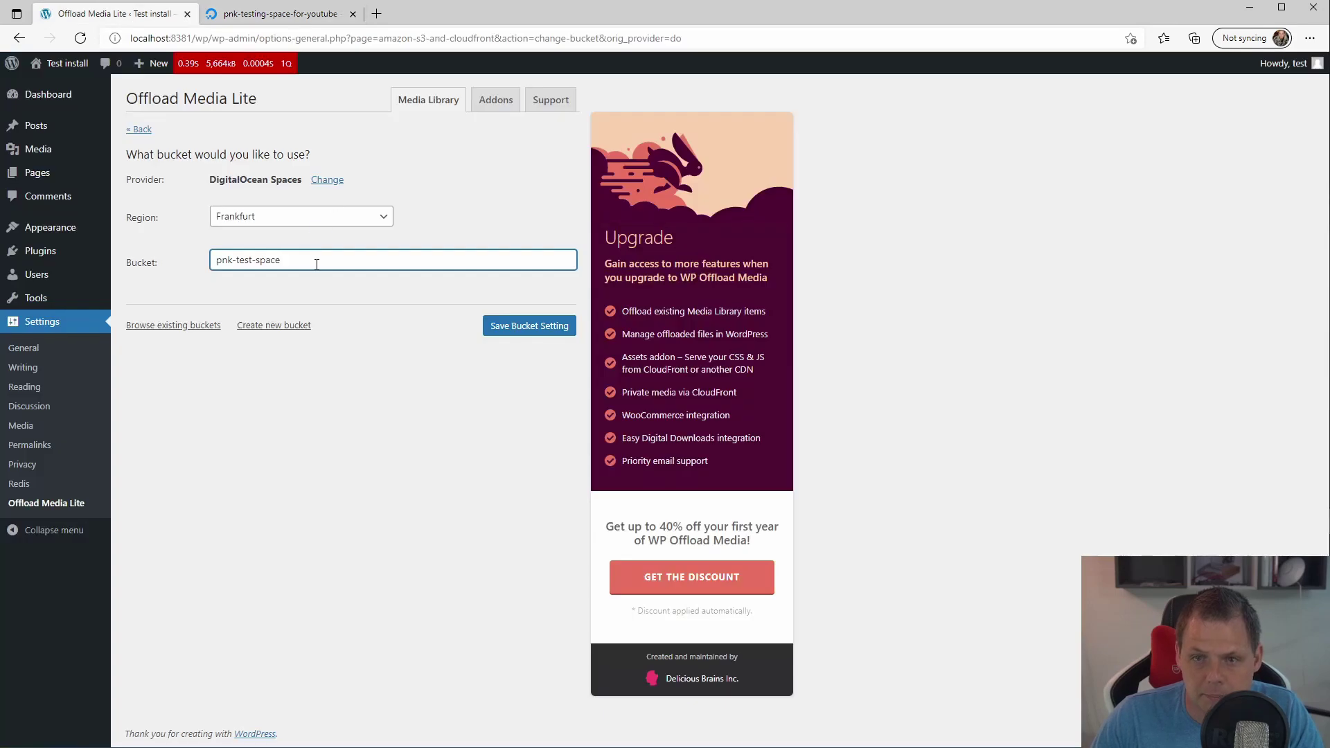
left_click_drag(316, 264, 167, 252)
key("ctrl+v")
left_click(359, 306)
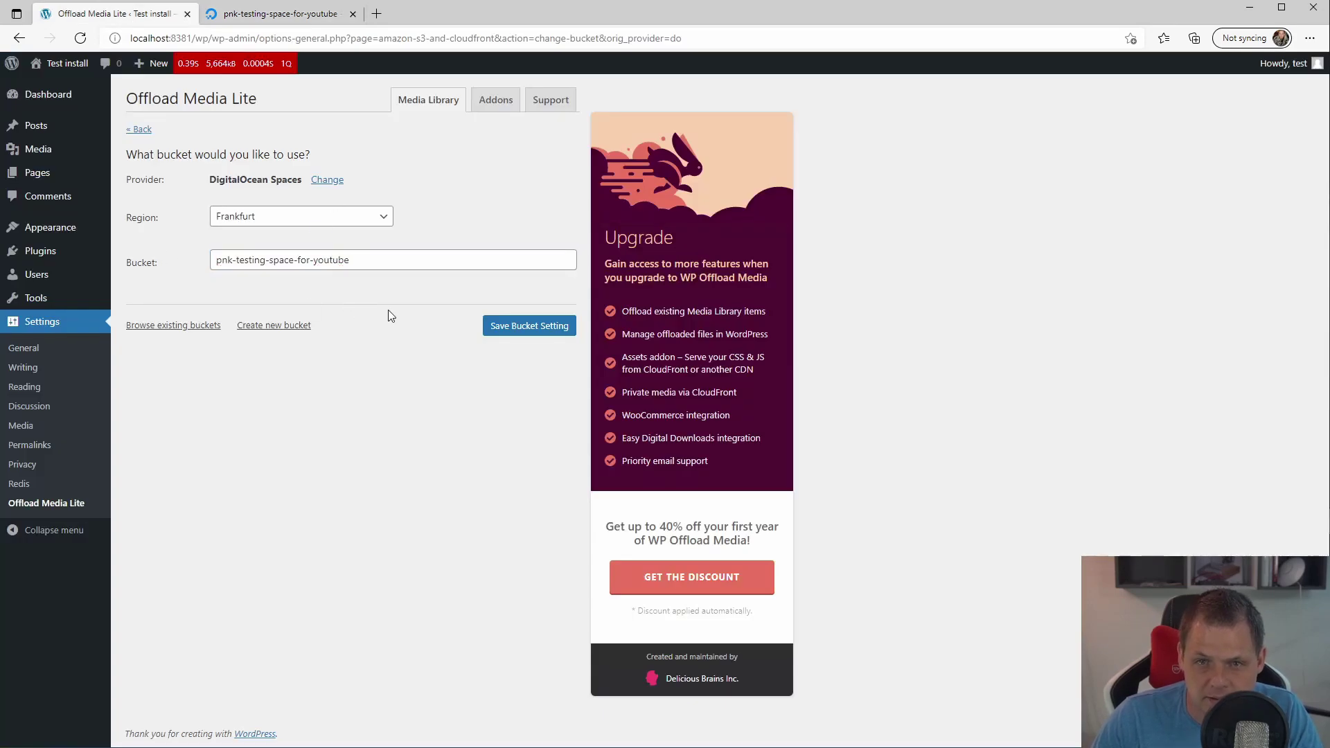
Step: Keep Frankfurt as the region, save the bucket setting, and save the offload settings
left_click(378, 216)
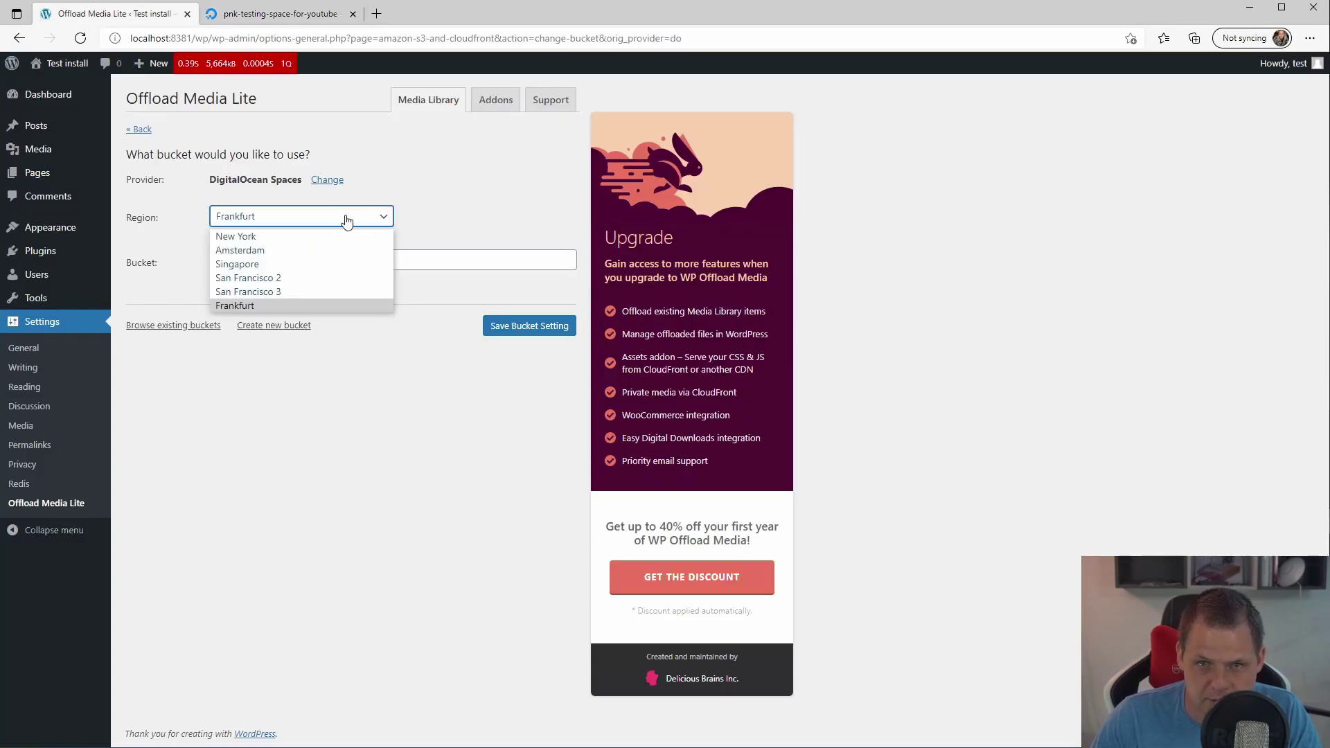
left_click(312, 306)
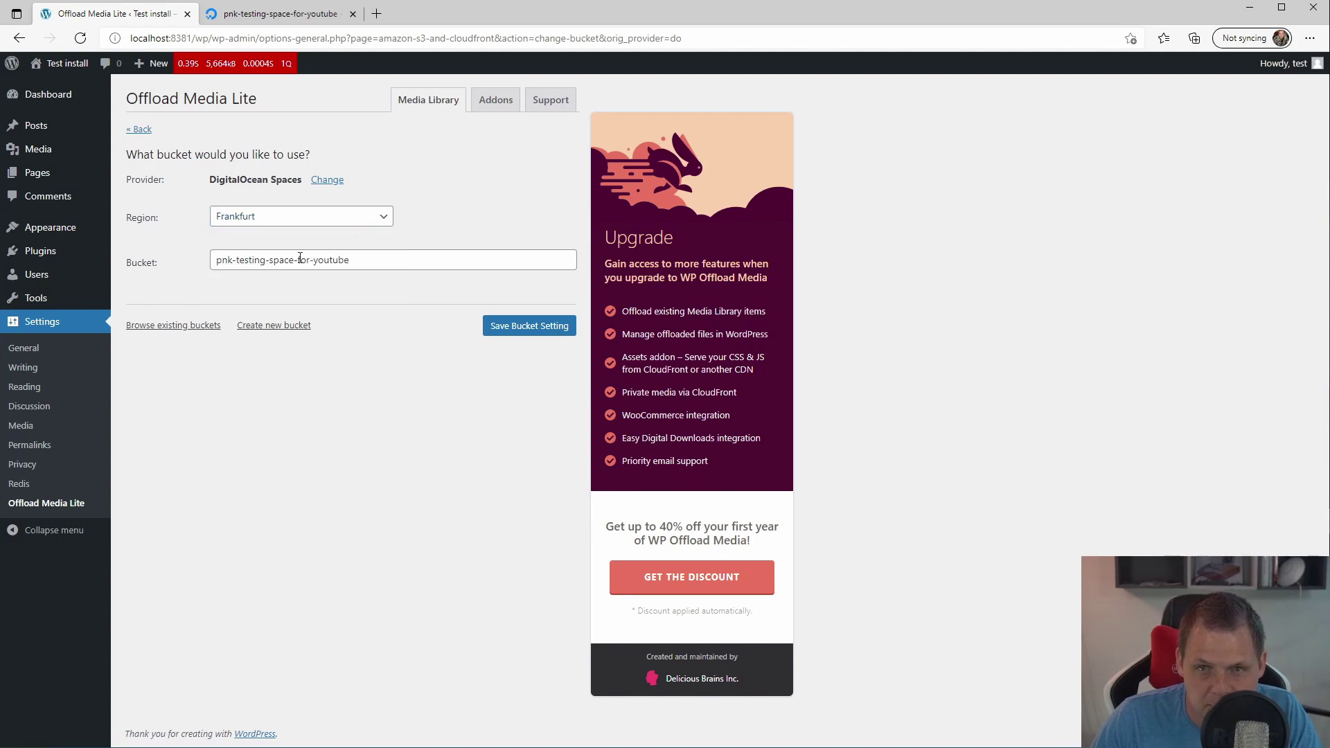
left_click(289, 268)
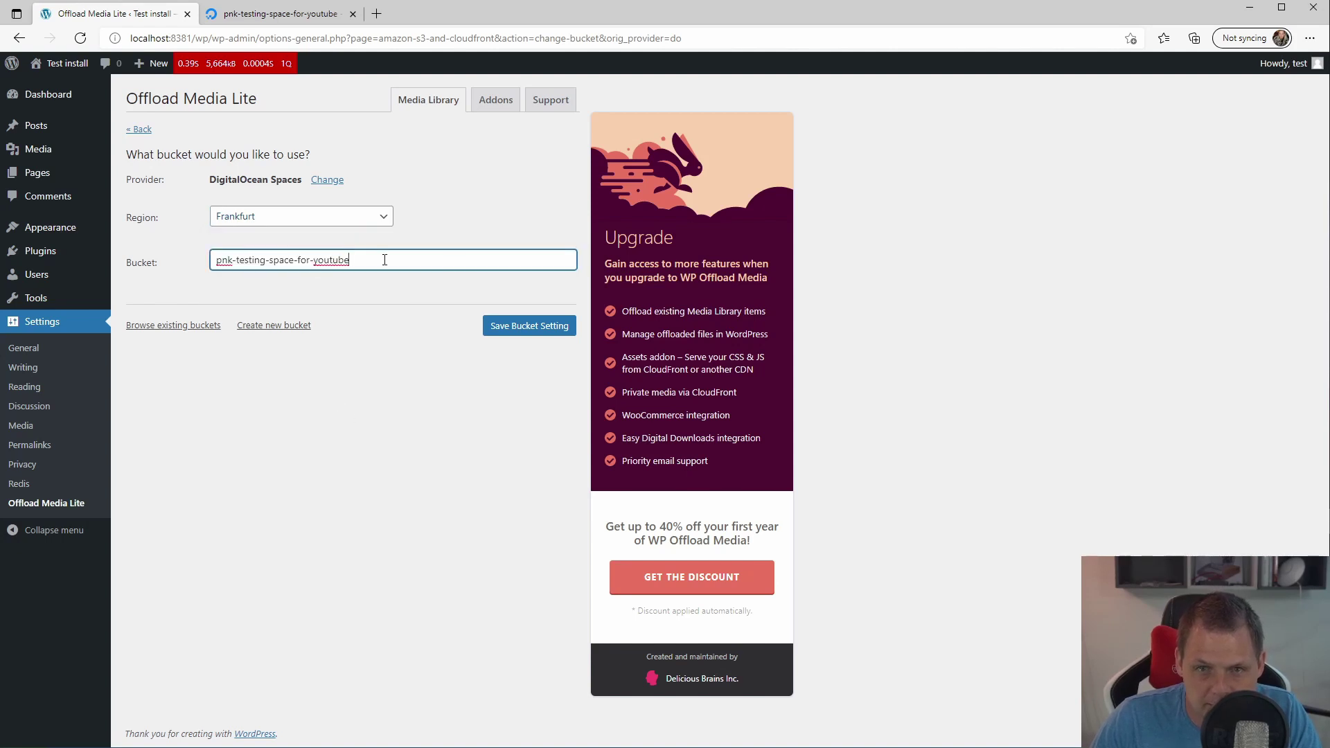
left_click(526, 327)
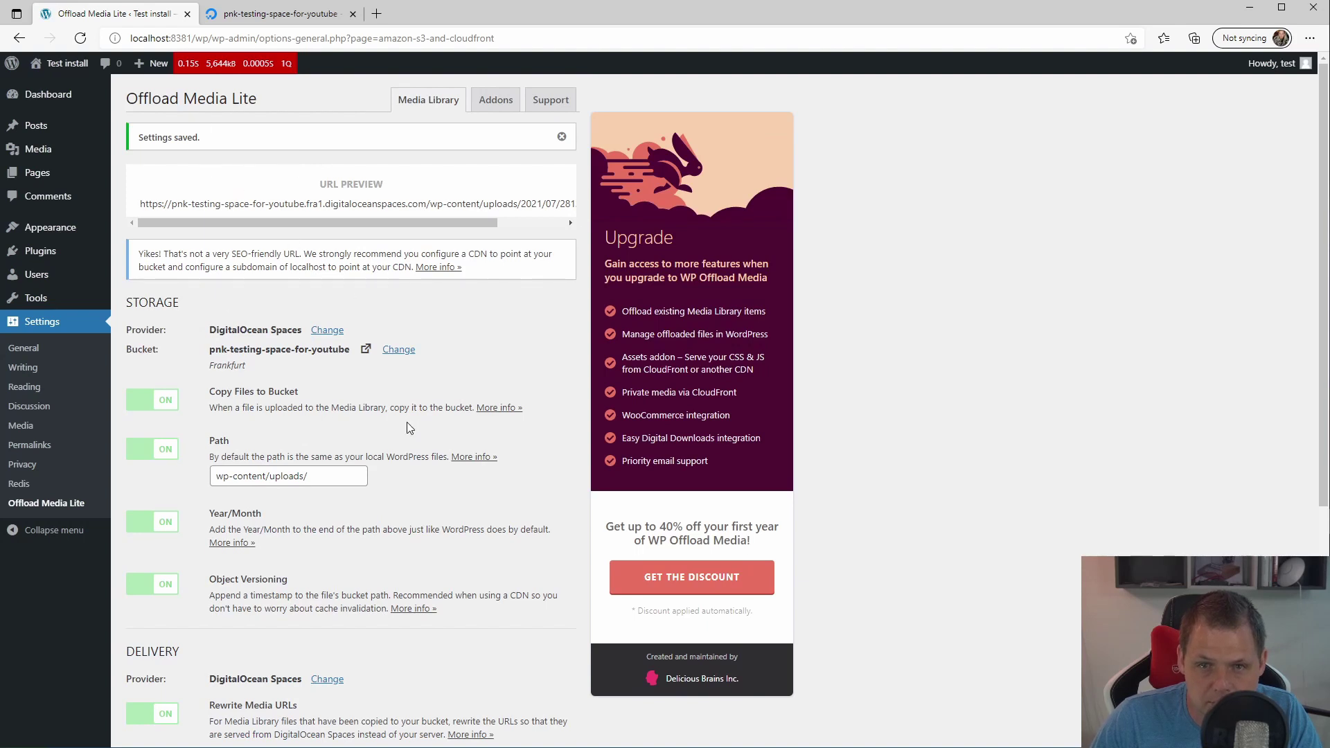
scroll(416, 426, "down", 5)
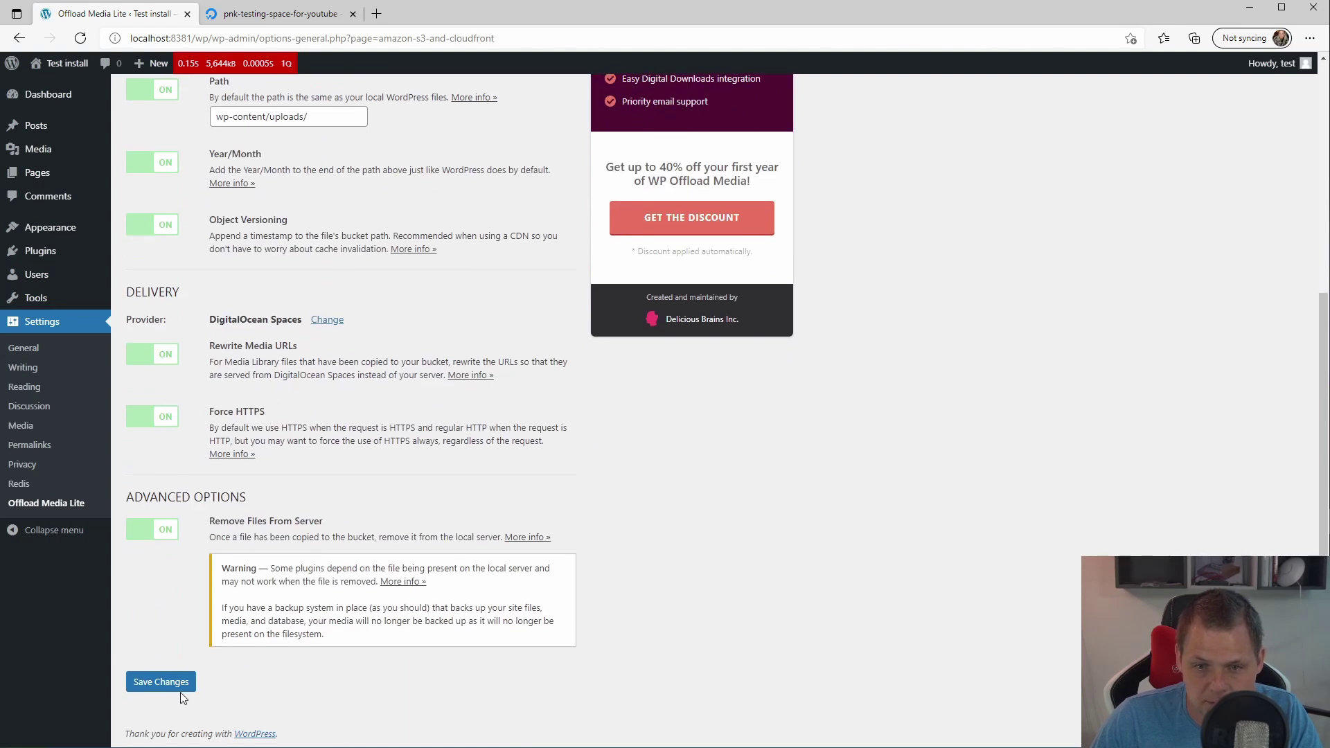
left_click(173, 684)
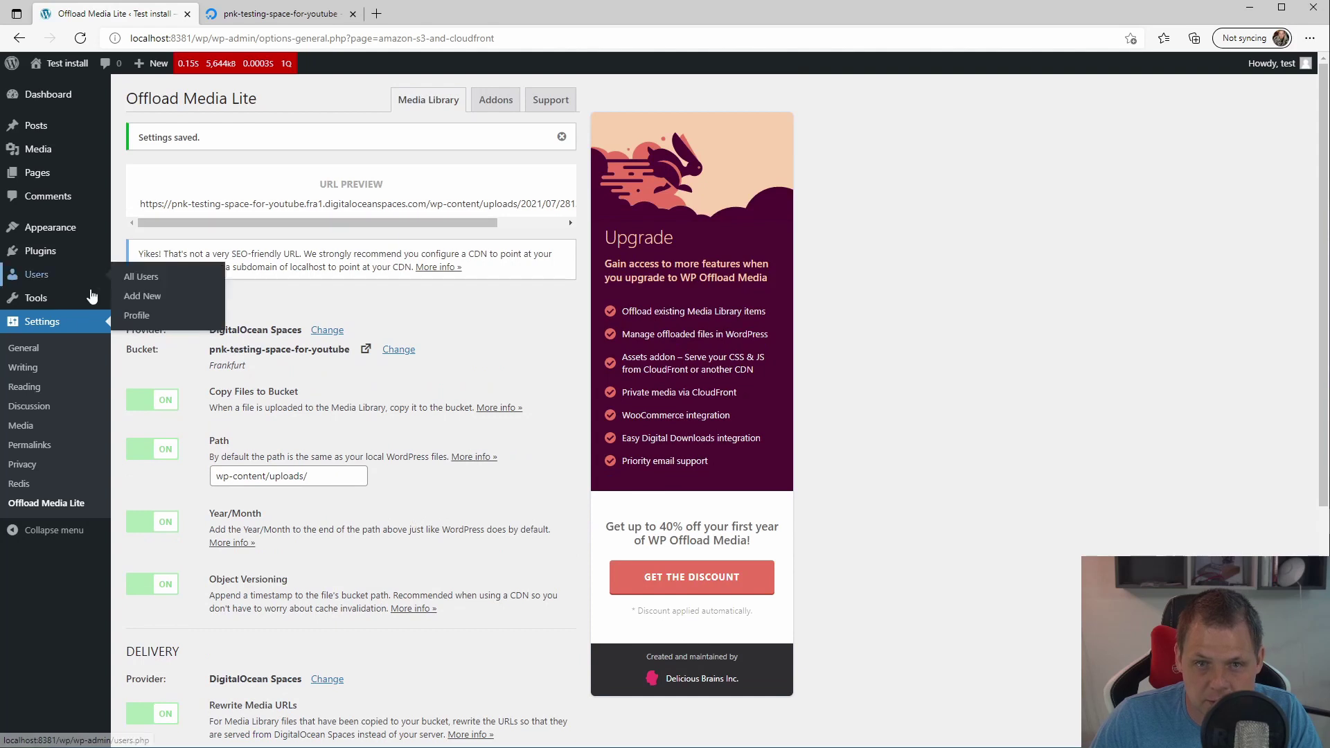
Step: Open test post and delete its existing image block
left_click(44, 128)
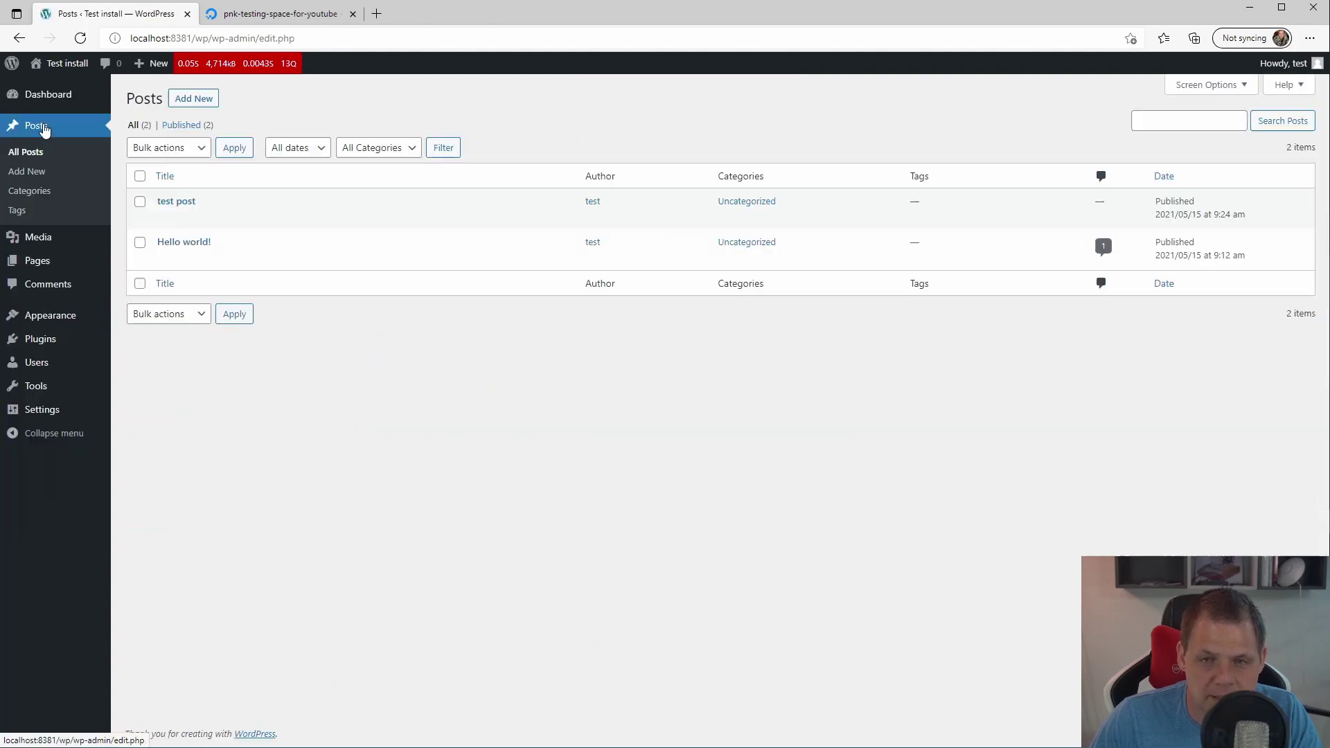
left_click(187, 202)
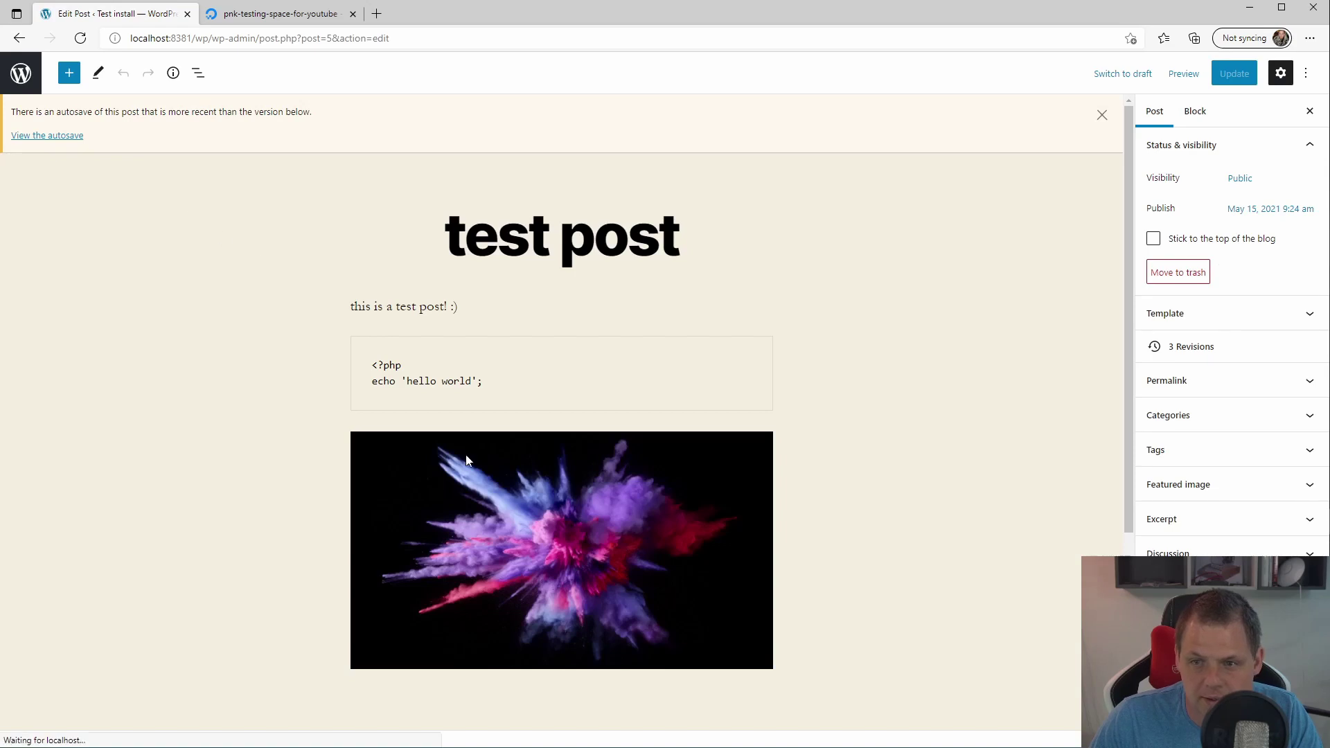
left_click(513, 521)
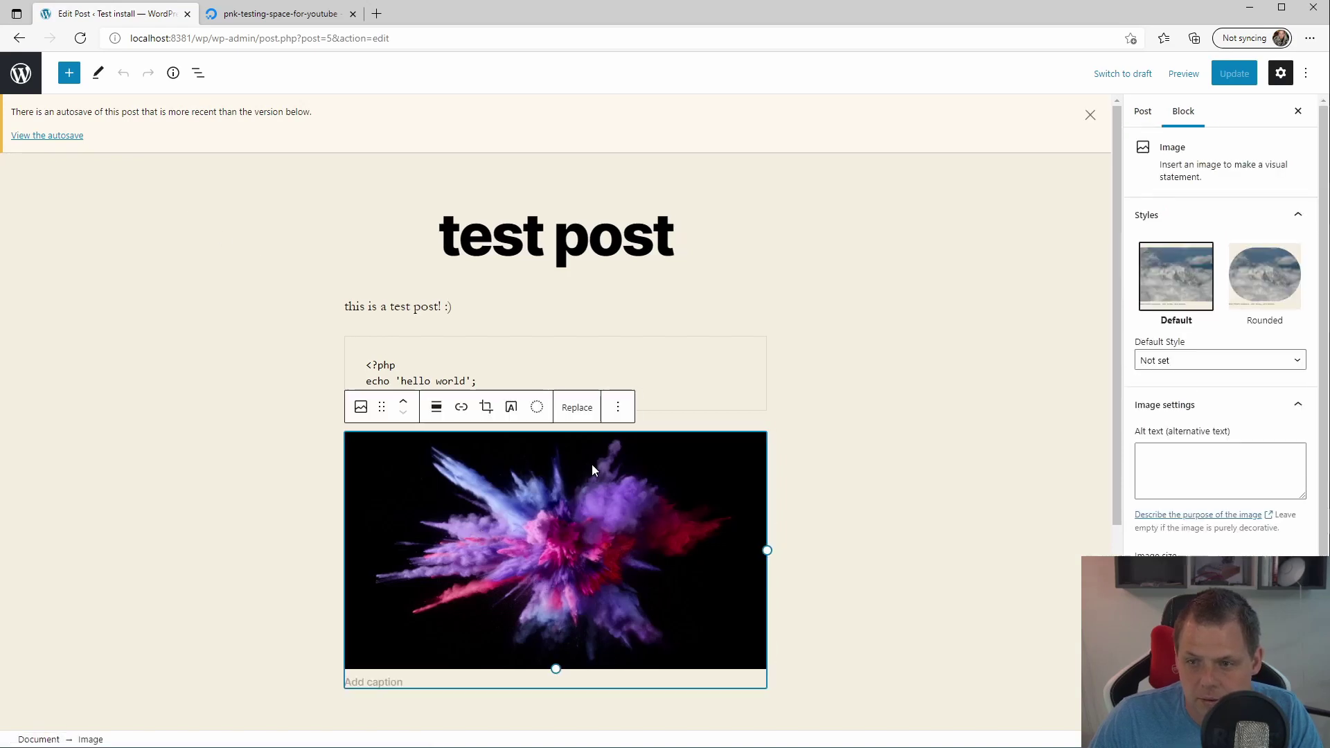
key("Delete")
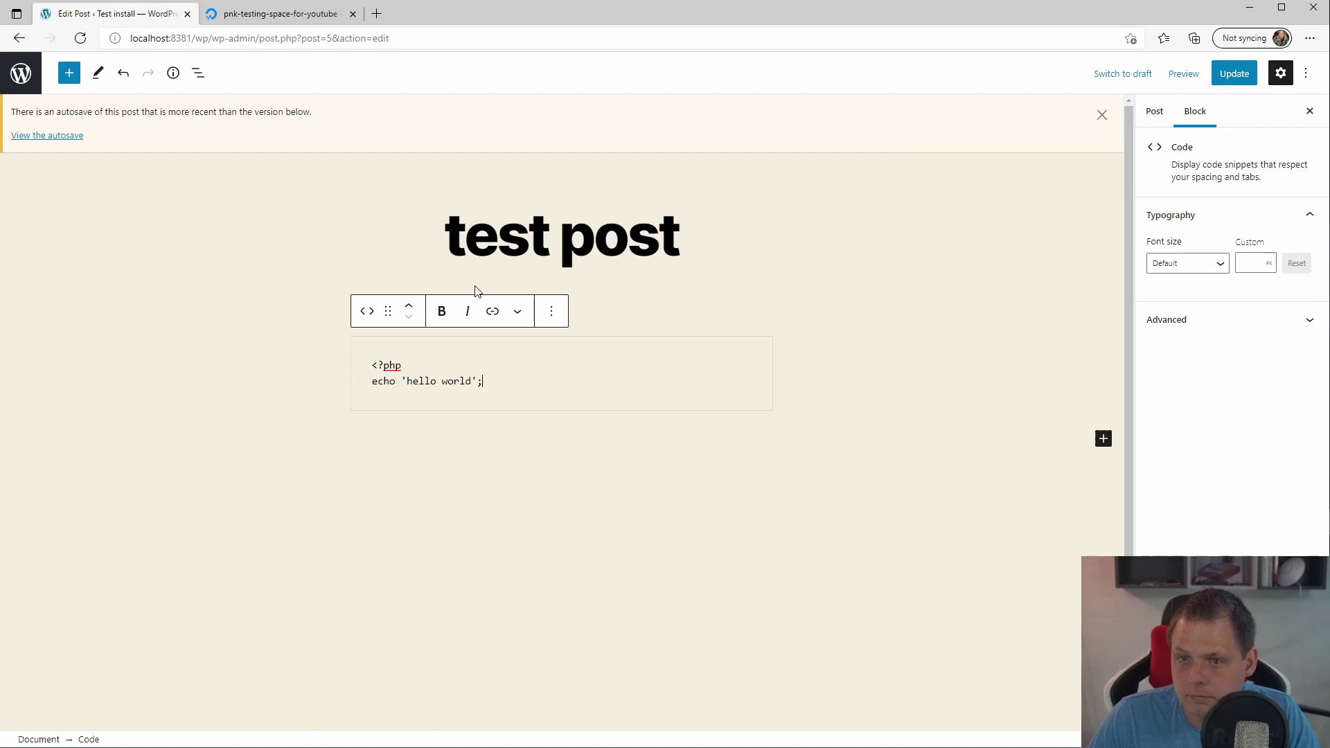
Step: Add a new Image block below the code and upload 2PvoZie.jpg into it
left_click(527, 438)
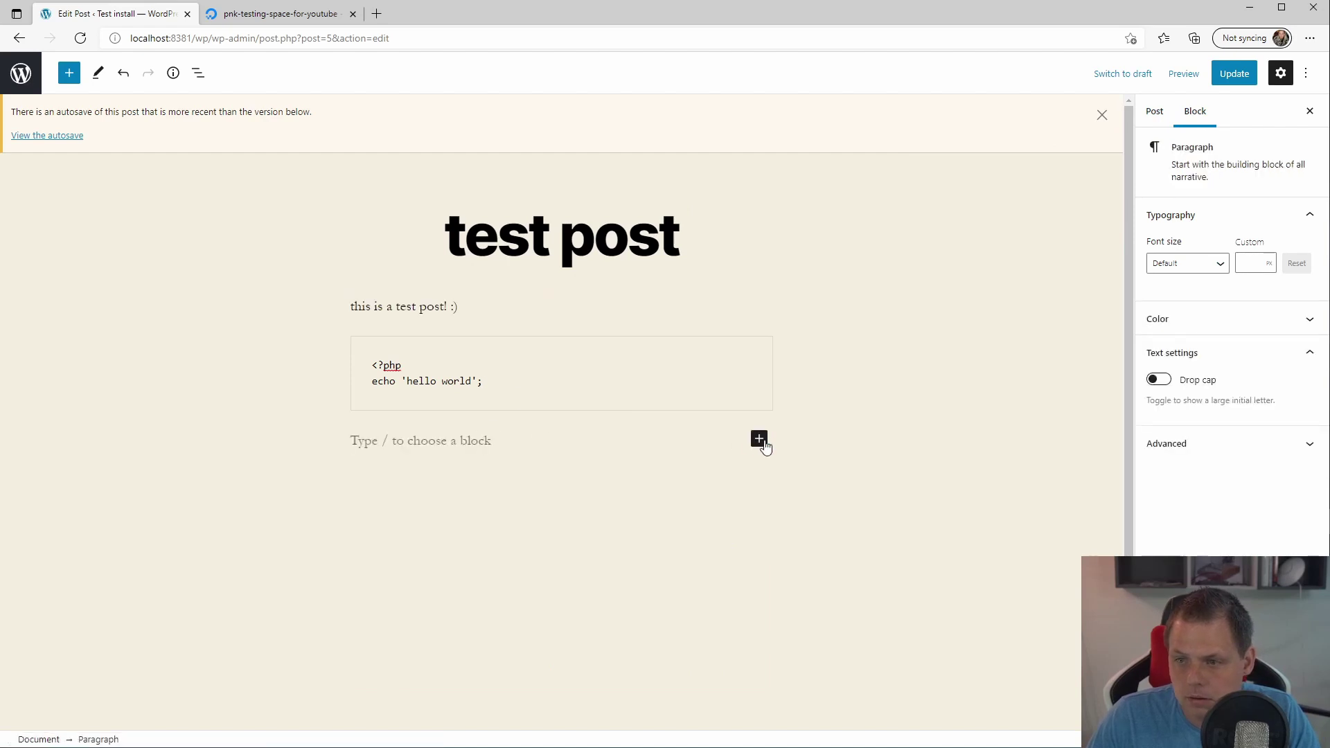
left_click(758, 439)
left_click(863, 558)
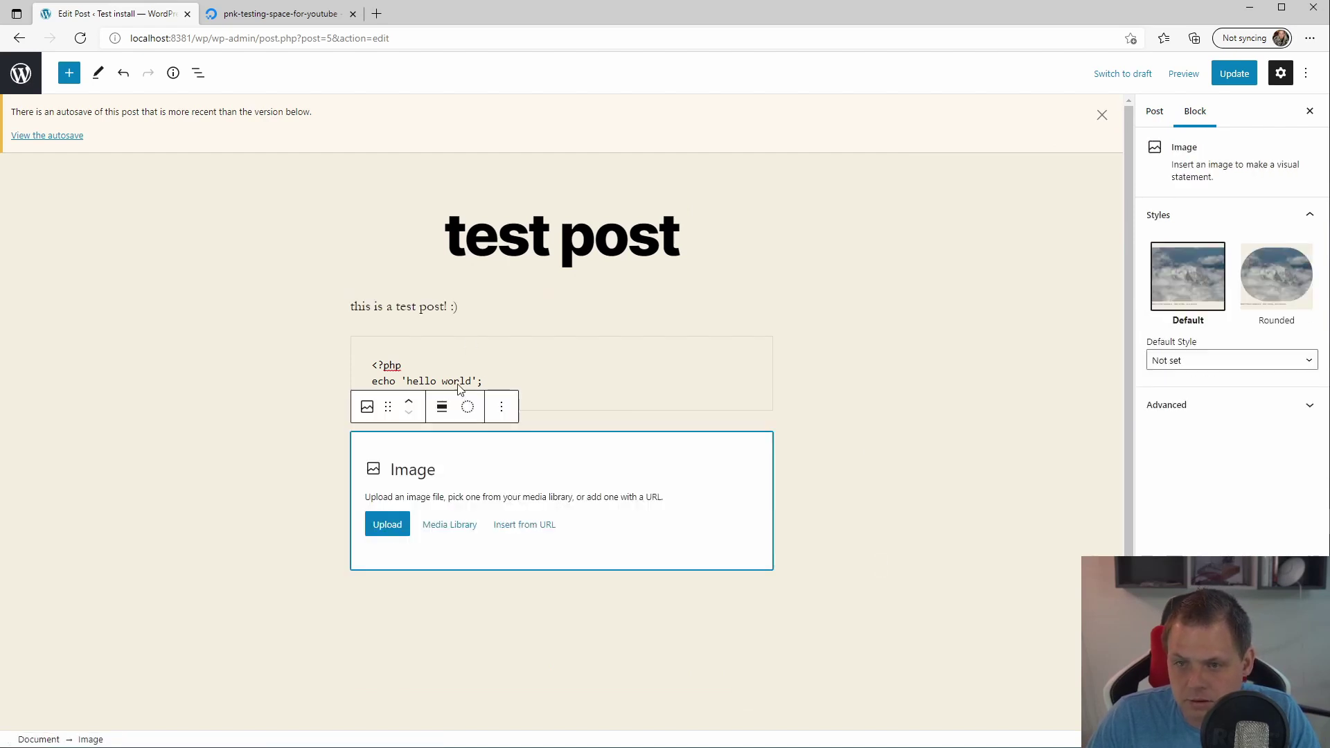
left_click(389, 530)
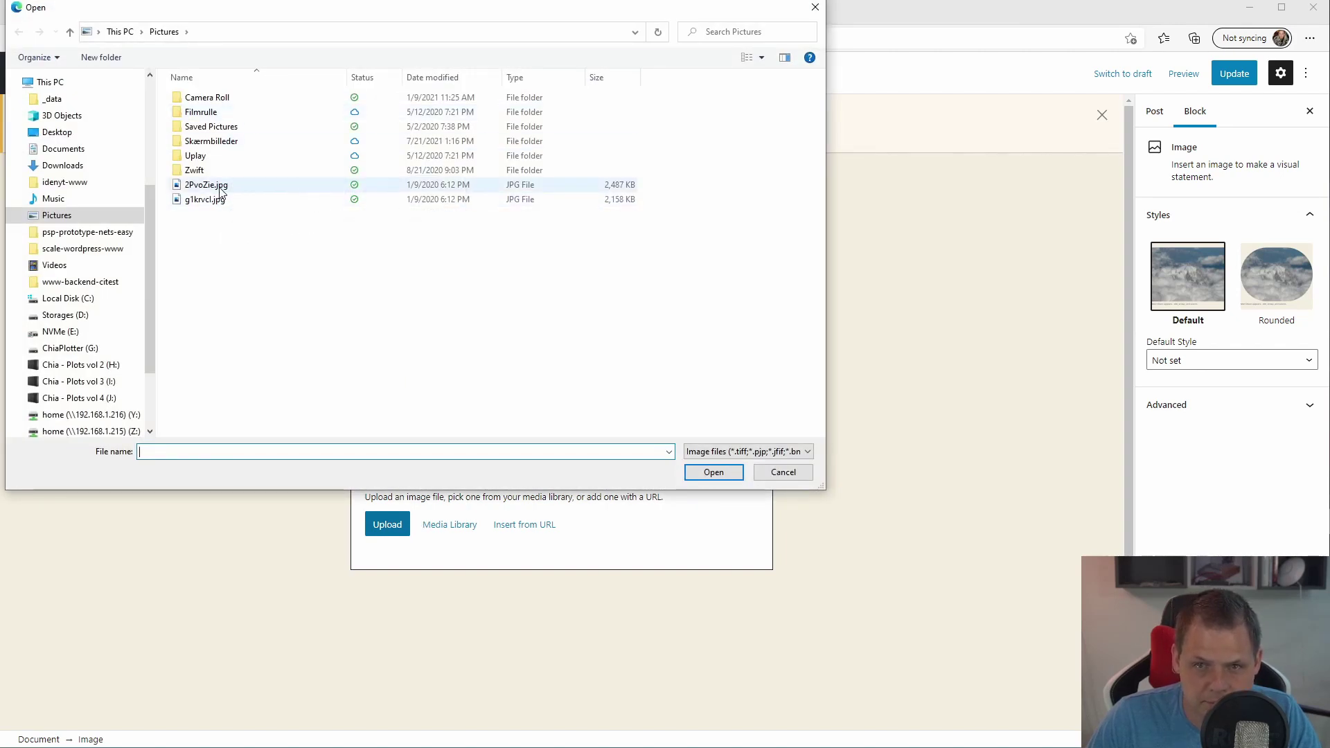
double_click(219, 189)
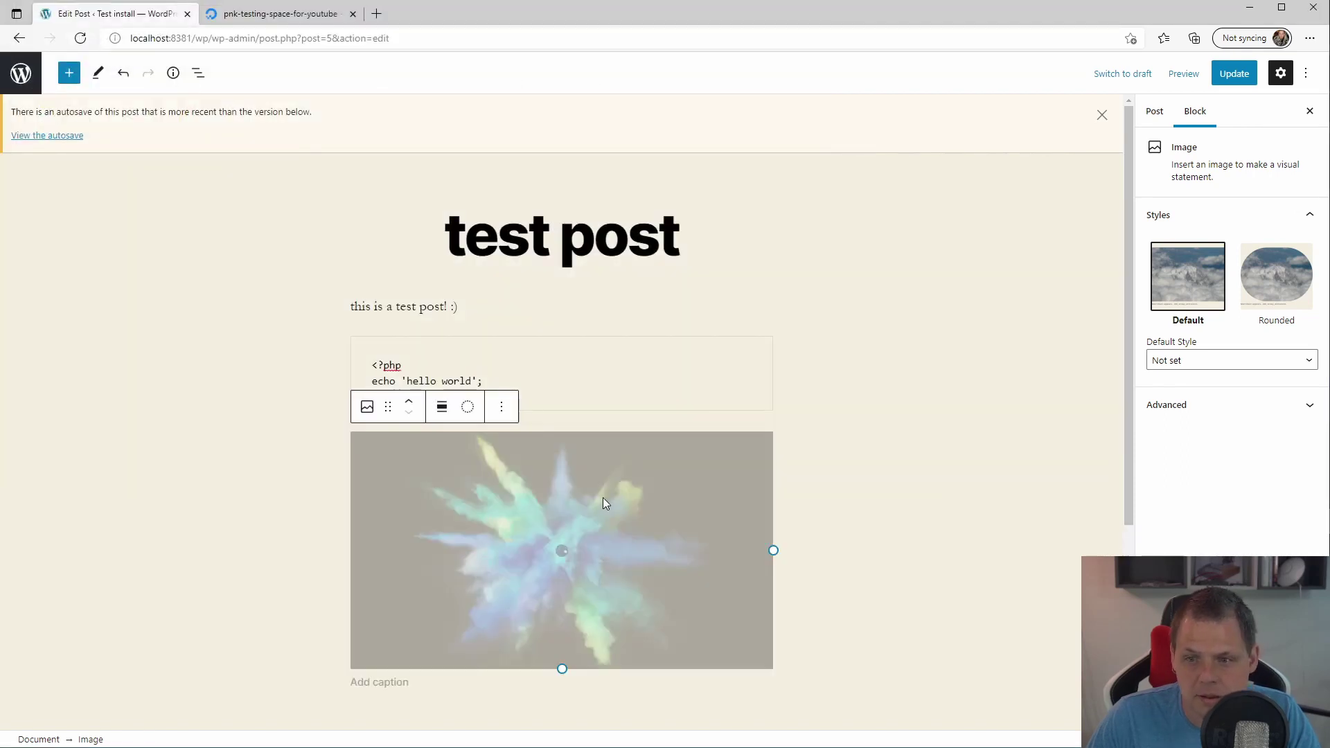
Step: Give the image the Rounded style, then reload the editor with F5
scroll(723, 492, "down", 1)
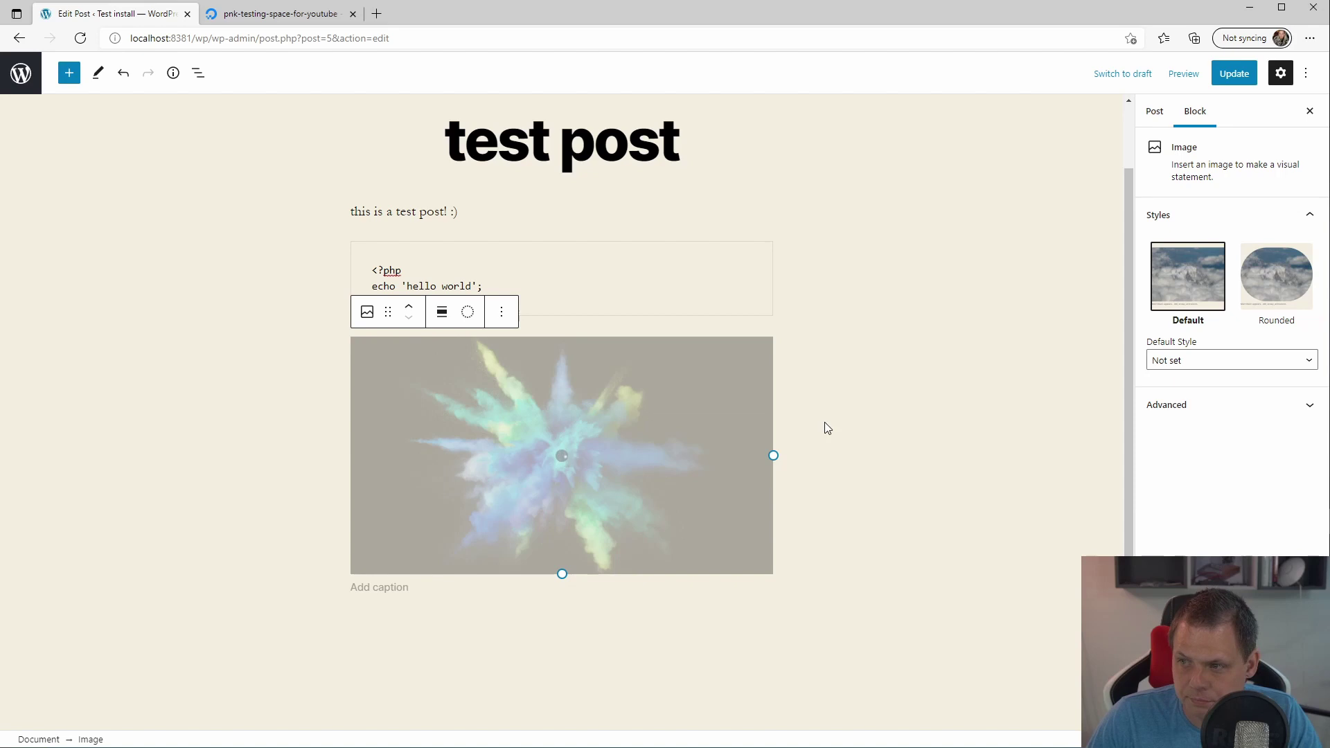
left_click(1290, 279)
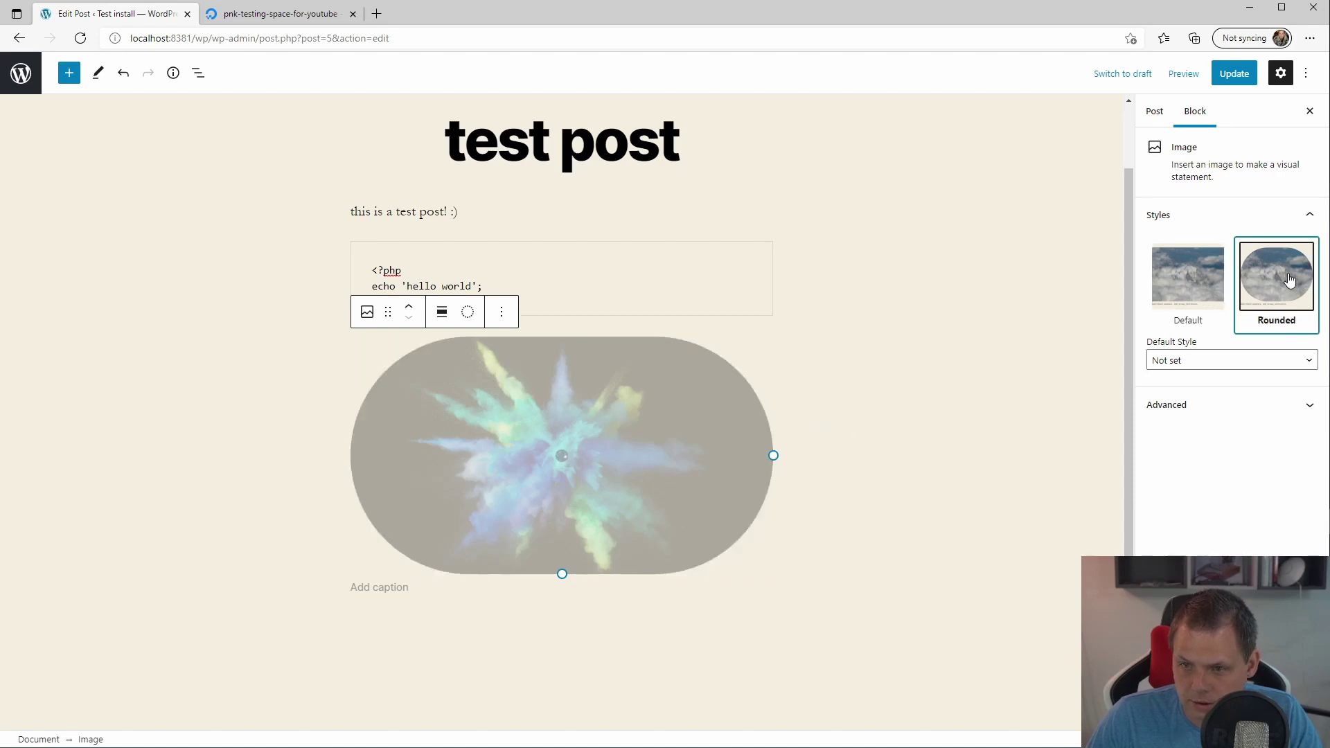
left_click(871, 456)
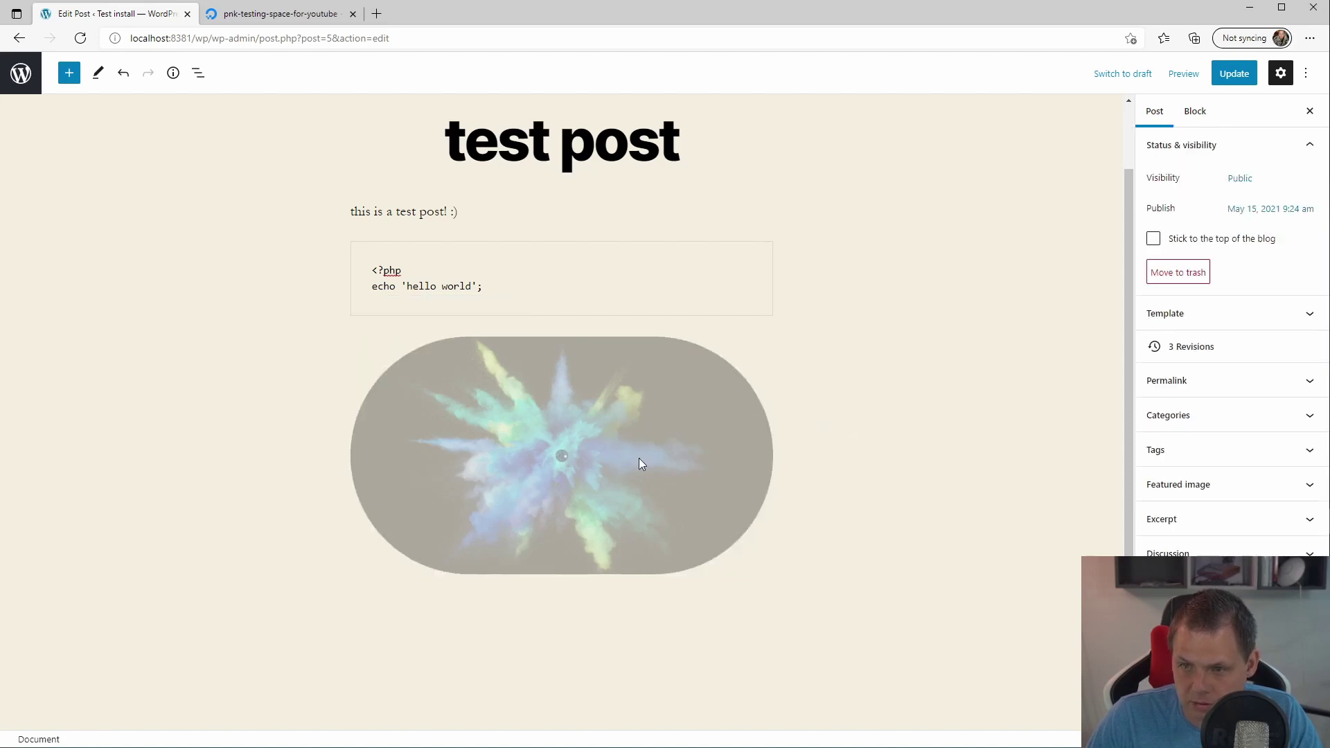
left_click(590, 440)
left_click(797, 417)
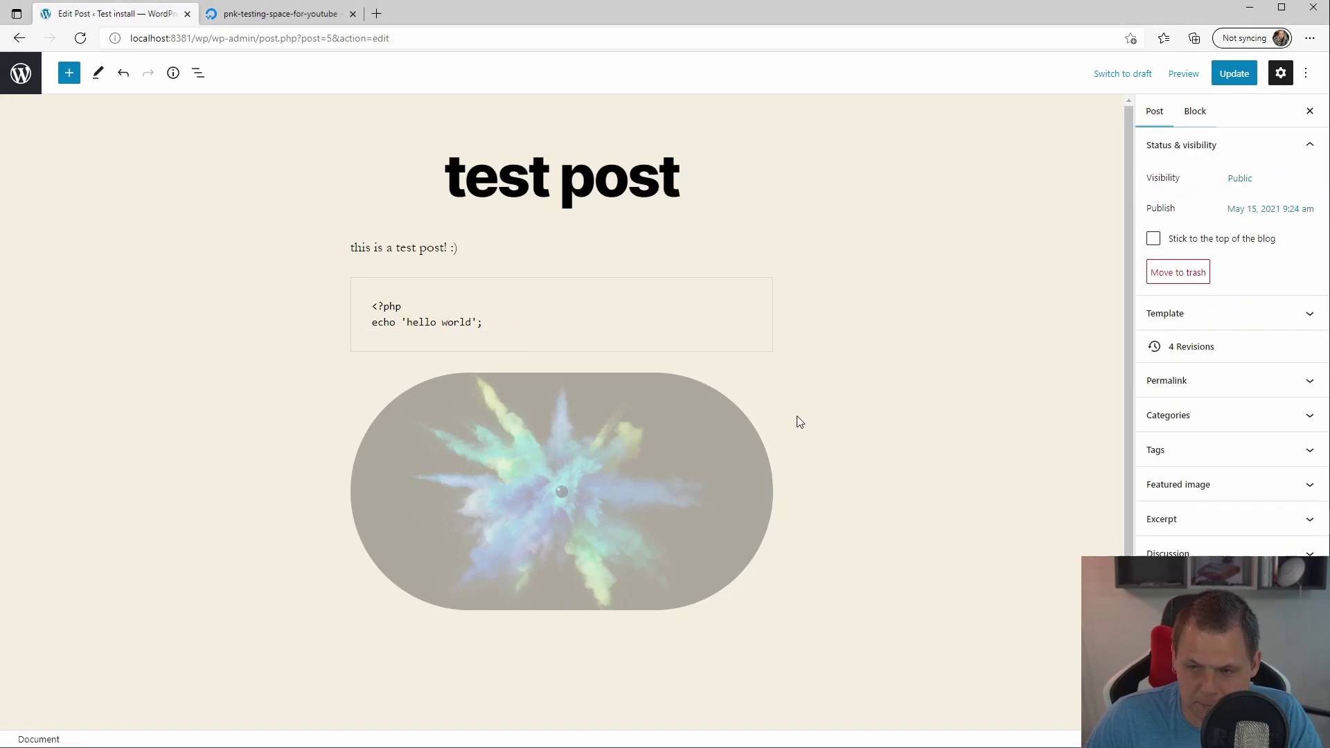
key("F5")
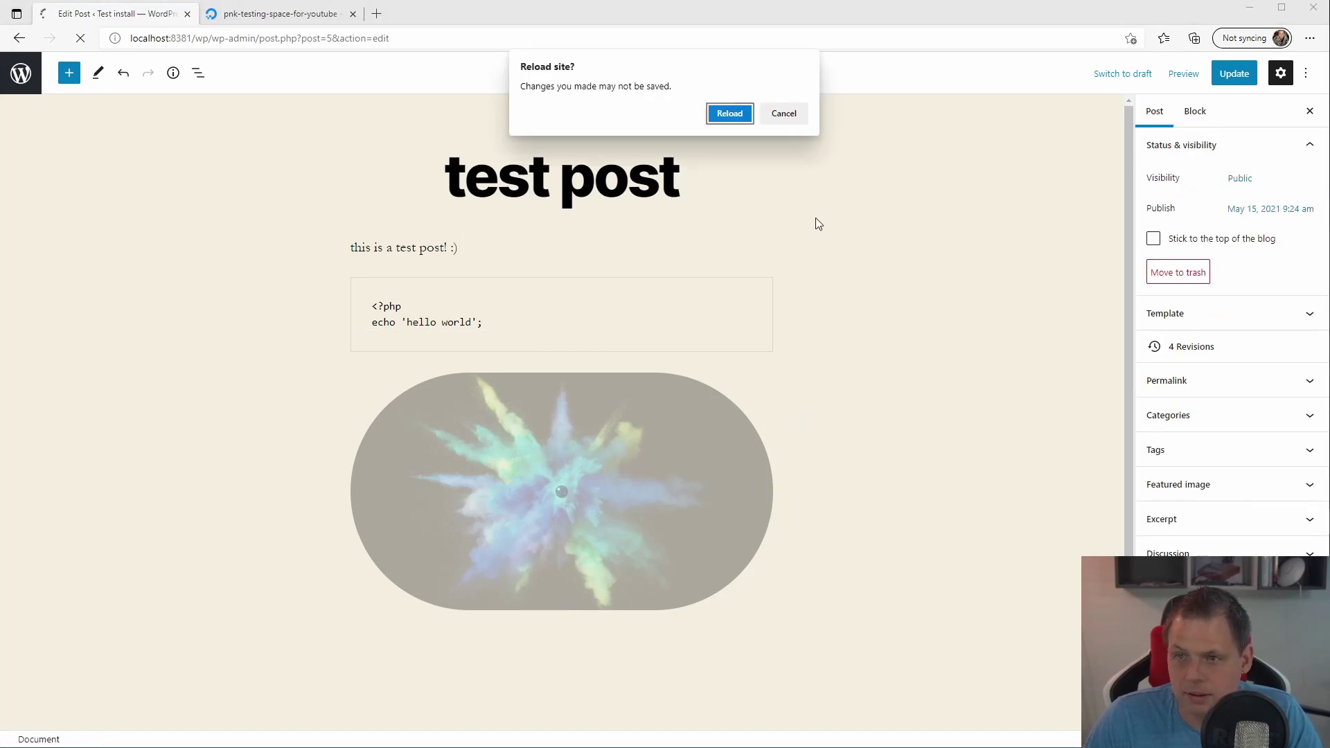
Step: Permanently delete the only item in the Media Library after reloading the page
left_click(731, 114)
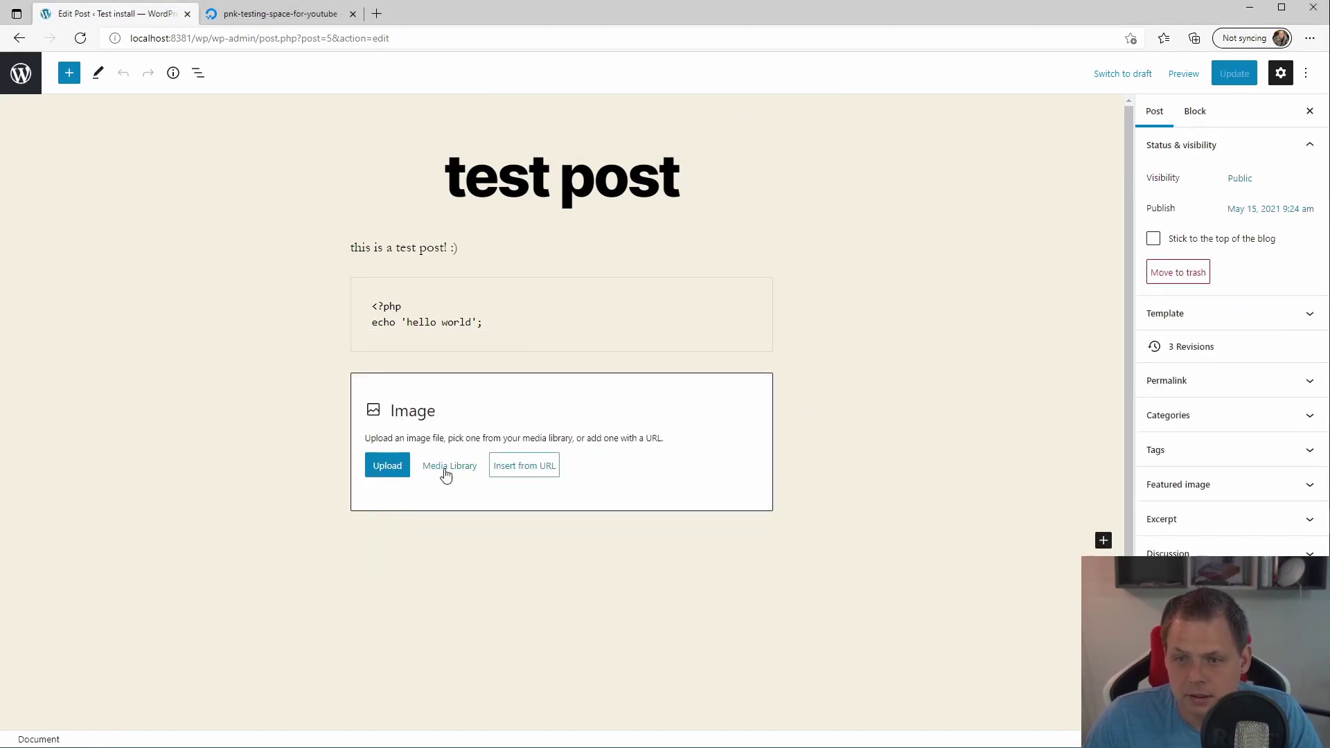
left_click(457, 472)
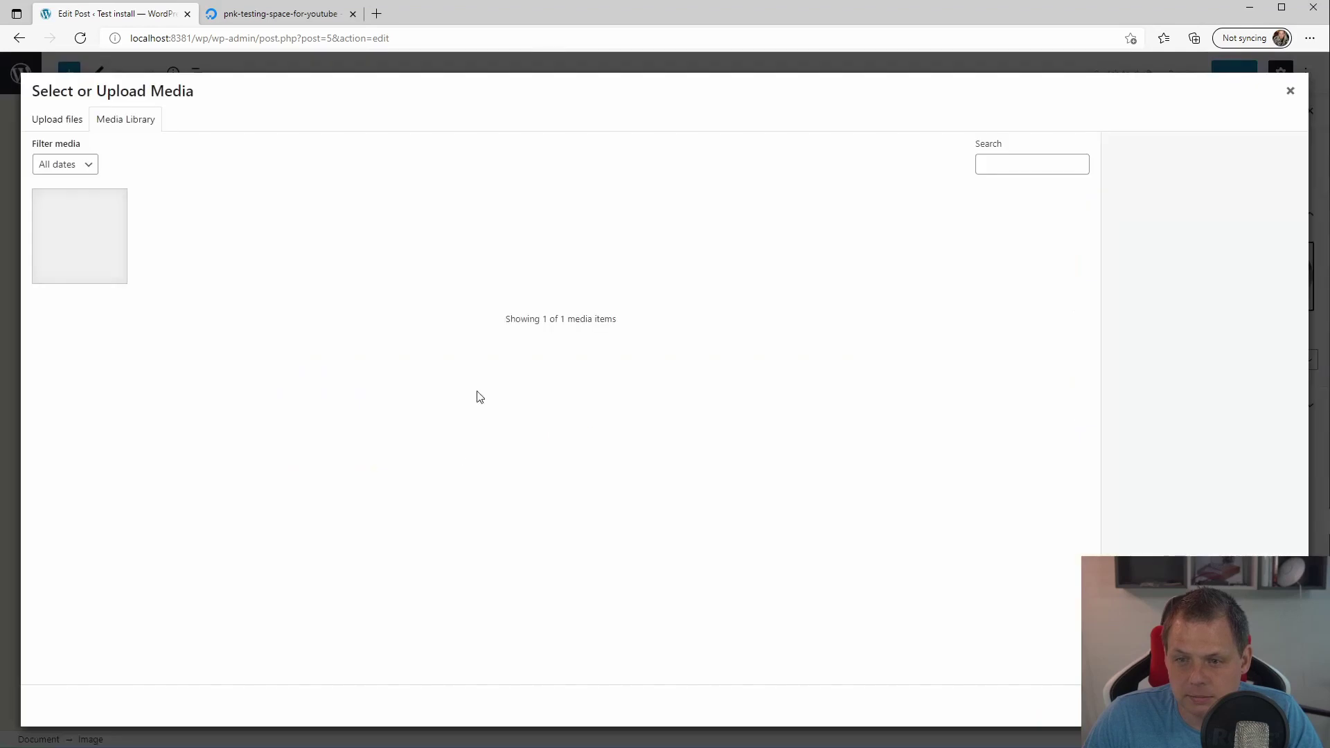
left_click(81, 220)
left_click(1156, 236)
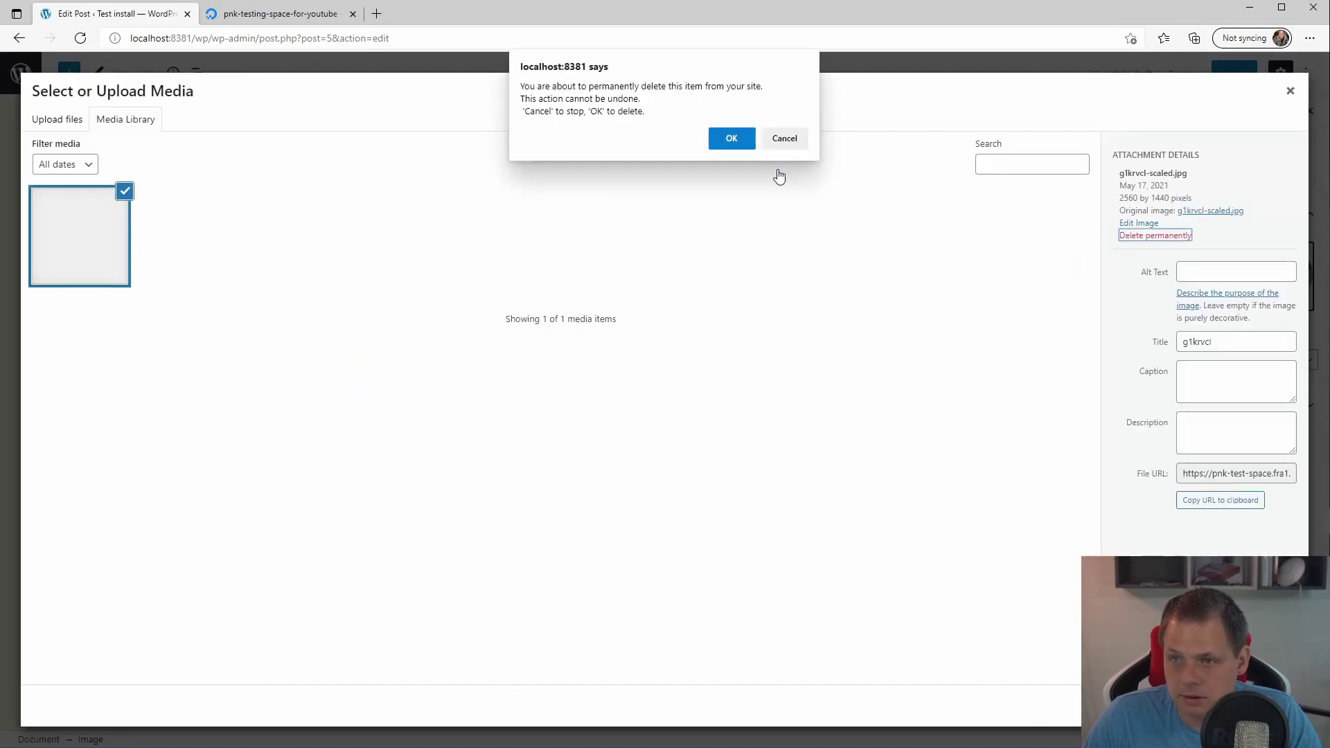
left_click(735, 136)
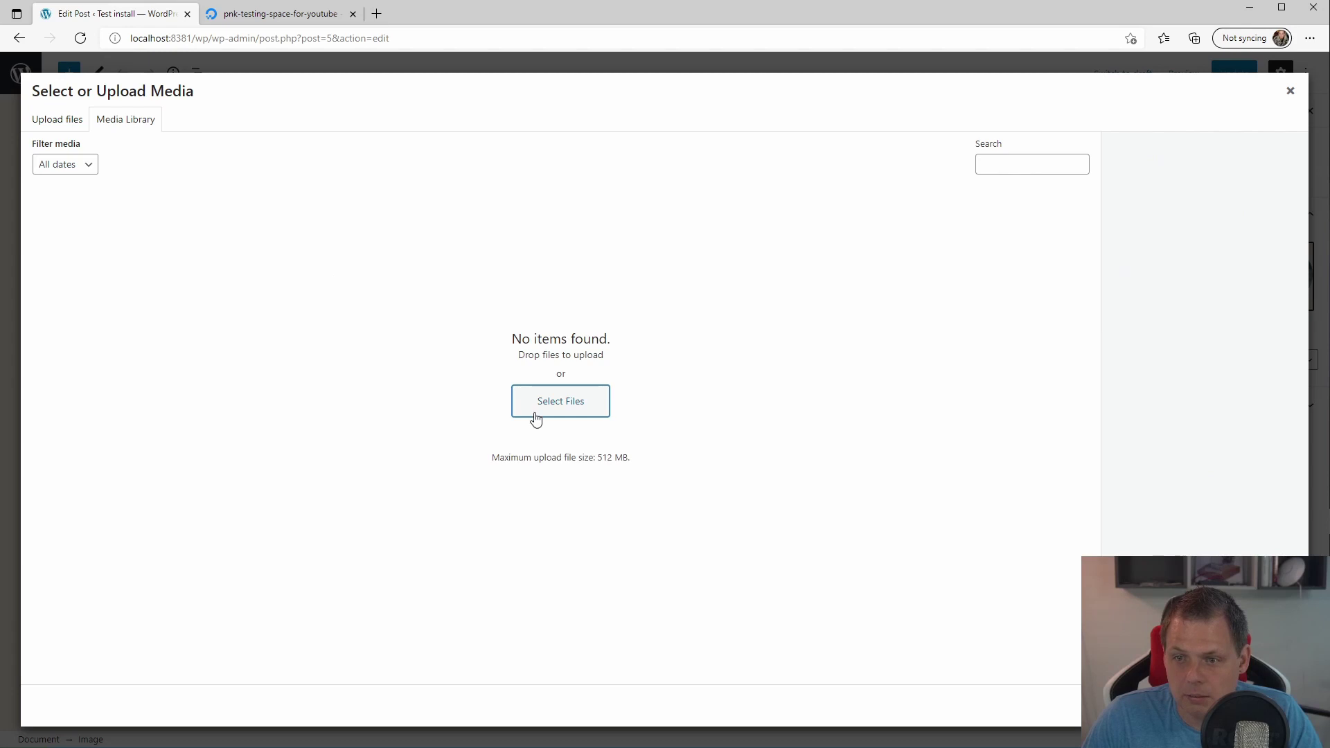
Step: Retry uploading 2PvoZie.jpg and read the unwritable uploads directory error
double_click(204, 185)
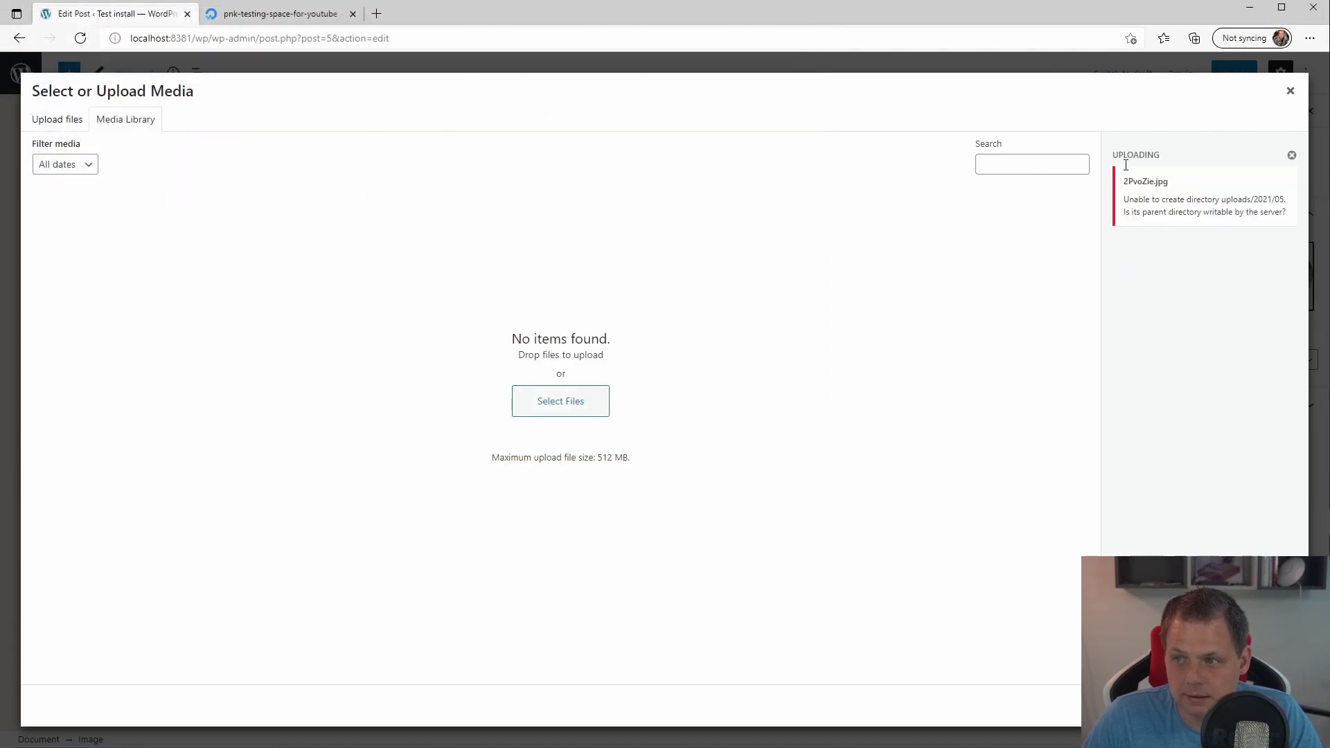
double_click(1218, 212)
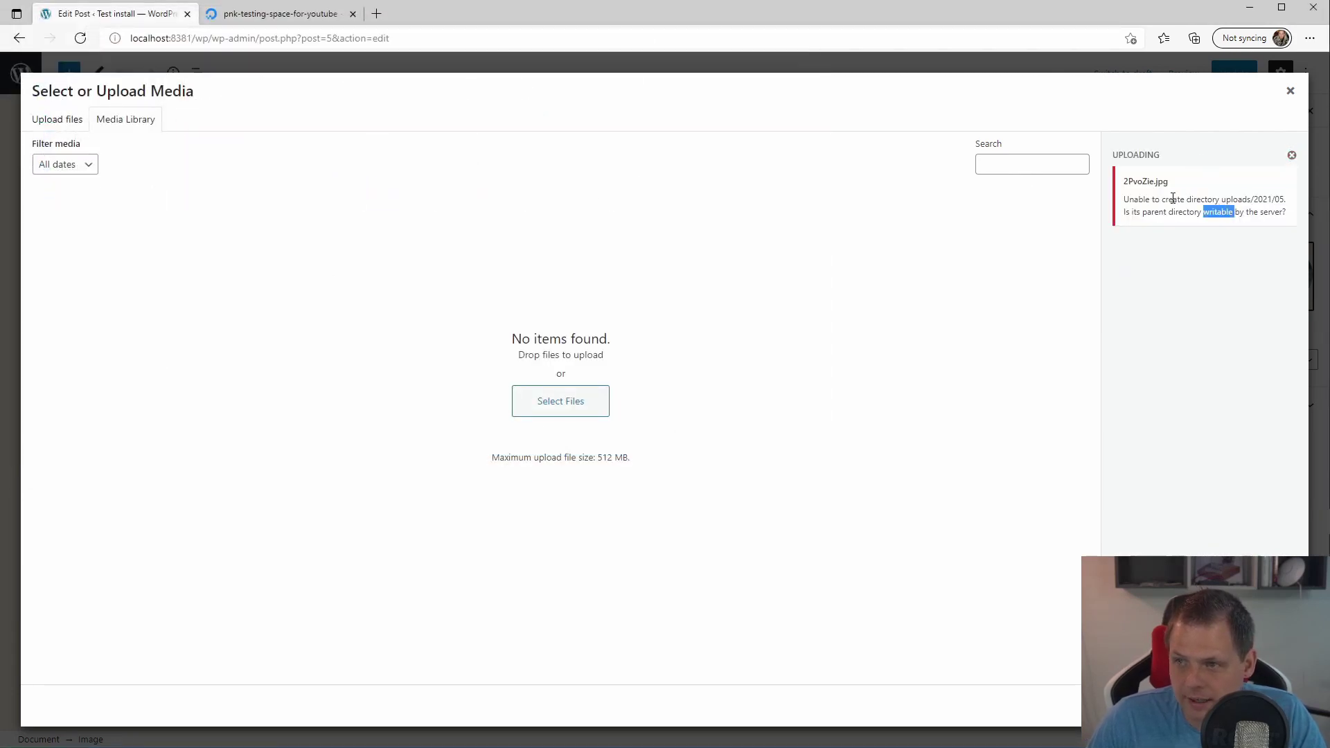
left_click_drag(1173, 200, 1224, 202)
left_click(1224, 202)
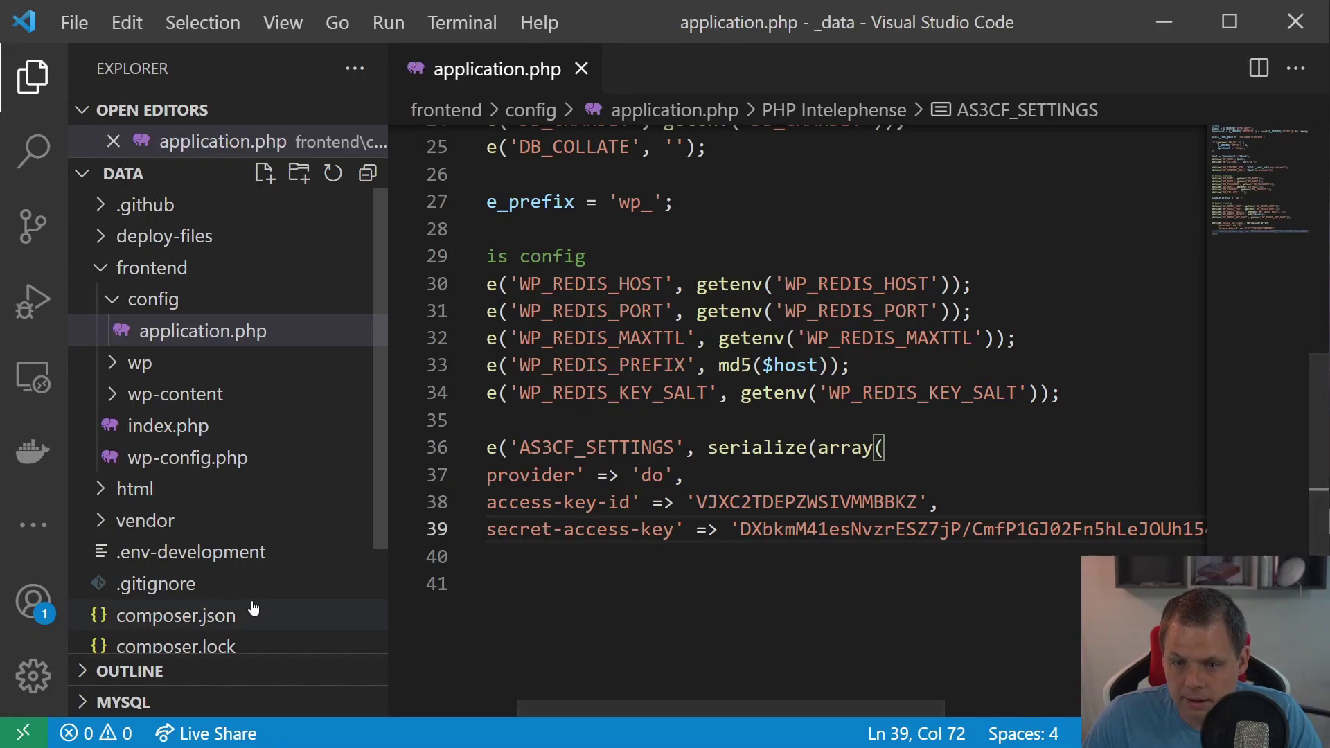
Step: Change 'upload' to 'uploads' on the Dockerfile's mkdir and chown lines and save it
scroll(249, 602, "down", 2)
left_click(246, 602)
scroll(705, 442, "down", 4)
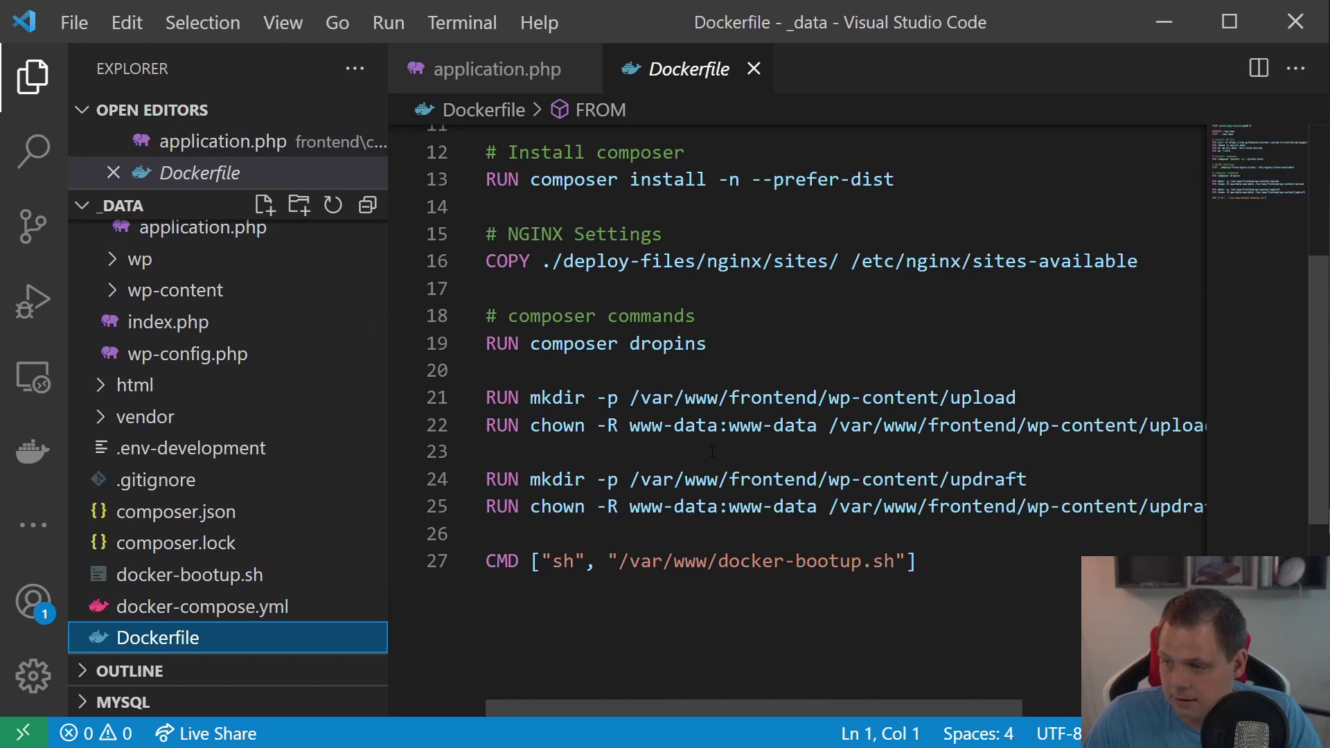
left_click(1053, 407)
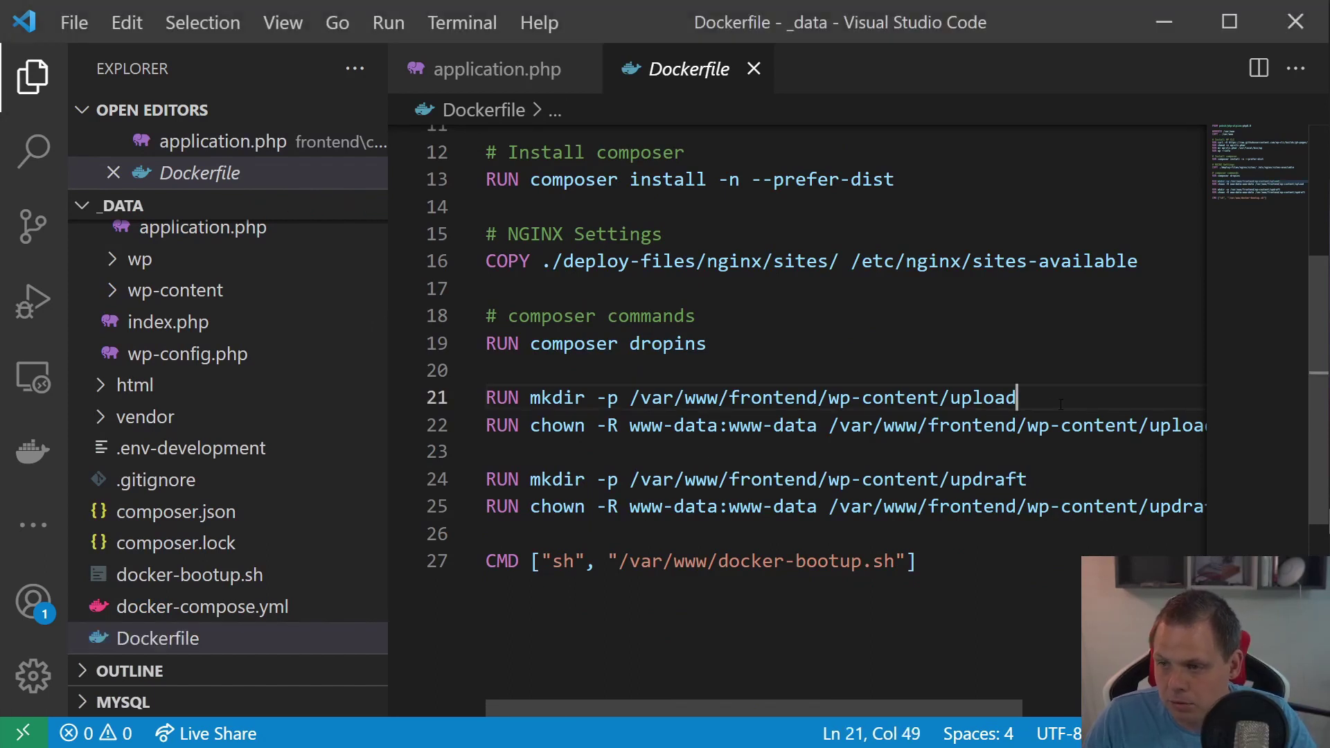
type("s")
key("Down")
key("End")
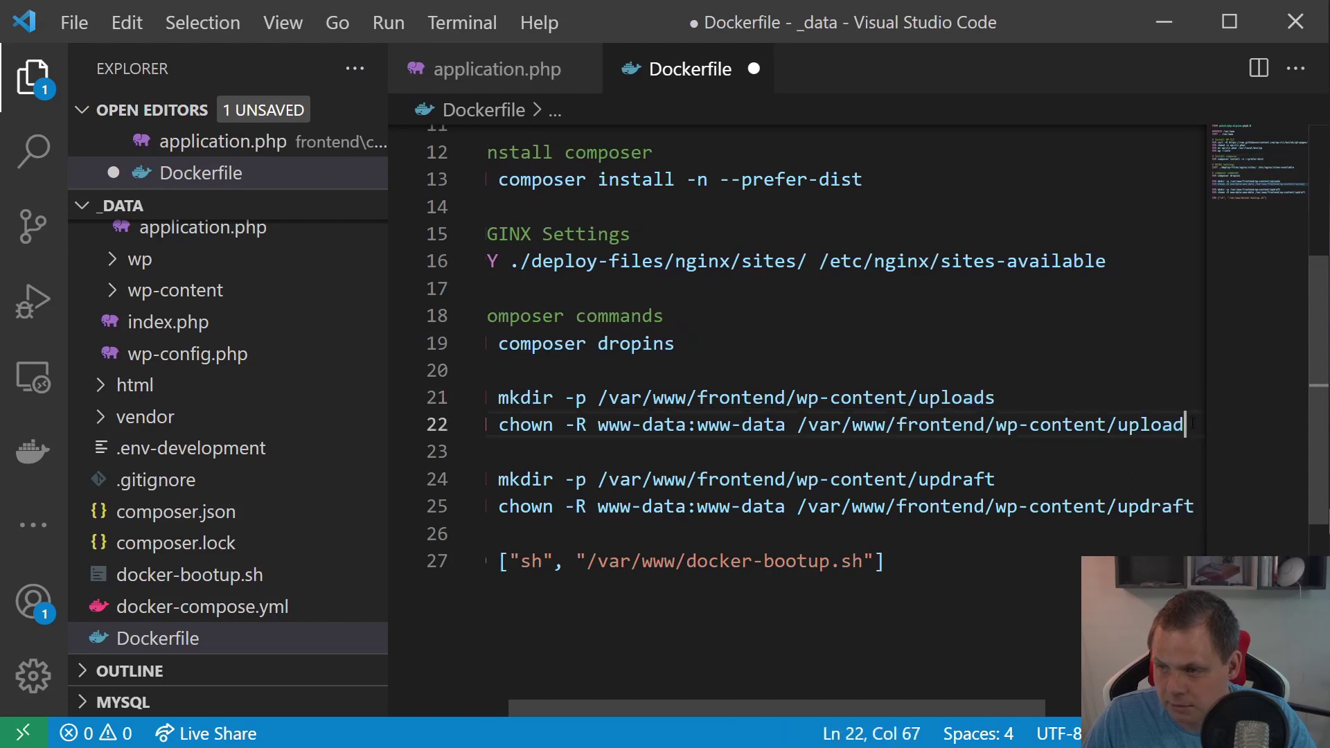
type("s")
key("ctrl+s")
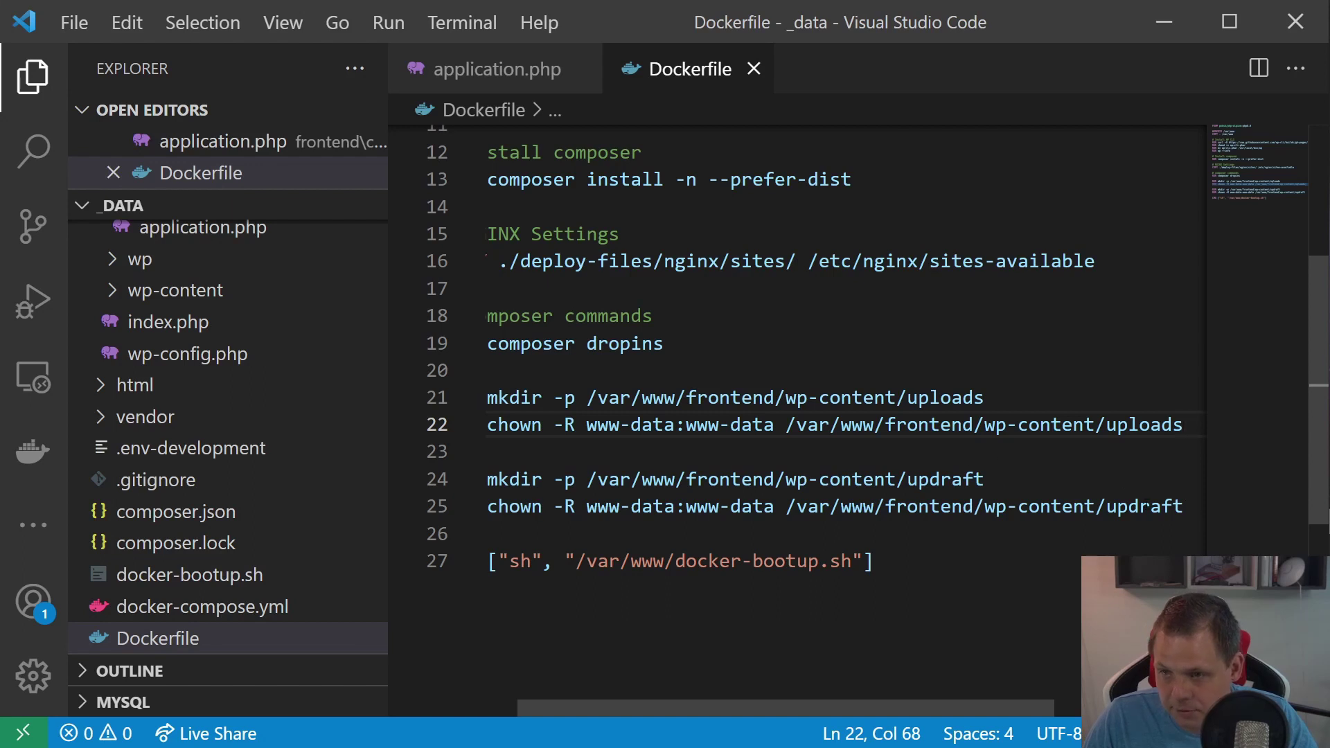
Step: Inspect the two updraft lines in the Dockerfile
left_click(1184, 506)
left_click(595, 479, "shift")
left_click(649, 478)
key("Up")
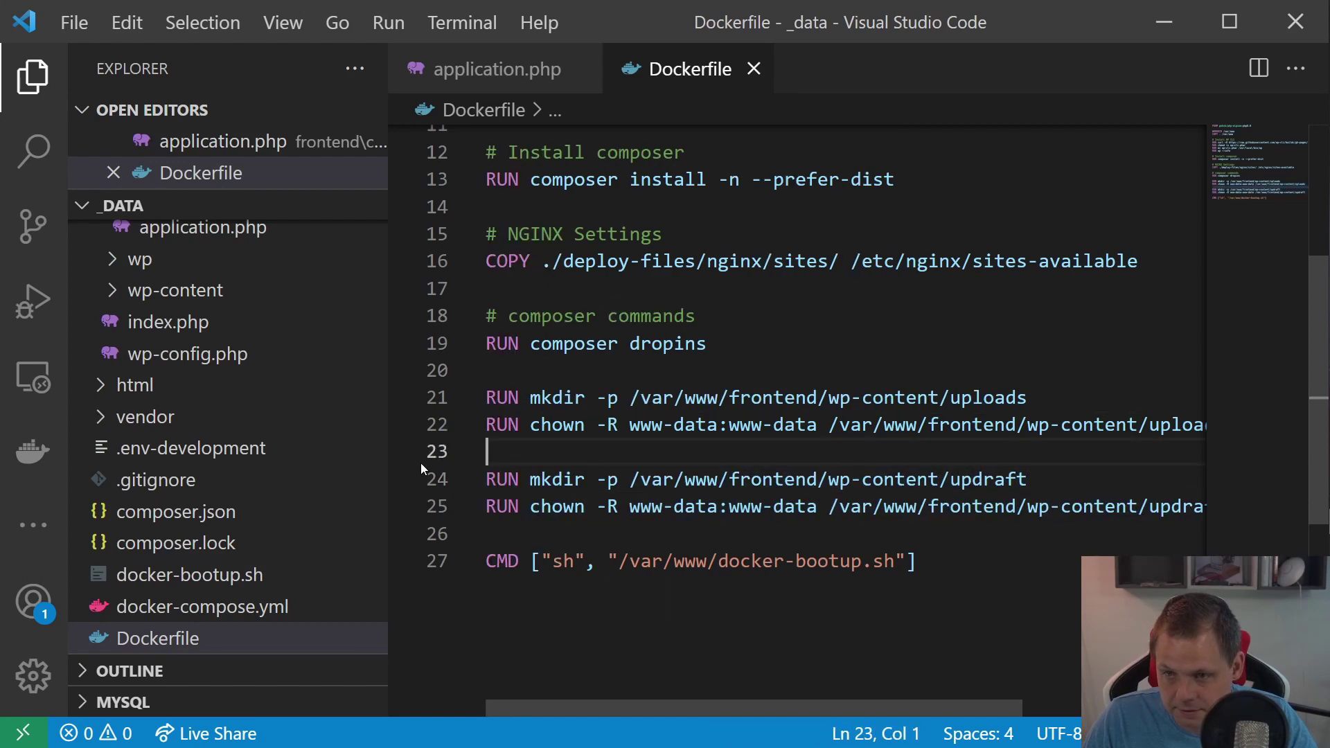
left_click(718, 479)
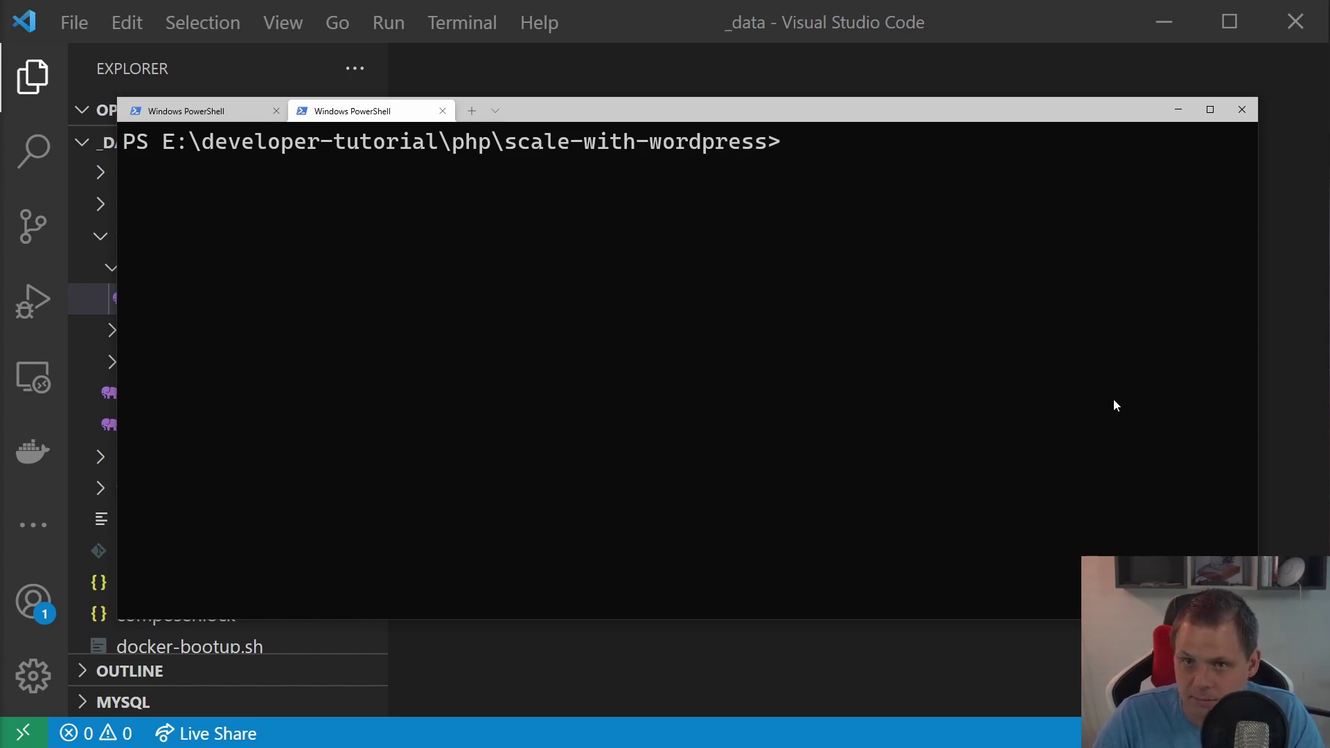
Step: Run docker volume prune and docker image prune -a, confirming both with y
type("docker")
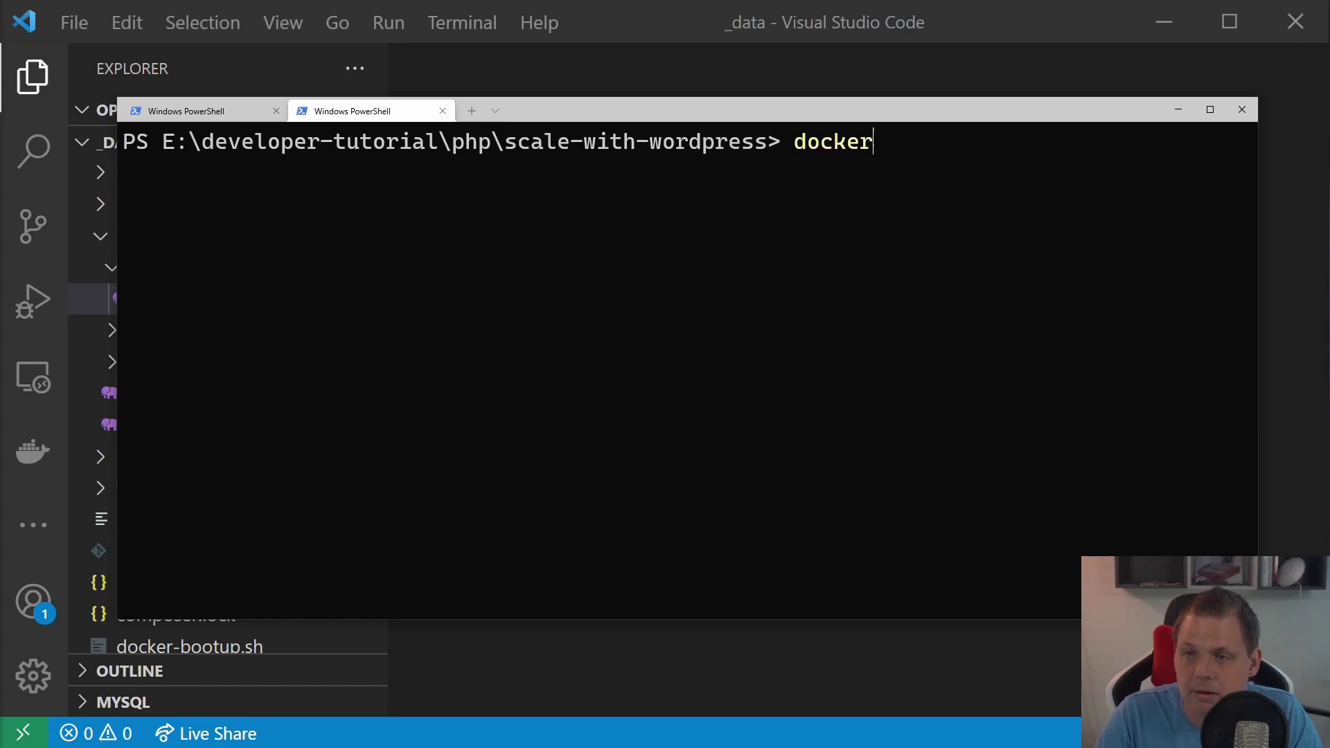
type(" n")
key("BackSpace")
type("volume")
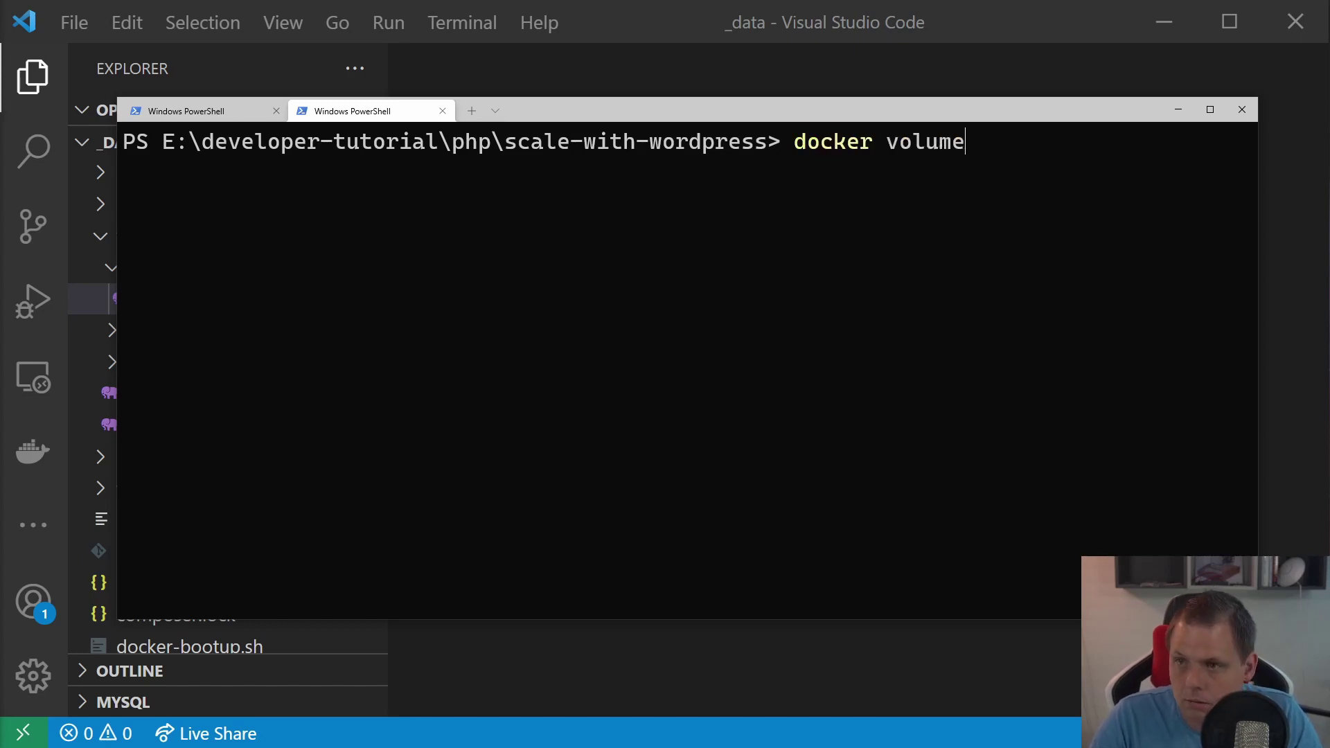
type(" prune")
key("Return")
type("y")
key("Return")
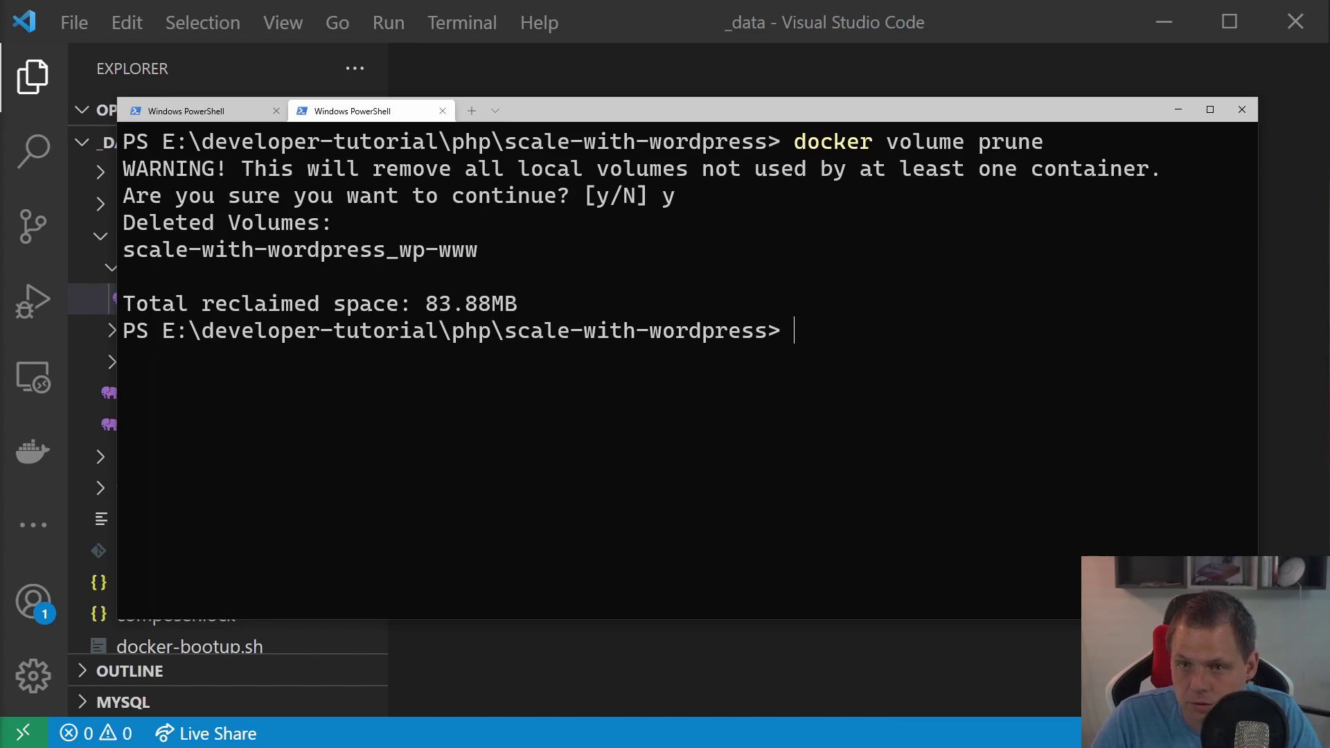
type("docker ima")
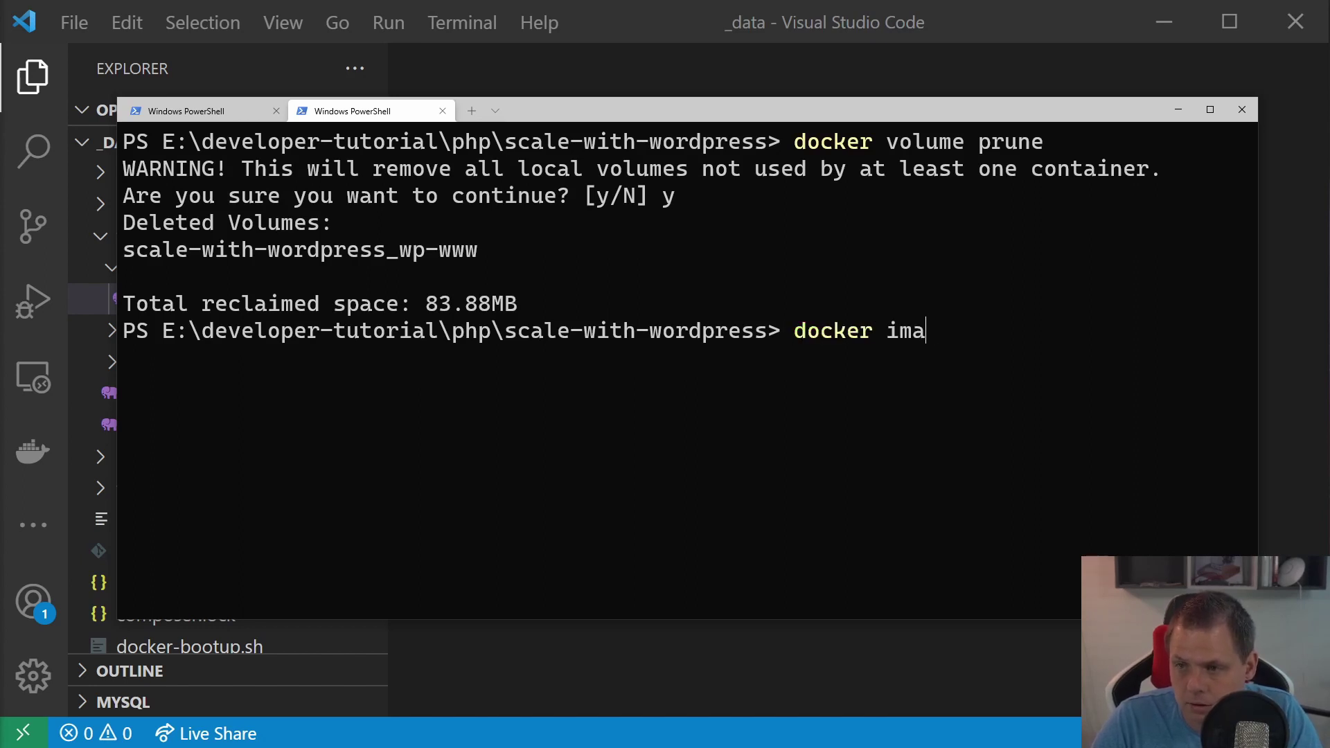
type("ge prune -a")
key("Return")
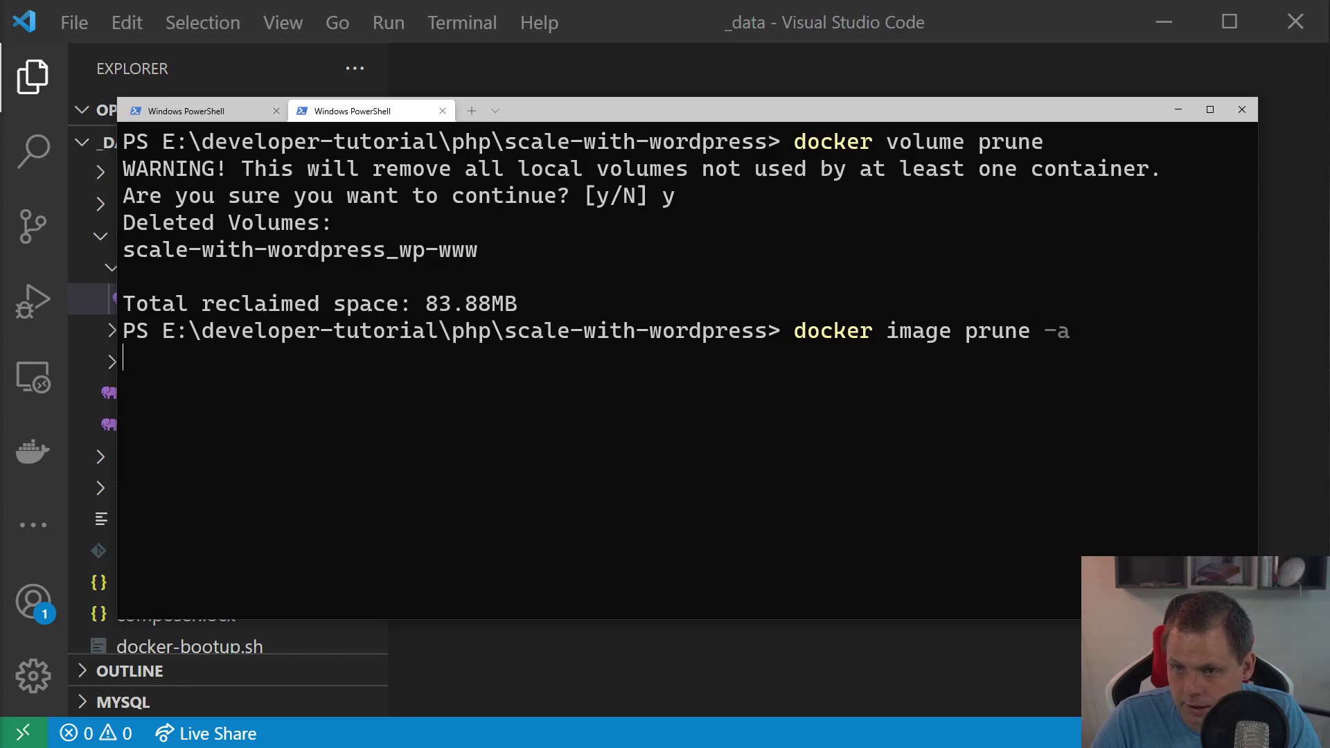
type("y")
key("Return")
Step: Run docker-compose up -d to rebuild php-fpm and restart the containers
type("docker-")
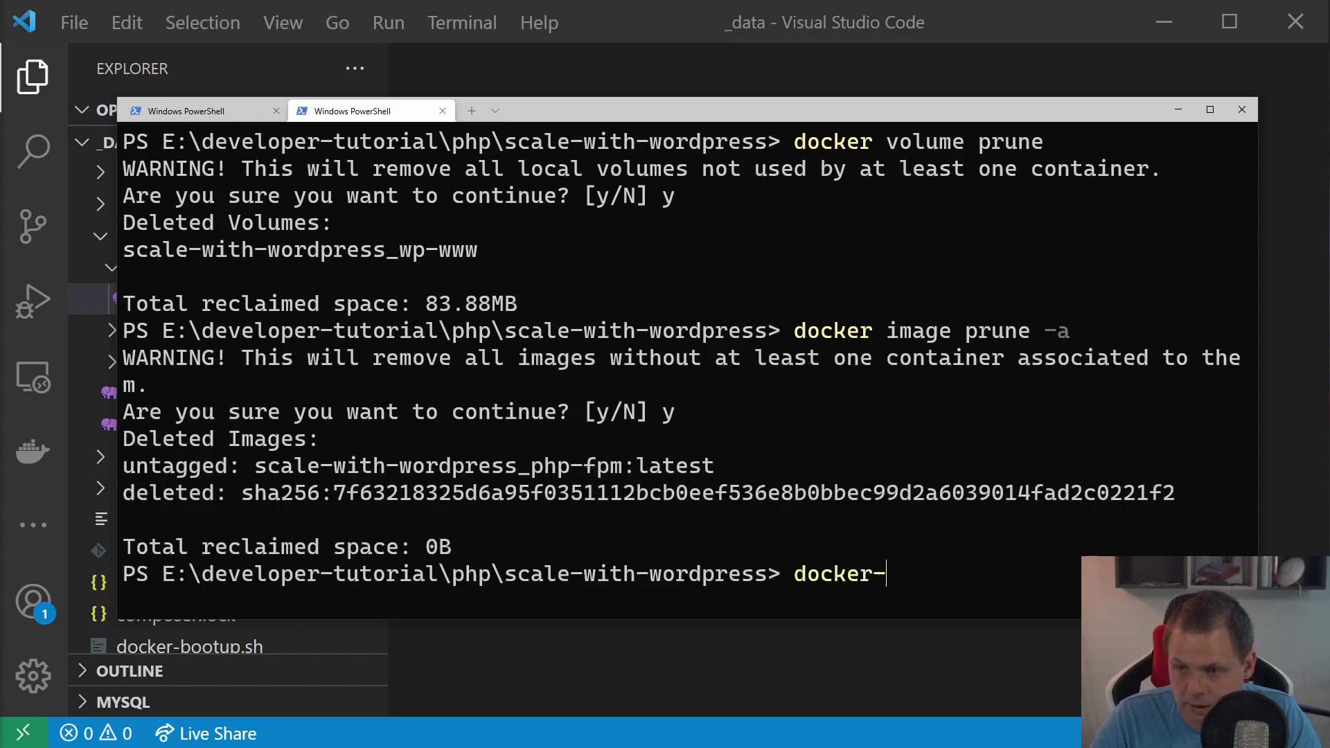
type("compose up -d")
key("Return")
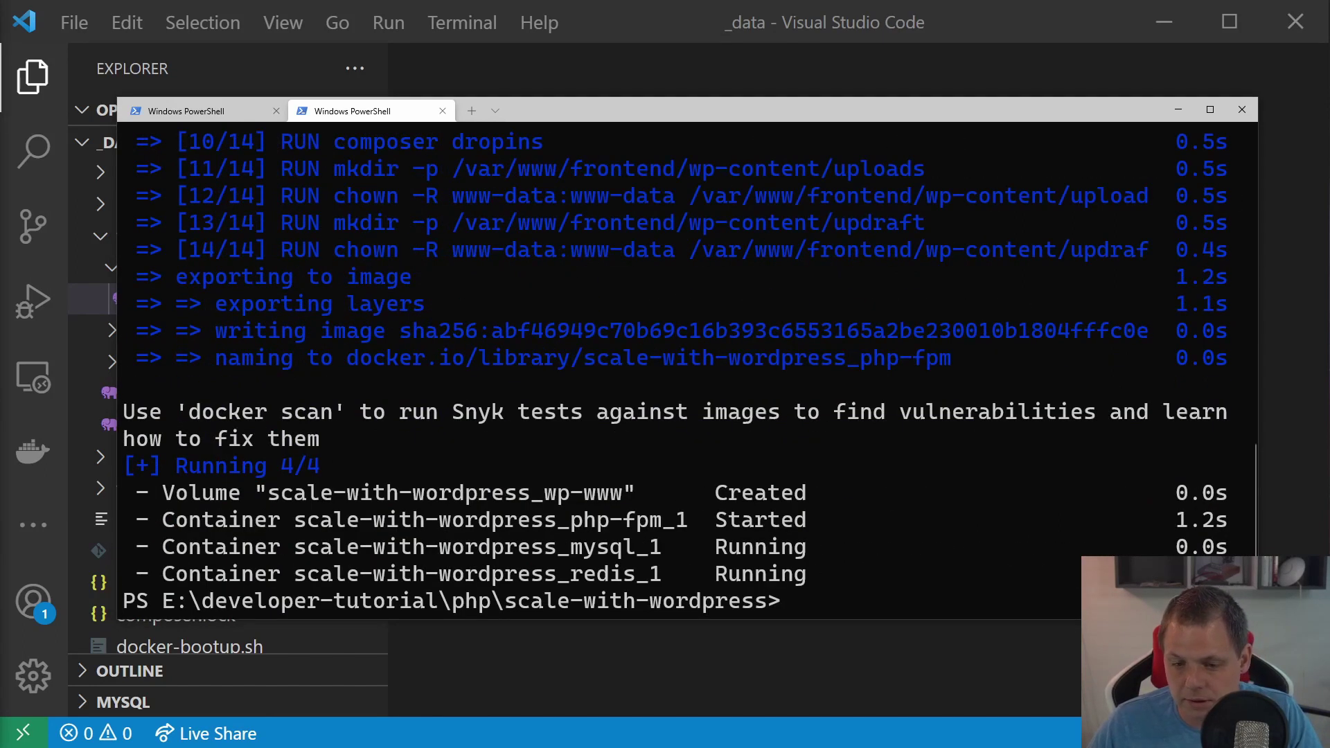
key("alt+Tab")
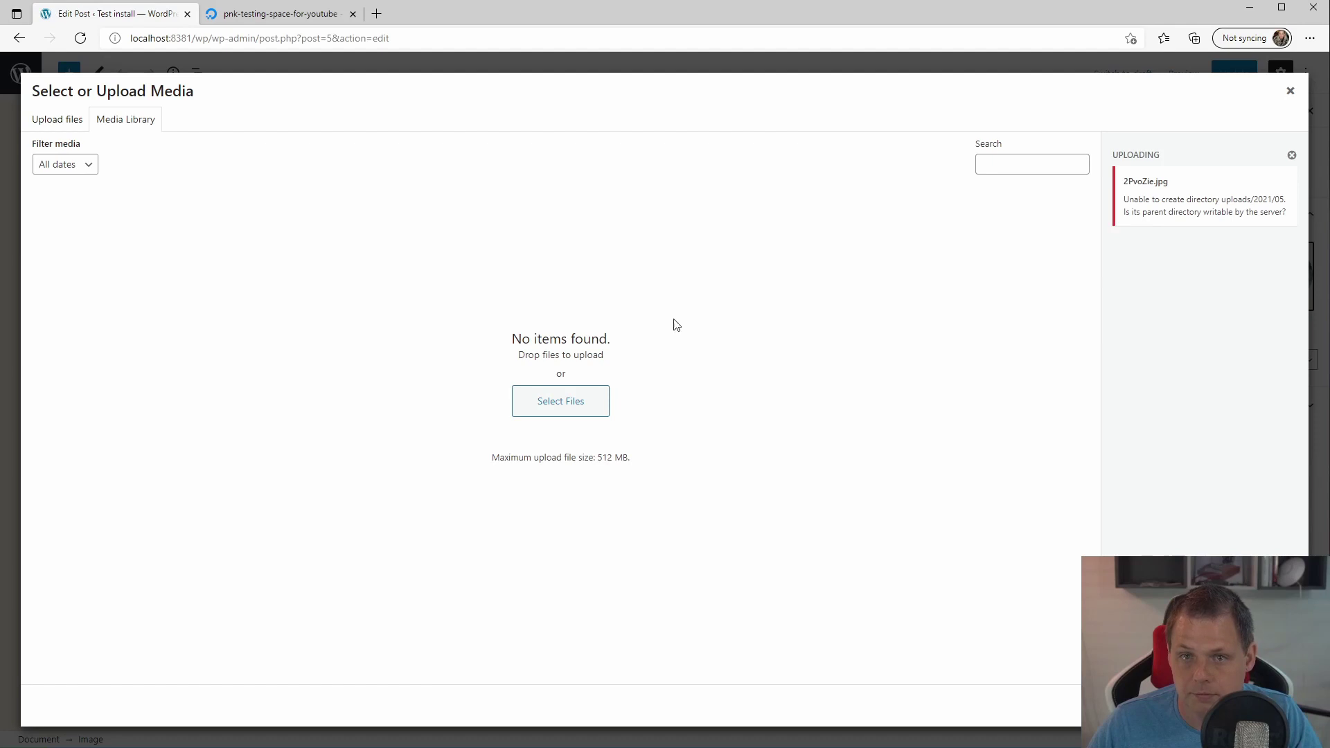
Step: Upload 2PvoZie.jpg into the image block, insert it, and update the post
key("Escape")
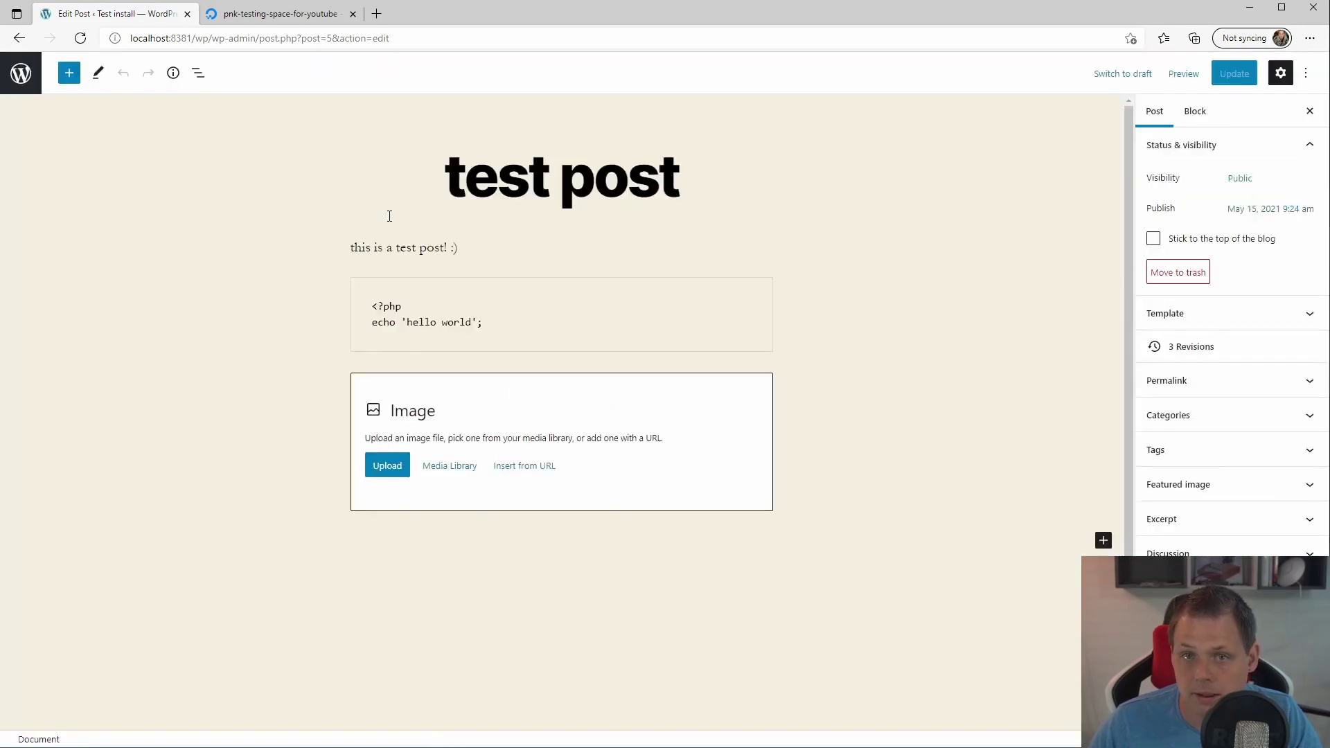
left_click(447, 466)
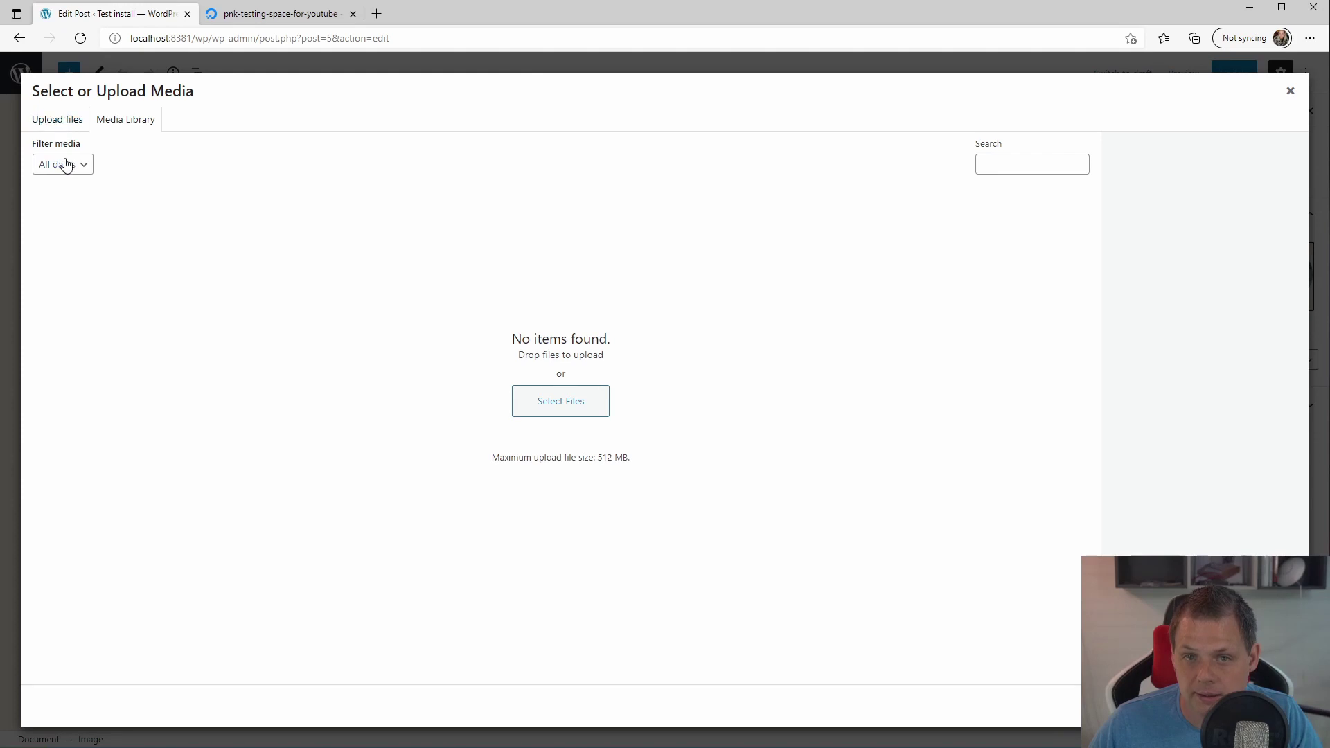
left_click(547, 398)
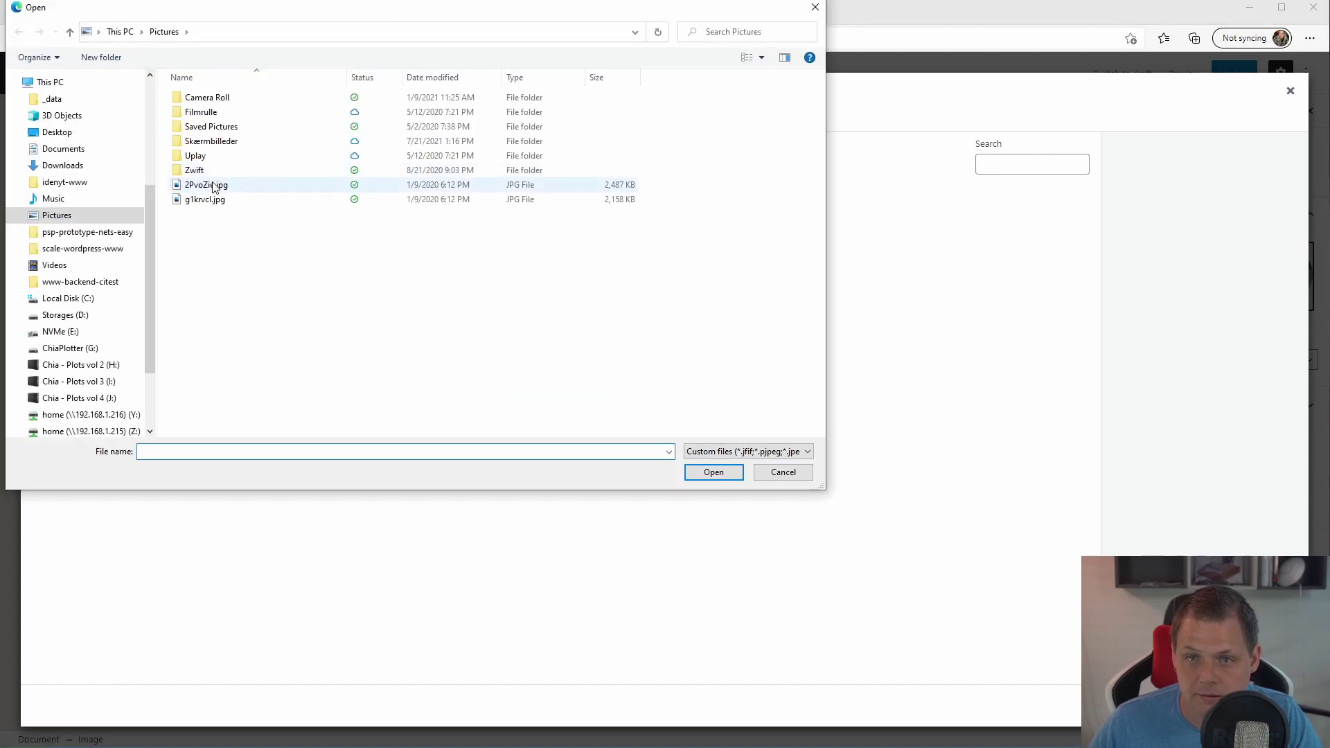
double_click(217, 189)
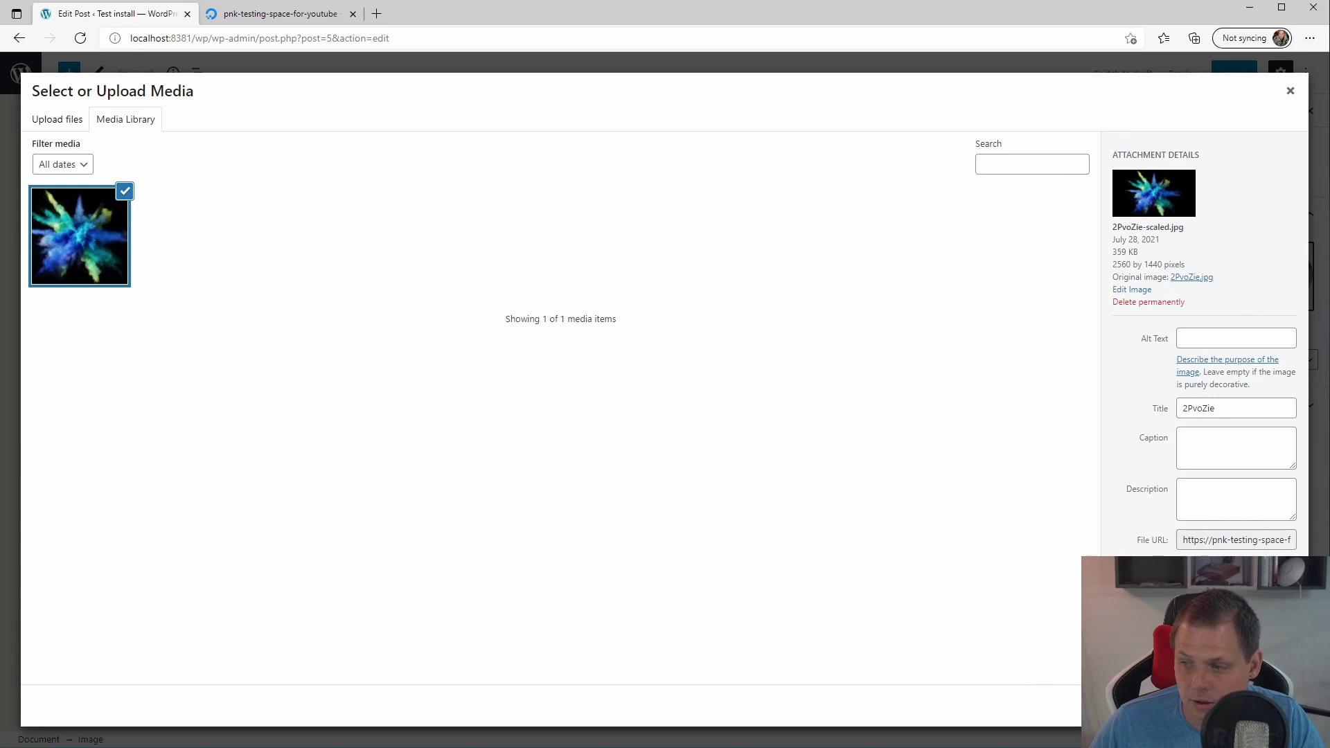
left_click(1272, 707)
left_click(1217, 68)
Step: Copy the post's web address into a new browser tab
left_click(194, 41)
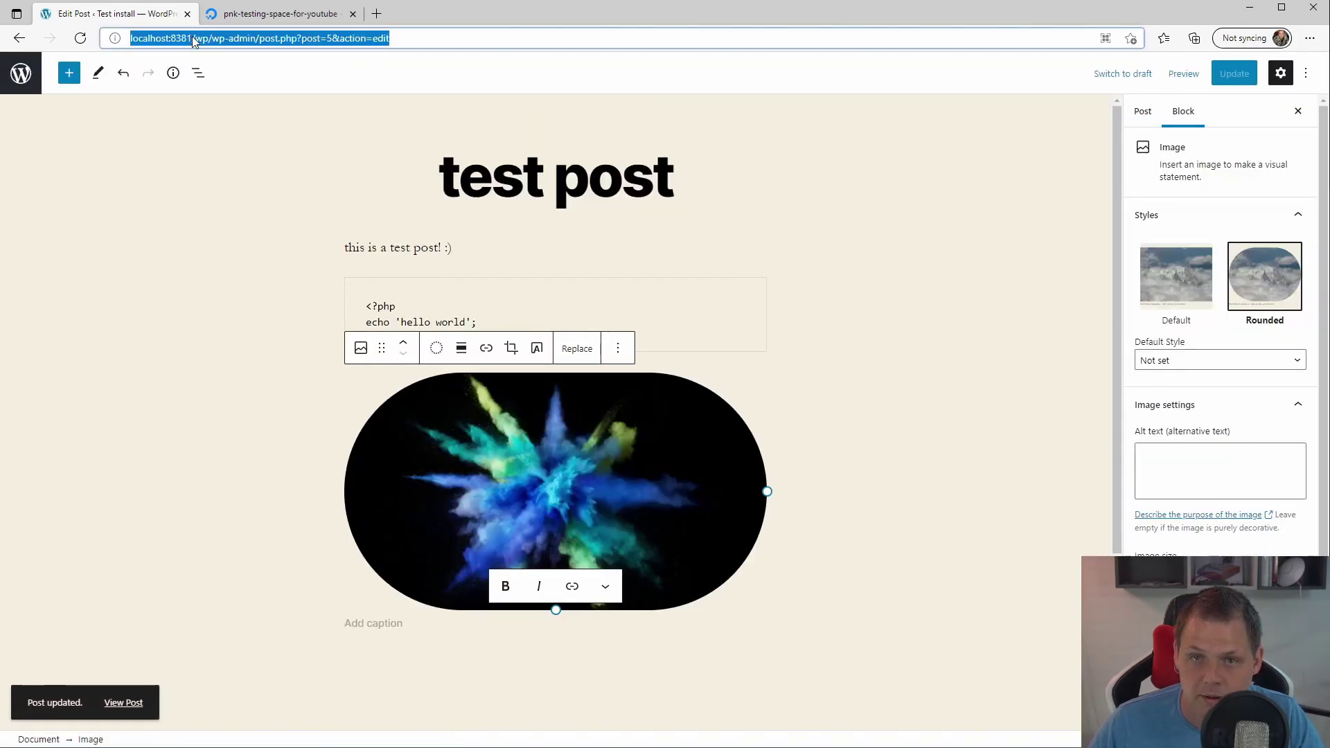
key("ctrl+c")
key("ctrl+t")
key("ctrl+v")
Step: Load the site's front page at localhost:8381 by trimming the URL path
left_click(222, 39)
key("shift+End")
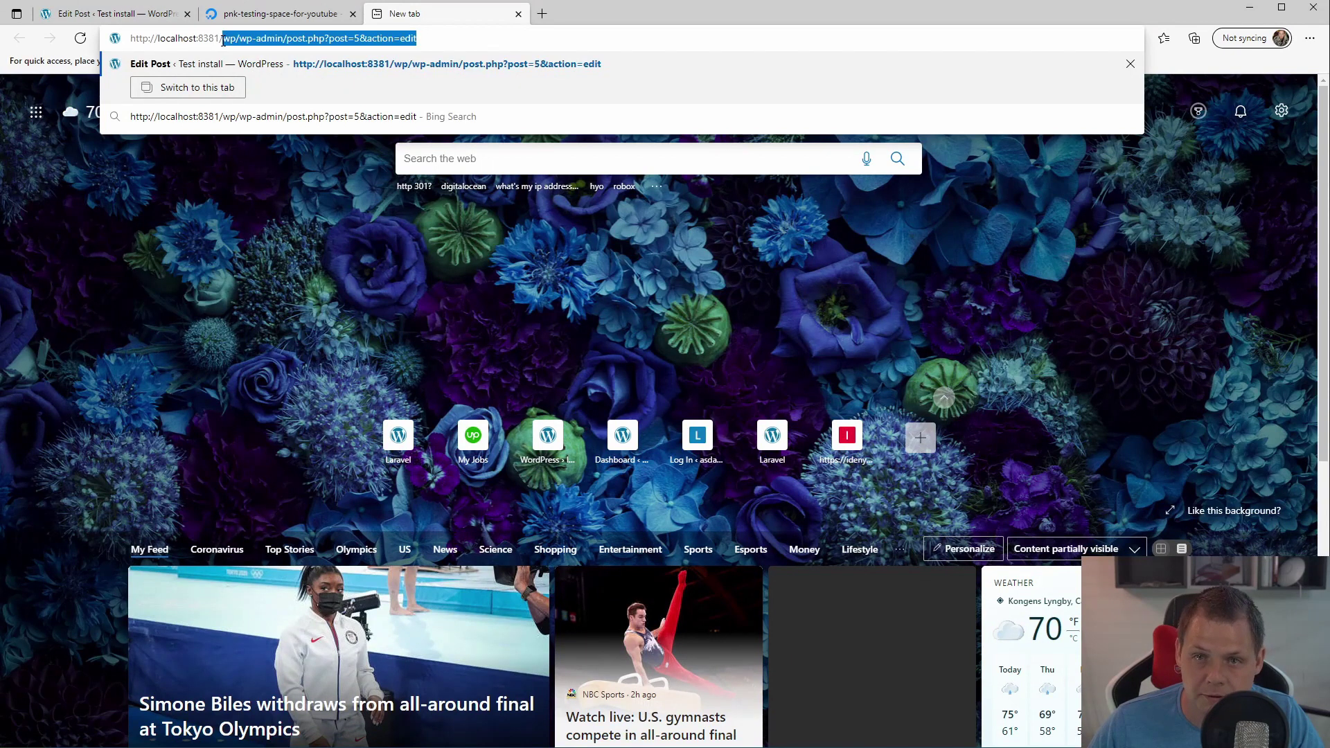
key("BackSpace")
key("Return")
scroll(845, 542, "down", 6)
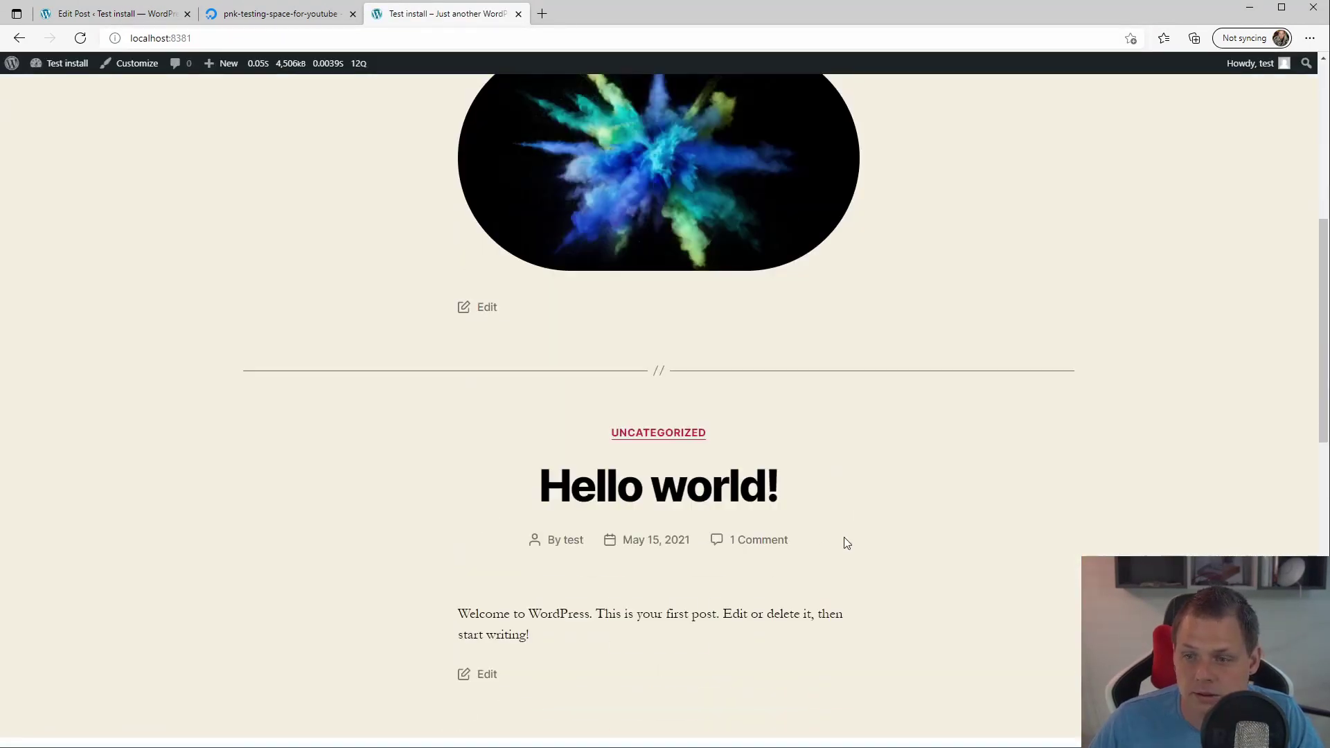
scroll(843, 542, "up", 7)
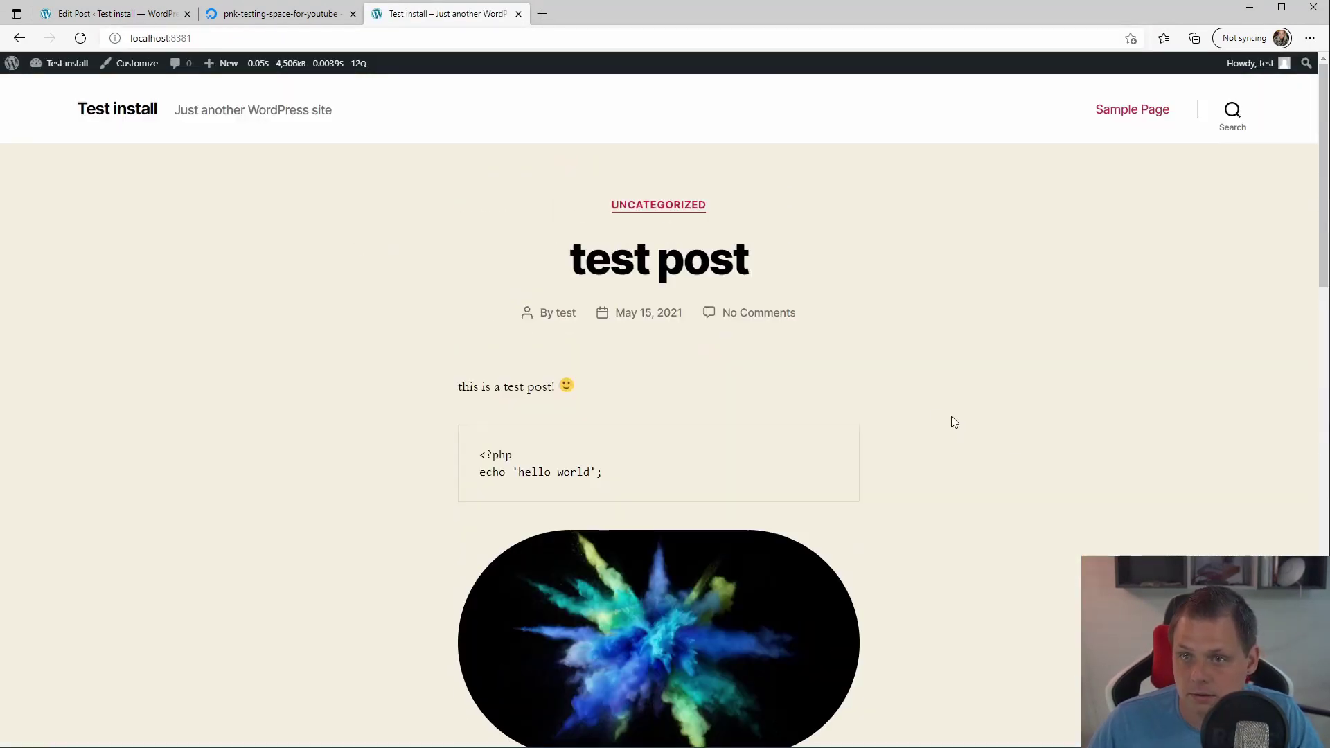
Step: Inspect the post image to confirm its src points to digitaloceanspaces.com
right_click(719, 613)
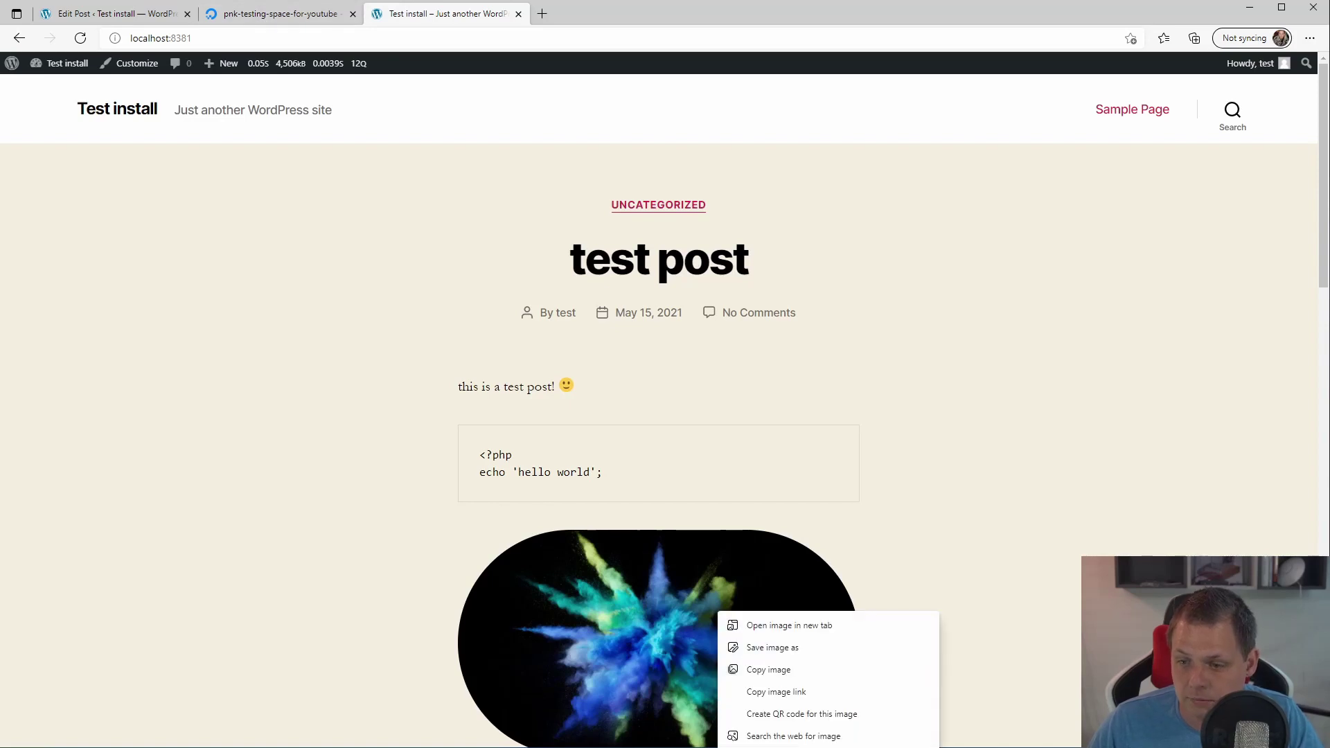
left_click(763, 746)
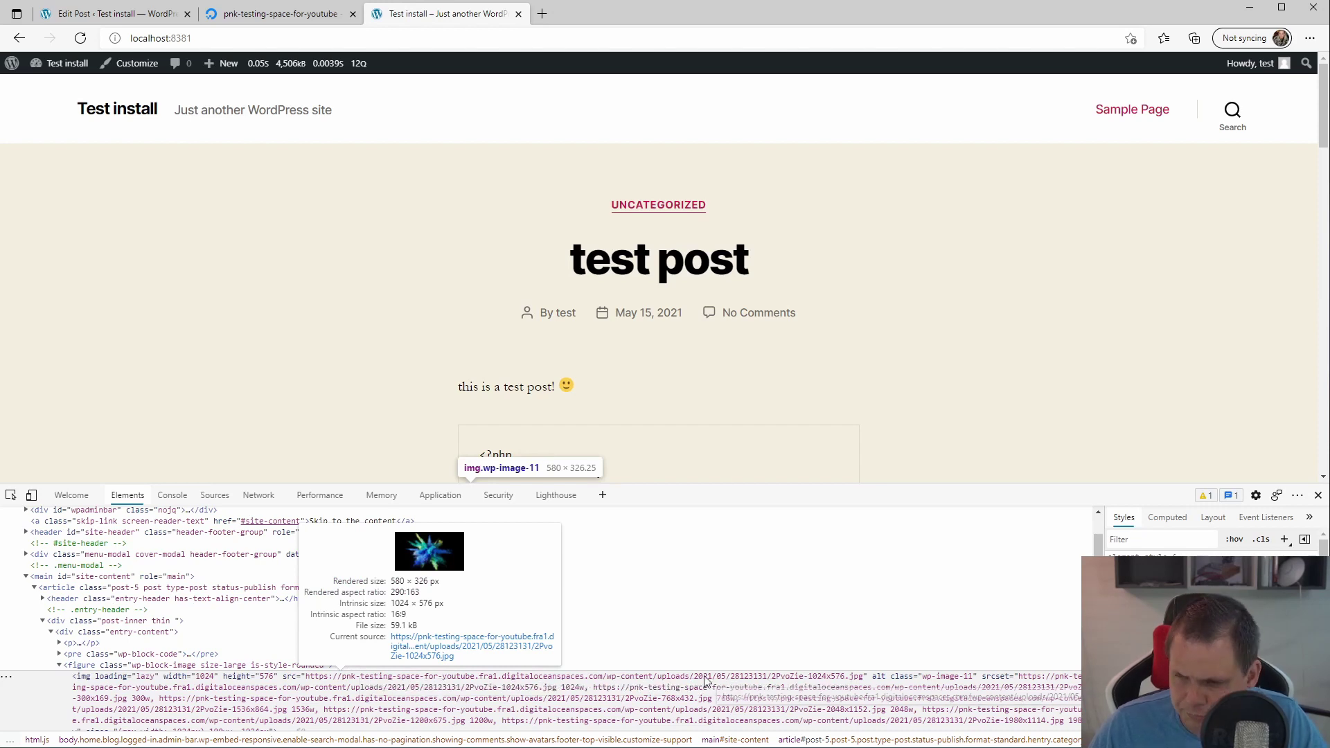
left_click(1318, 495)
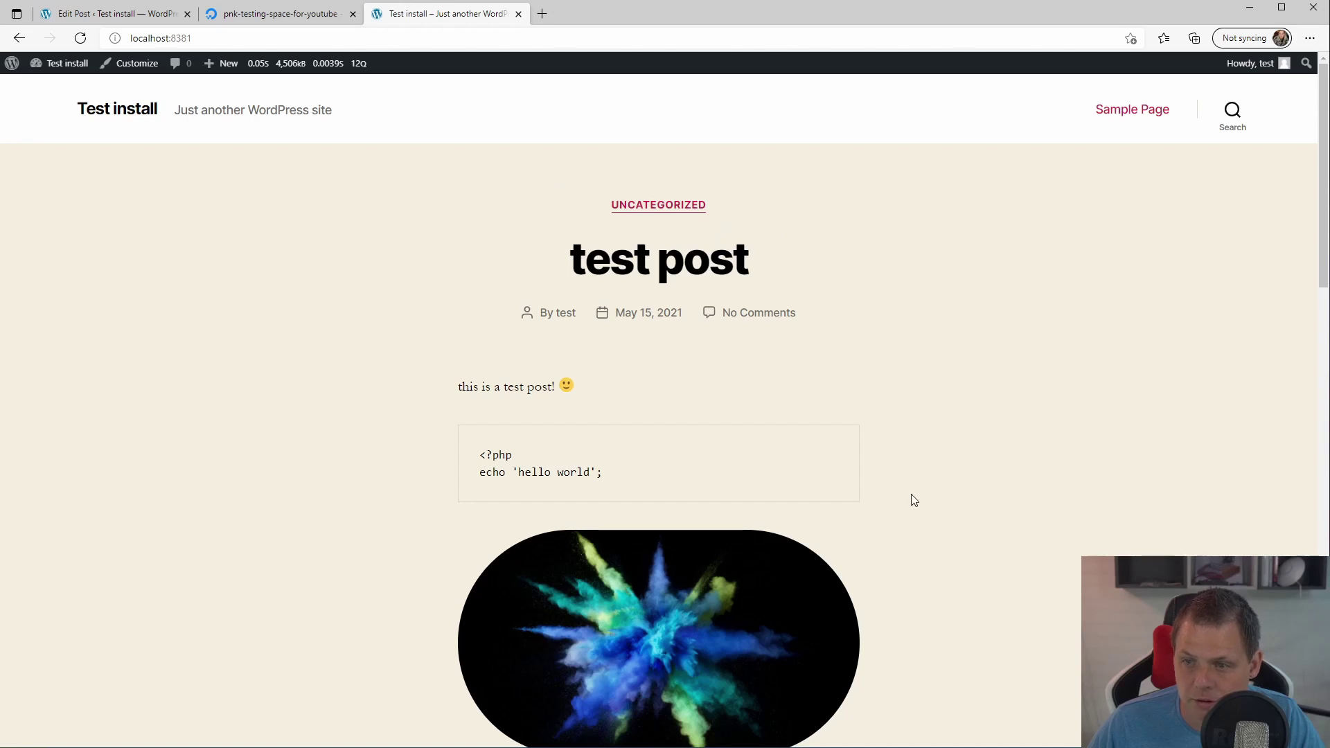
scroll(912, 499, "down", 6)
scroll(912, 497, "up", 6)
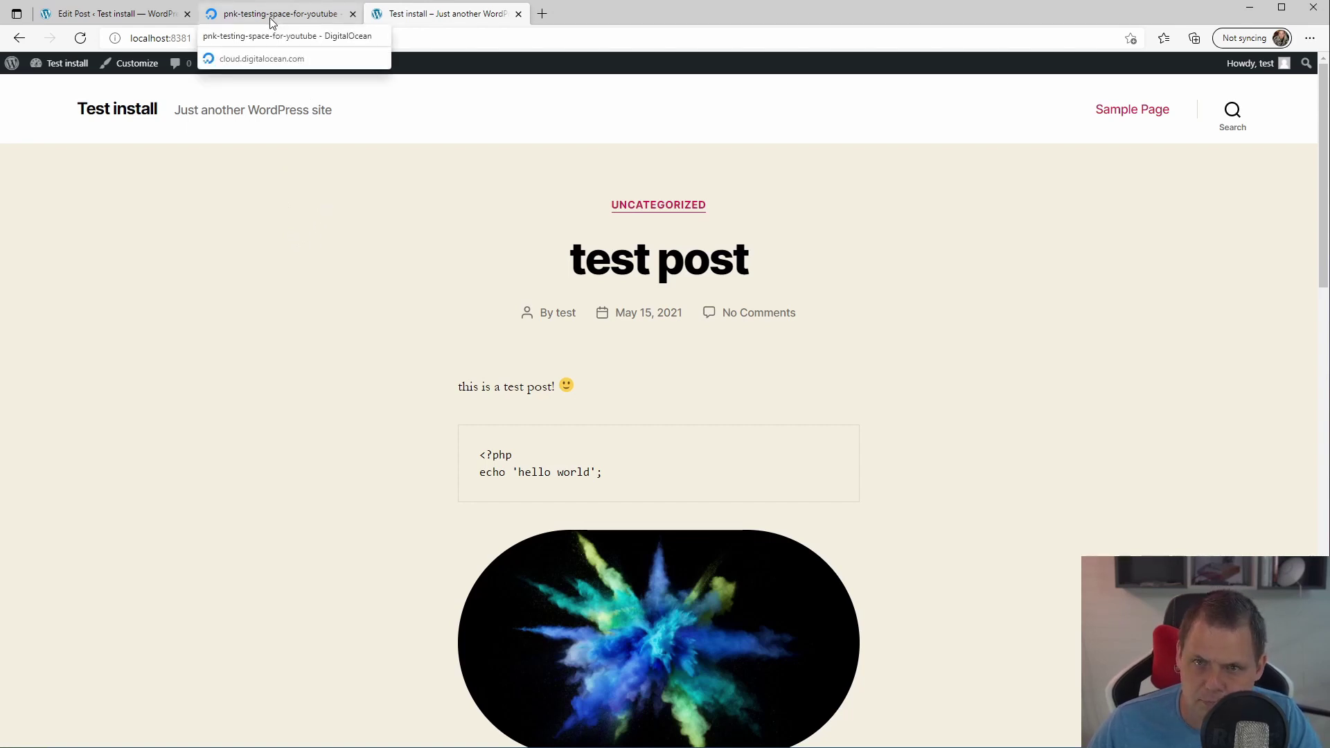
Step: Review the Spaces access key on DigitalOcean's API page
left_click_drag(447, 14, 238, 15)
left_click(406, 23)
left_click(480, 267)
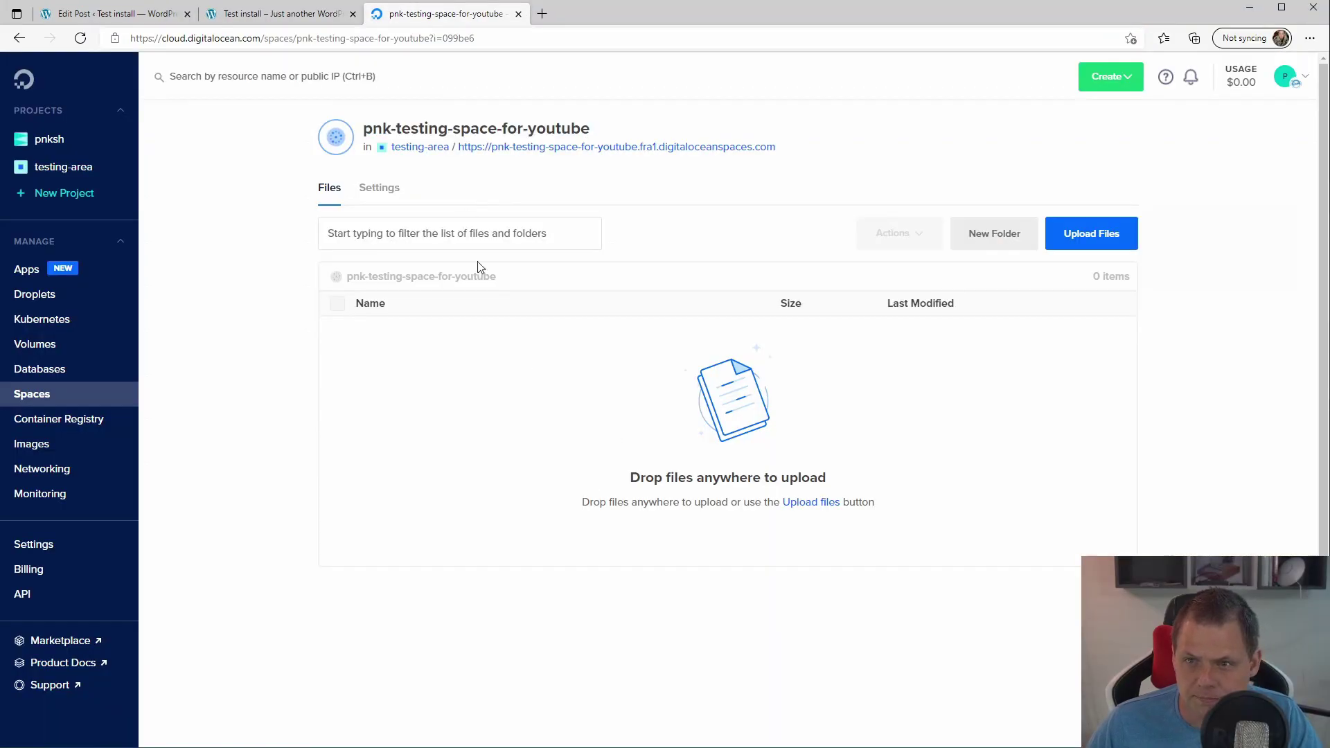
left_click(25, 594)
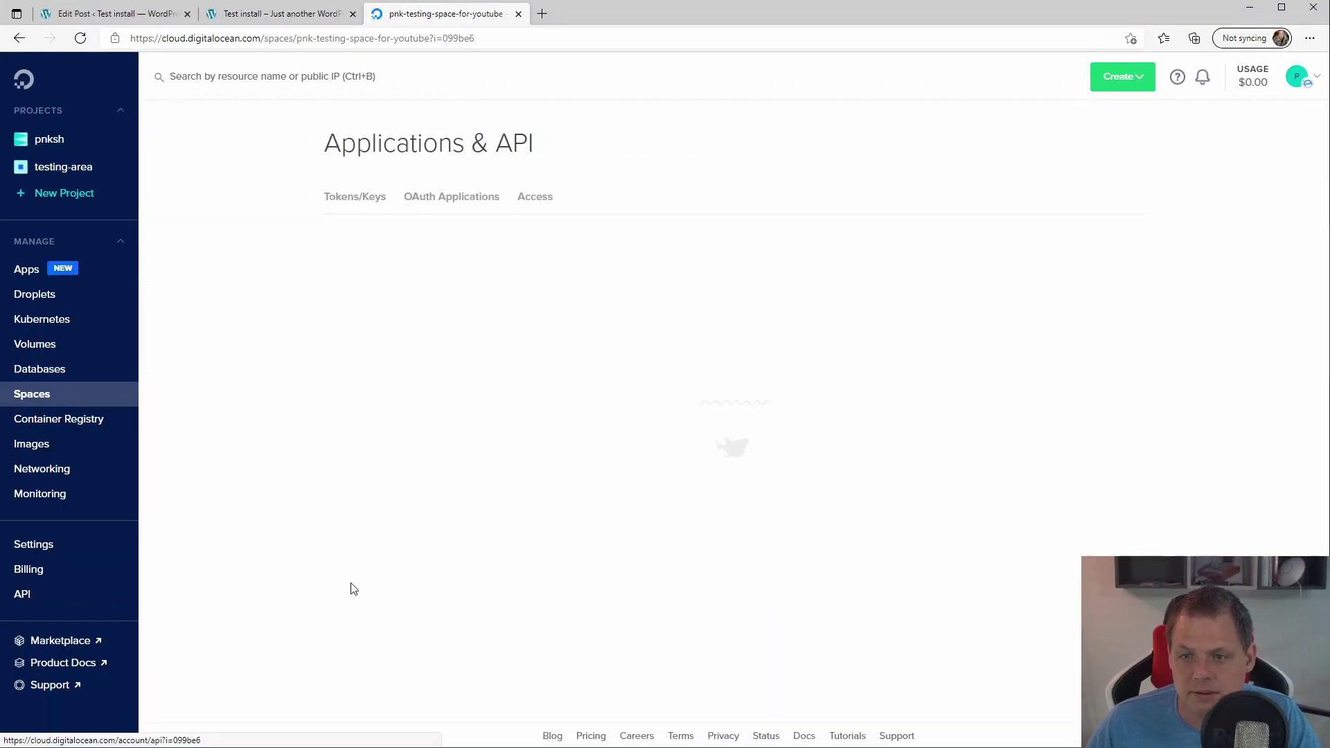
scroll(667, 559, "down", 3)
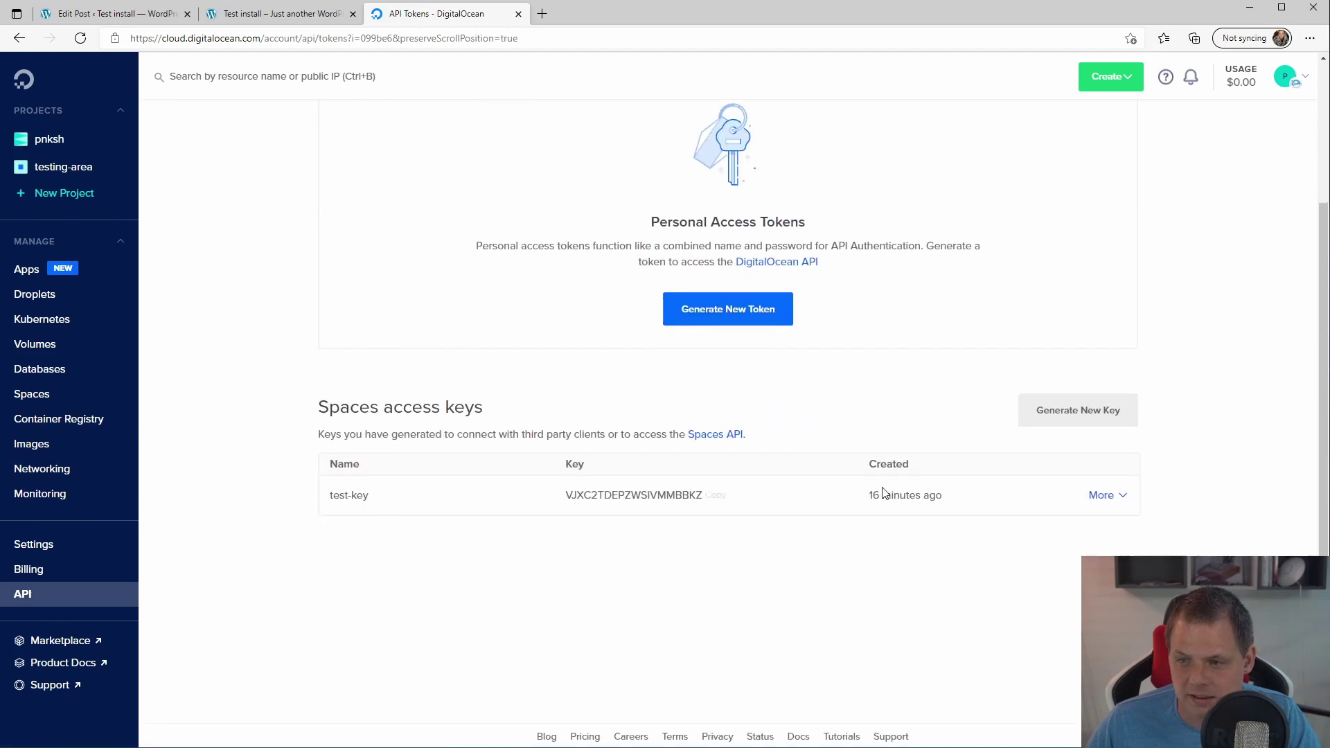
Step: Check the Space now holds 10 items totalling 3.5 MB, then return to WordPress
left_click(44, 396)
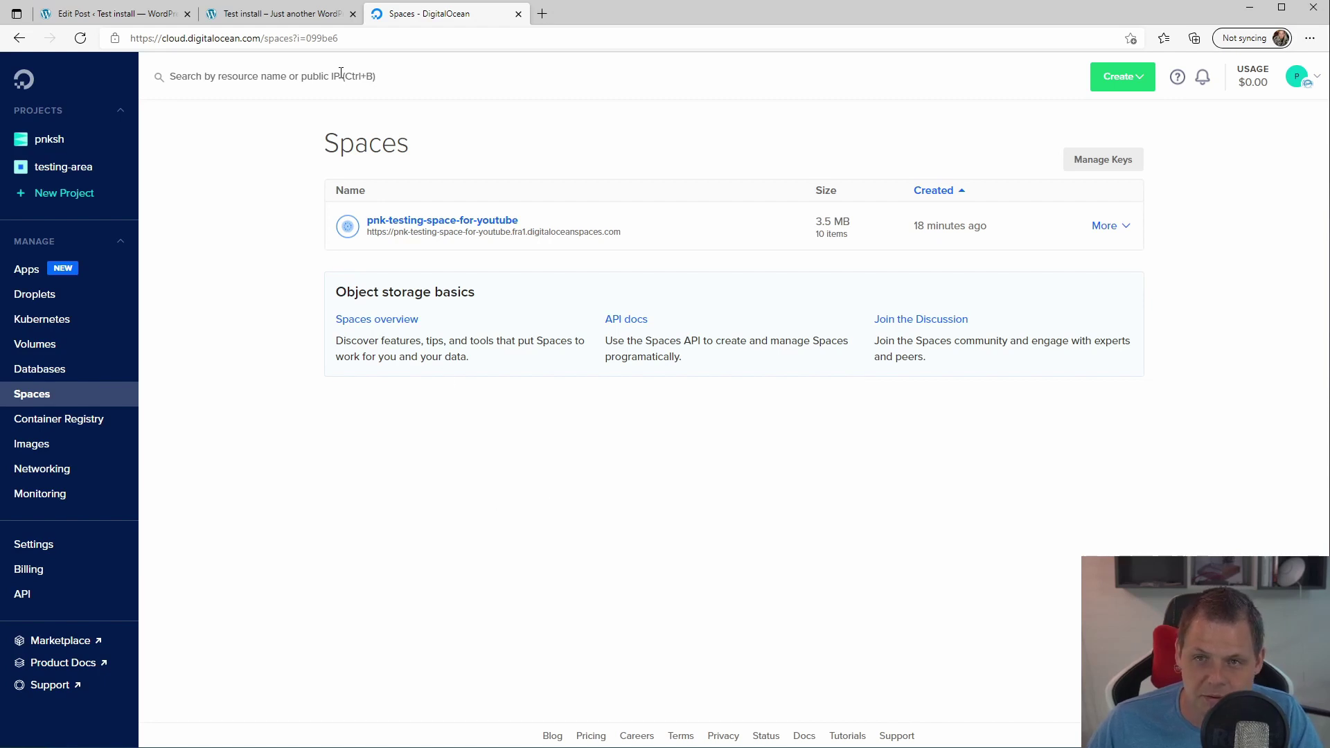
left_click(273, 21)
left_click(143, 19)
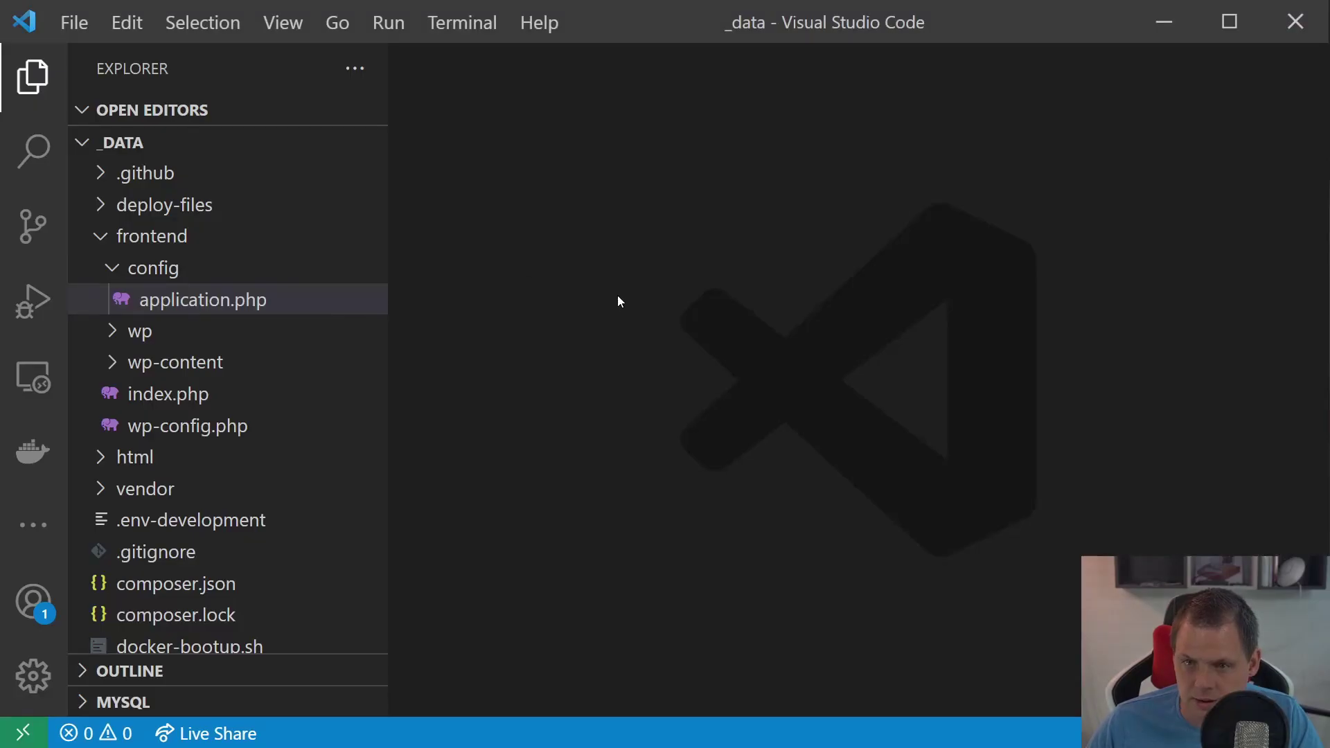
Step: Cut the AS3CF_SETTINGS block from application.php and create config/as3cf.php
left_click(156, 305)
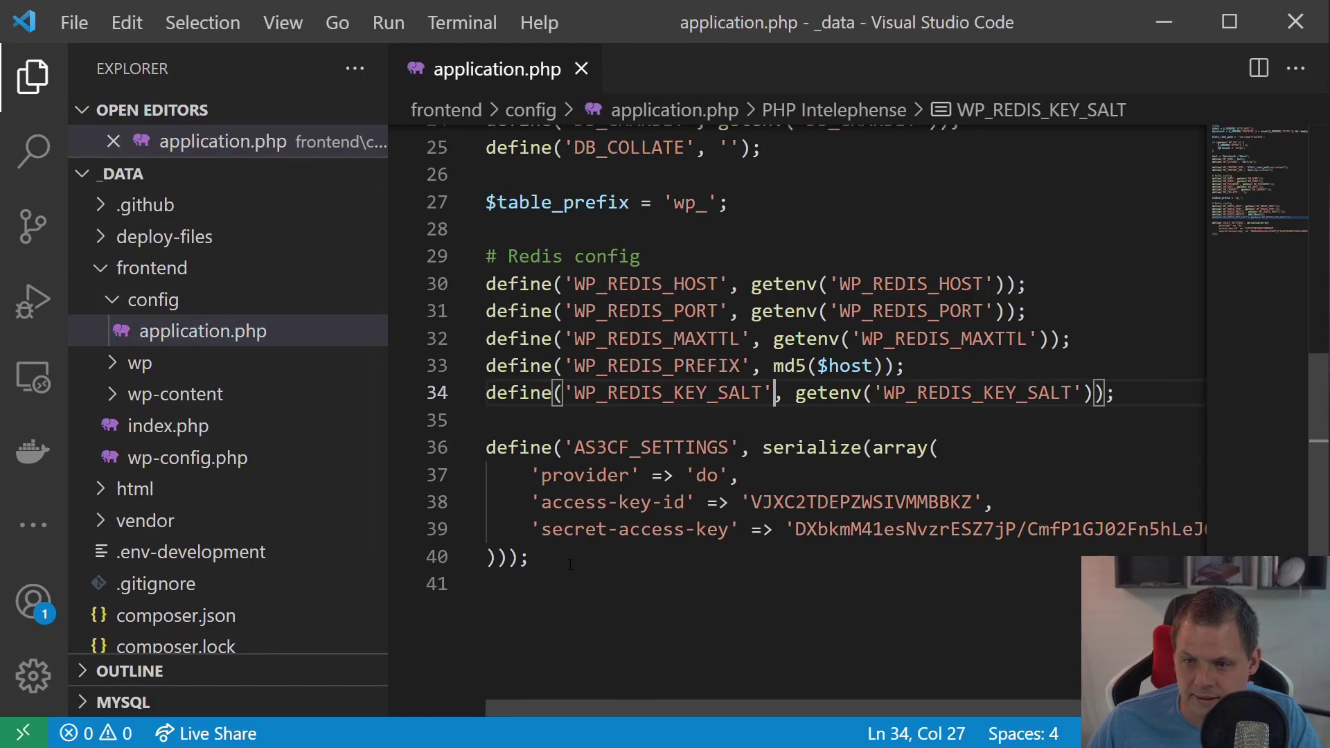
left_click_drag(831, 558, 486, 448)
key("ctrl+c")
key("BackSpace")
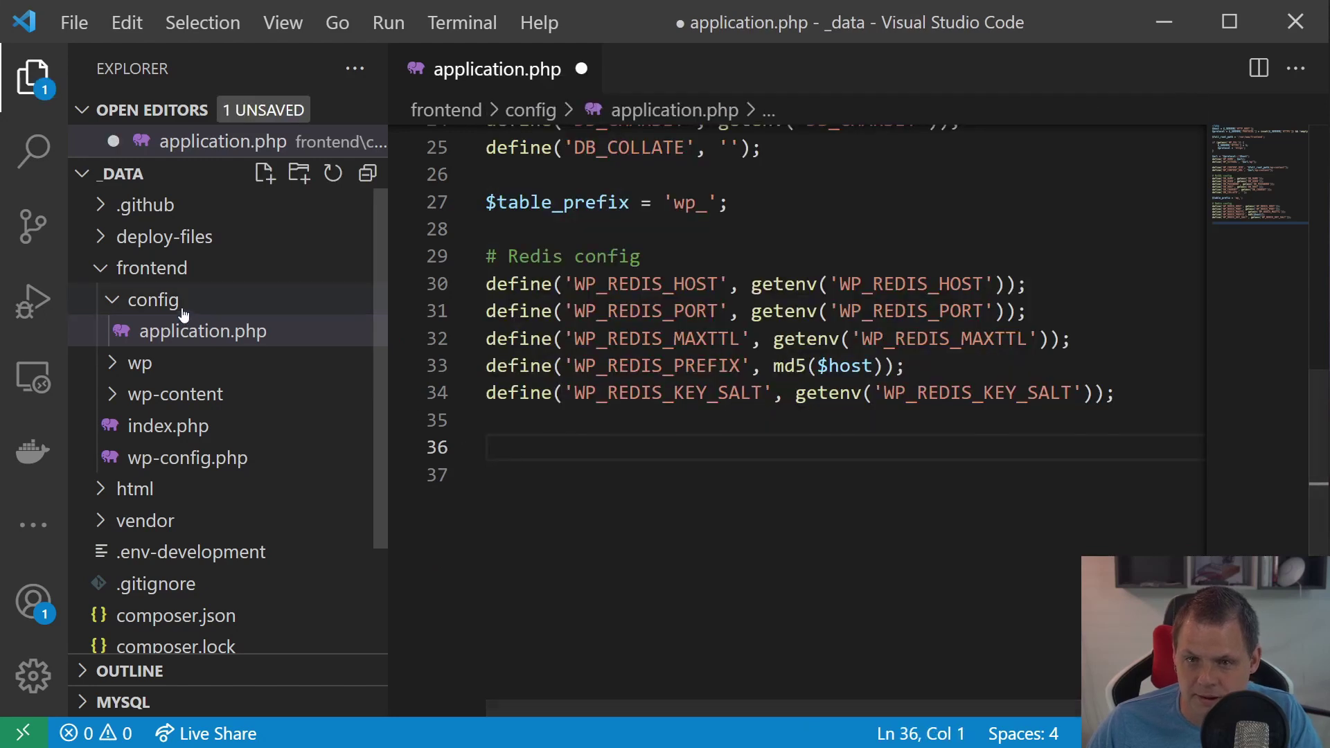
right_click(209, 331)
left_click(284, 182)
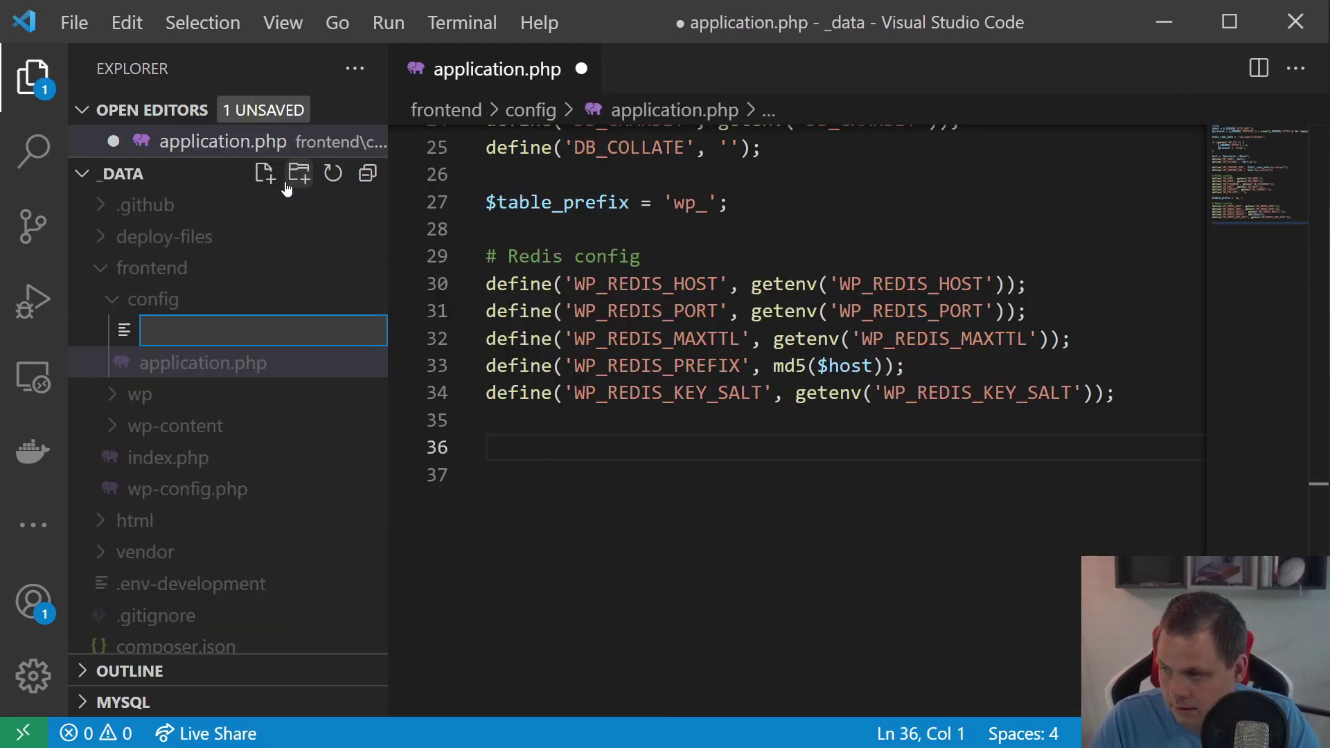
type("as3")
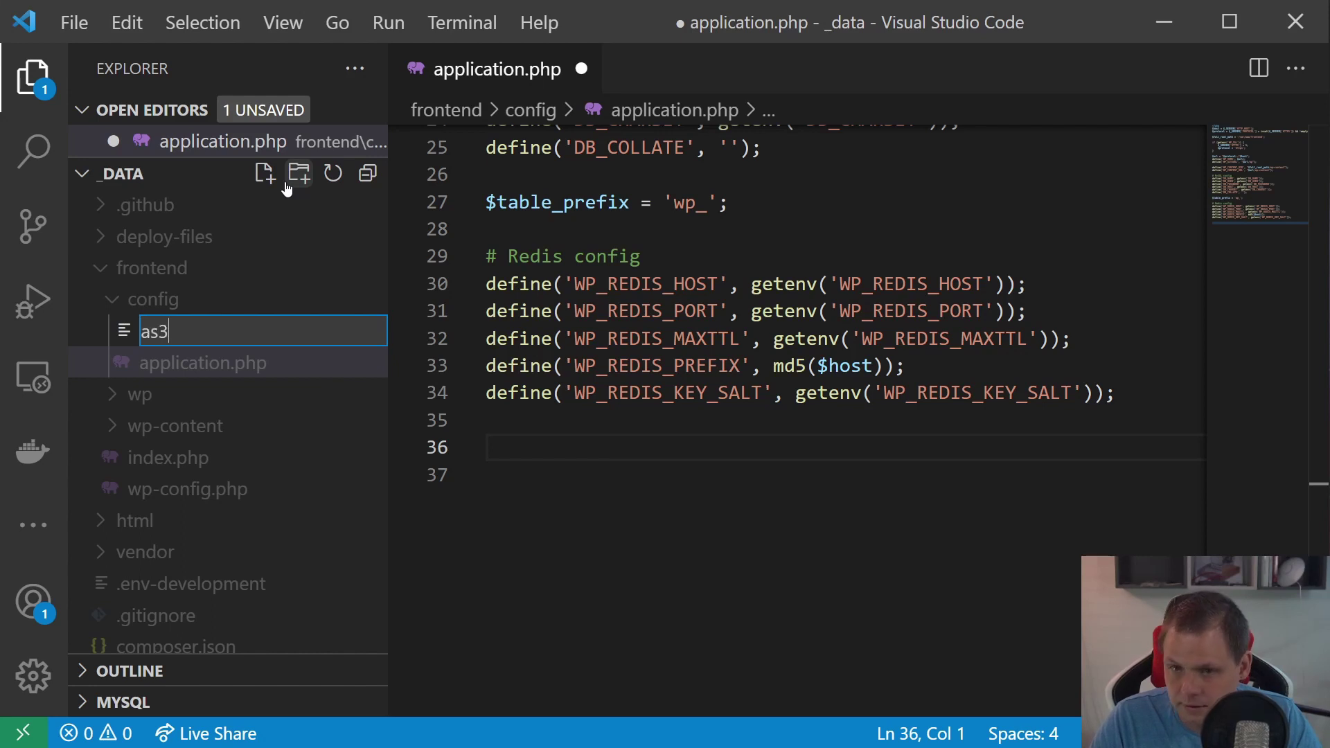
type("cf.")
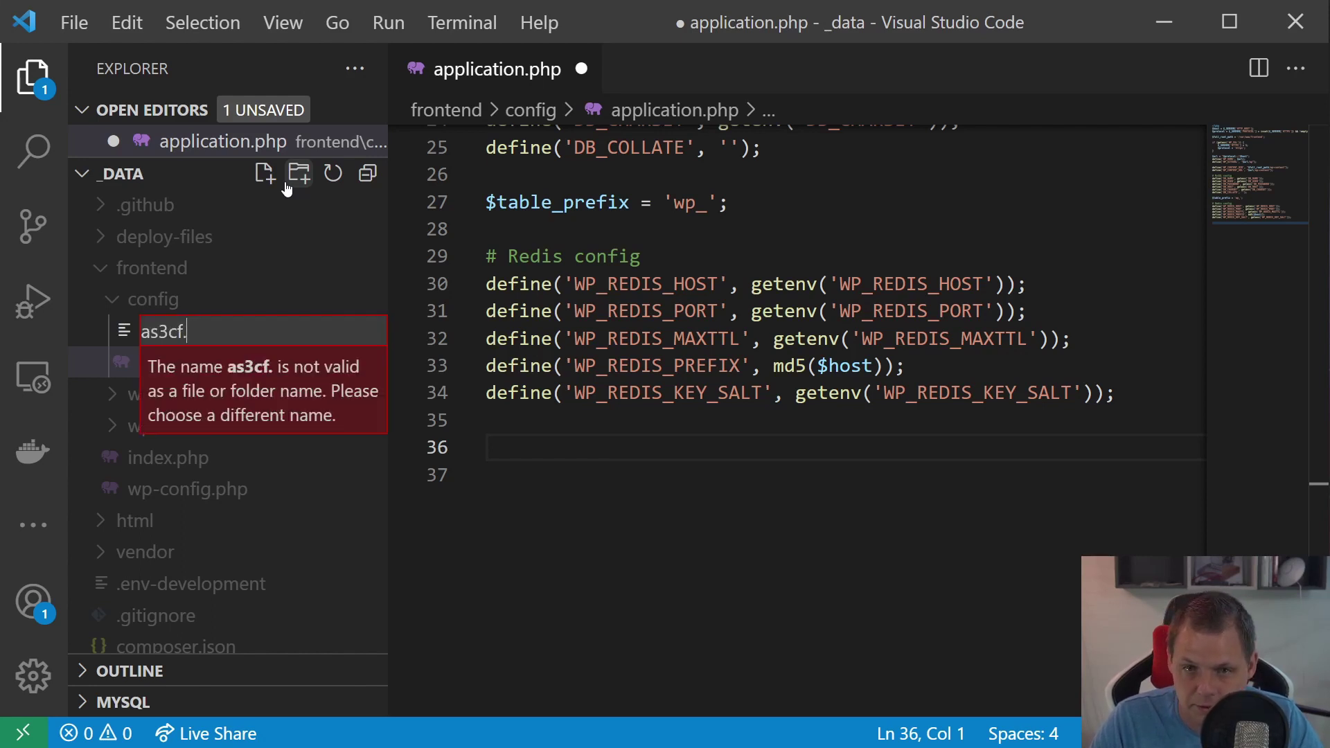
type("php")
key("Return")
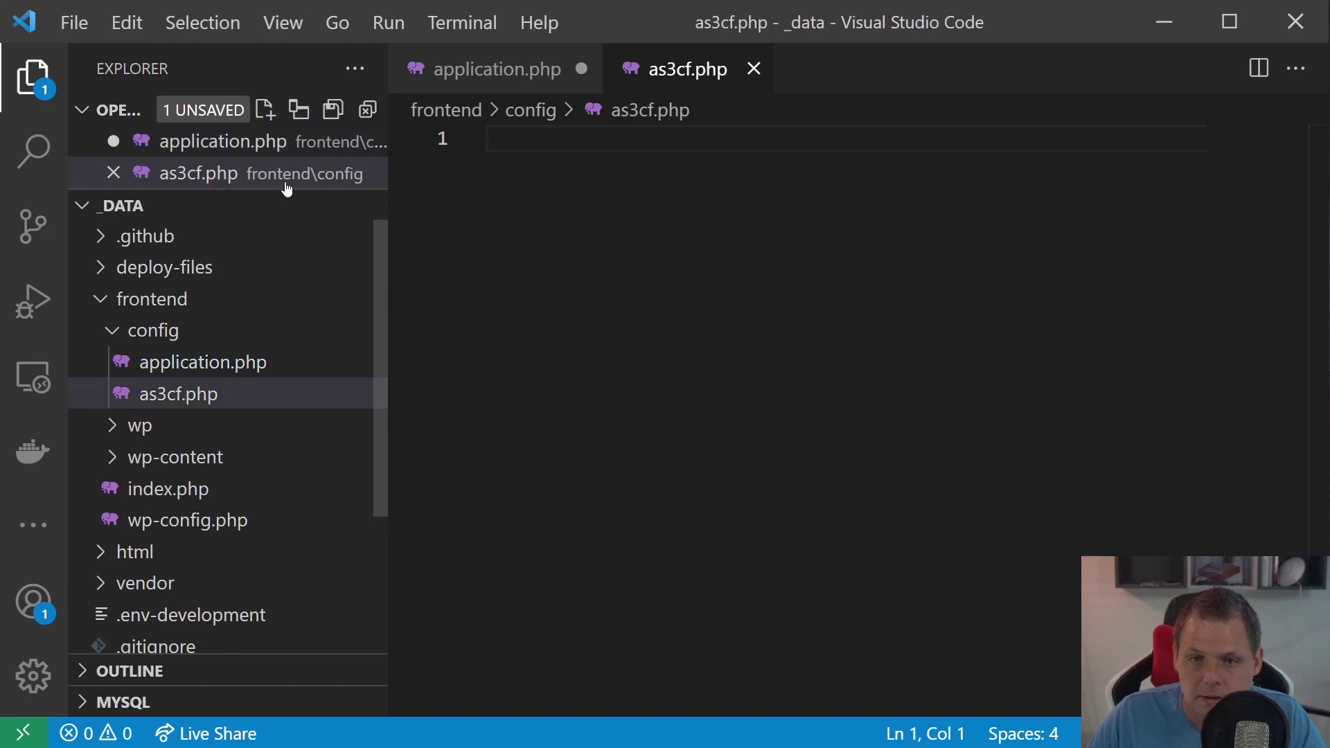
Step: Paste the block into as3cf.php below a <?php opening tag and save it
key("ctrl+v")
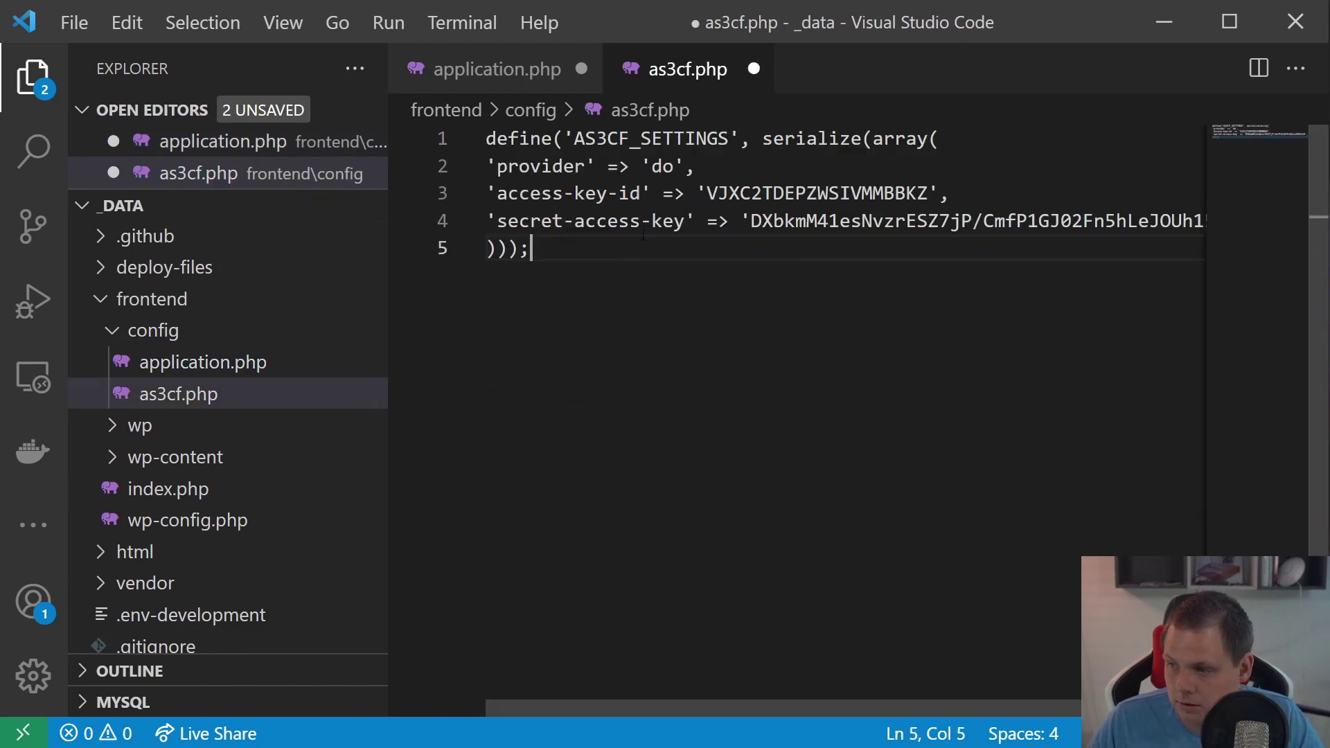
key("ctrl+Home")
type("<?php")
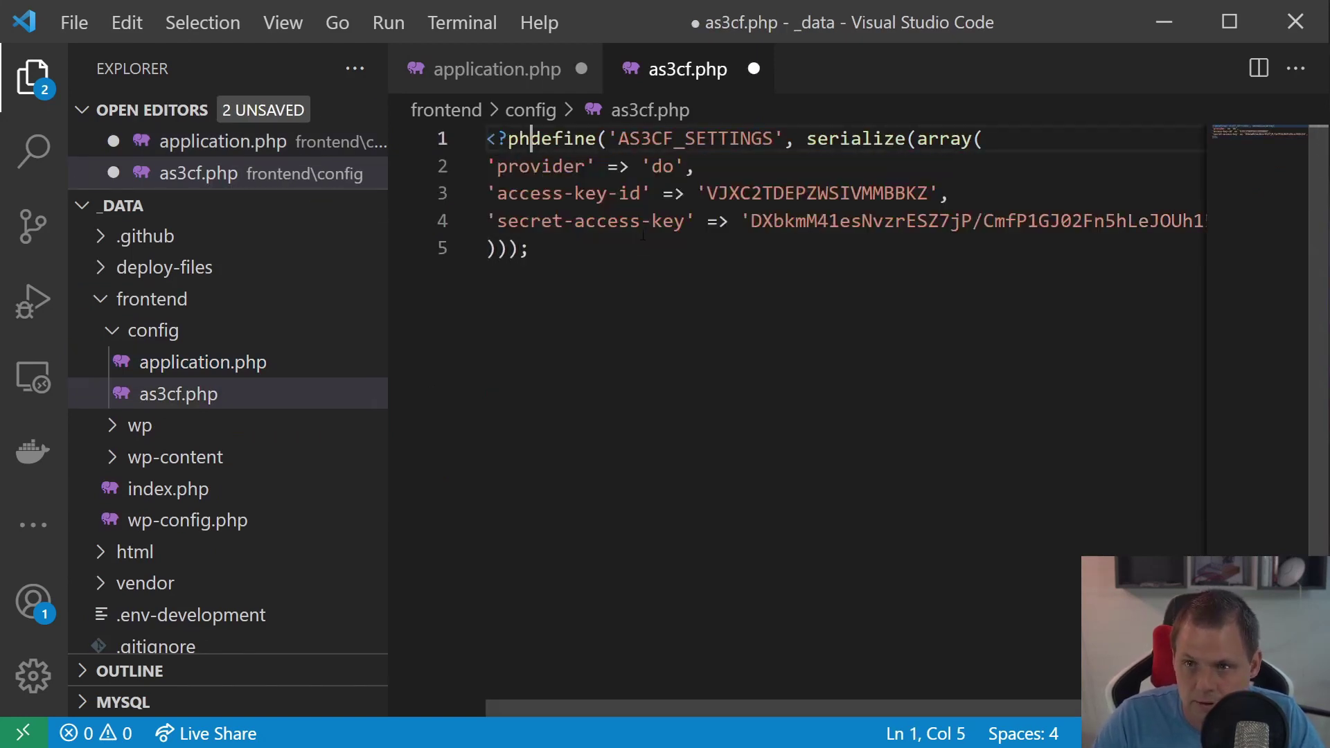
key("Return")
key("ctrl+s")
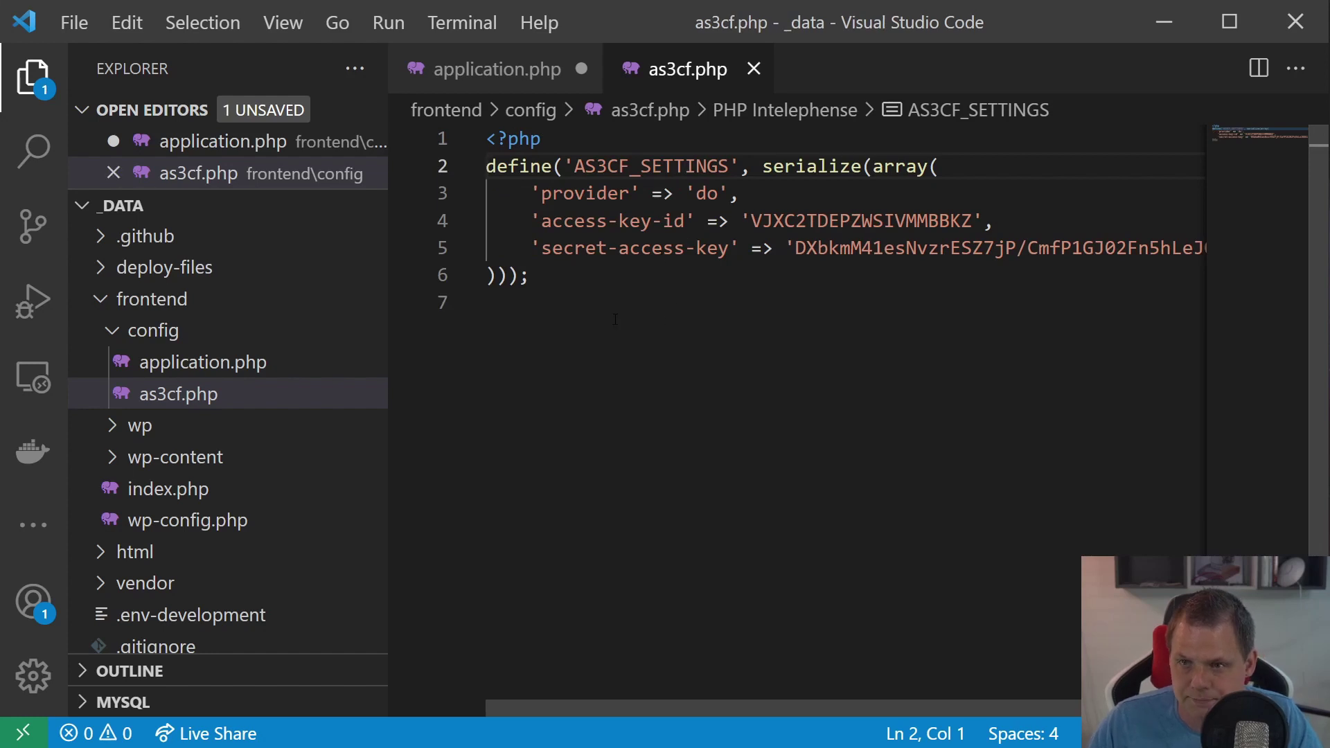
key("ctrl+End")
key("ctrl+Tab")
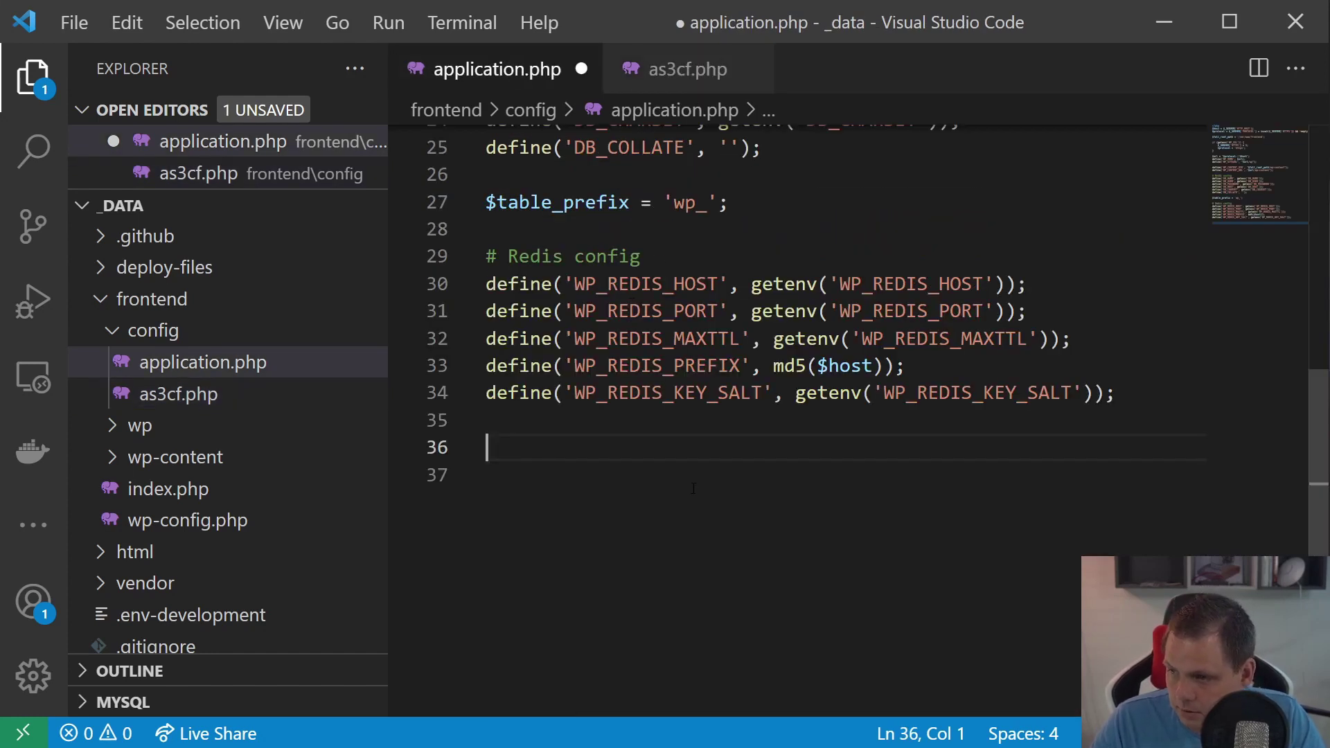
Step: Complete line 36 as require_once($full_root_path . '/config/as3cf.php'); and save application.php
type("req")
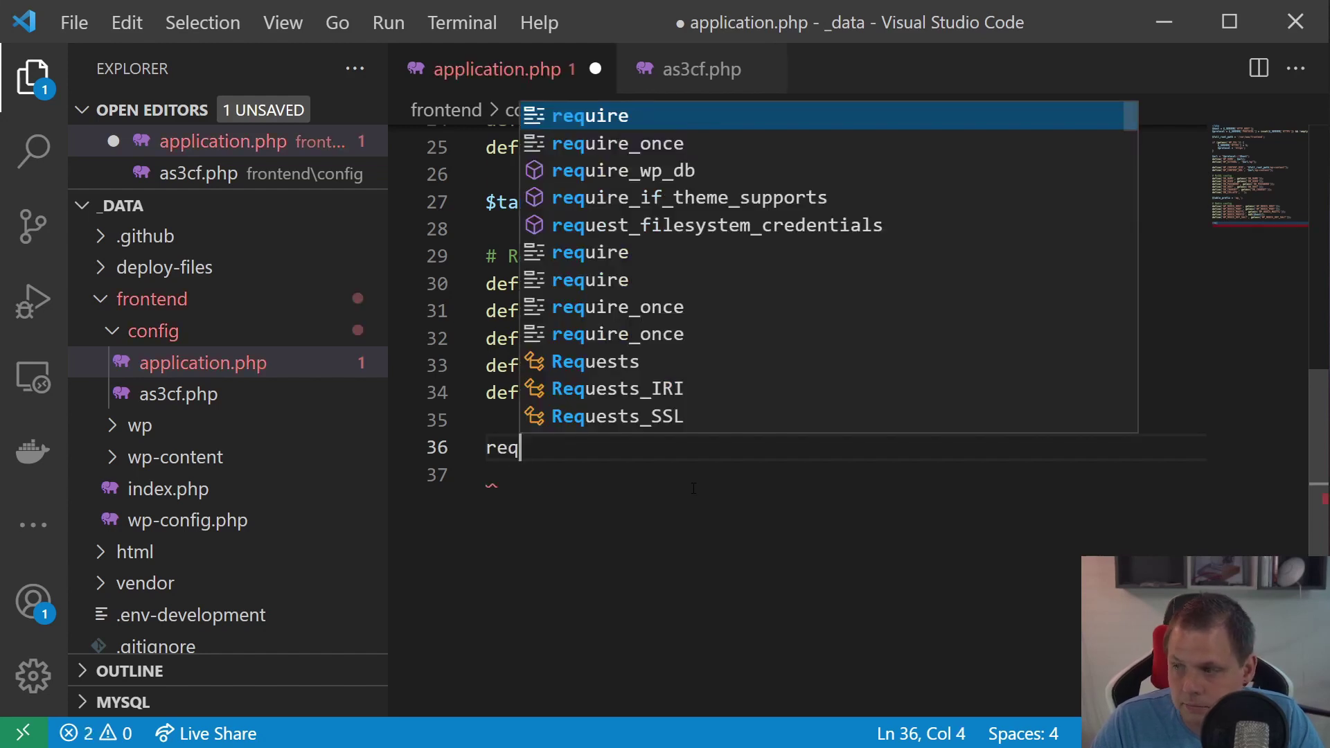
key("Down")
key("Return")
type("(")
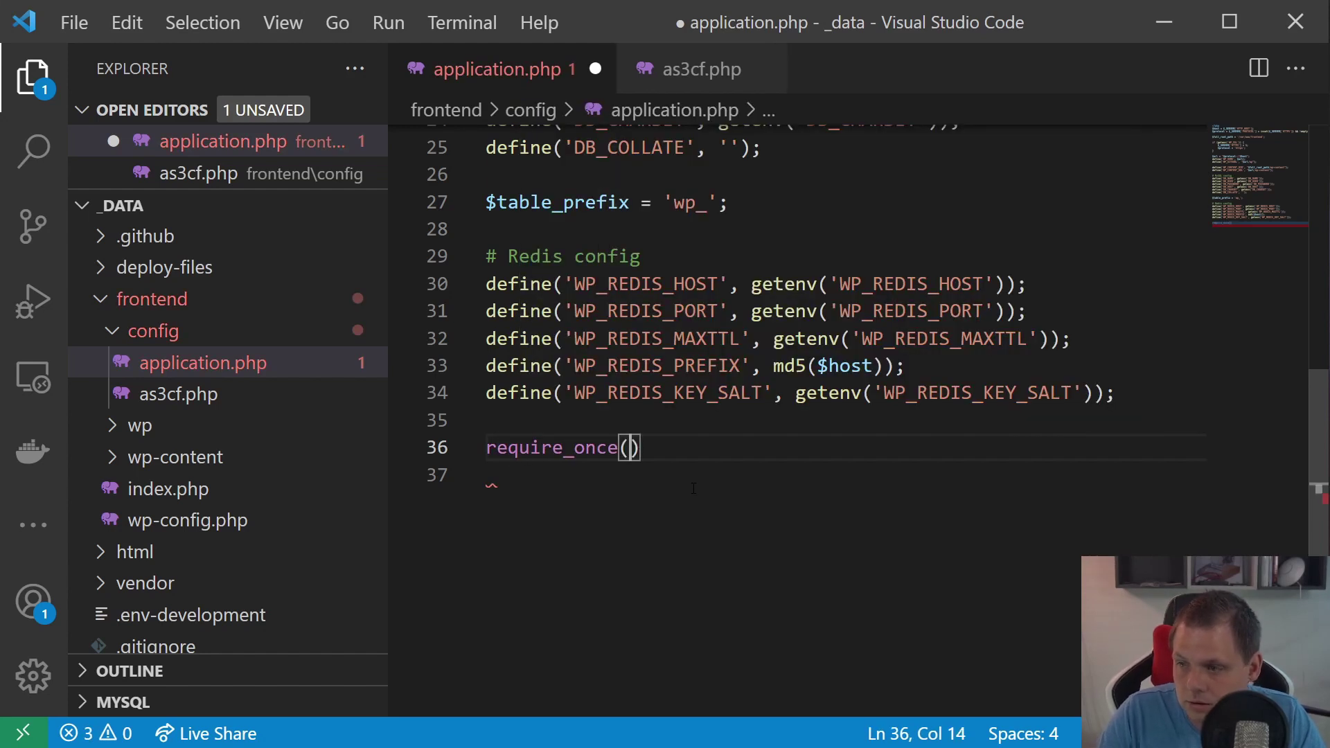
type("$full_root_path")
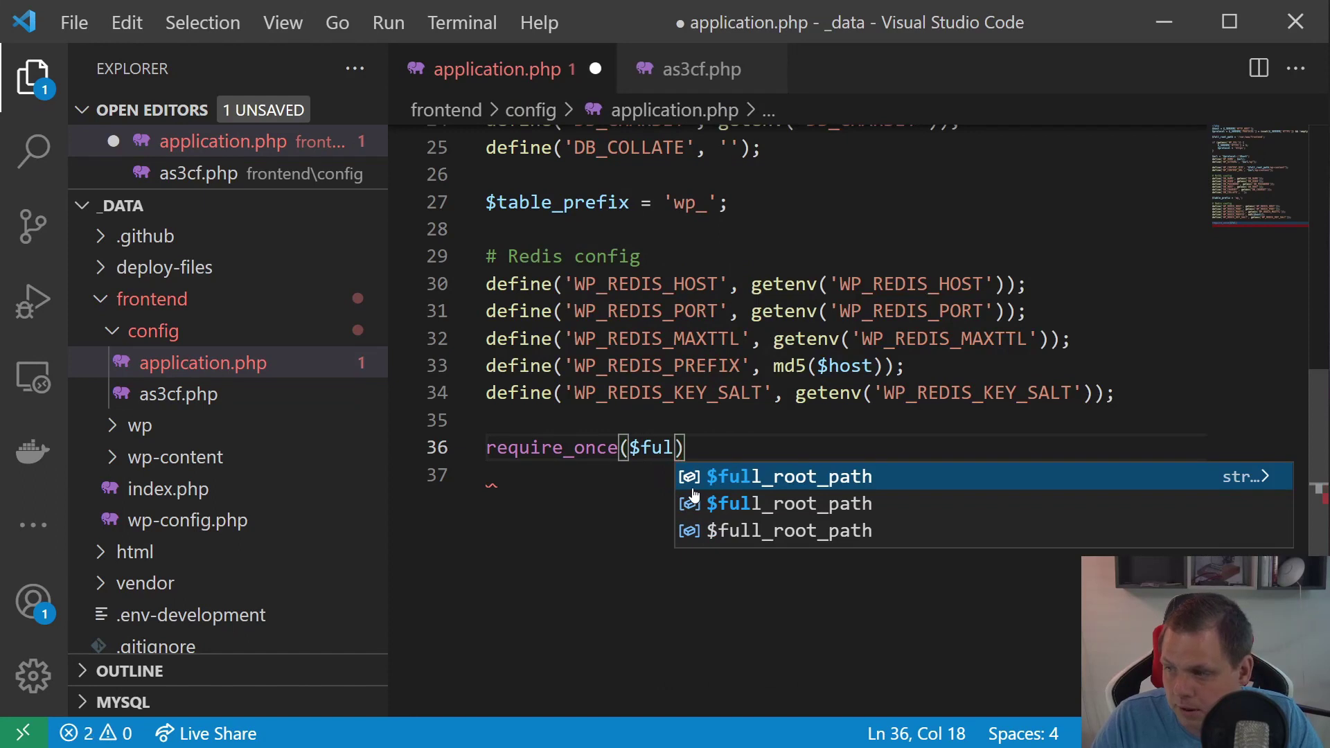
type(" '/")
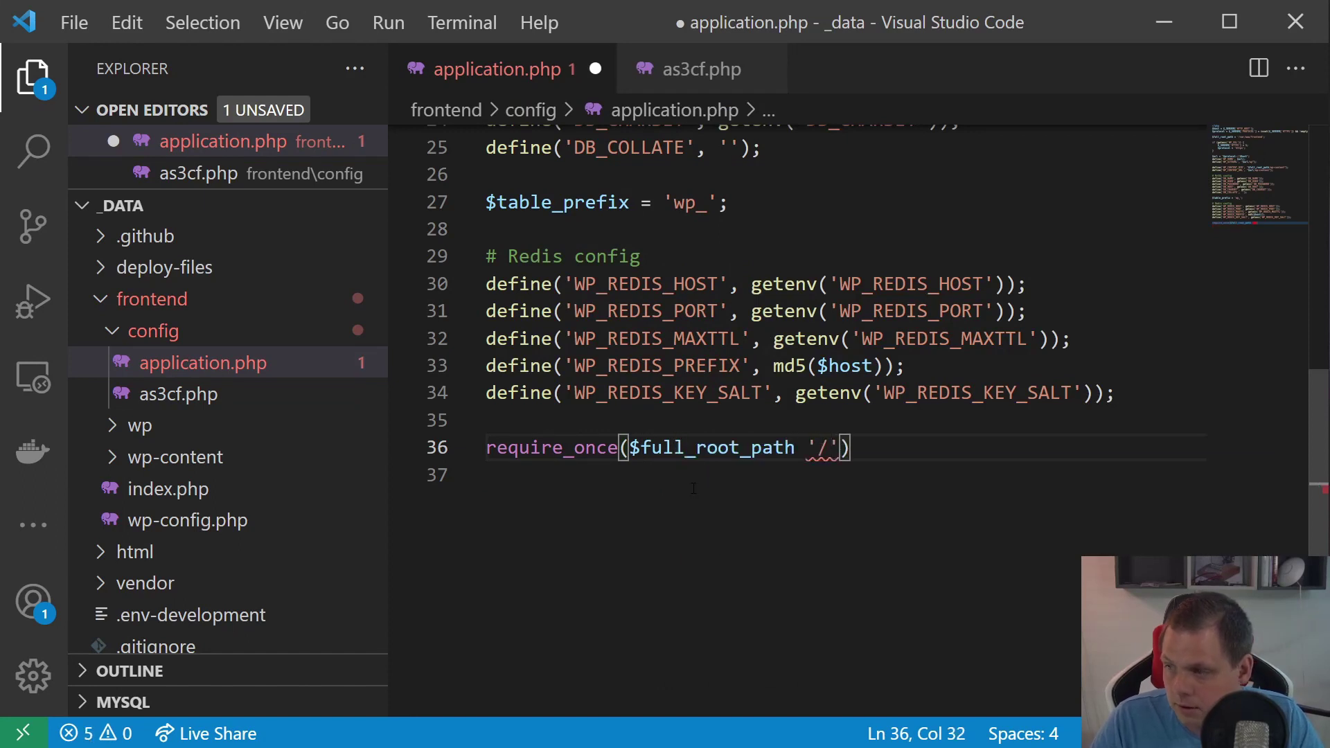
type("config")
type("/as3cf")
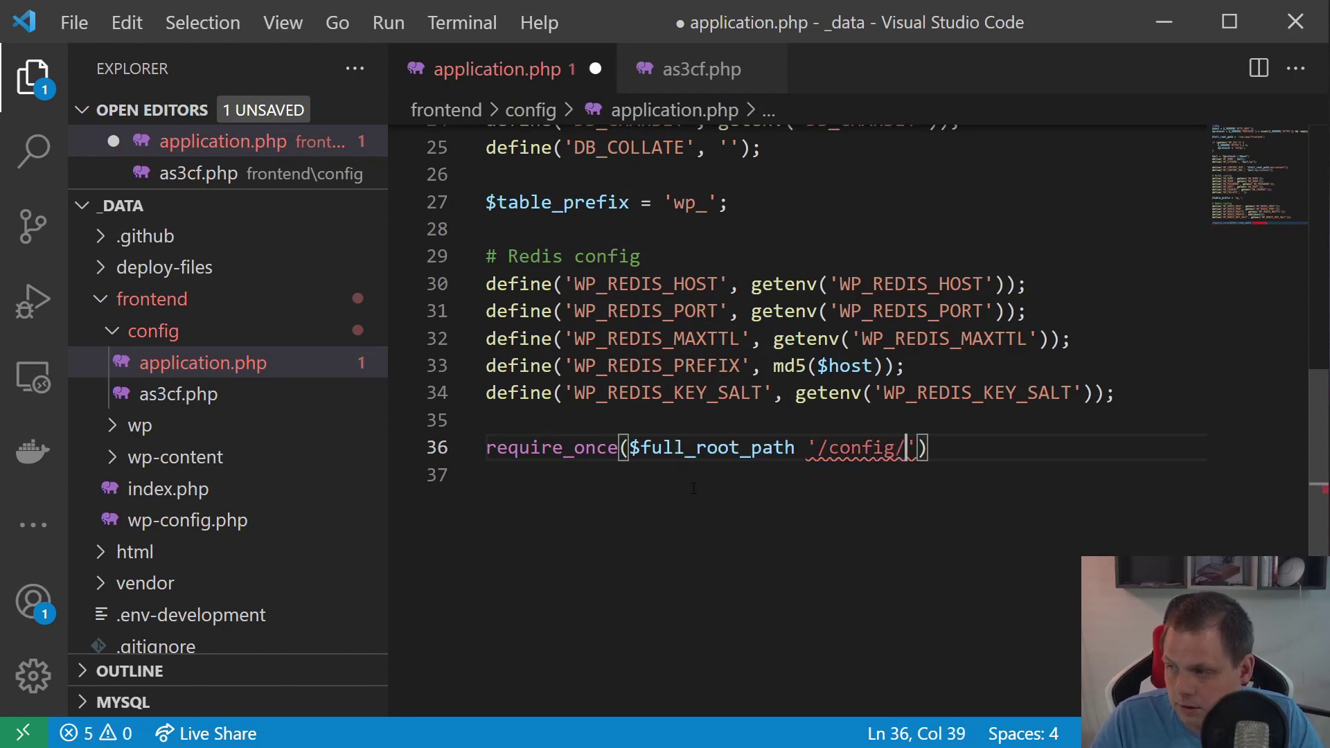
type(".php")
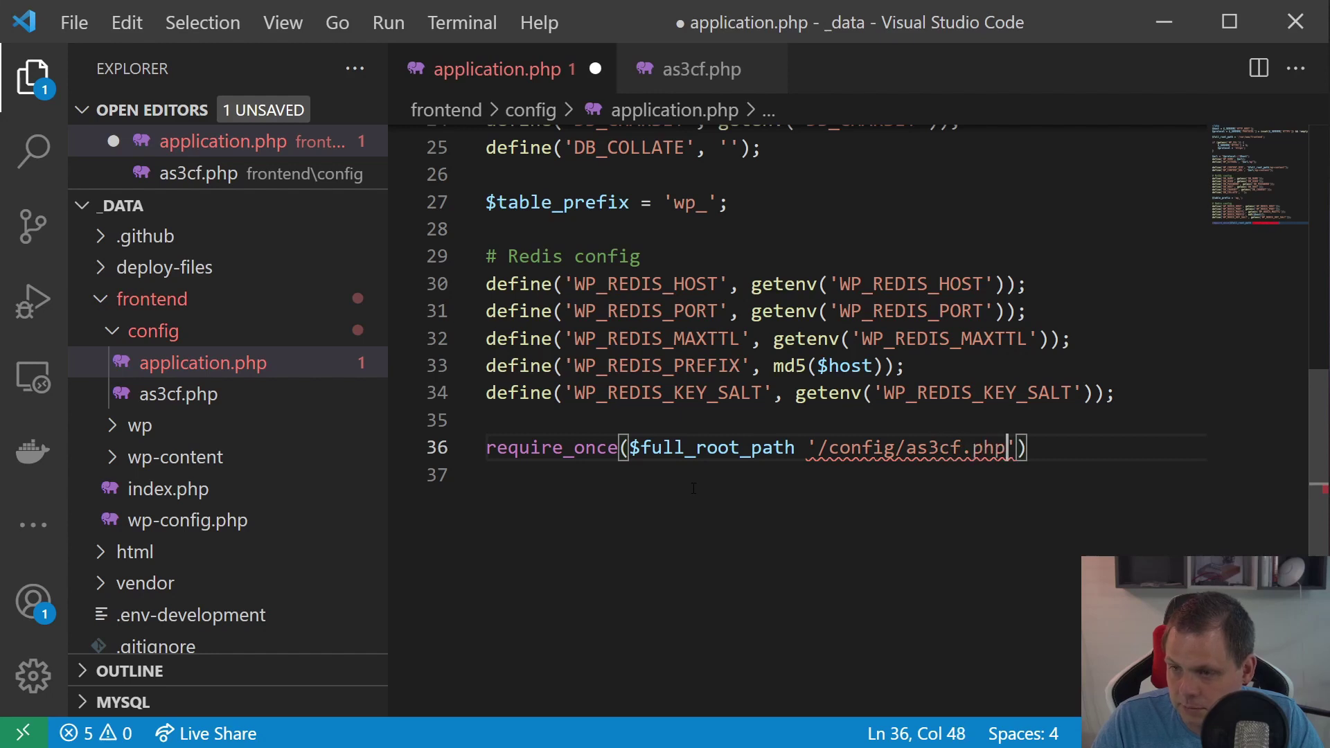
key("End")
type(";")
key("ctrl+Left")
key("ctrl+Left")
key("ctrl+Left")
key("ctrl+Left")
key("ctrl+Left")
key("ctrl+Left")
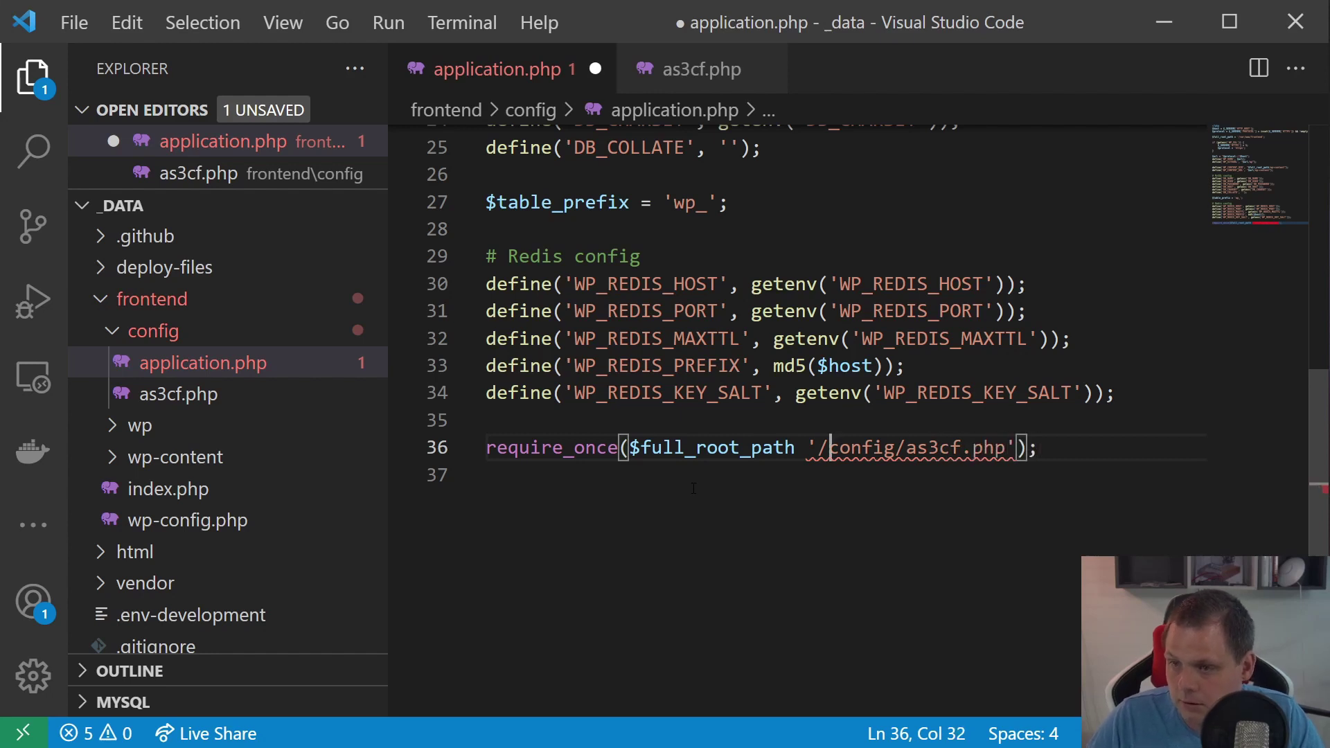
key("Left")
key("Left")
type(".")
key("ctrl+s")
left_click(1079, 451)
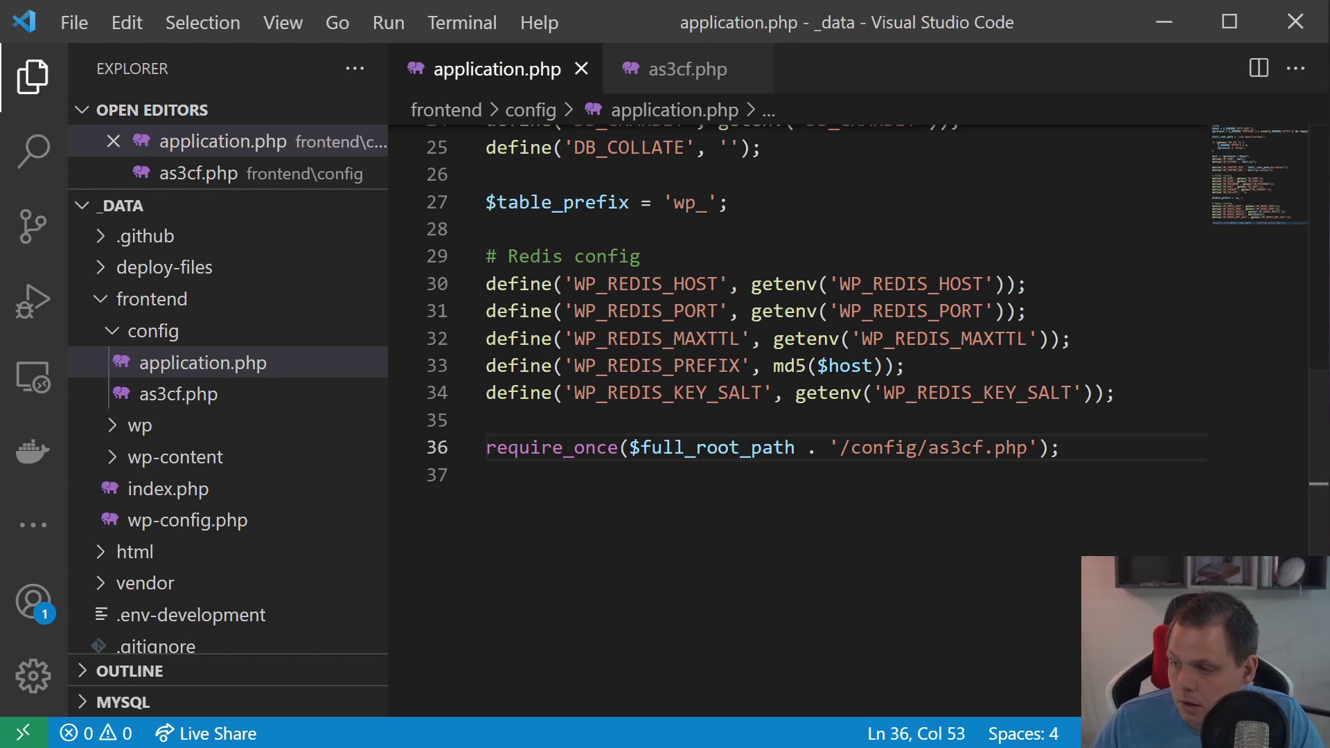
double_click(692, 366)
left_click(1079, 449)
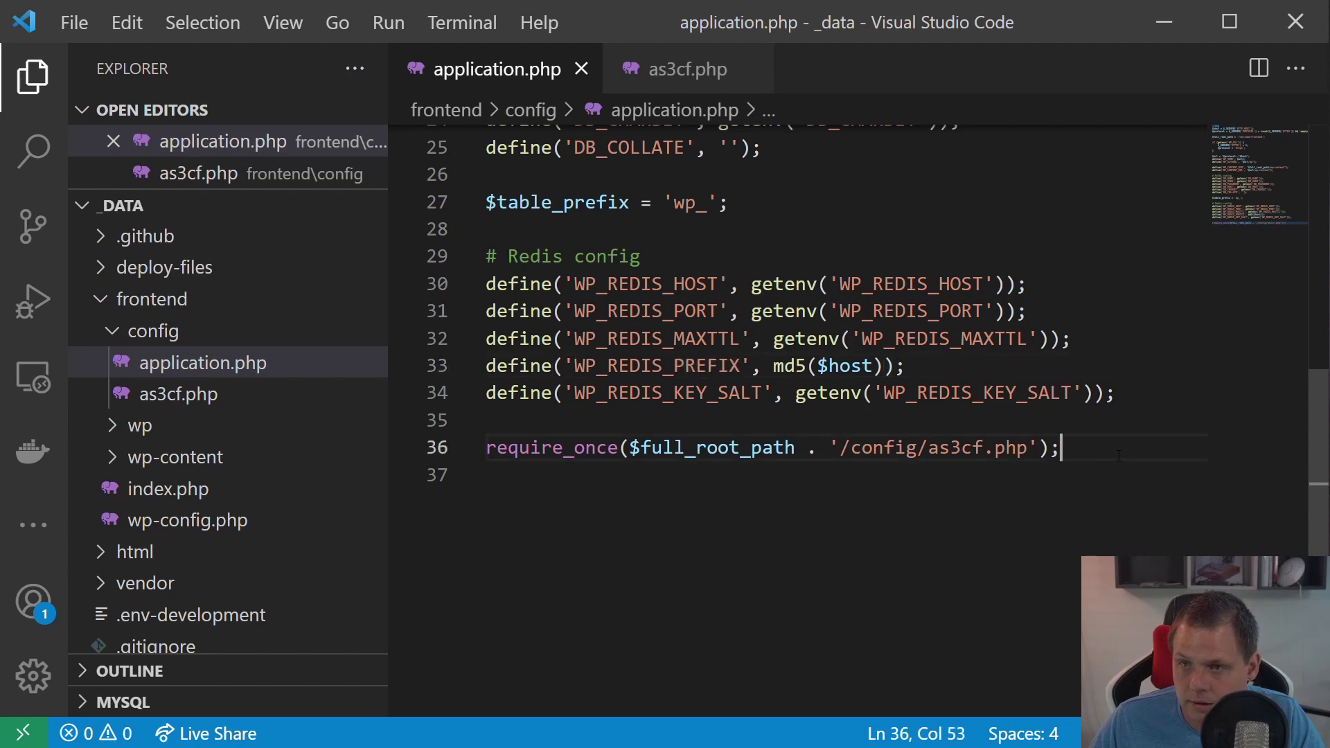
Step: In as3cf.php, replace the hard-coded access key ID value with AS3CF_ACCESS_KEY_ID
left_click(688, 70)
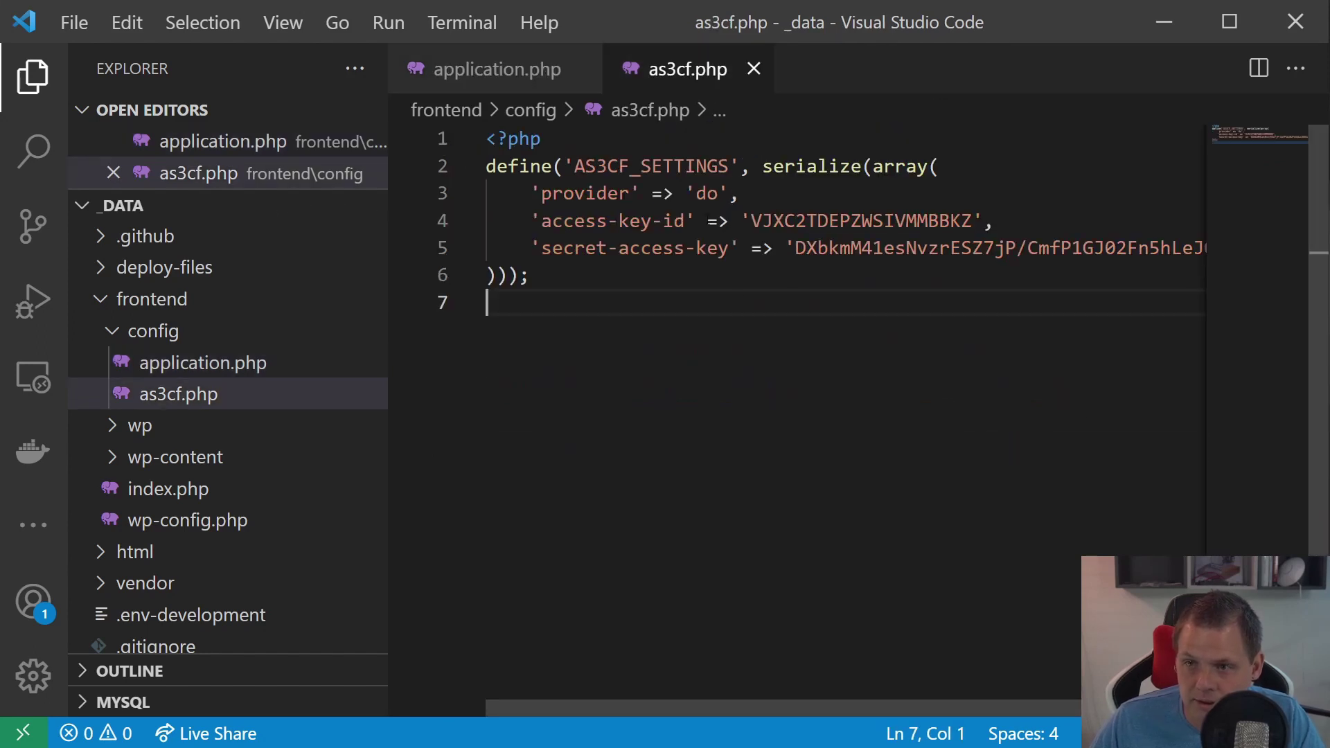
left_click_drag(739, 222, 976, 220)
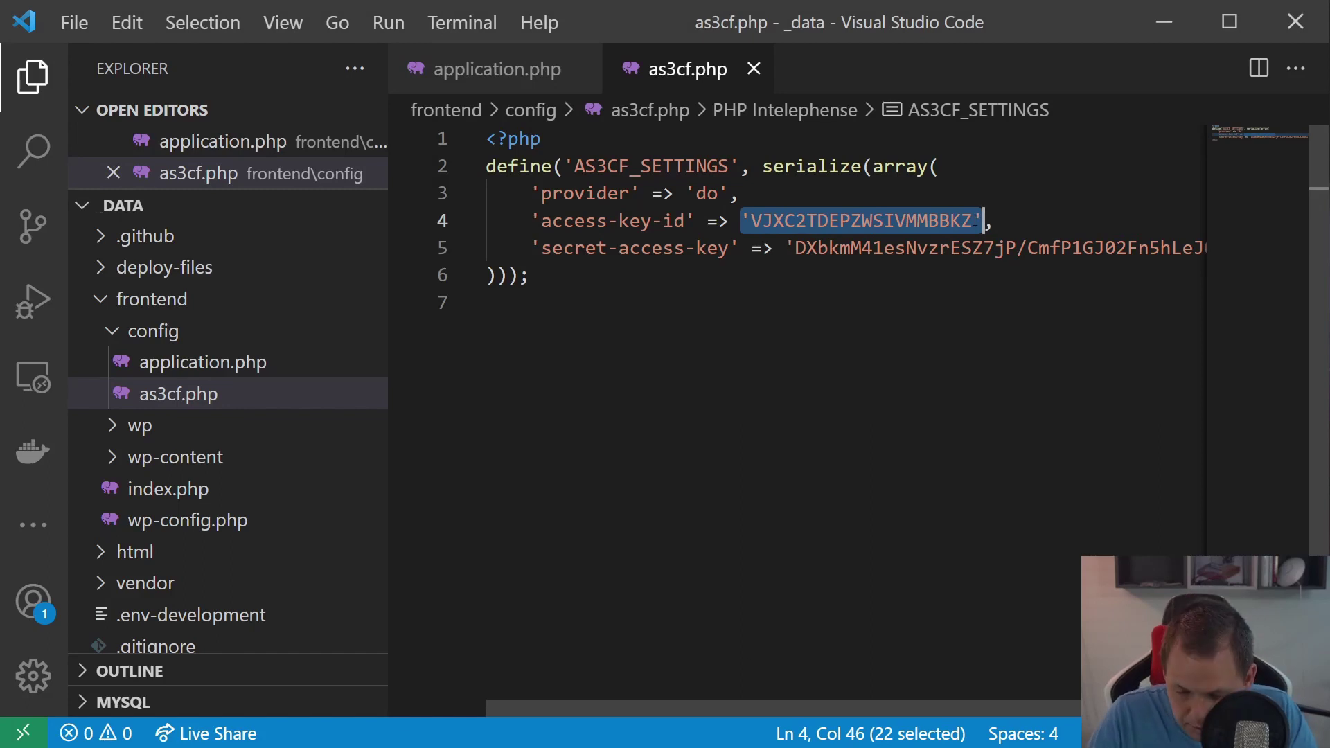
type("AS")
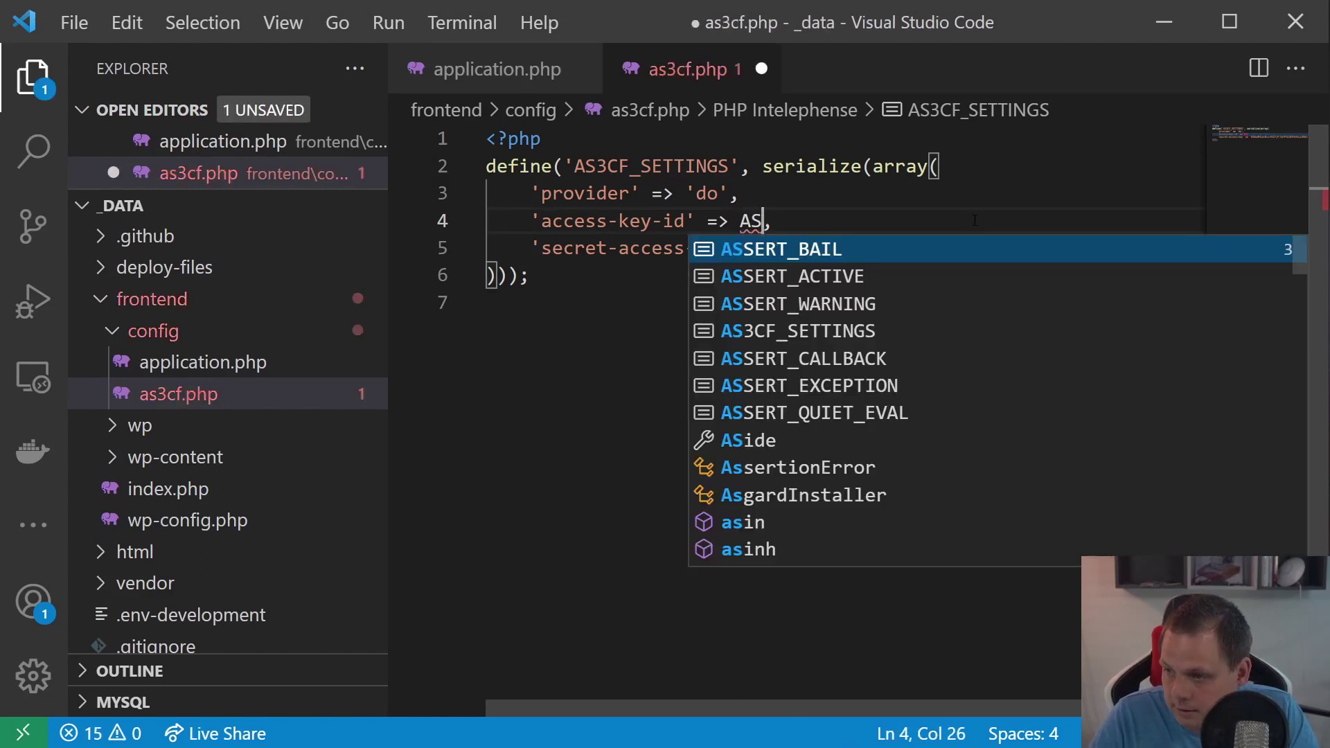
type("3CF_")
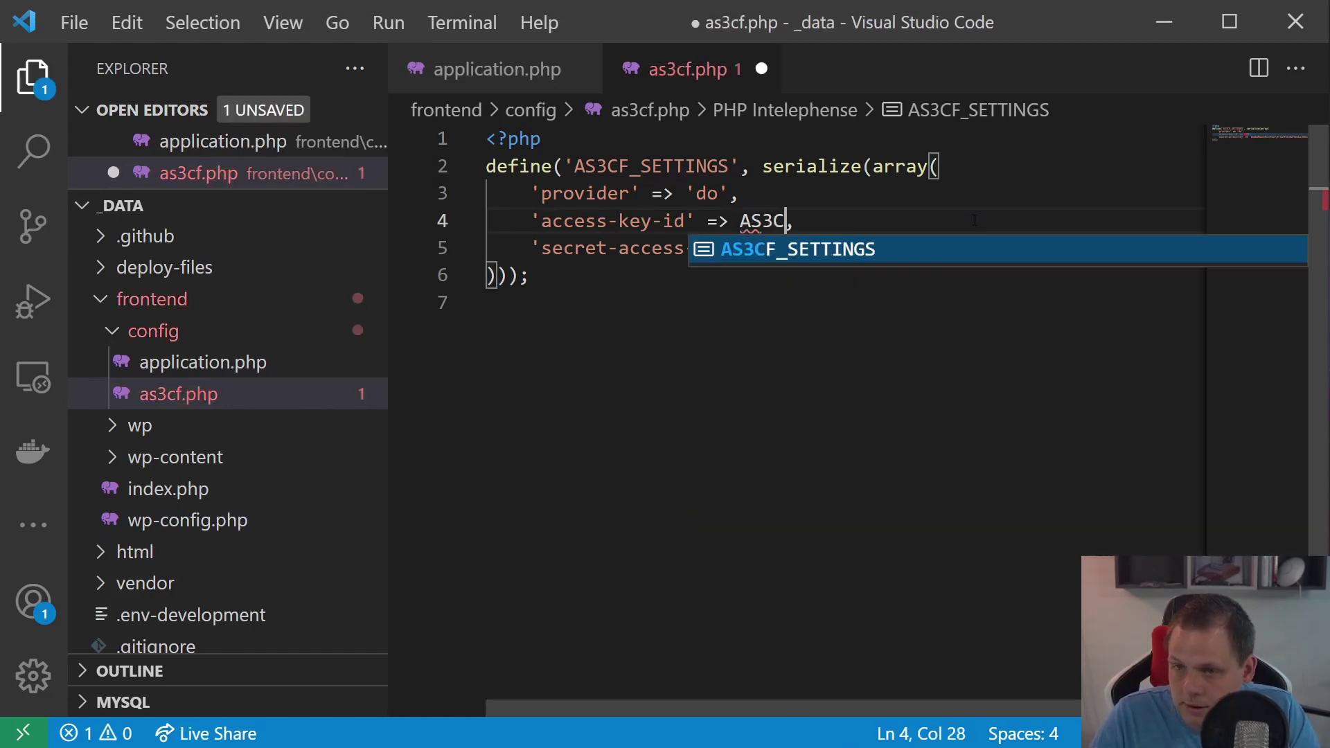
type("AC")
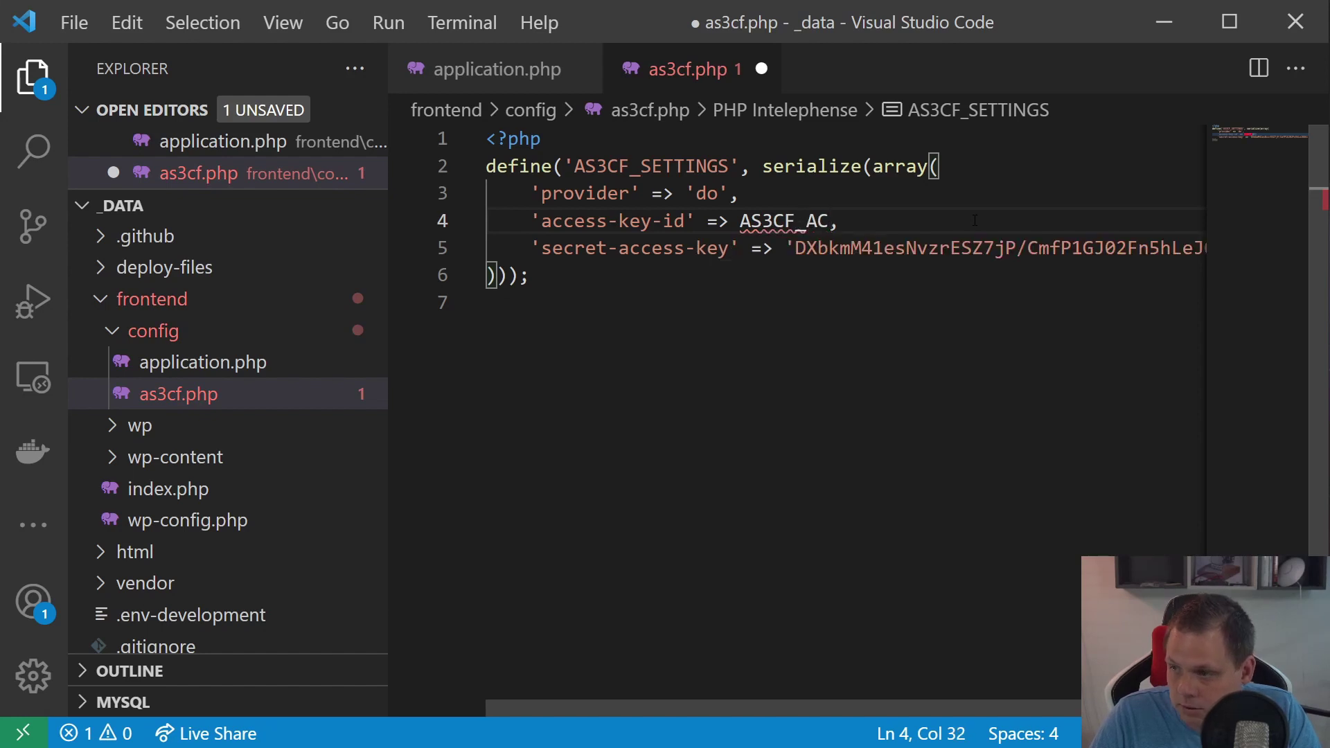
key("BackSpace")
key("BackSpace")
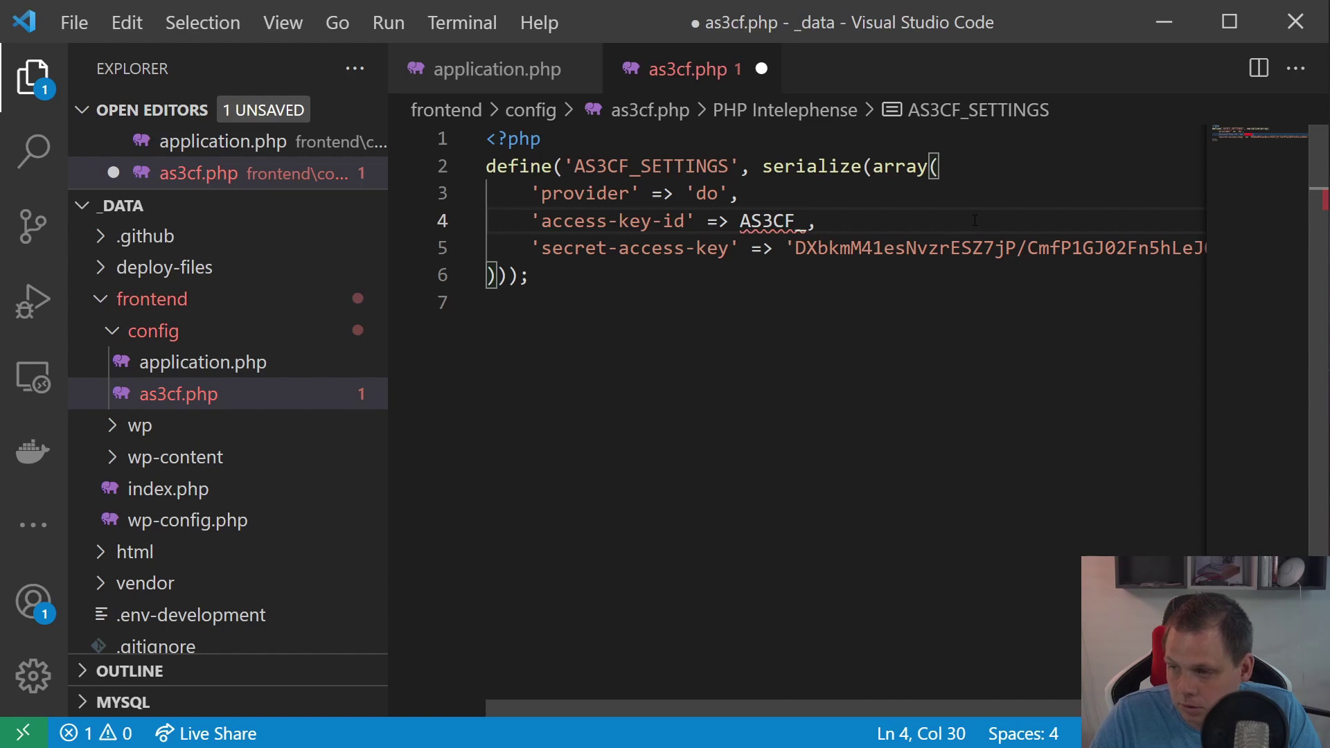
type("ACCESS_KEY")
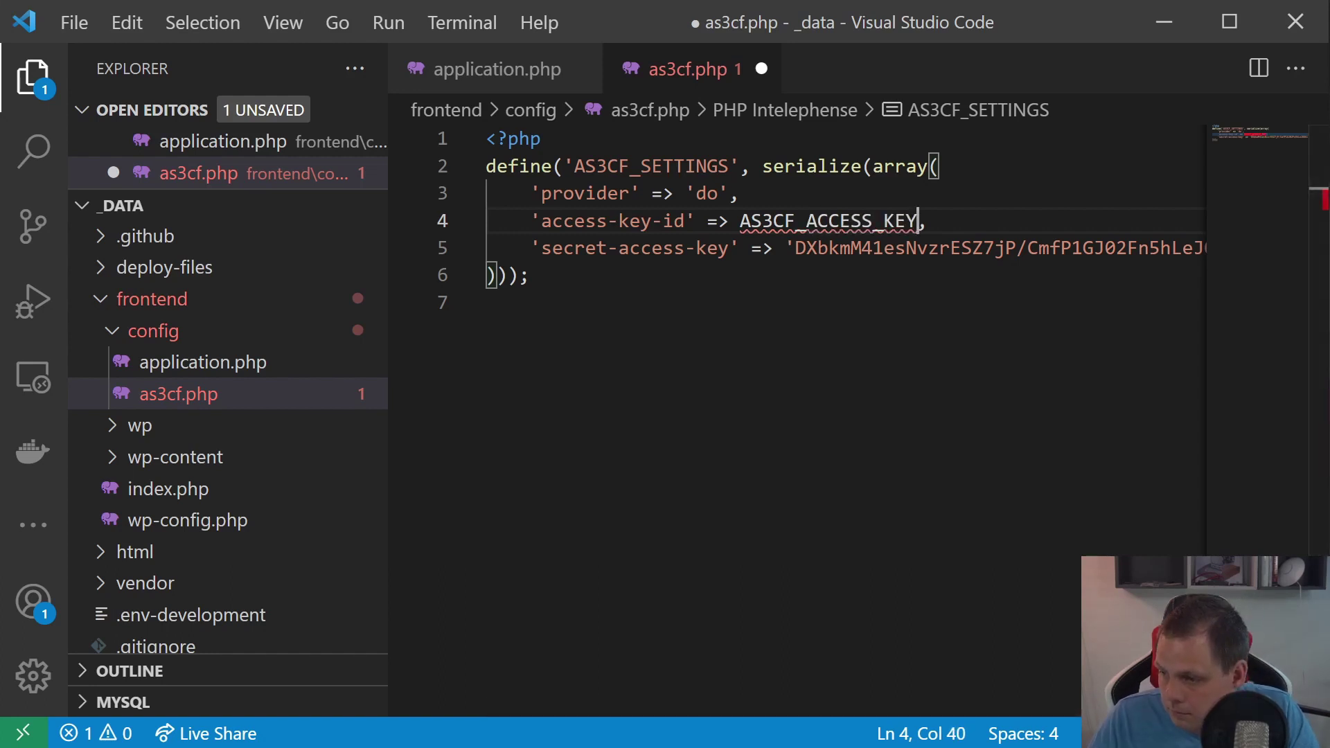
type("_ID")
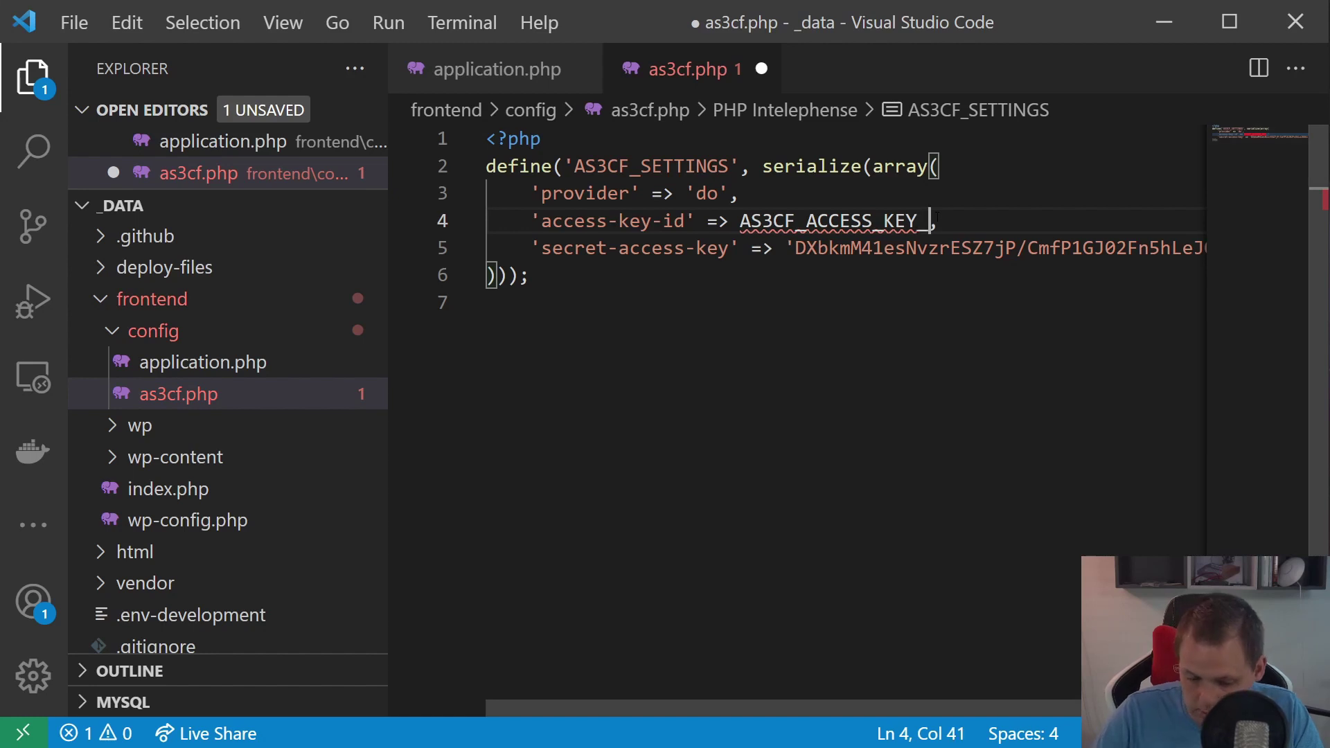
key("ctrl+shift+Left")
key("ctrl+c")
Step: Replace the hard-coded secret access key value with AS3CF_SECRET_ACCESS_KEY
left_click(952, 248)
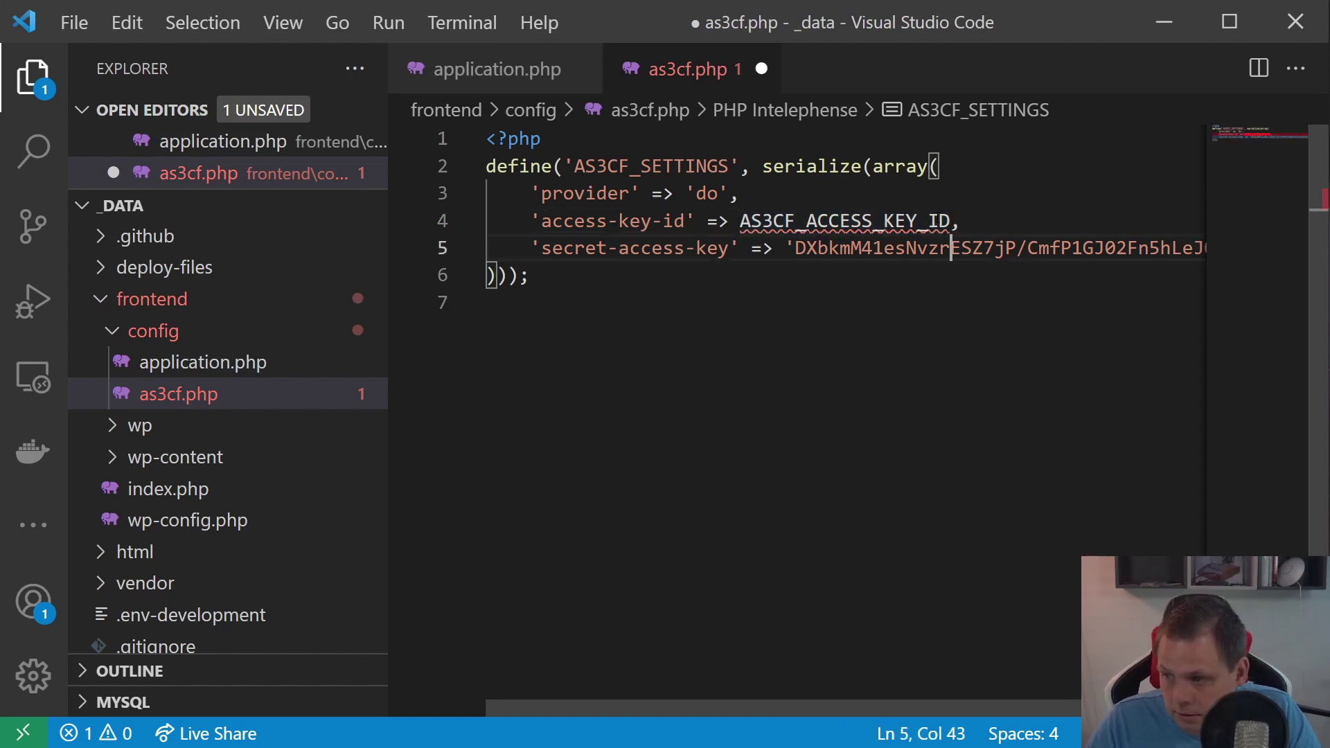
key("ctrl+Left")
key("Left")
key("ctrl+shift+Right")
key("ctrl+shift+Right")
key("ctrl+shift+Right")
key("ctrl+shift+Right")
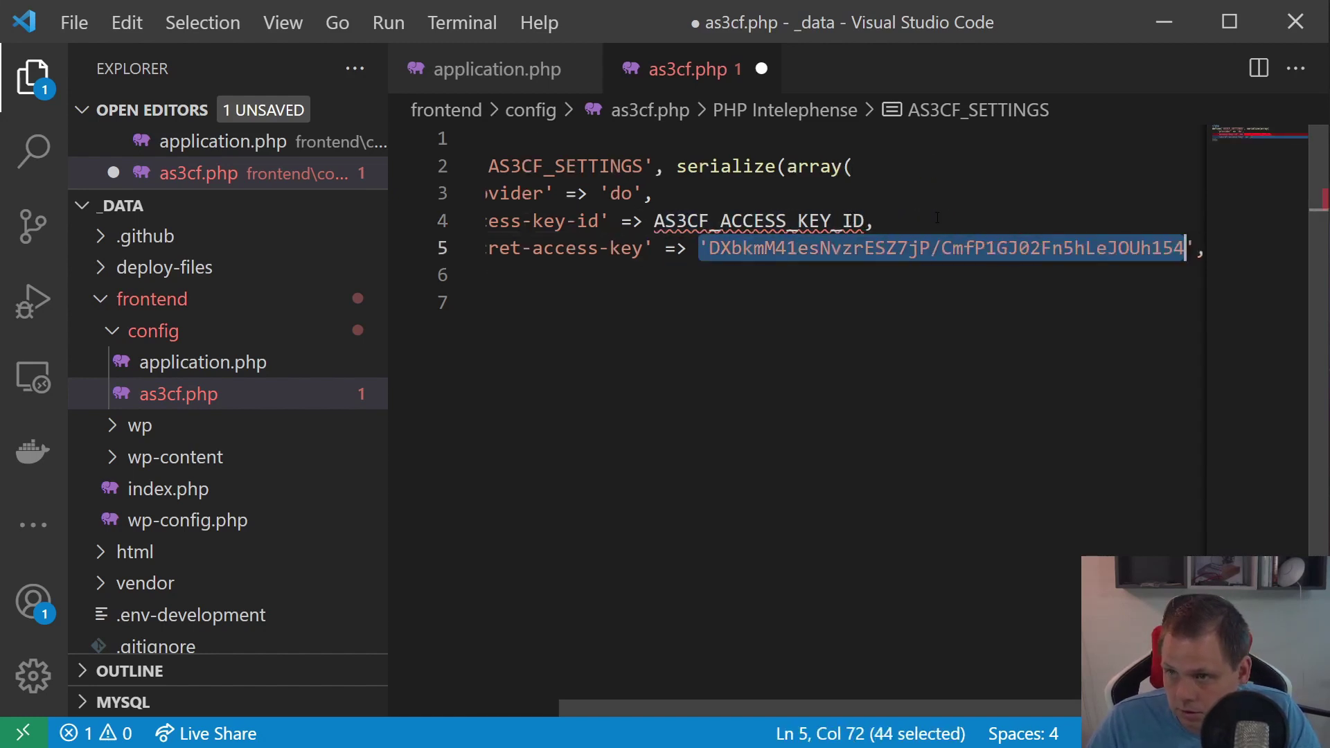
key("ctrl+v")
key("BackSpace")
key("BackSpace")
key("BackSpace")
key("BackSpace")
key("BackSpace")
key("BackSpace")
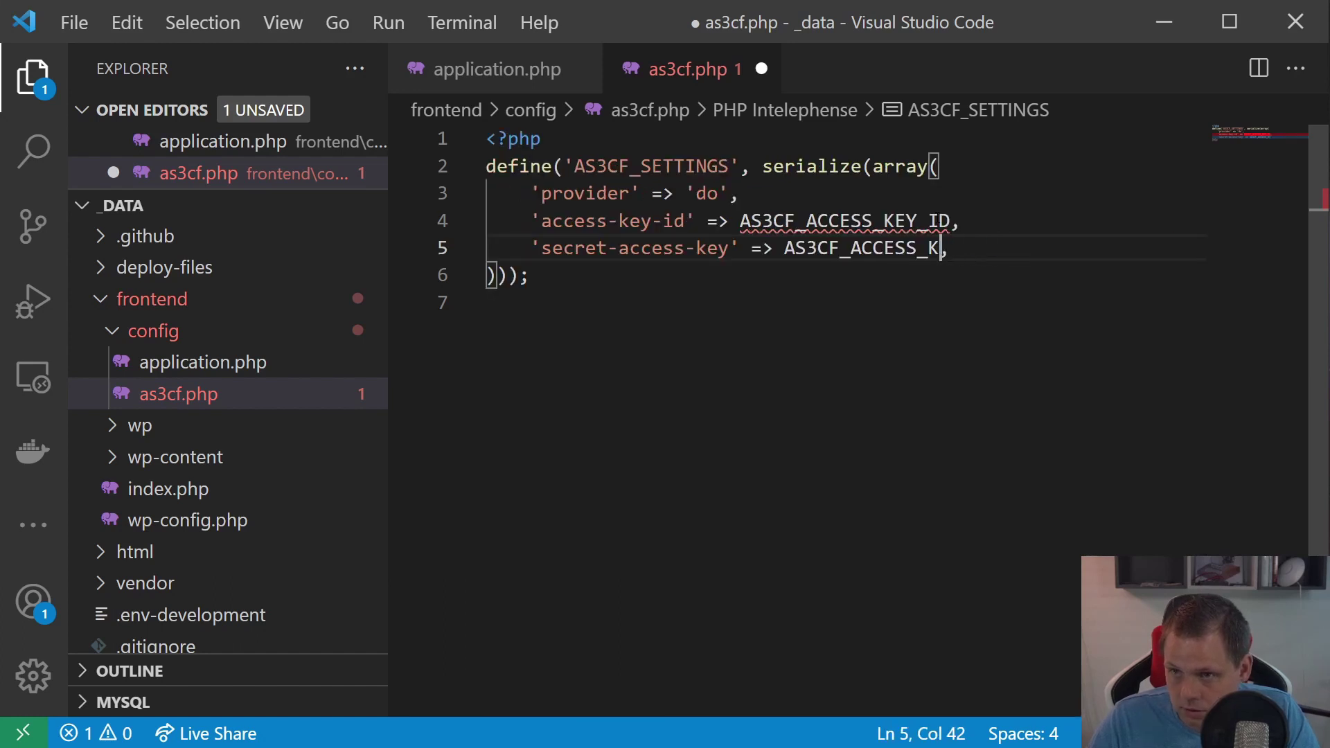
type("SEC")
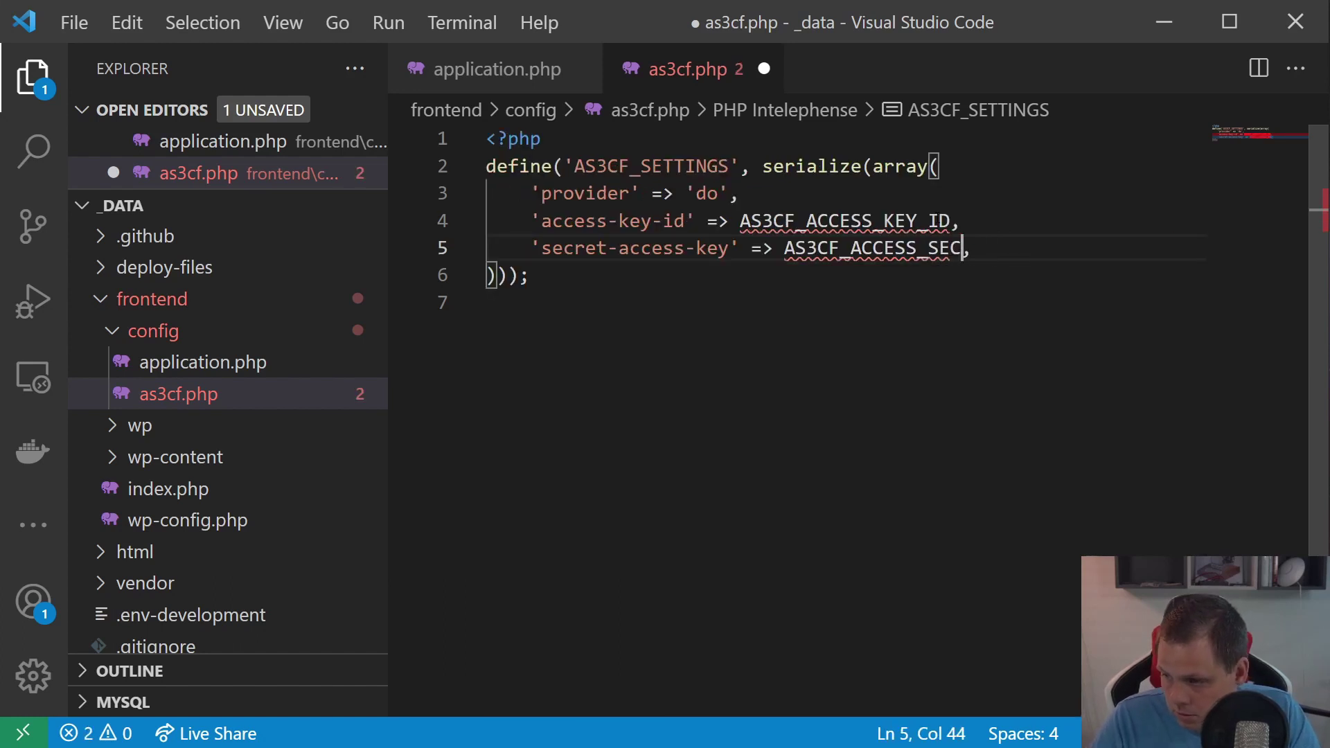
key("BackSpace")
key("BackSpace")
key("BackSpace")
key("BackSpace")
key("BackSpace")
key("BackSpace")
key("BackSpace")
key("BackSpace")
key("BackSpace")
key("BackSpace")
key("BackSpace")
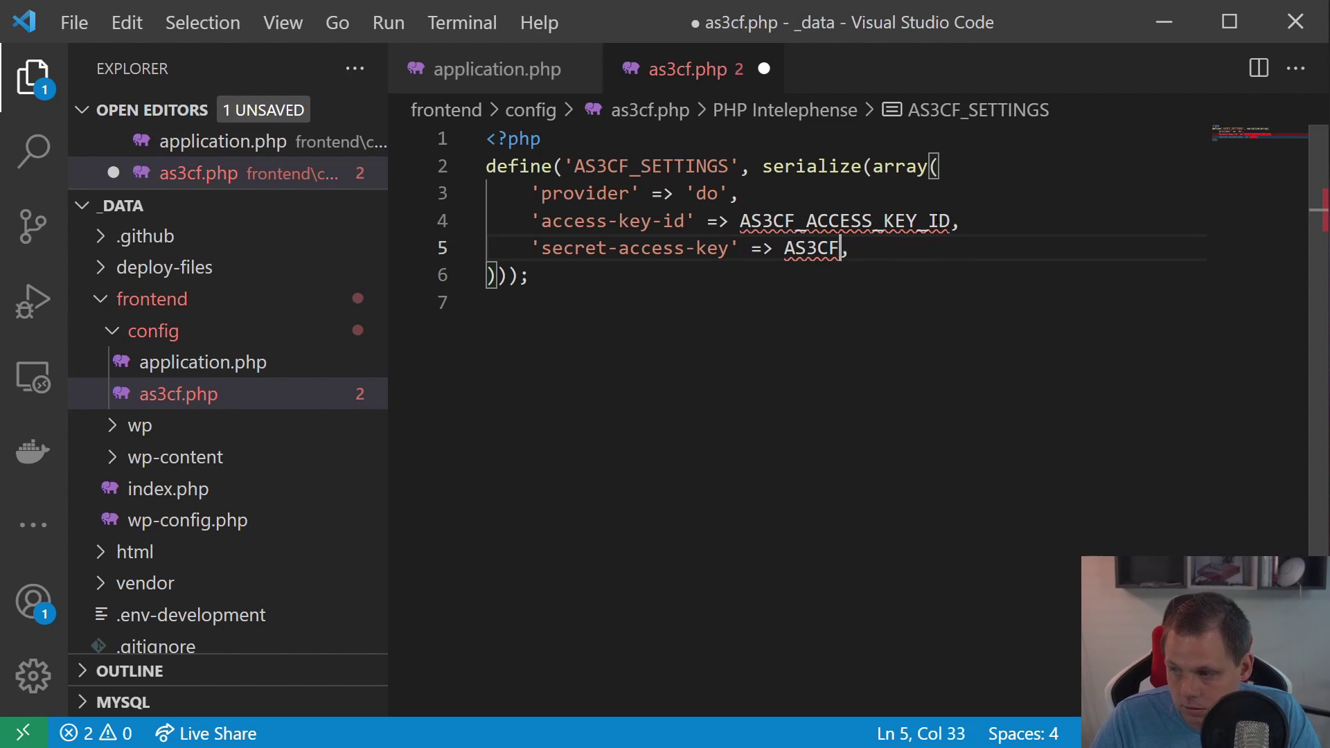
type("_A")
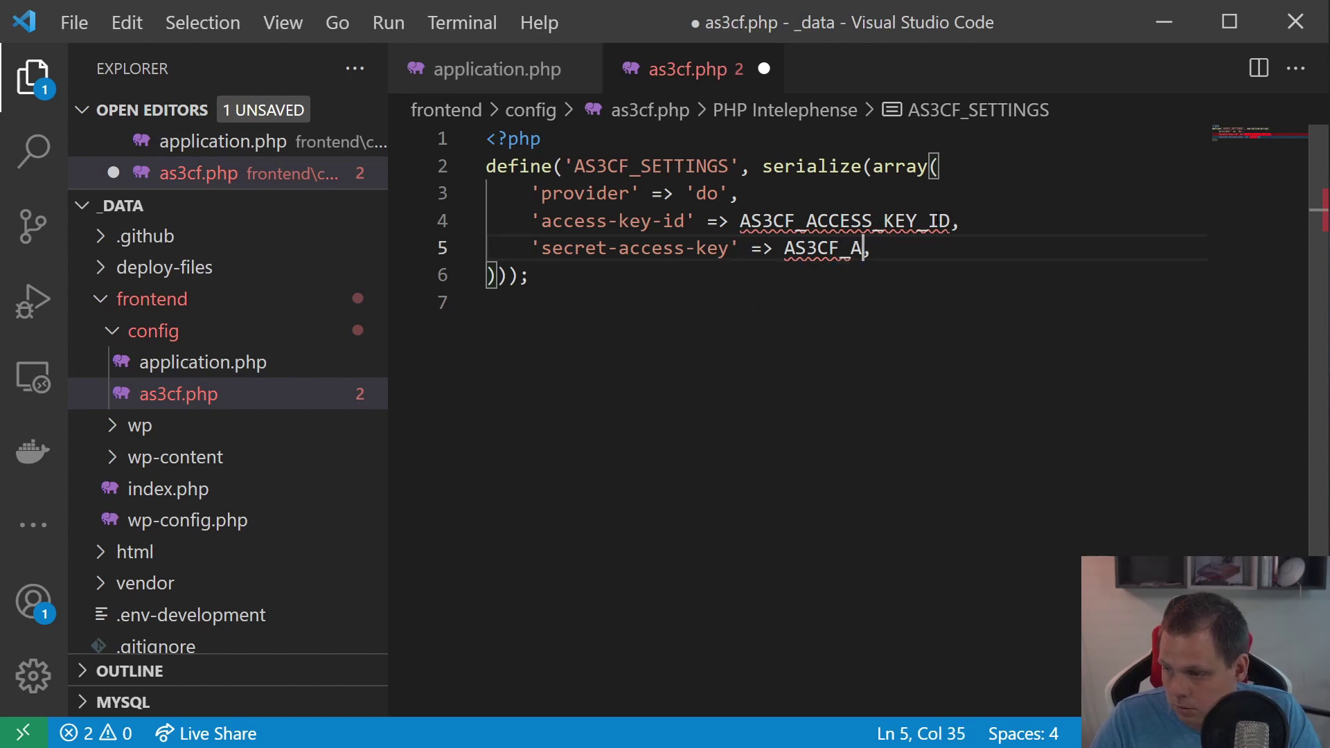
key("BackSpace")
type("SECRET_ACCESS_KEY")
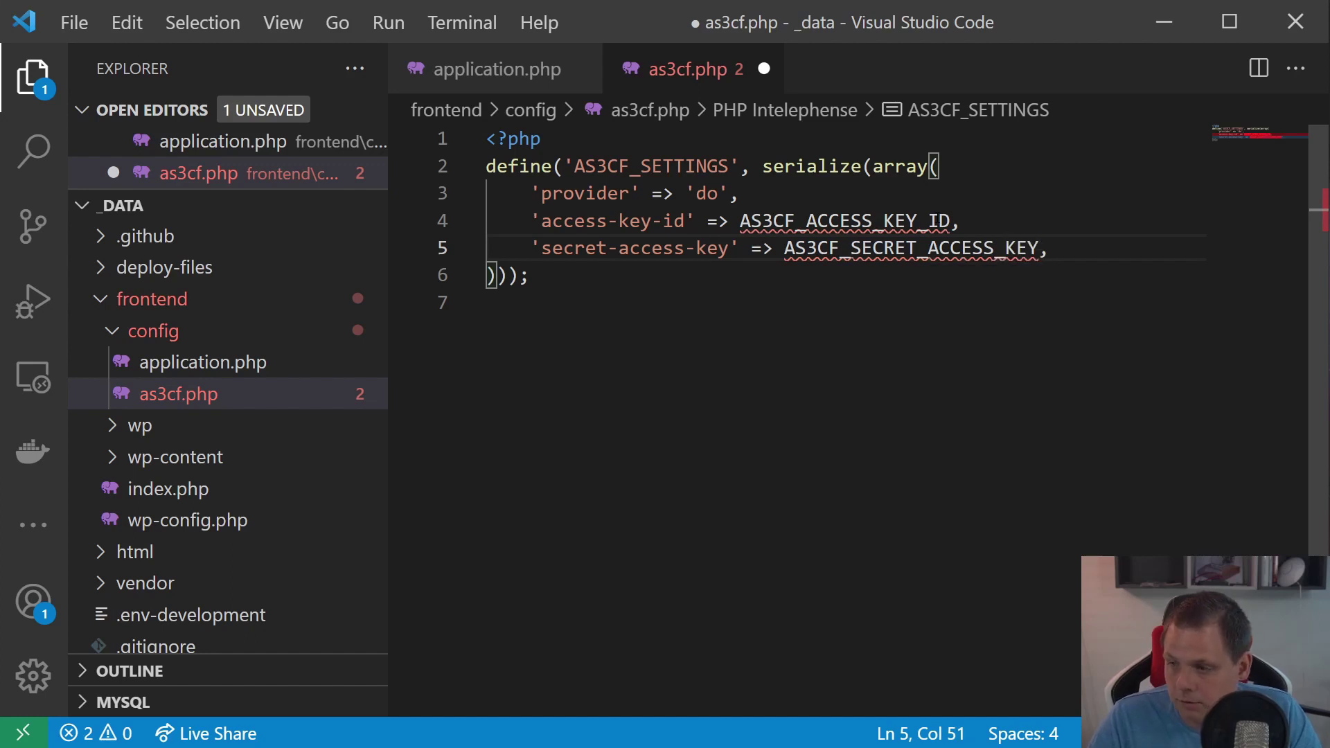
Step: Wrap both key names in getenv(' … ') calls and save as3cf.php
key("ctrl+BackSpace")
type("getenv(")
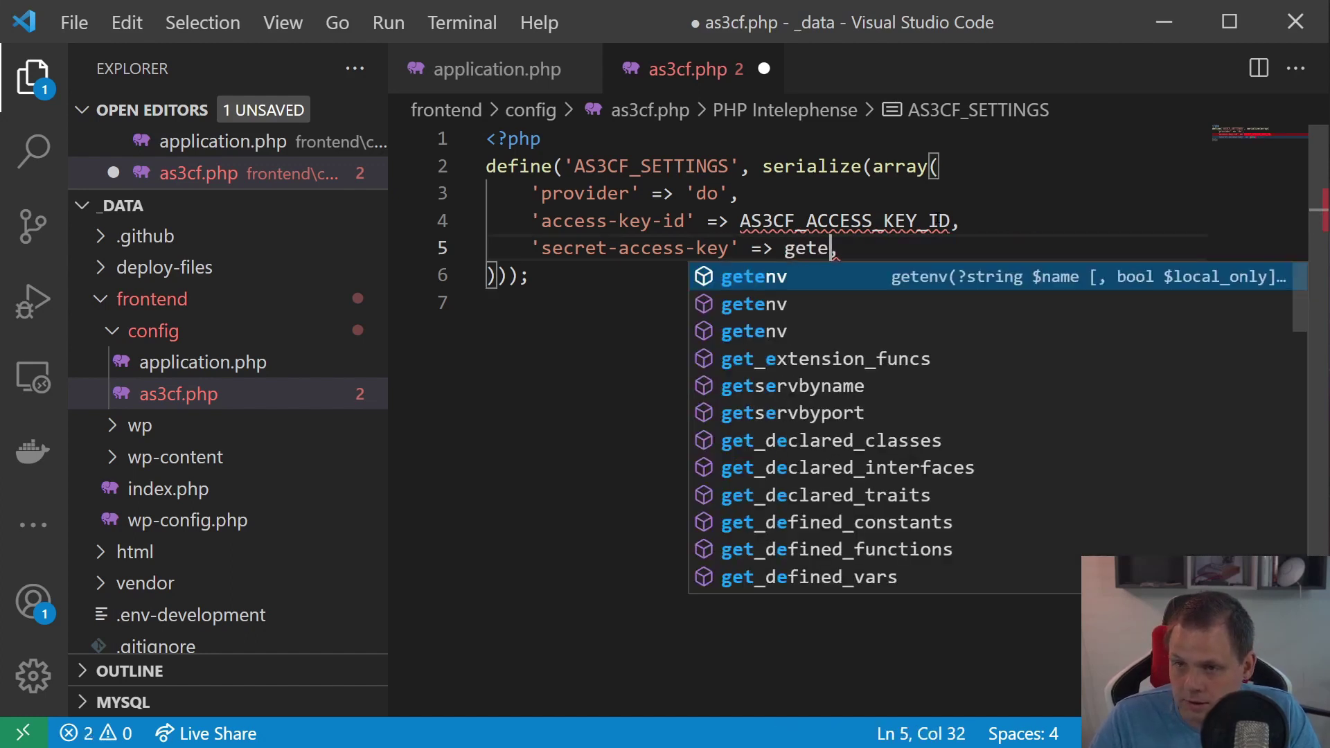
type("'")
key("ctrl+v")
key("Up")
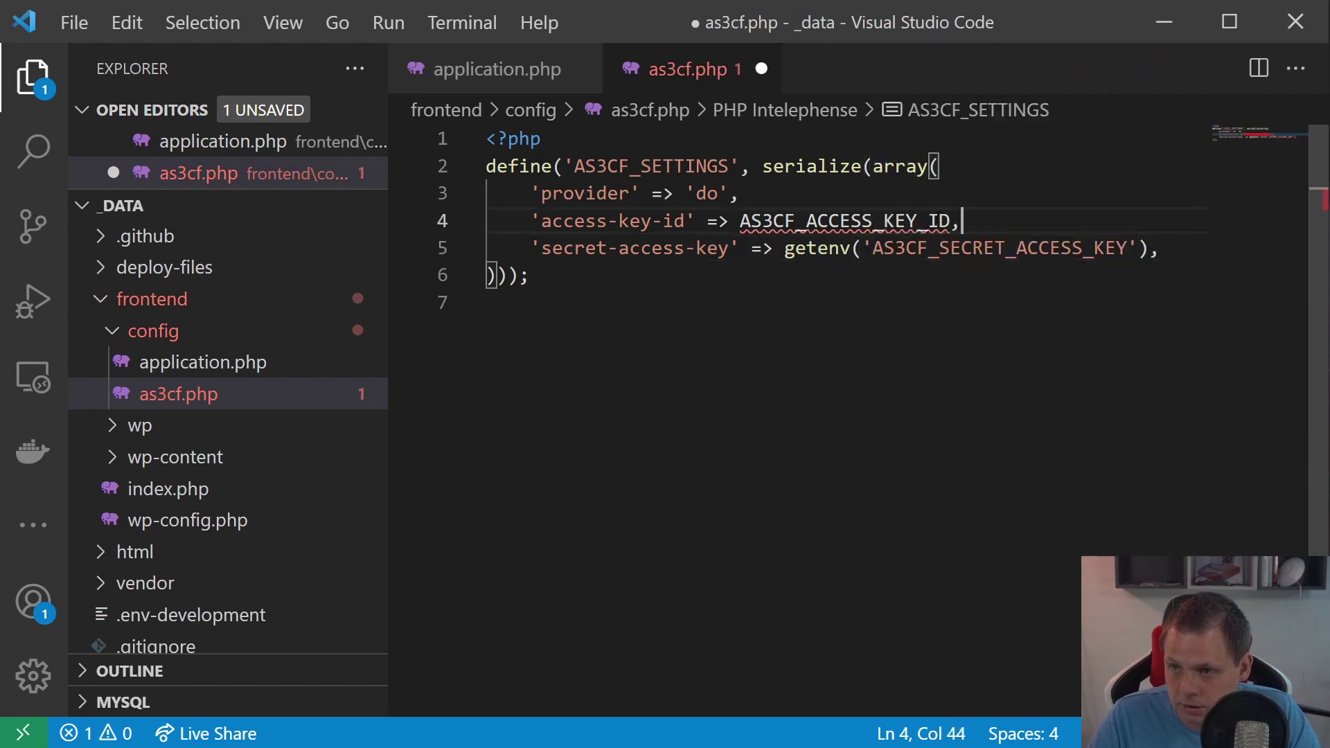
key("Left")
key("ctrl+shift+Left")
key("ctrl+c")
key("BackSpace")
type("getenv")
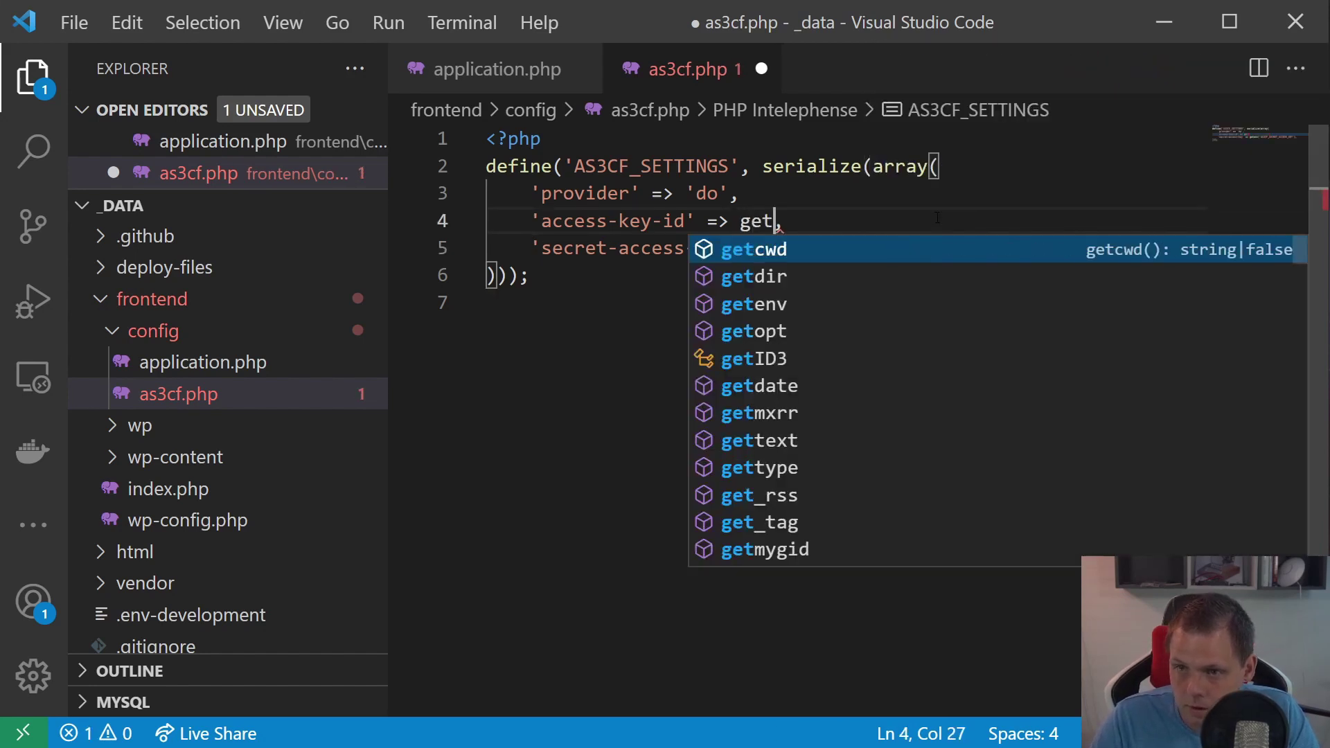
type("('")
key("ctrl+v")
key("ctrl+s")
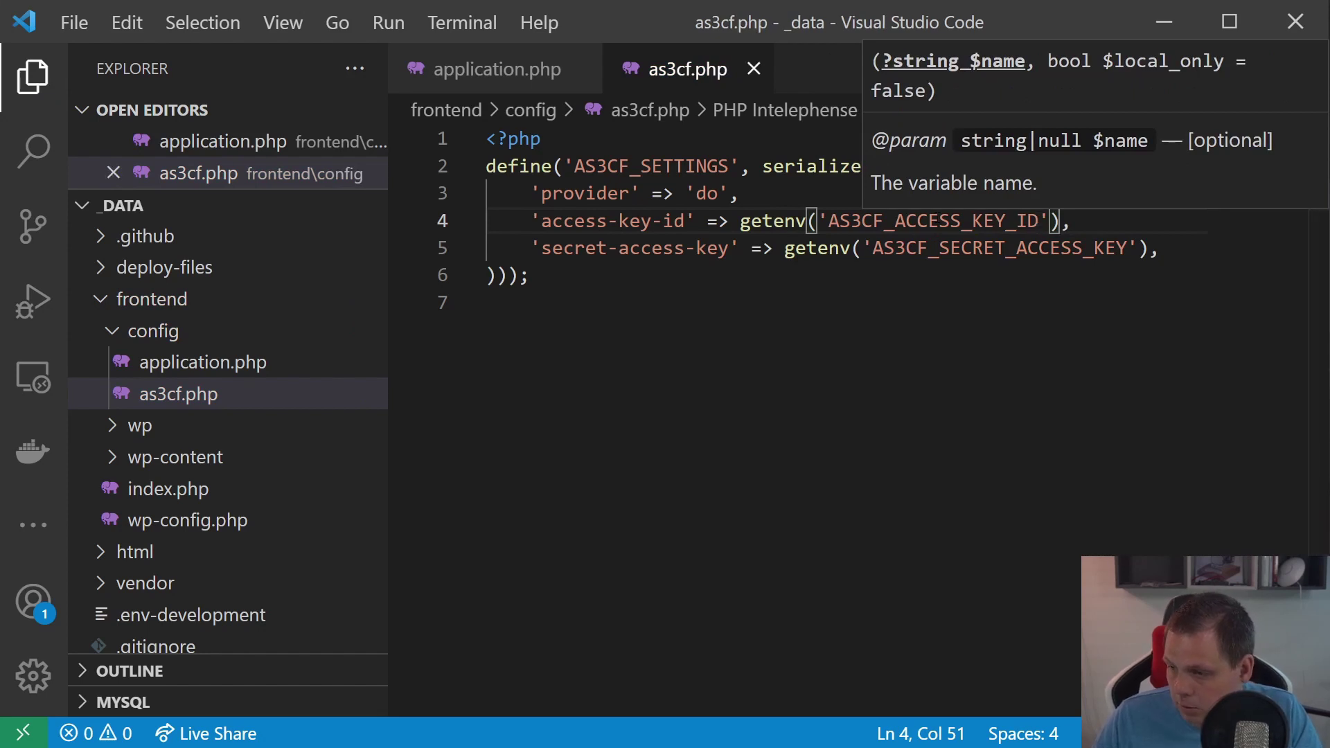
Step: Make the provider line use getenv('AS3CF_PROVIDER') instead of 'do', and save
left_click(740, 220)
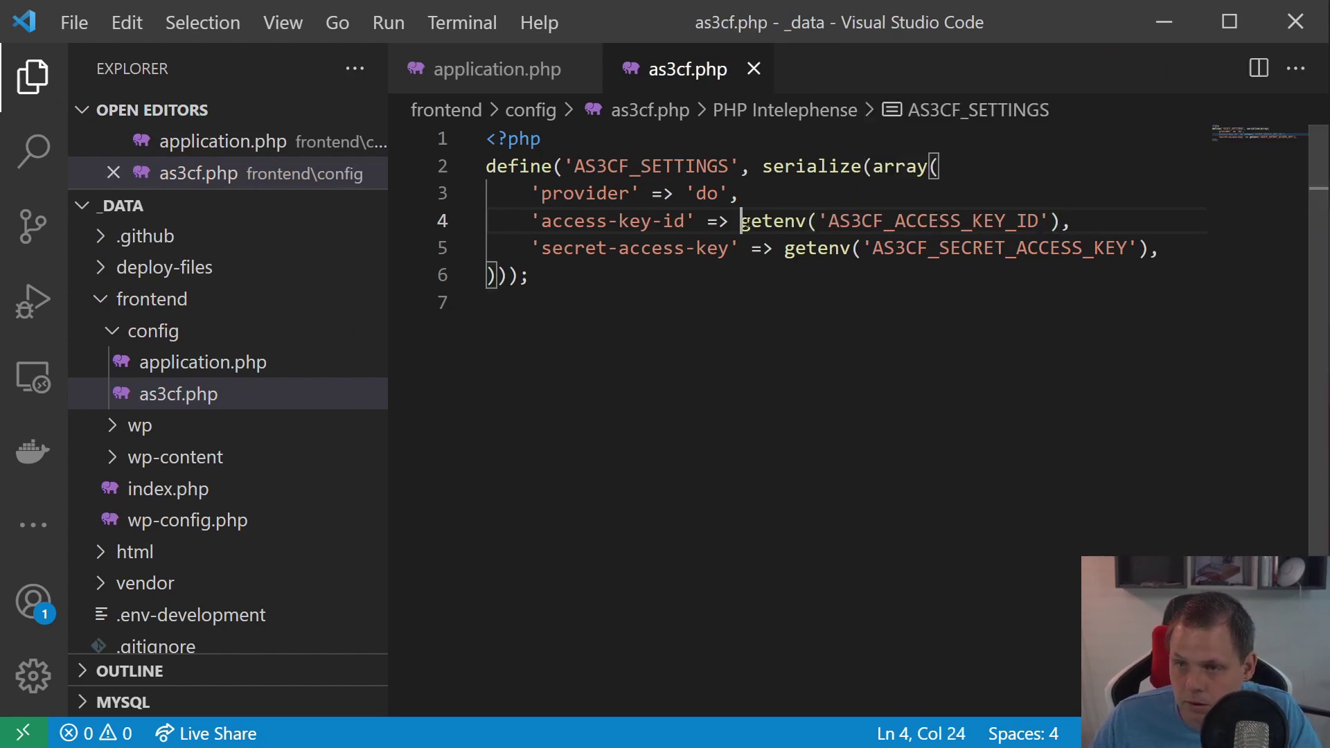
left_click(1061, 221, "shift")
key("ctrl+c")
left_click(685, 193)
key("ctrl+v")
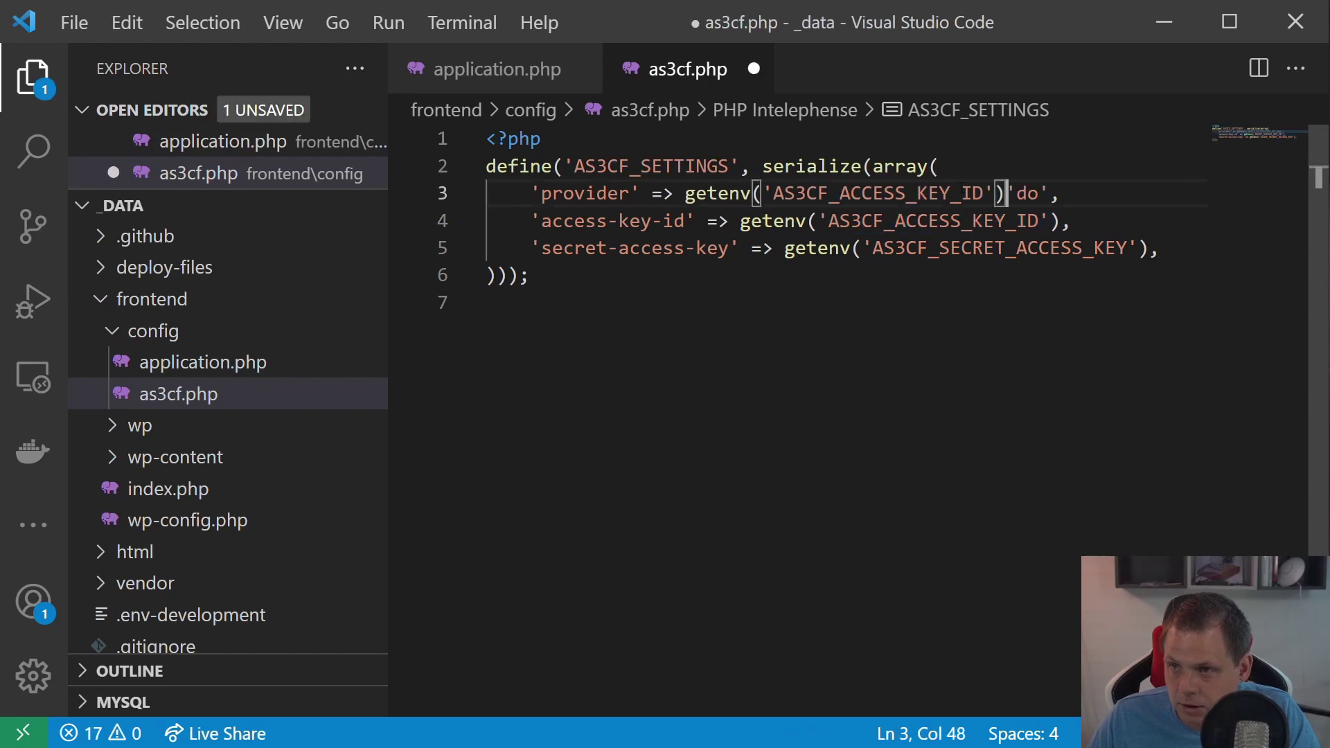
left_click_drag(841, 191, 989, 190)
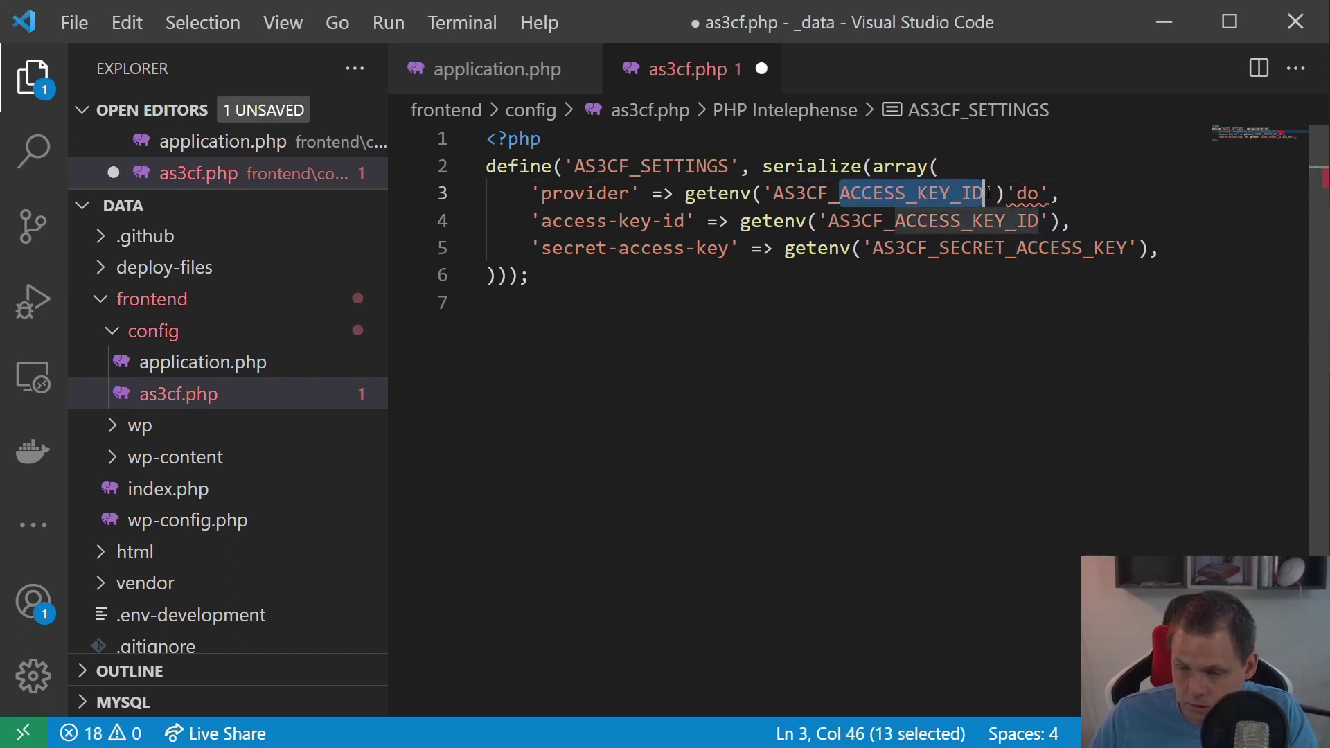
type("PROVIDER")
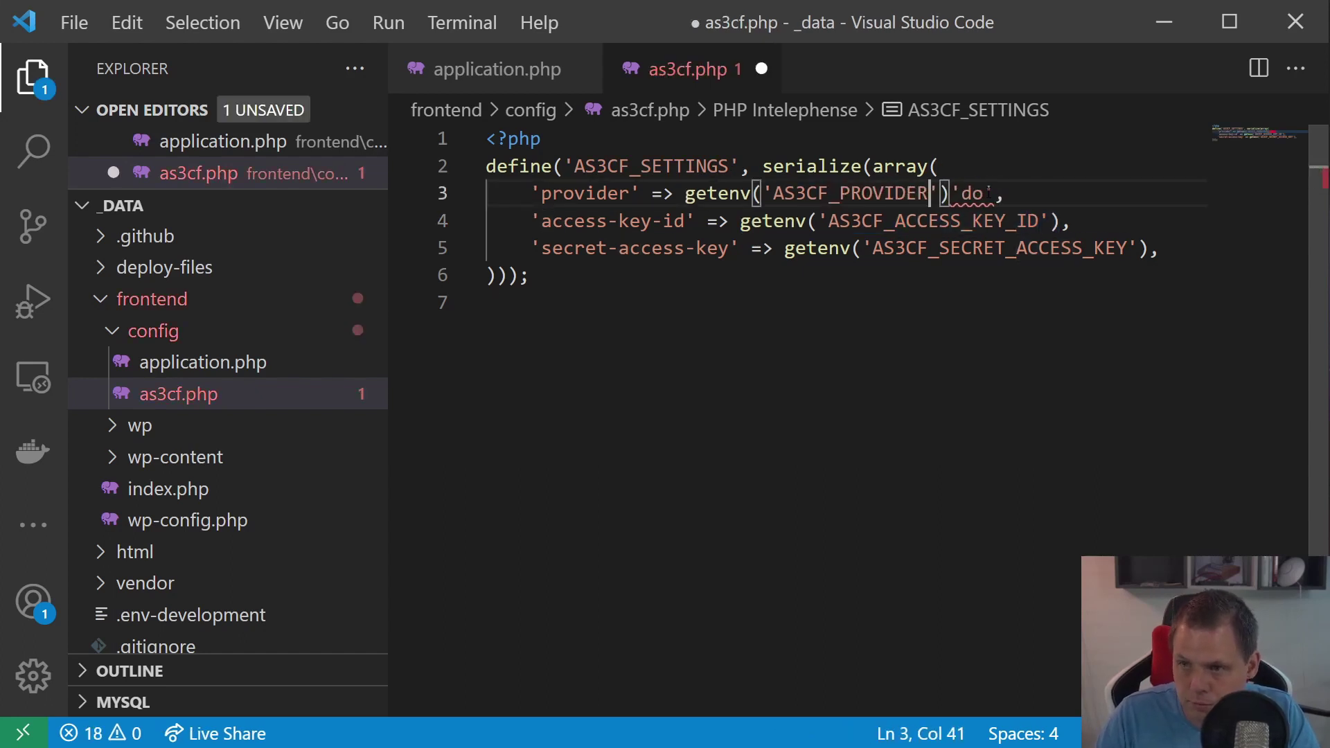
key("Right")
key("Right")
key("Delete")
key("Delete")
key("Delete")
key("Delete")
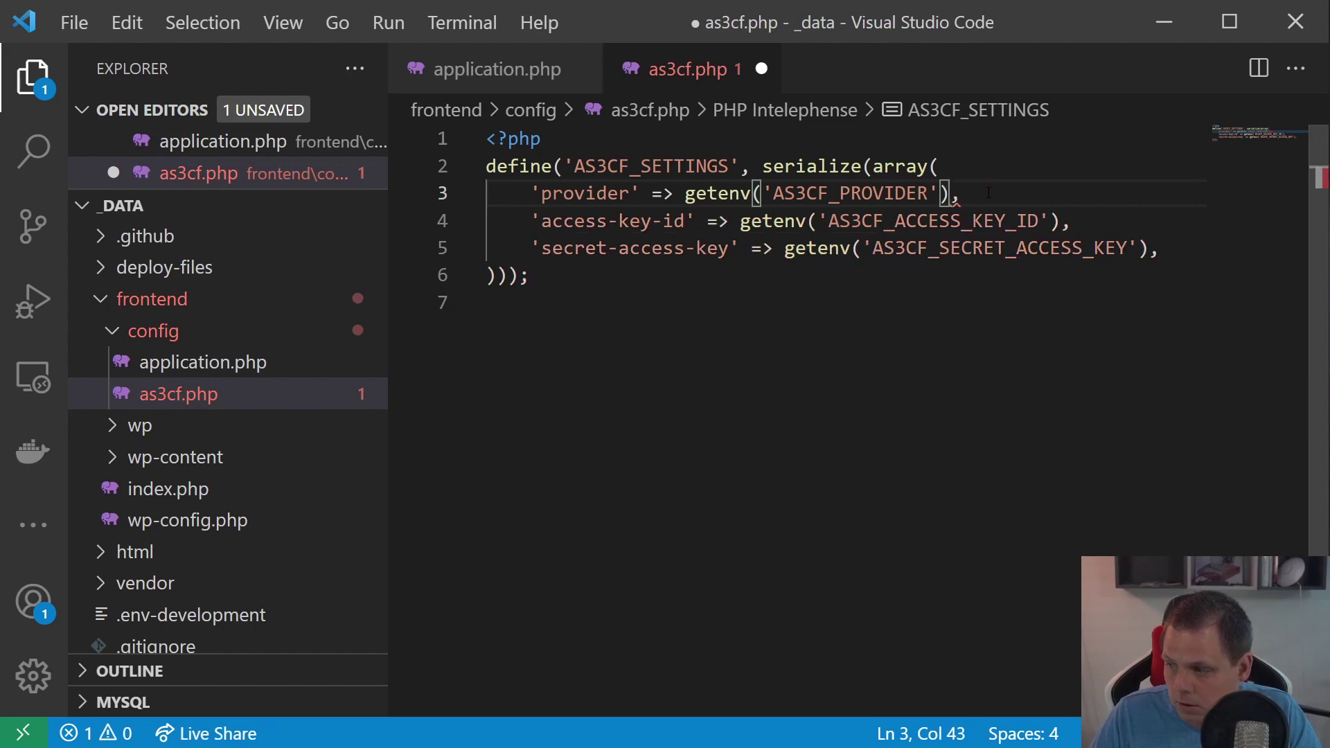
key("ctrl+s")
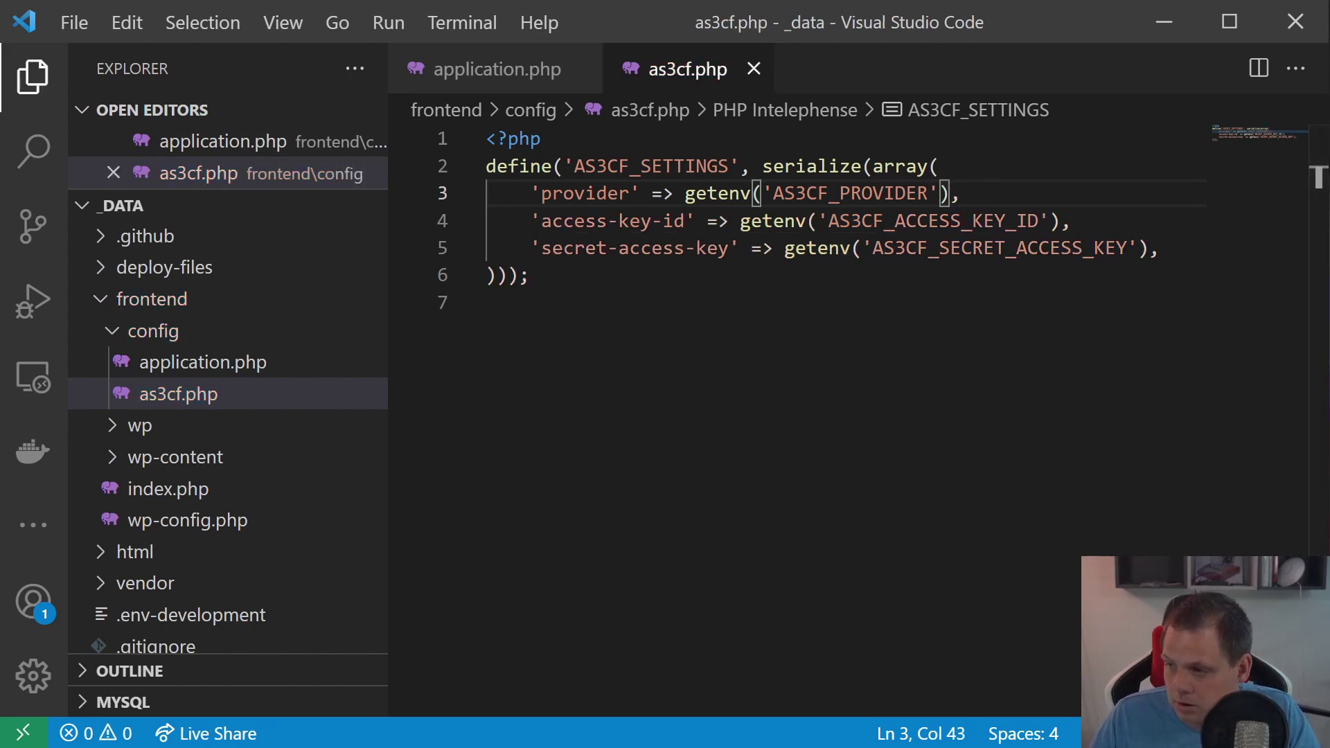
left_click(875, 196)
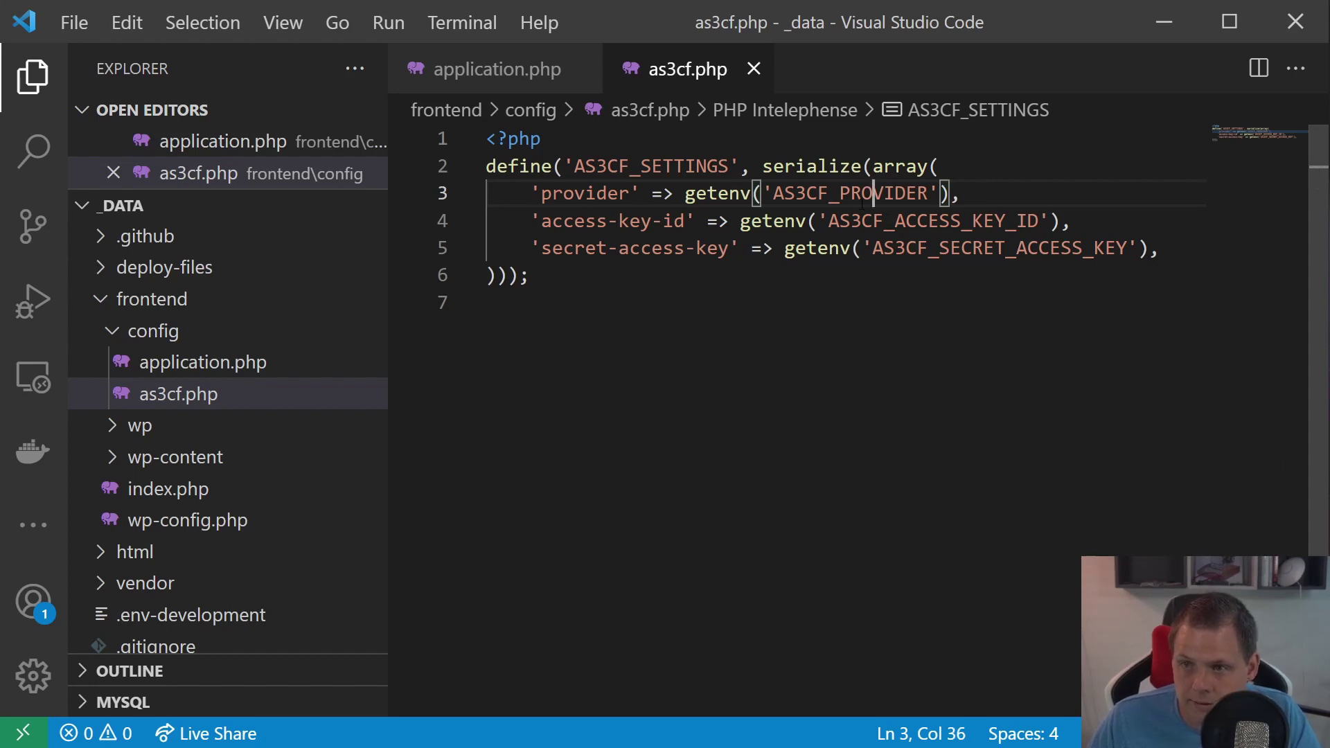
Step: Add AS3CF_PROVIDER=do at the end of .env-development
left_click(208, 615)
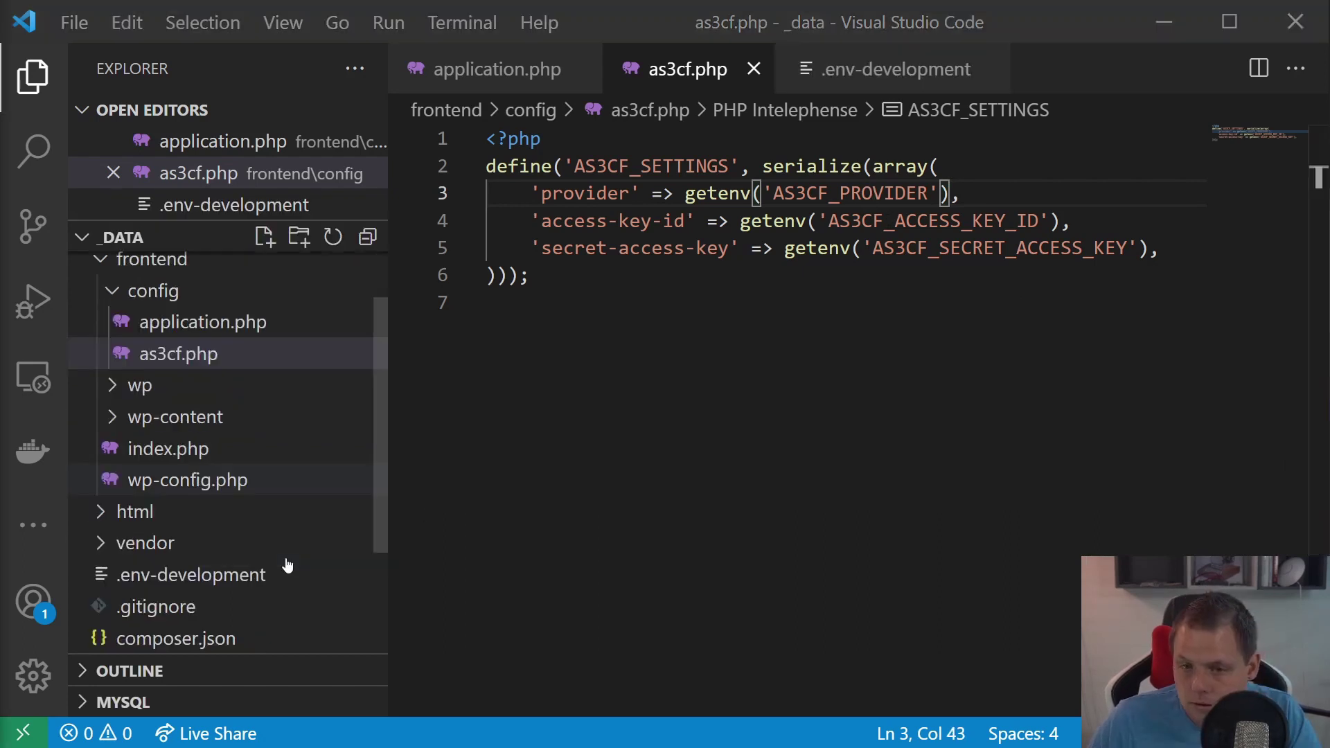
left_click(215, 508)
key("ctrl+End")
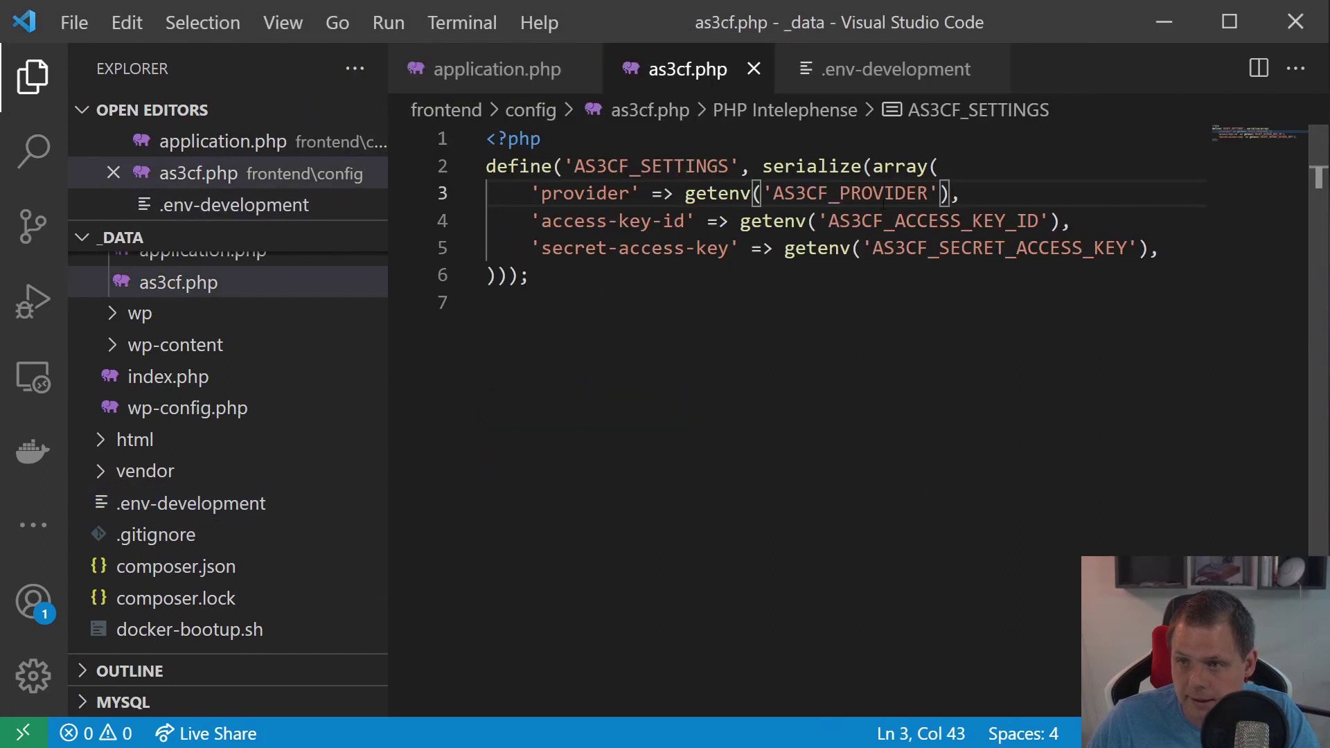
double_click(884, 197)
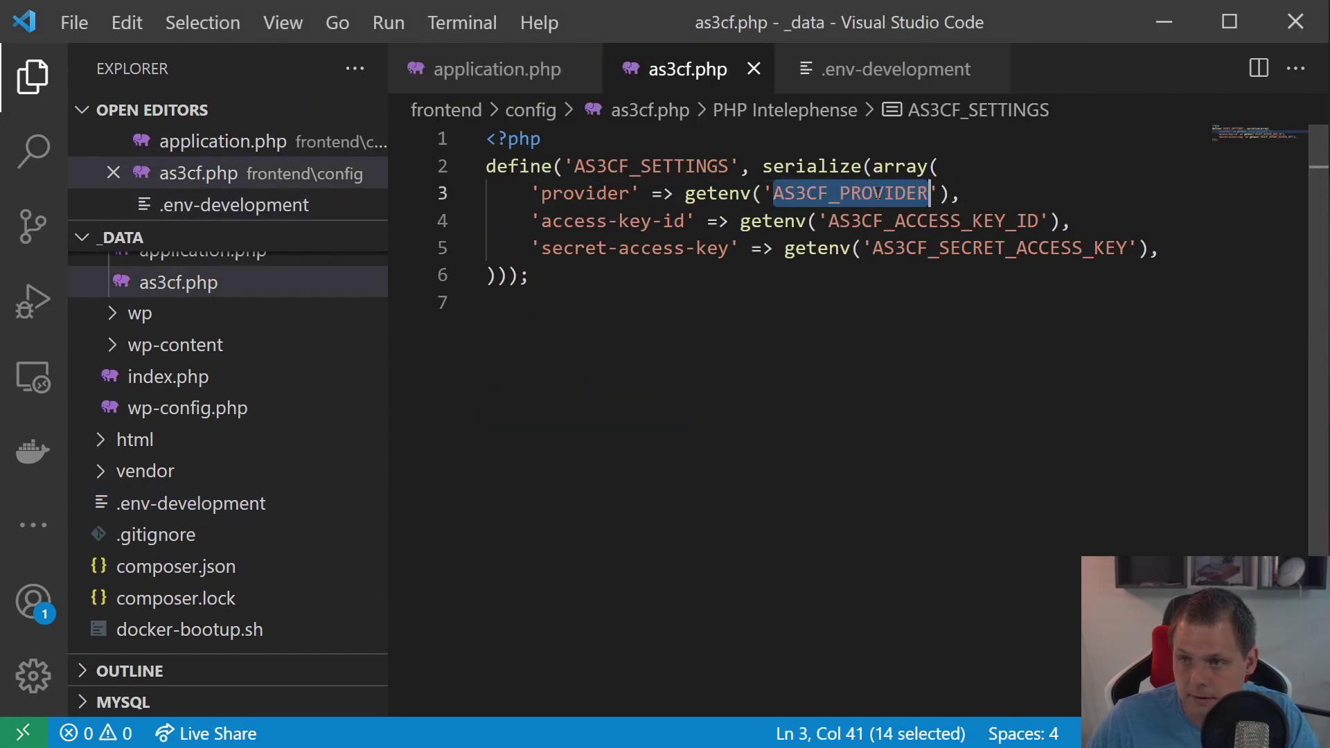
key("ctrl+Tab")
key("Return")
key("Return")
key("ctrl+v")
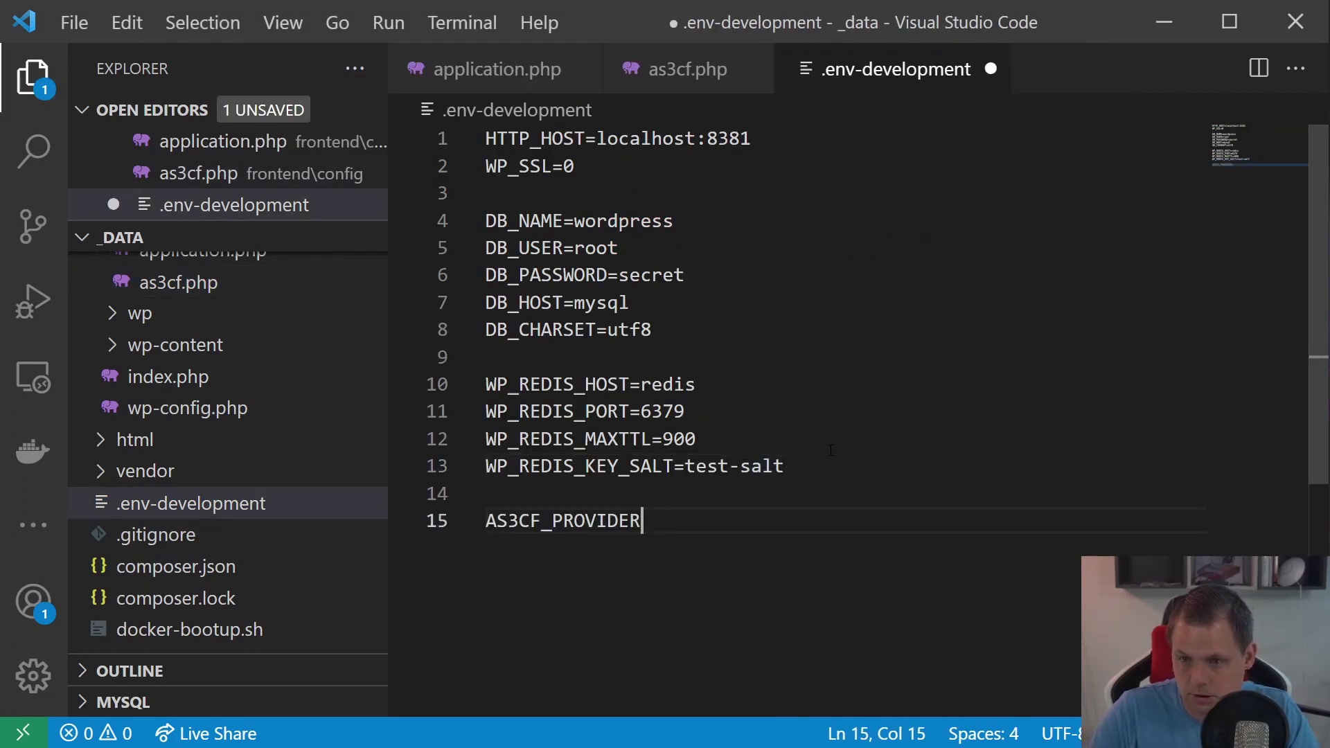
type("=")
key("BackSpace")
type("=do")
key("Return")
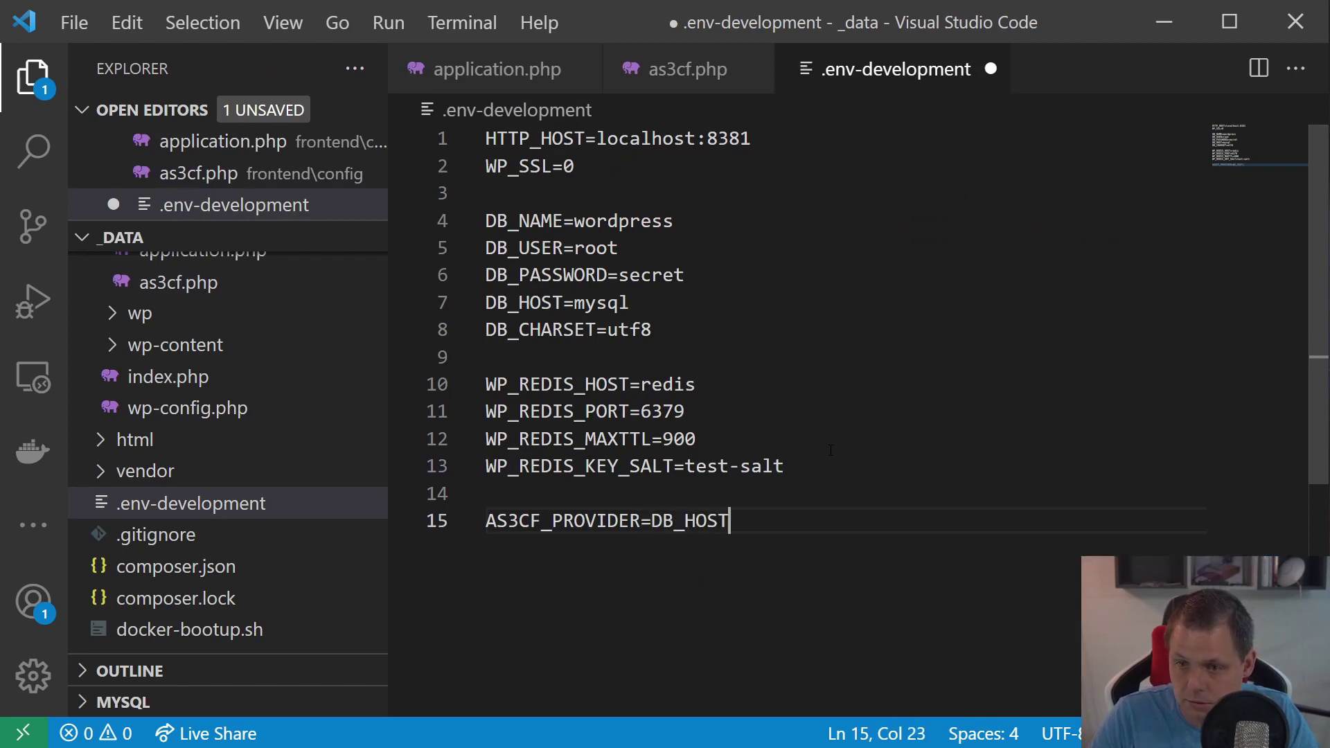
key("ctrl+z")
key("Return")
Step: Add an empty AS3CF_ACCESS_KEY_ID= entry copied from as3cf.php
key("ctrl+Tab")
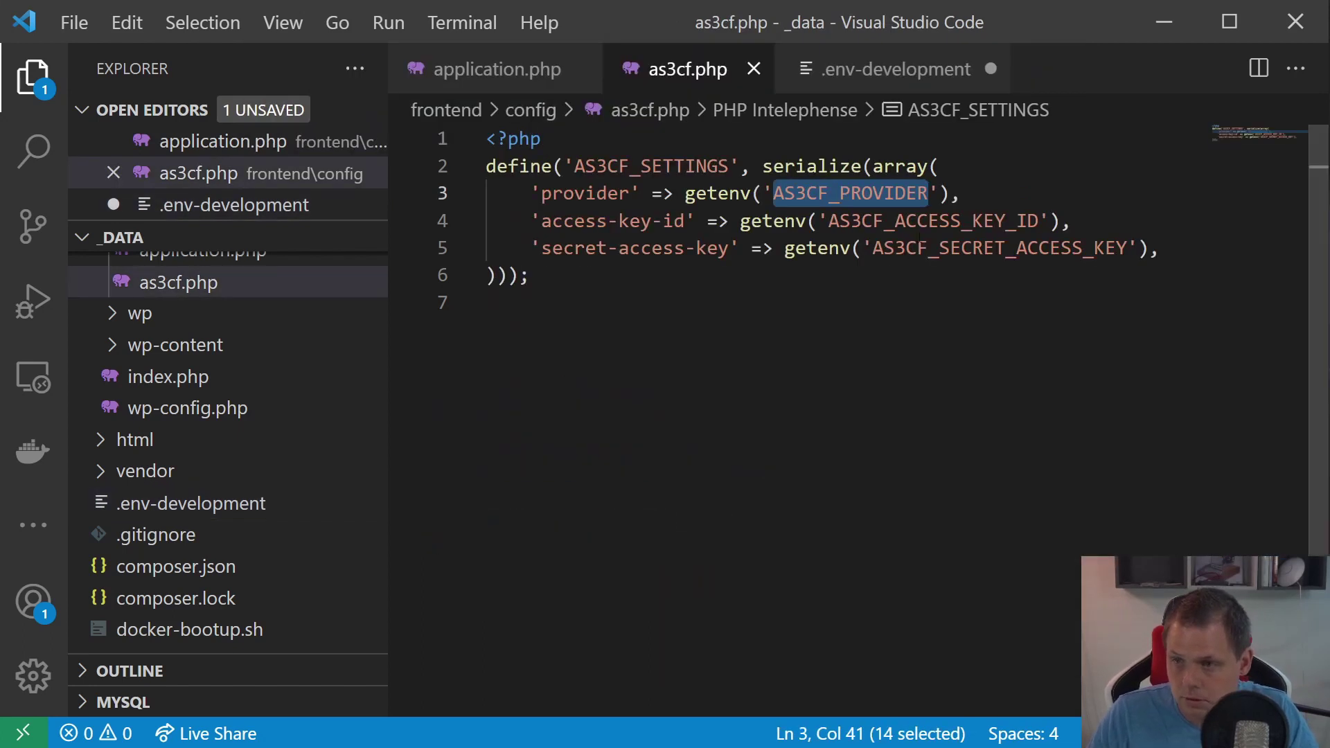
double_click(936, 220)
key("ctrl+c")
key("ctrl+Tab")
key("ctrl+v")
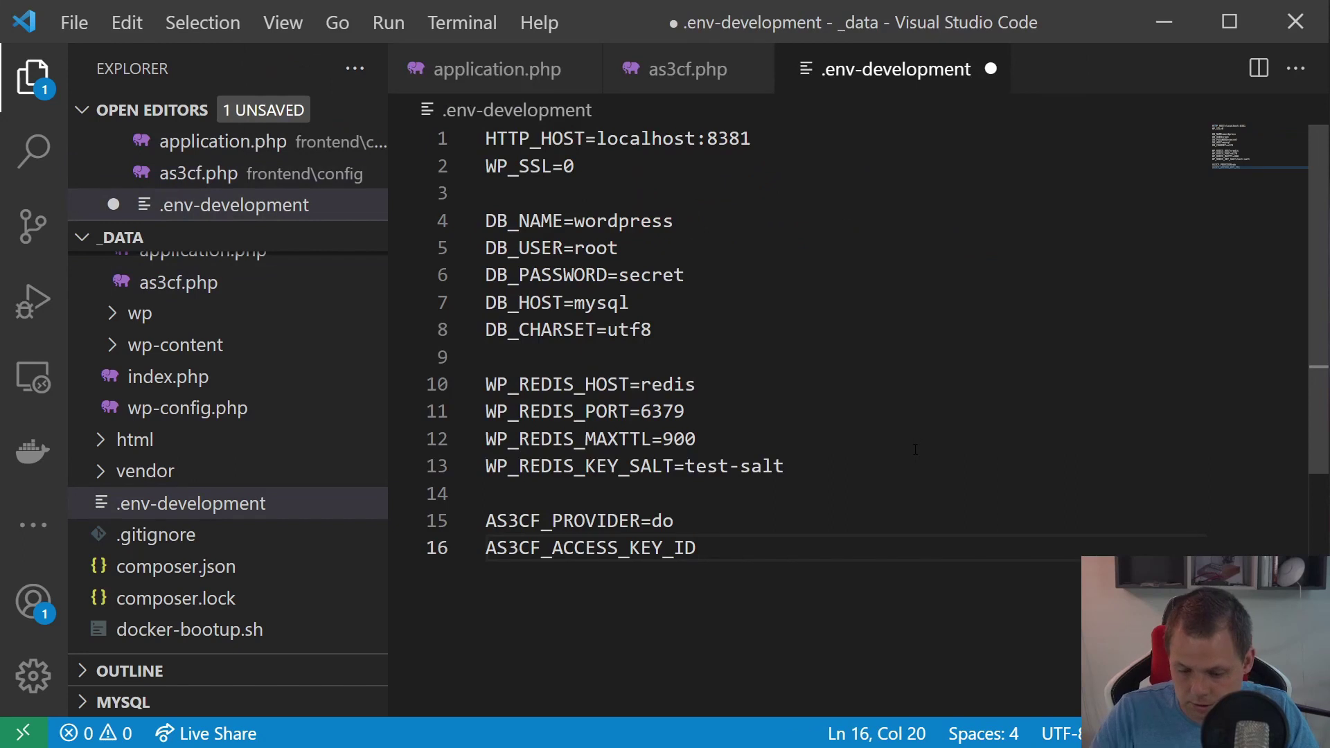
type("=")
key("Return")
Step: Add the AS3CF_SECRET_ACCESS_KEY entry and save .env-development
key("ctrl+Tab")
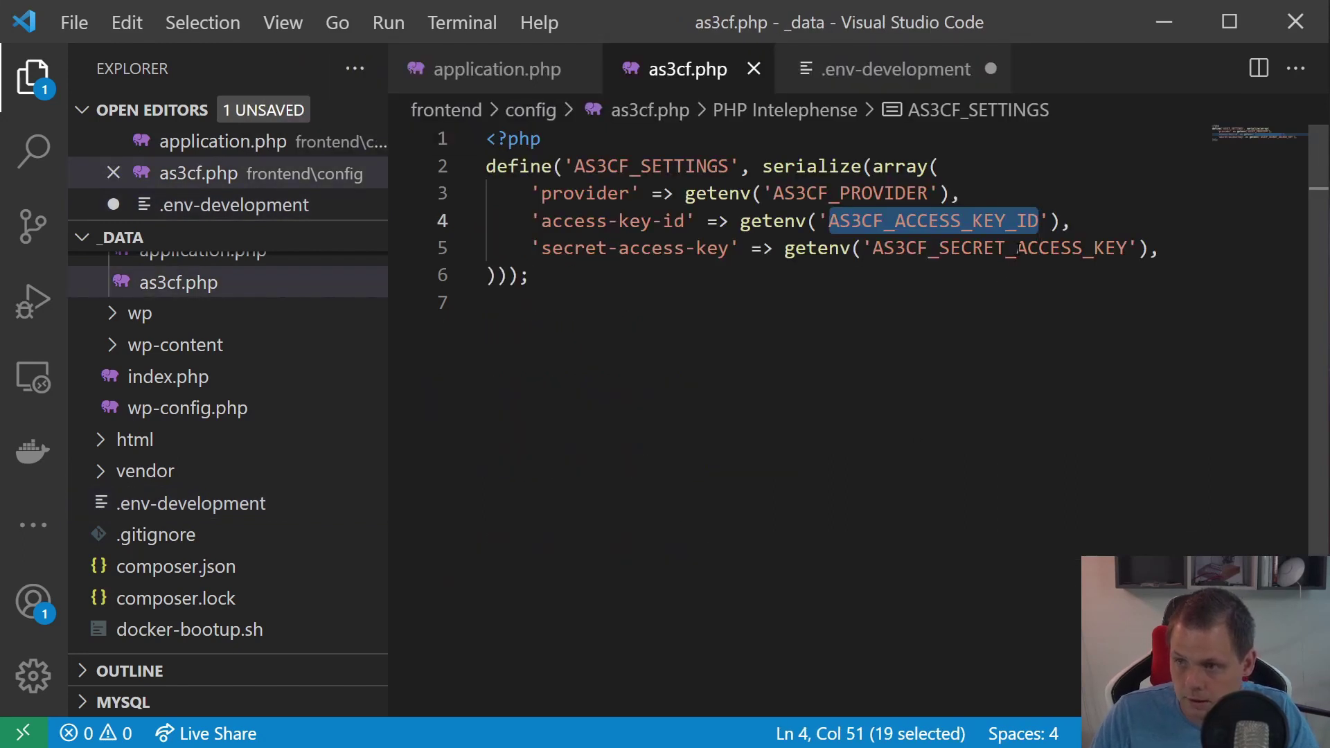
double_click(1018, 248)
key("ctrl+c")
key("ctrl+Tab")
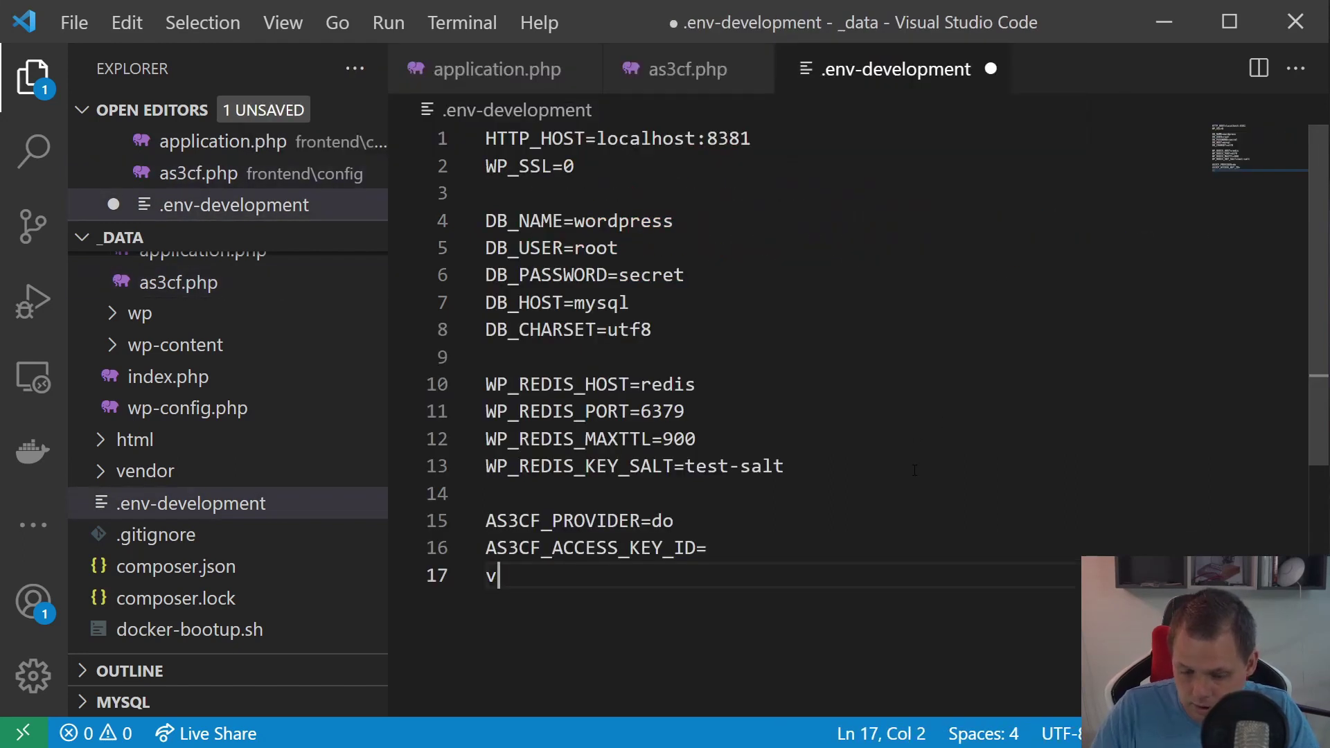
key("ctrl+v")
key("ctrl+z")
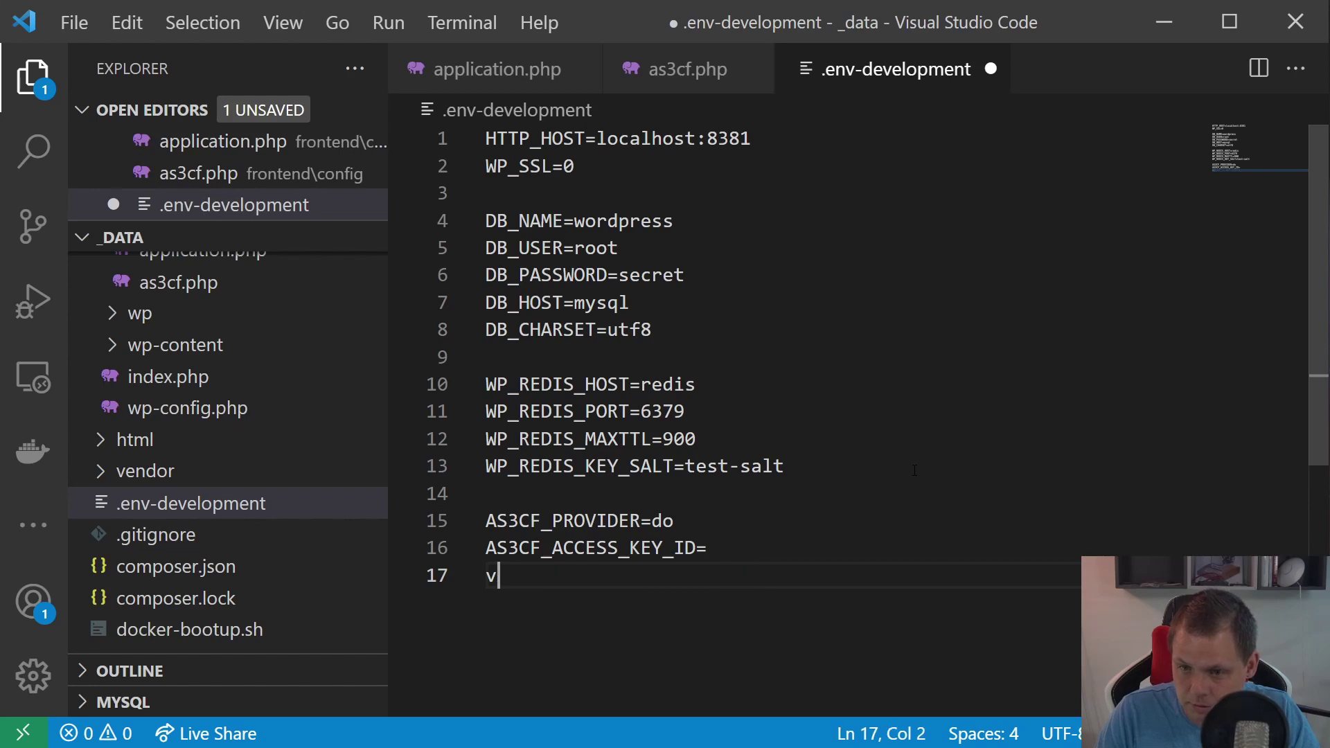
key("BackSpace")
key("ctrl+v")
key("ctrl+s")
key("Up")
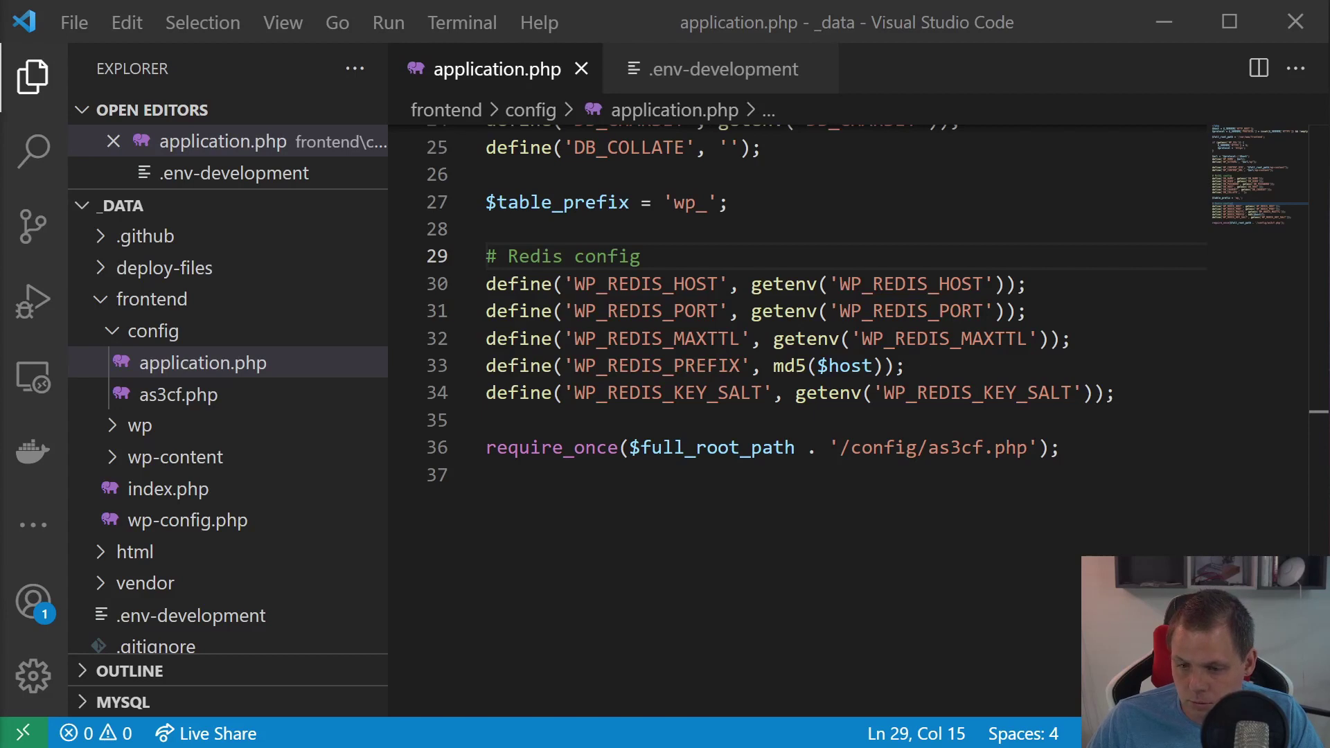
Step: Run docker volume prune and docker image prune -a, confirming each with y
key("alt+Tab")
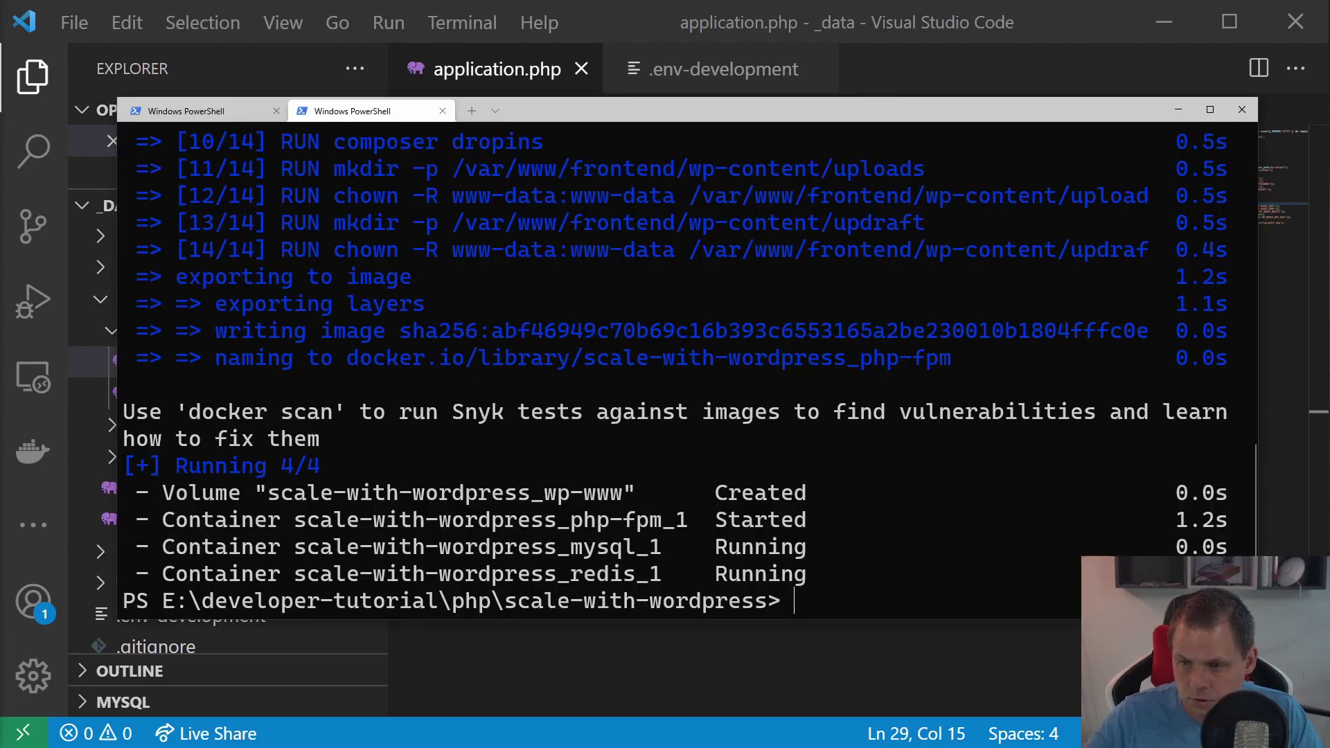
type("docker image prune -a")
key("Up")
key("Return")
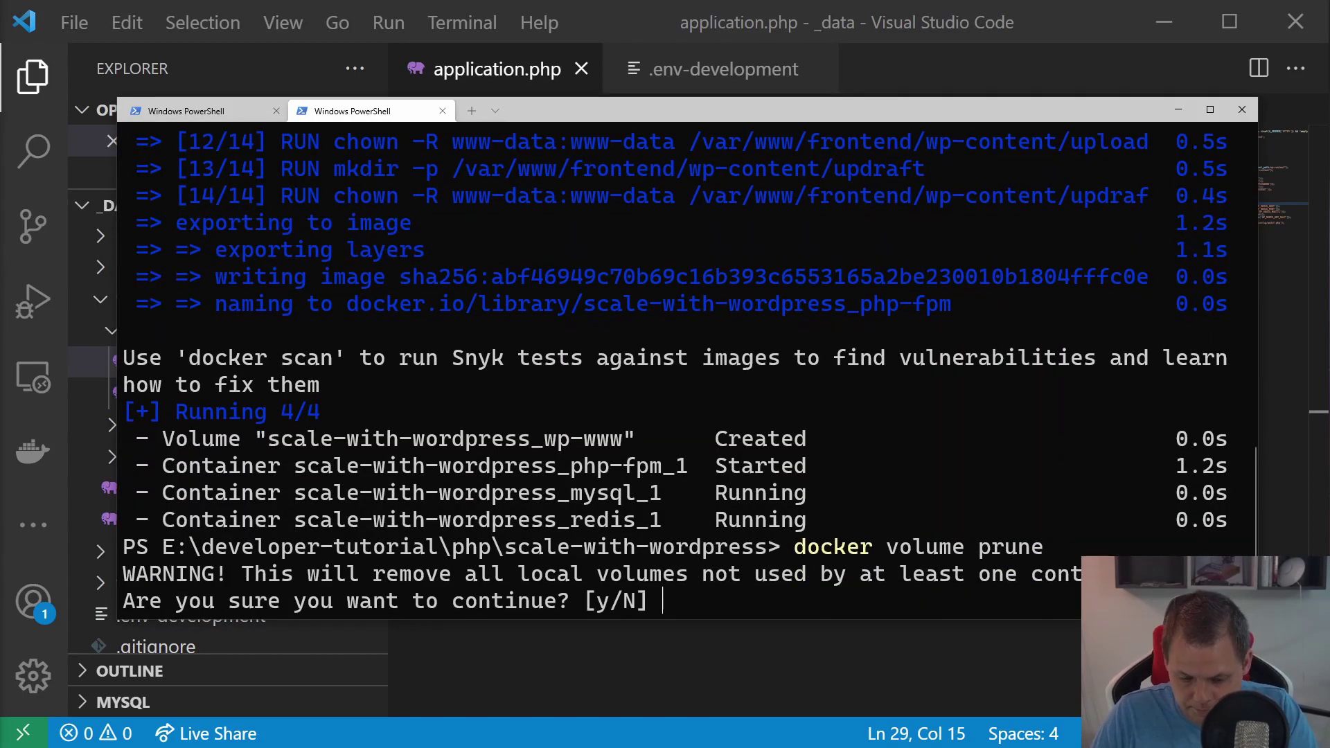
type("y")
key("Return")
type("docker-compose up -d")
key("Up")
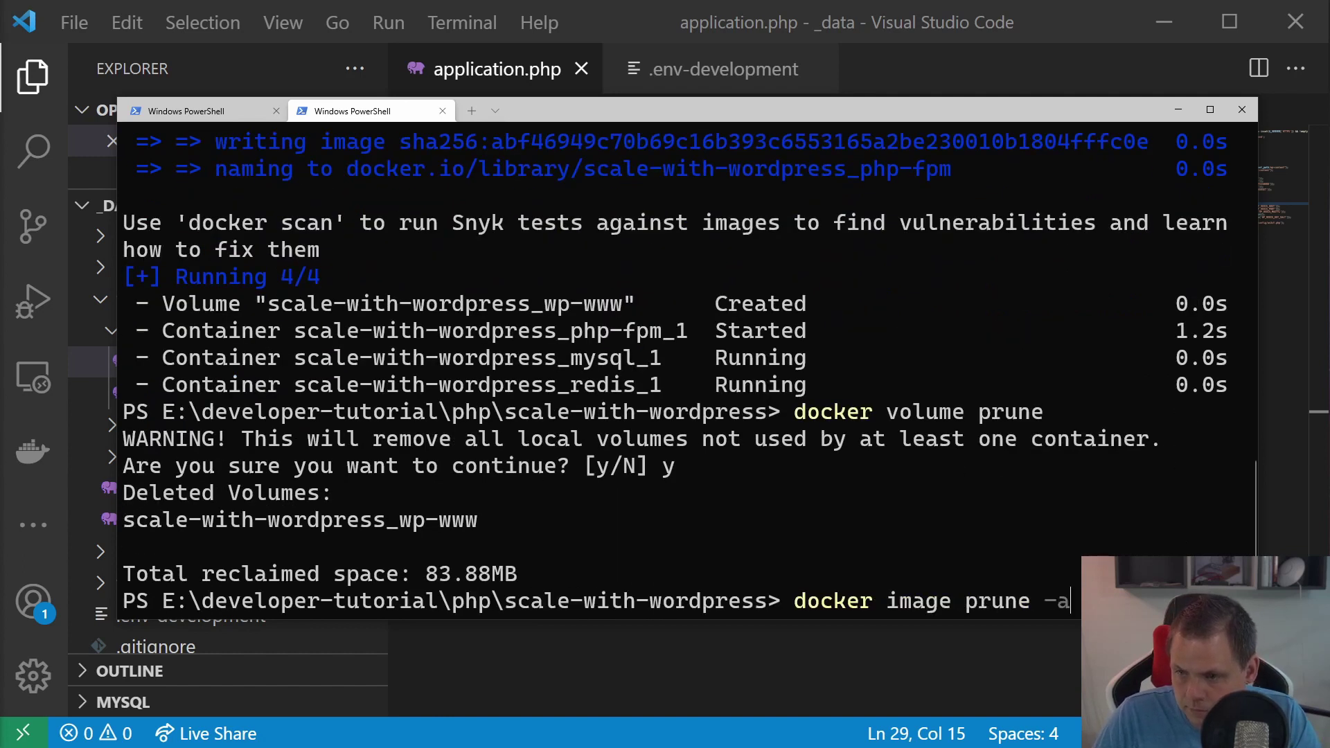
key("Return")
type("y")
key("Return")
Step: Rebuild and start the containers with docker-compose up -d, then reload the post editor
key("Up")
key("Up")
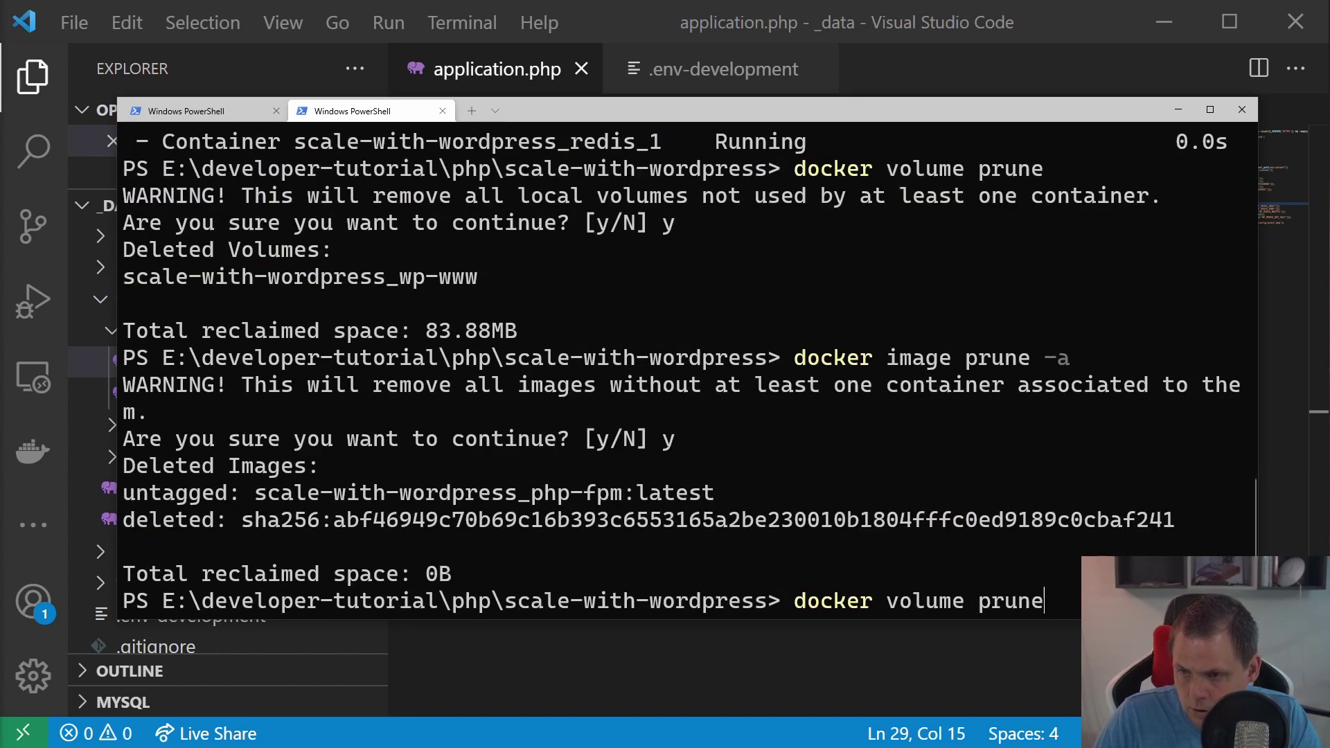
key("Up")
key("Return")
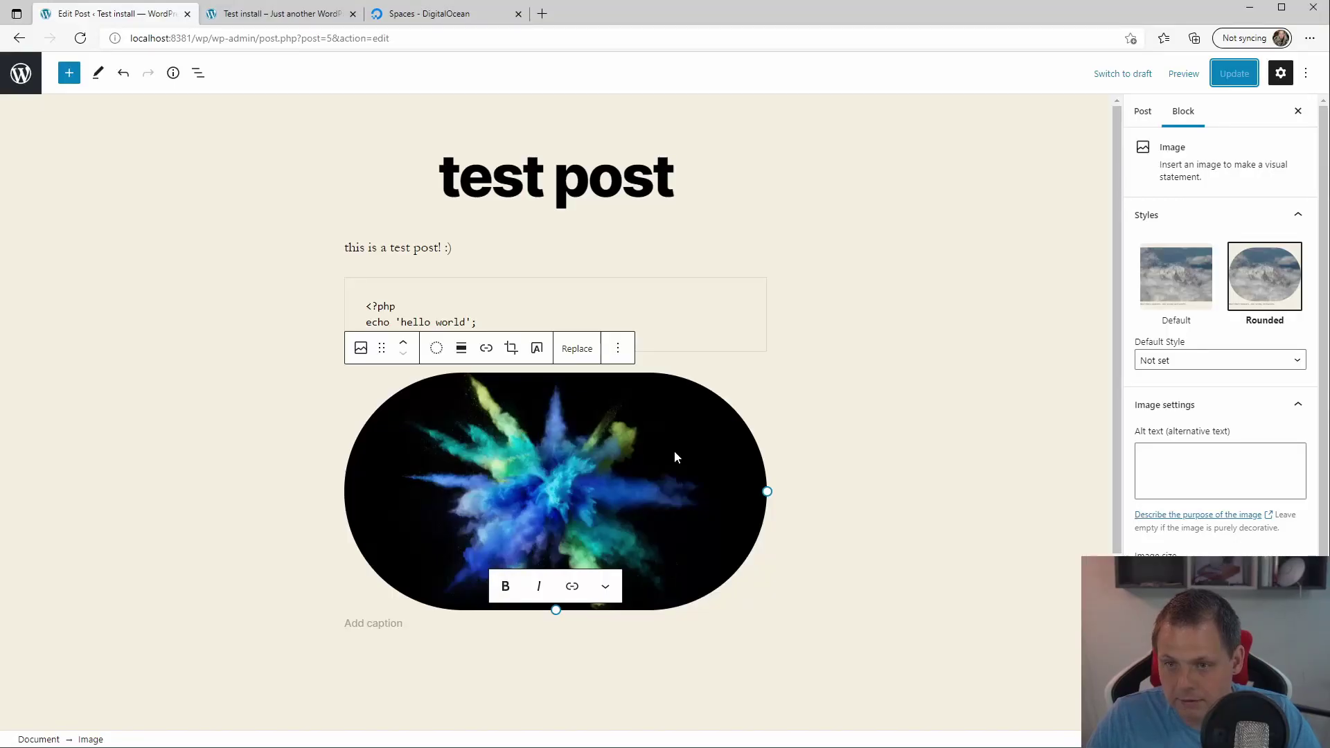
left_click(817, 395)
key("F5")
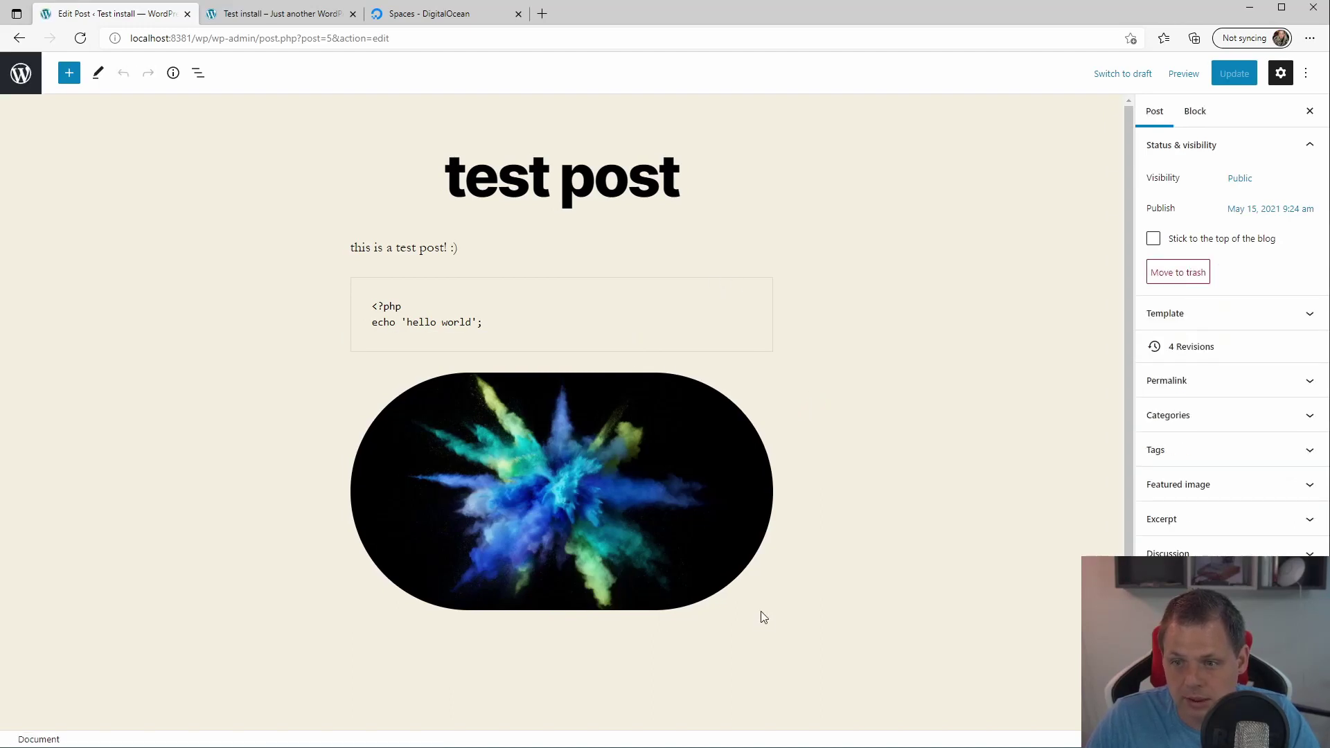
Step: Add an Image block to the post with the newly uploaded g1krvcl.jpg
scroll(579, 452, "down", 3)
scroll(668, 413, "up", 3)
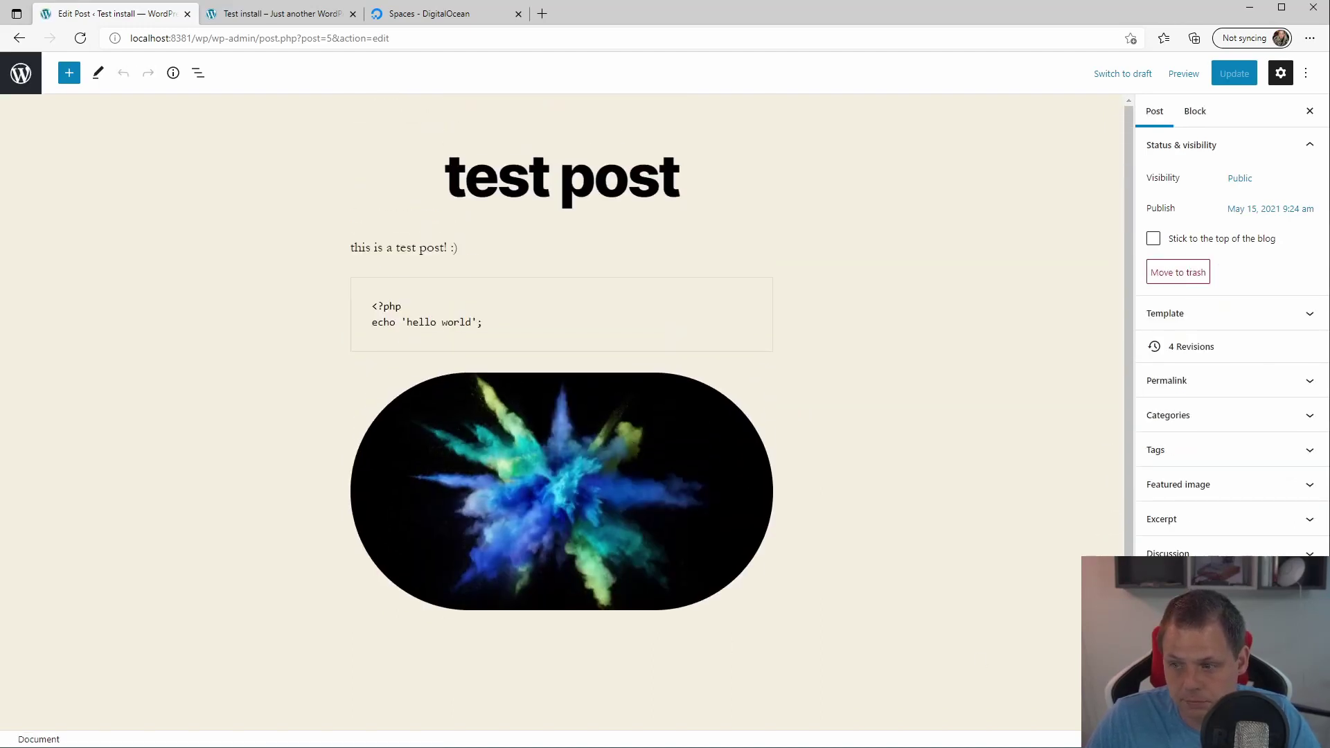
left_click(1101, 642)
left_click(998, 481)
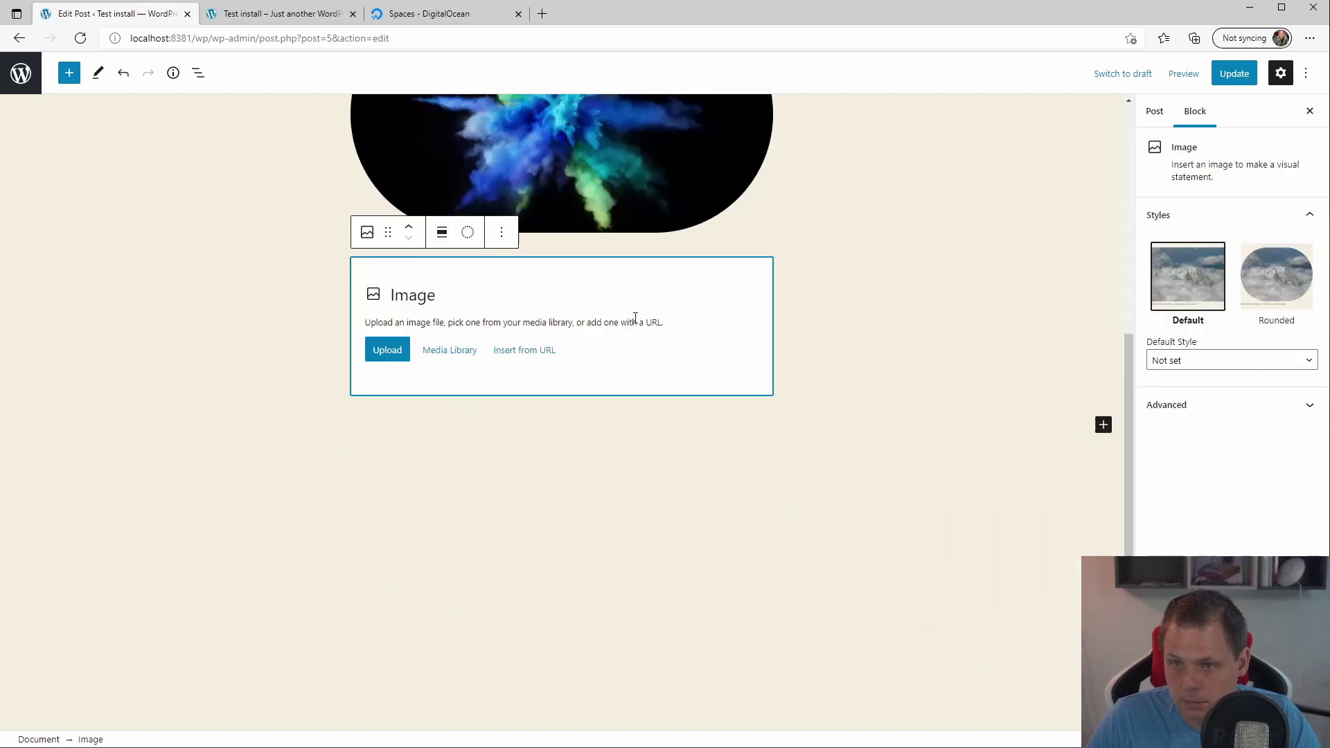
left_click(450, 350)
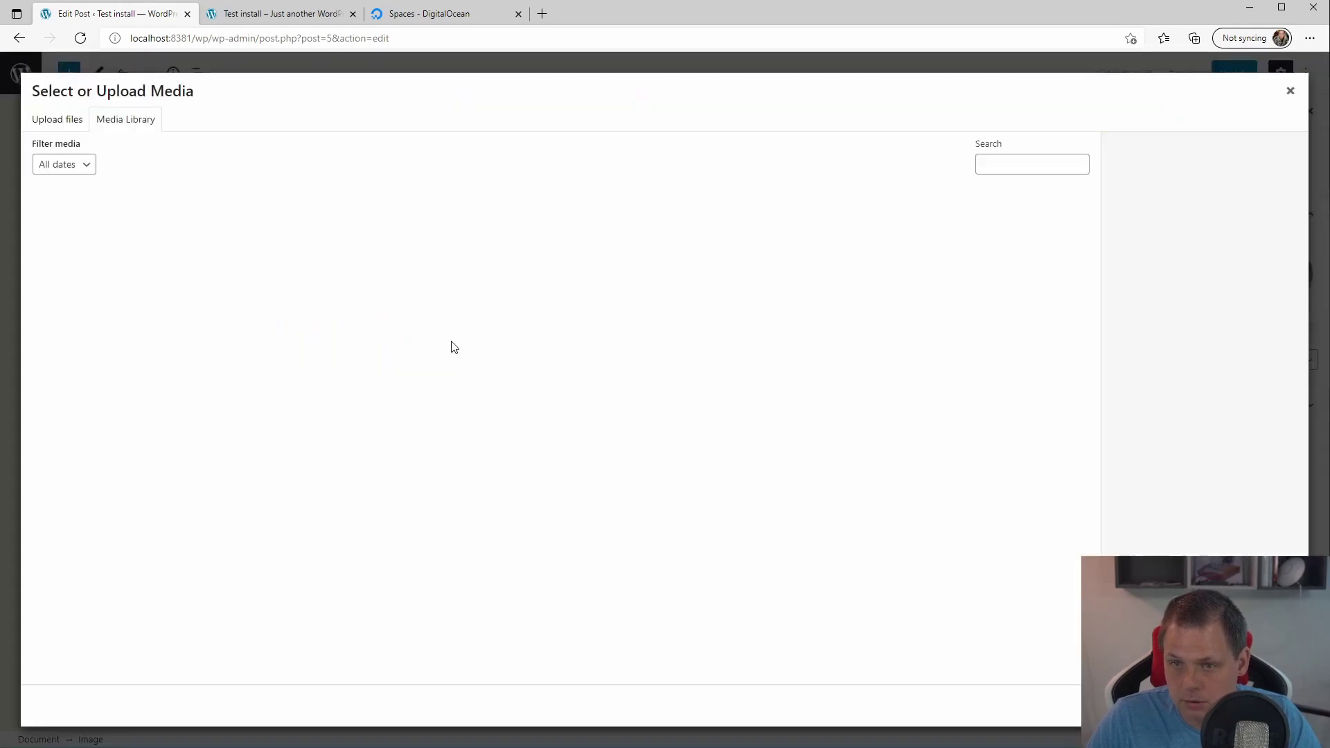
left_click(66, 122)
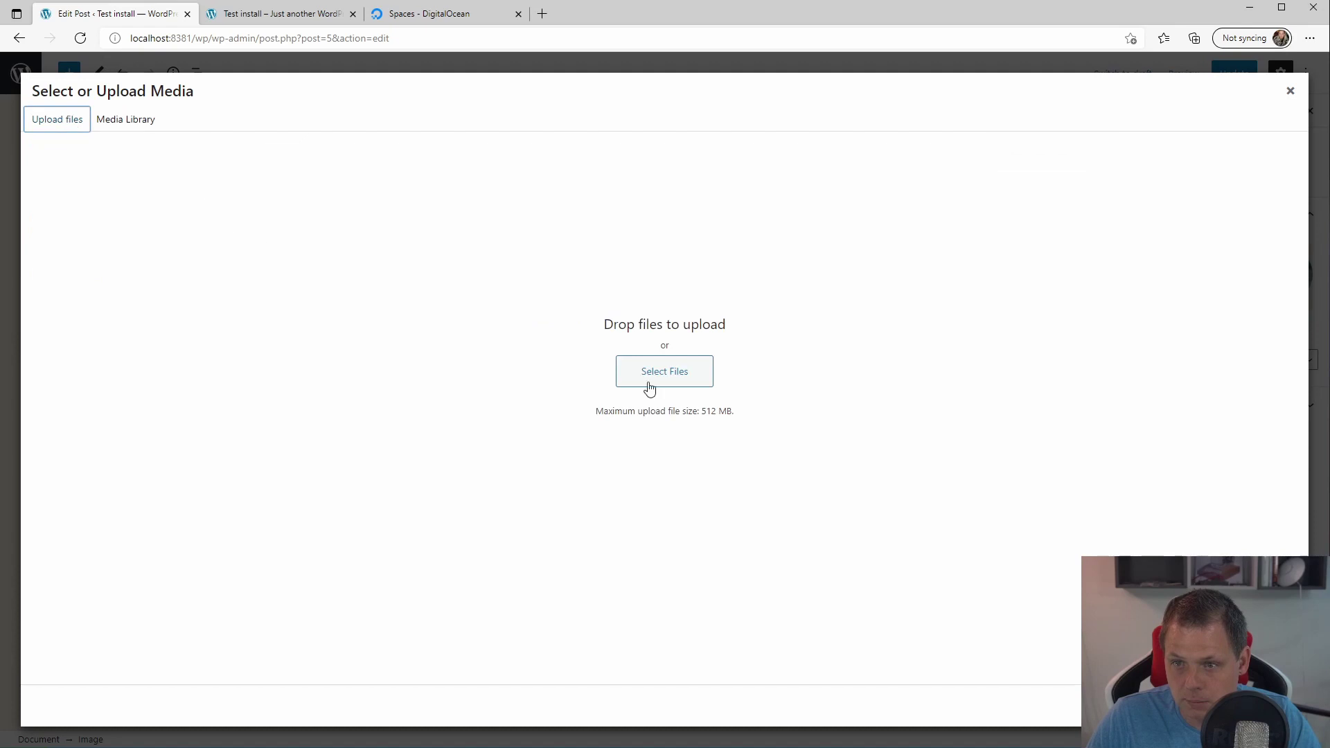
left_click(675, 380)
double_click(208, 201)
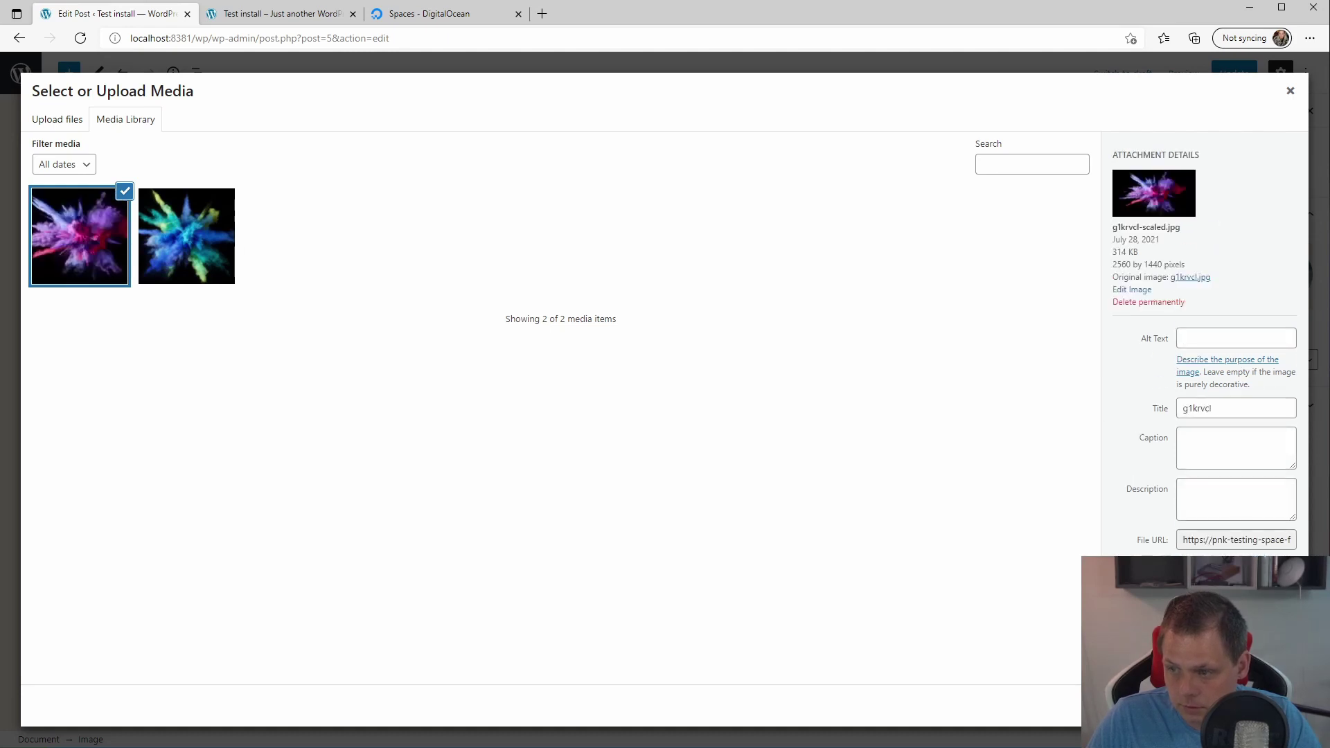
left_click(1254, 706)
Step: Update the post and switch to the live site tab
scroll(766, 414, "up", 4)
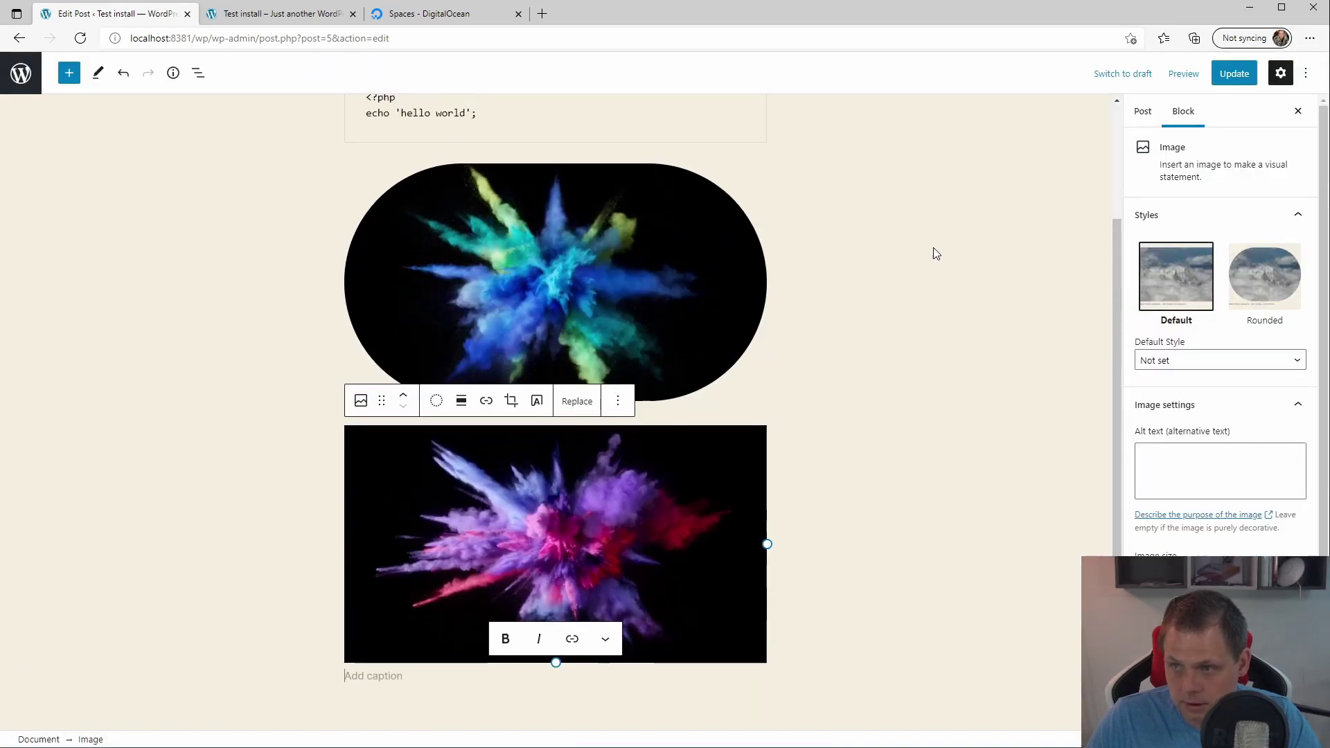
left_click(1235, 74)
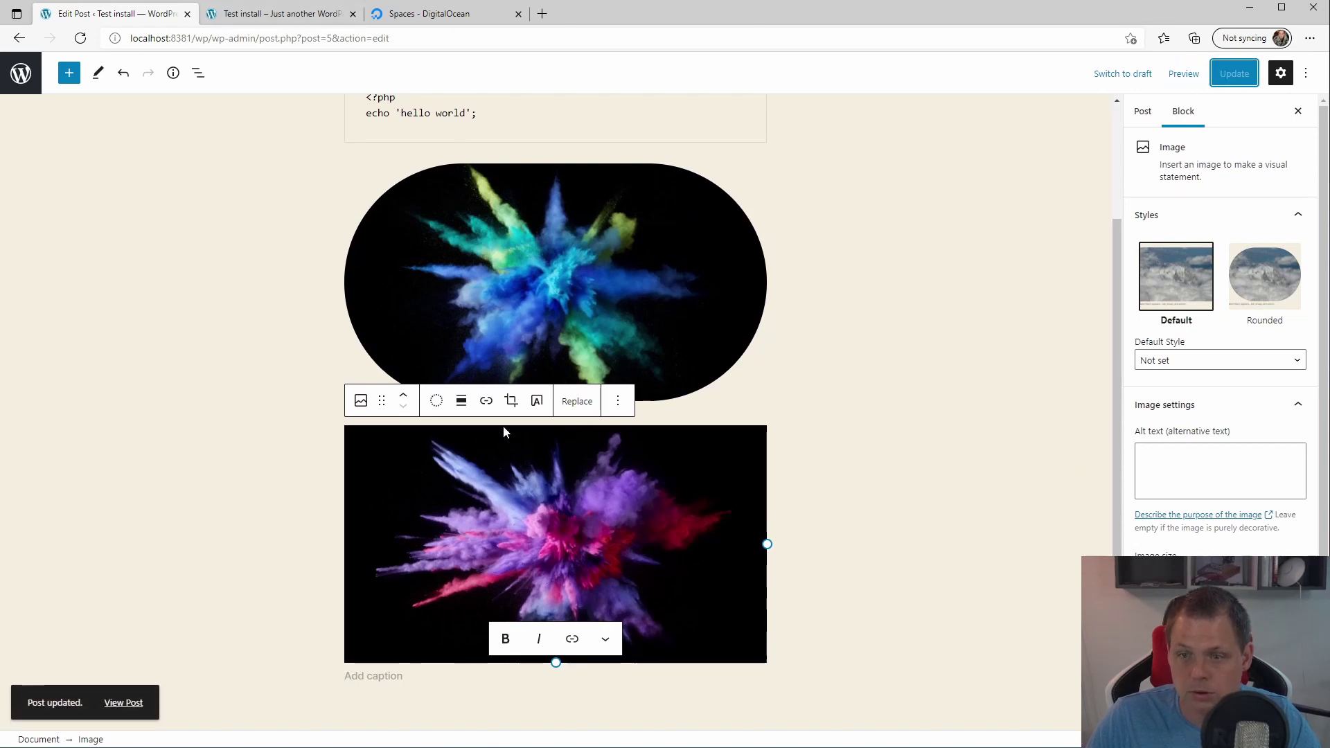
left_click(277, 13)
Step: Inspect the new image in DevTools to check its src points to the DigitalOcean Space
scroll(696, 447, "down", 7)
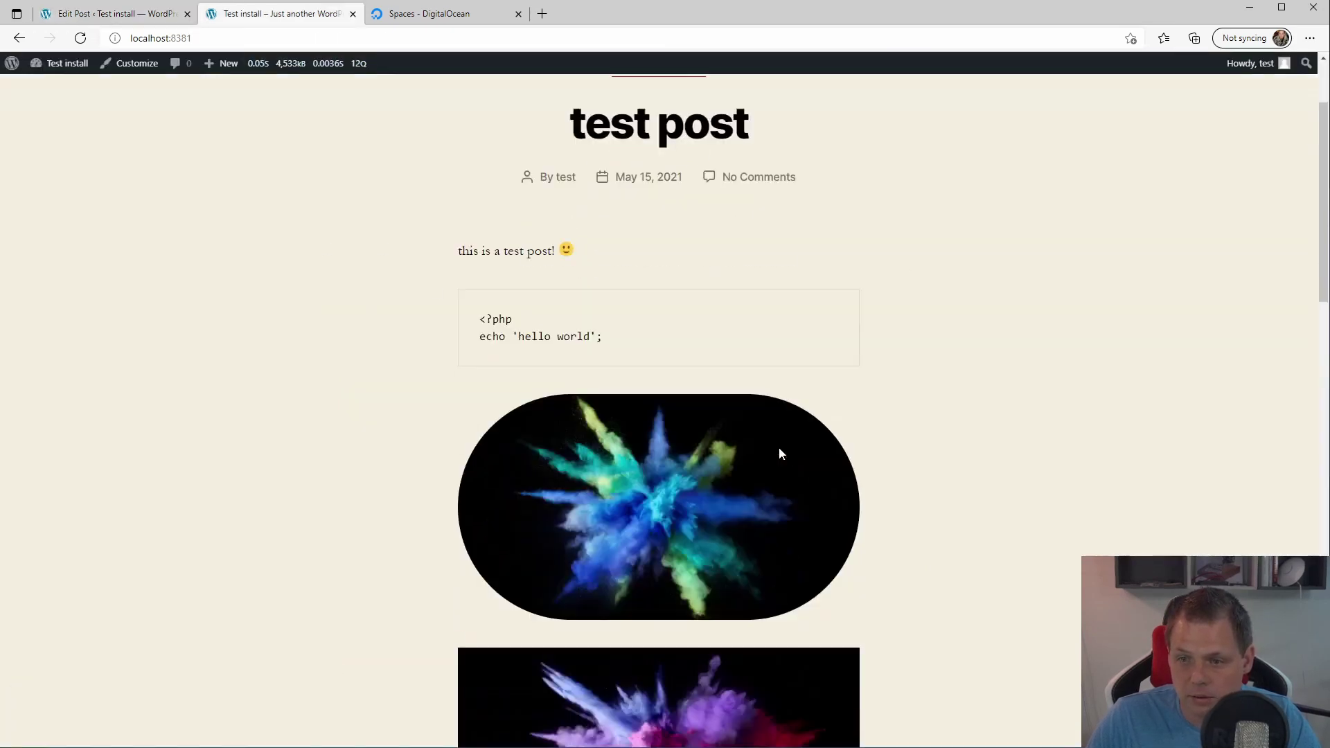
right_click(686, 371)
left_click(763, 568)
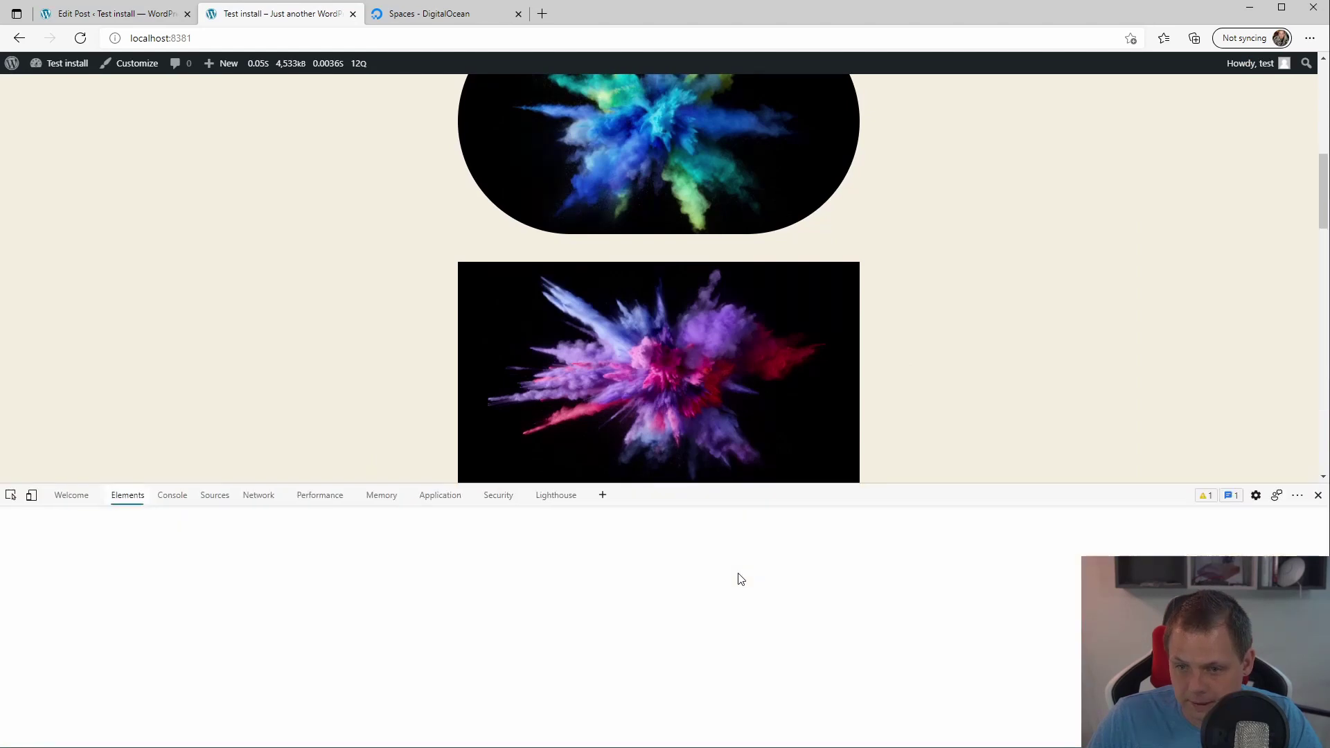
double_click(374, 599)
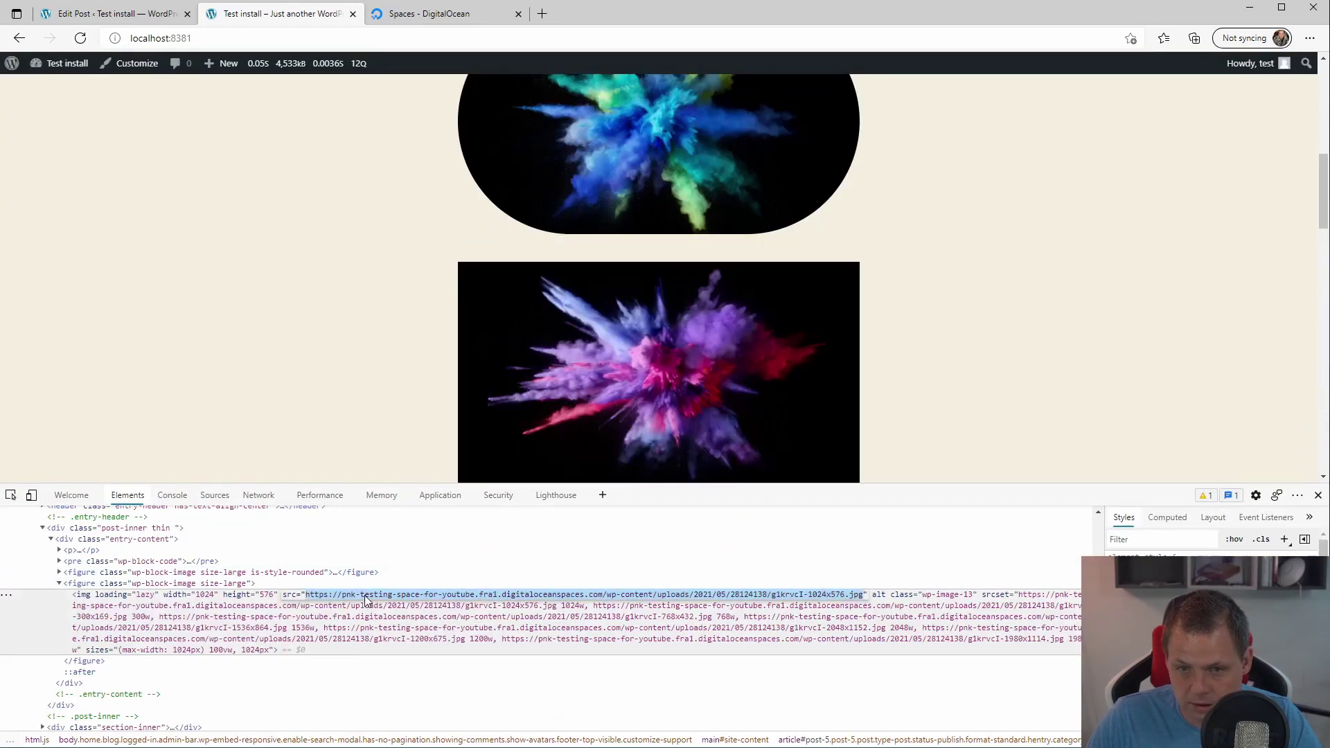
mouse_move(668, 619)
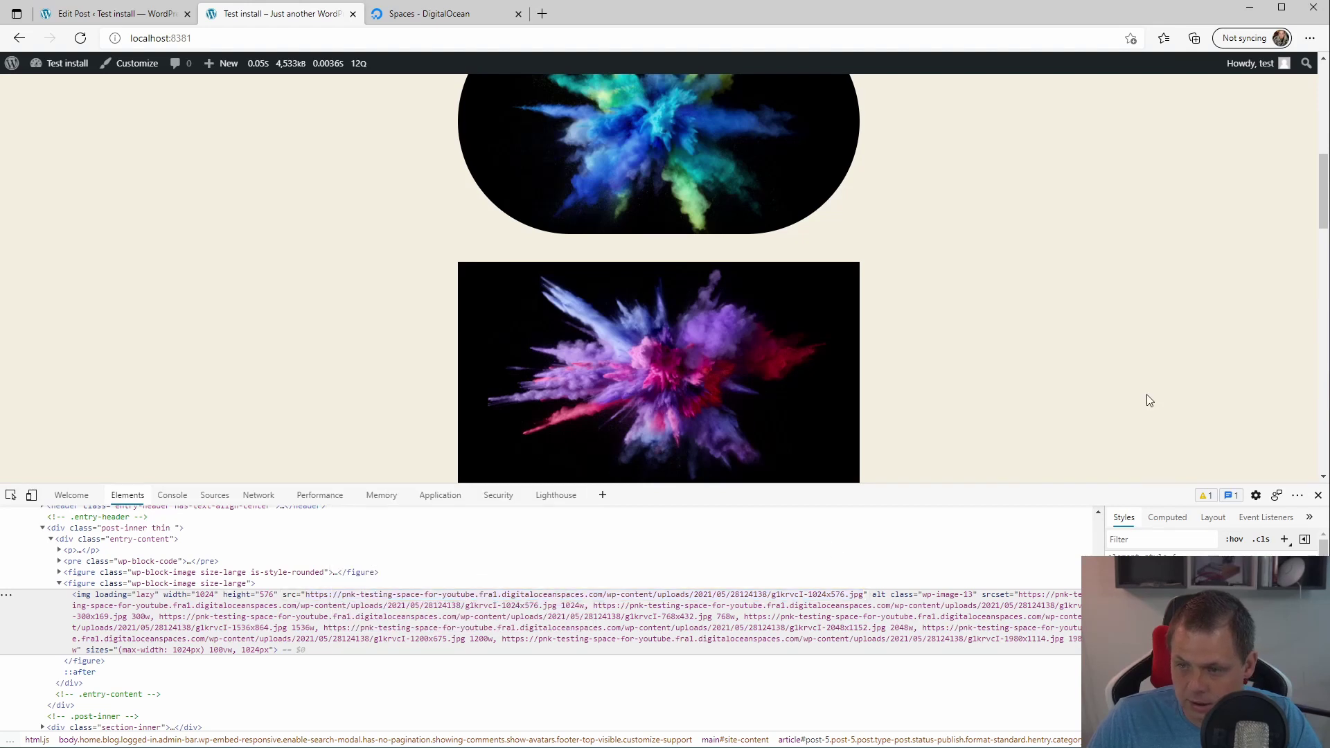
scroll(1147, 401, "up", 5)
Step: Return to the Edit Post tab and deselect the image block
left_click(136, 14)
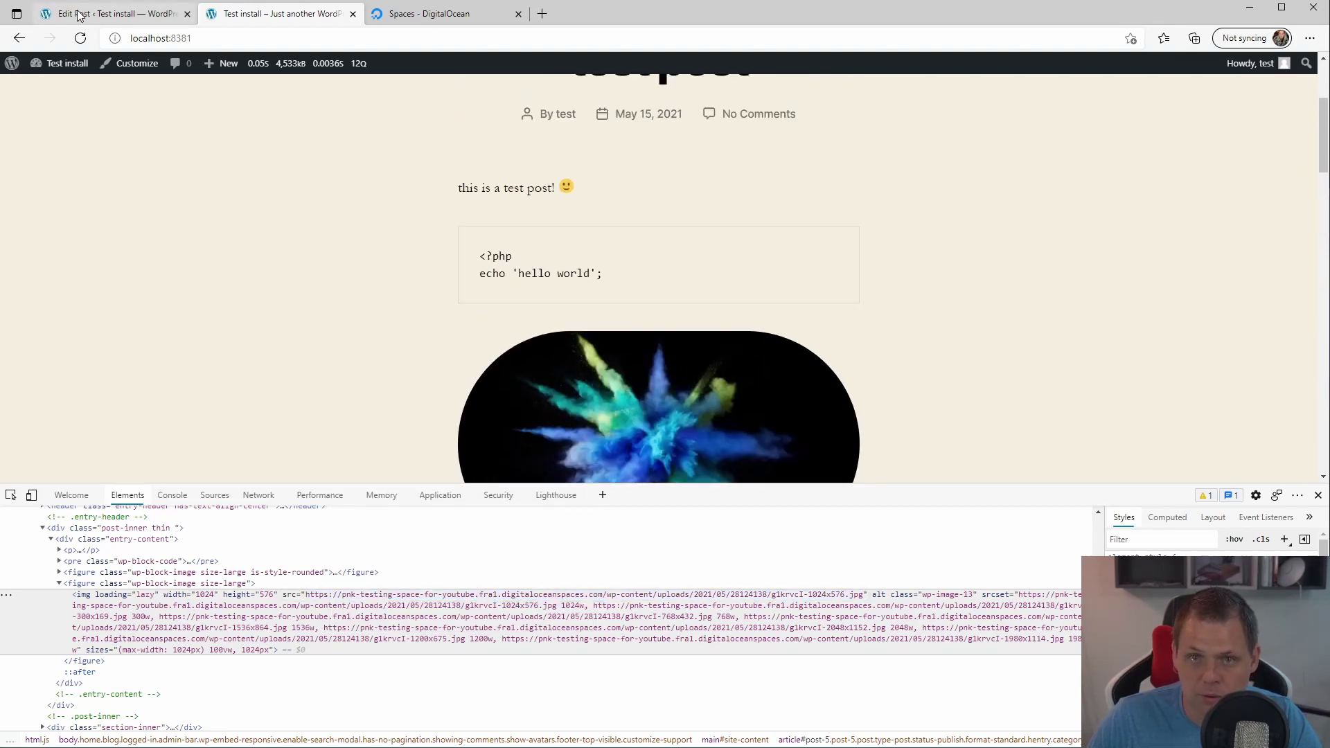
left_click(958, 363)
scroll(952, 367, "up", 2)
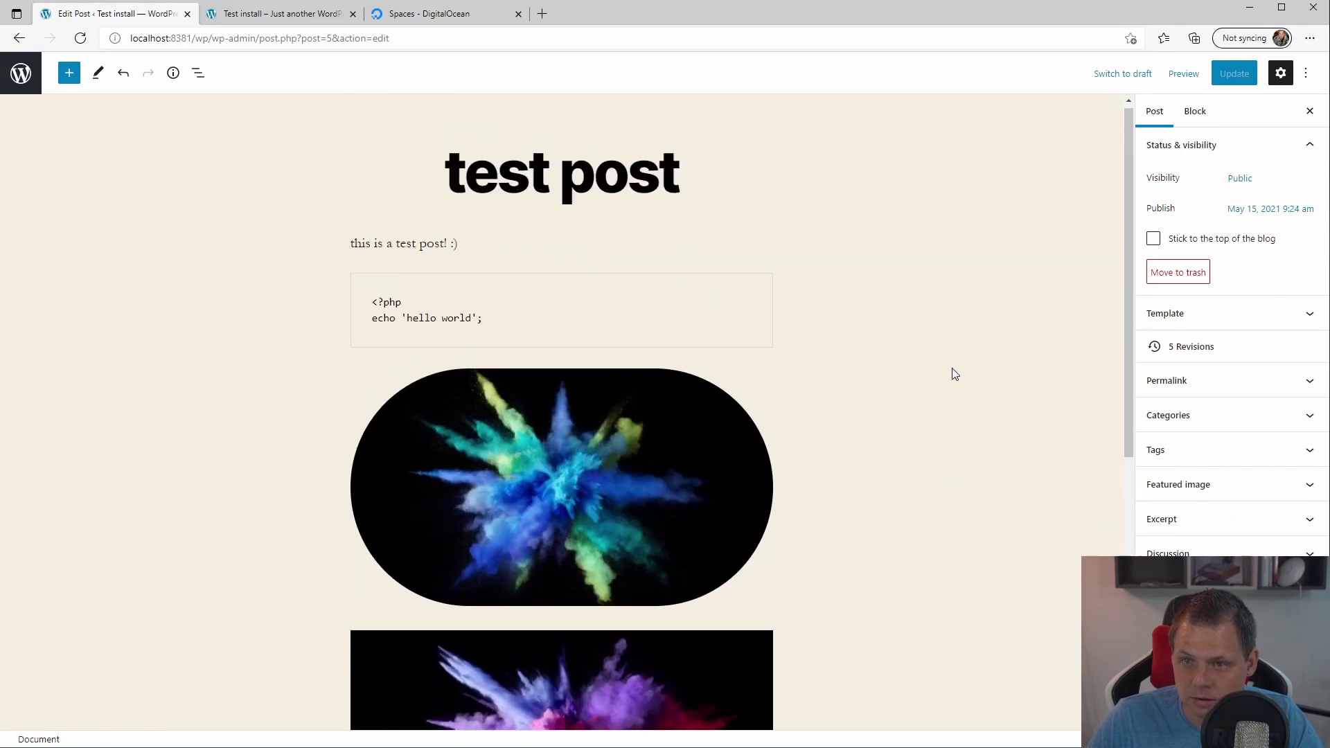
scroll(952, 368, "down", 1)
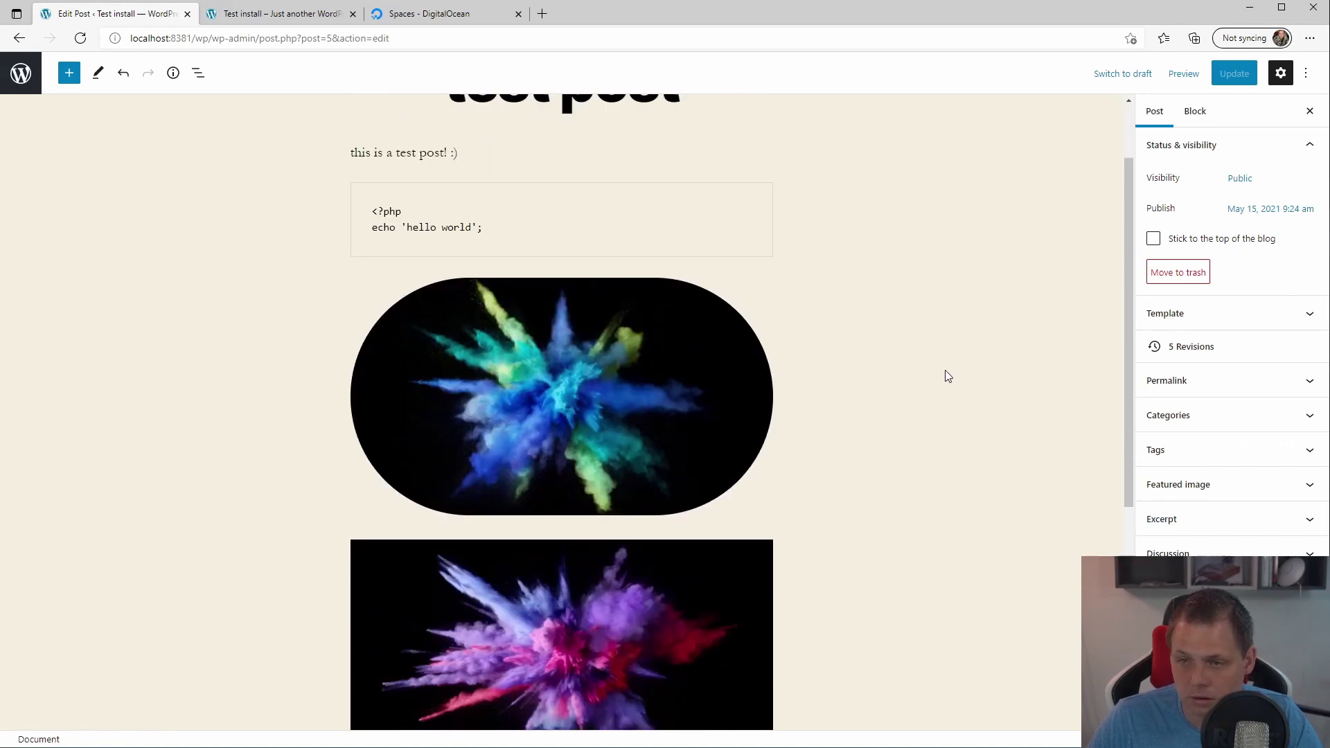
scroll(945, 372, "up", 2)
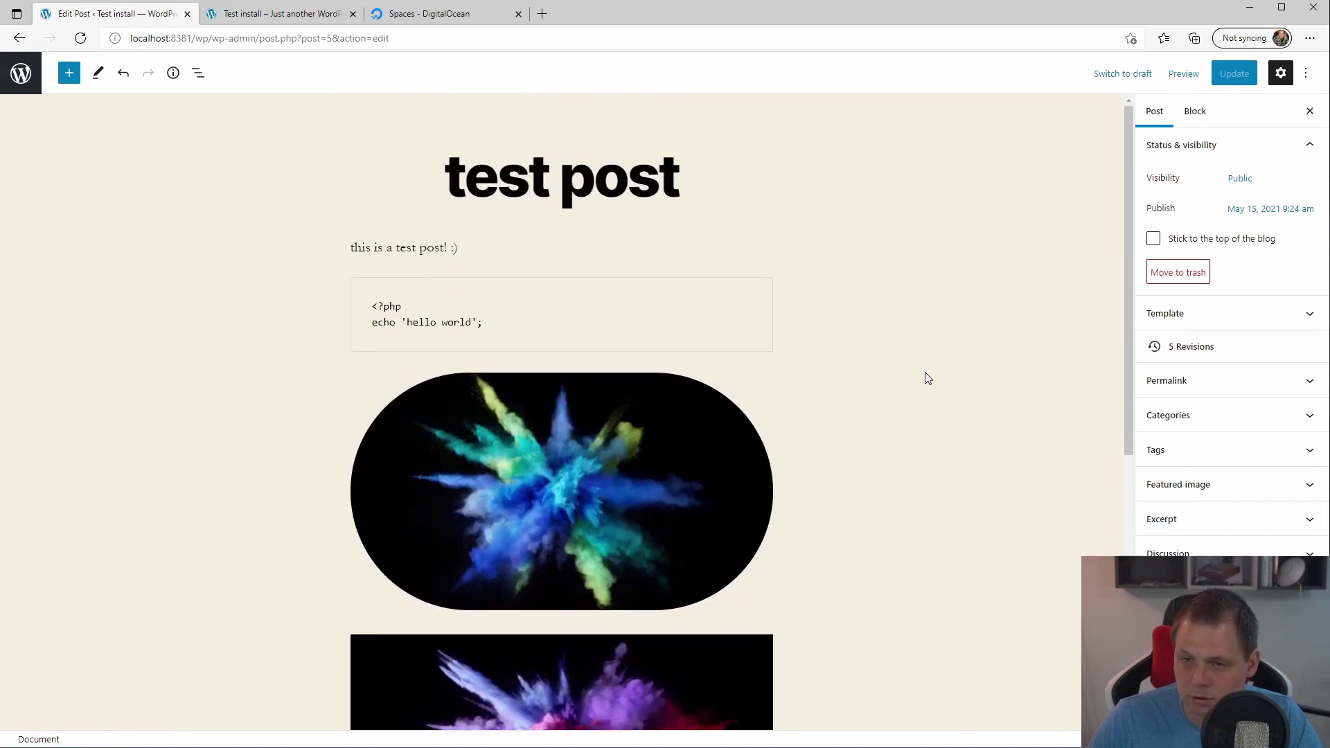